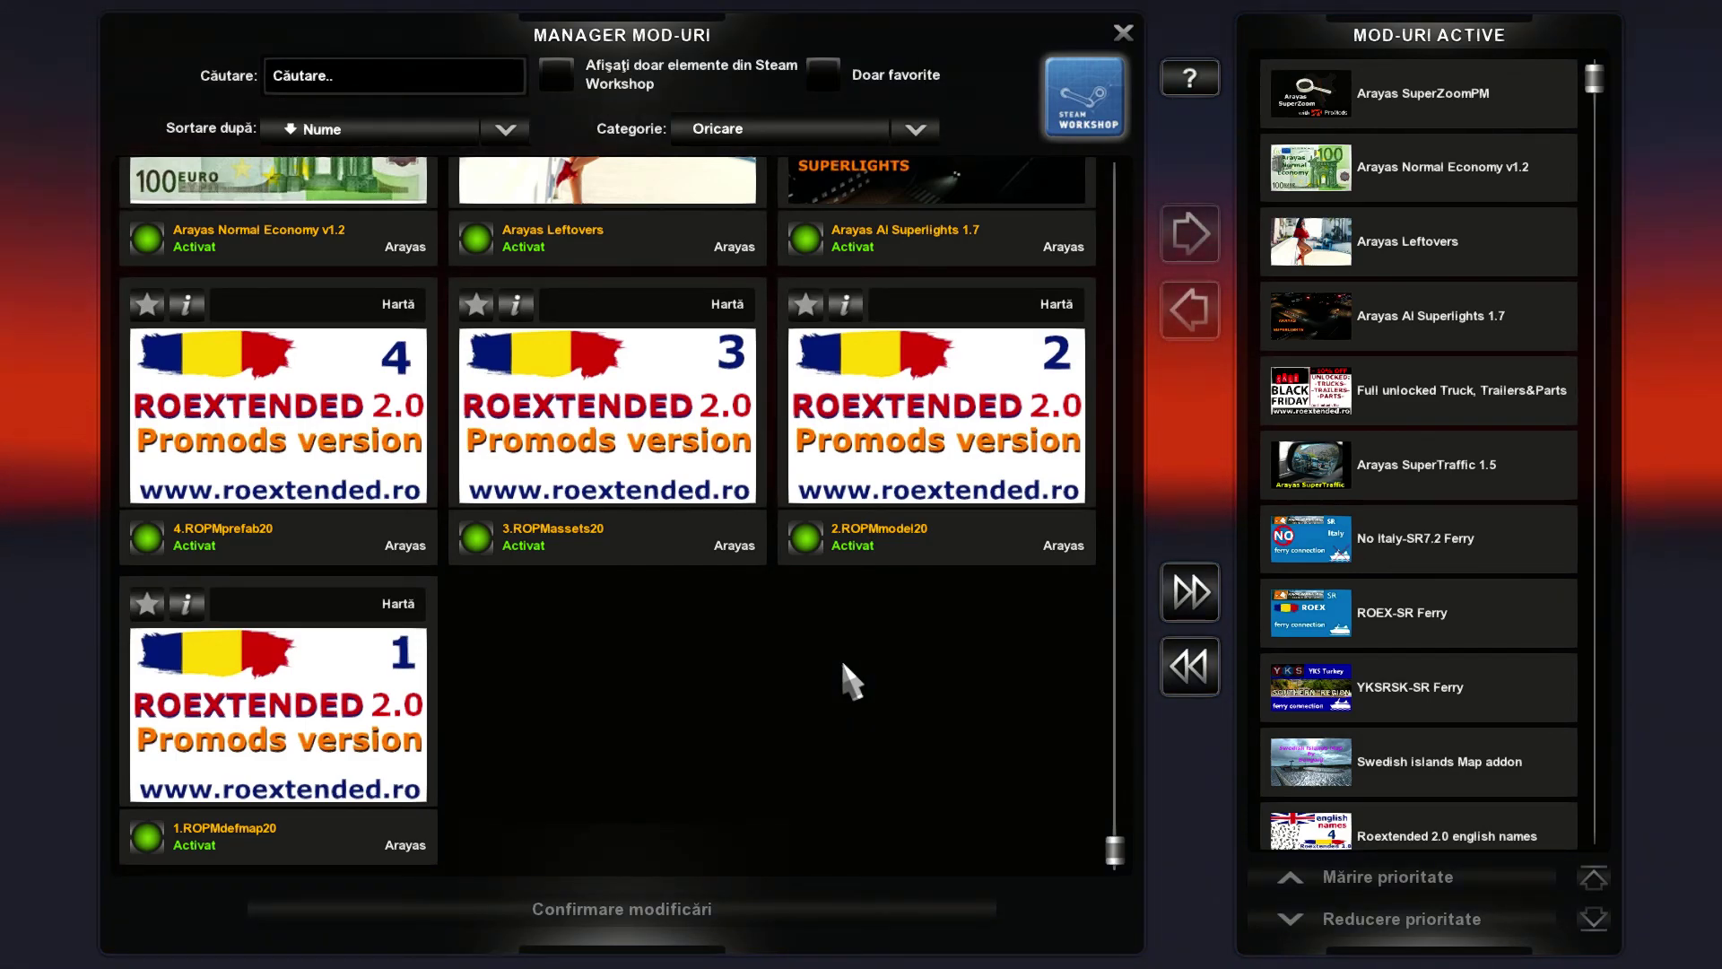
Find a YKS_Team_EU_Turkey_Map part in the active list and review its details
scroll(895, 594, up, 6)
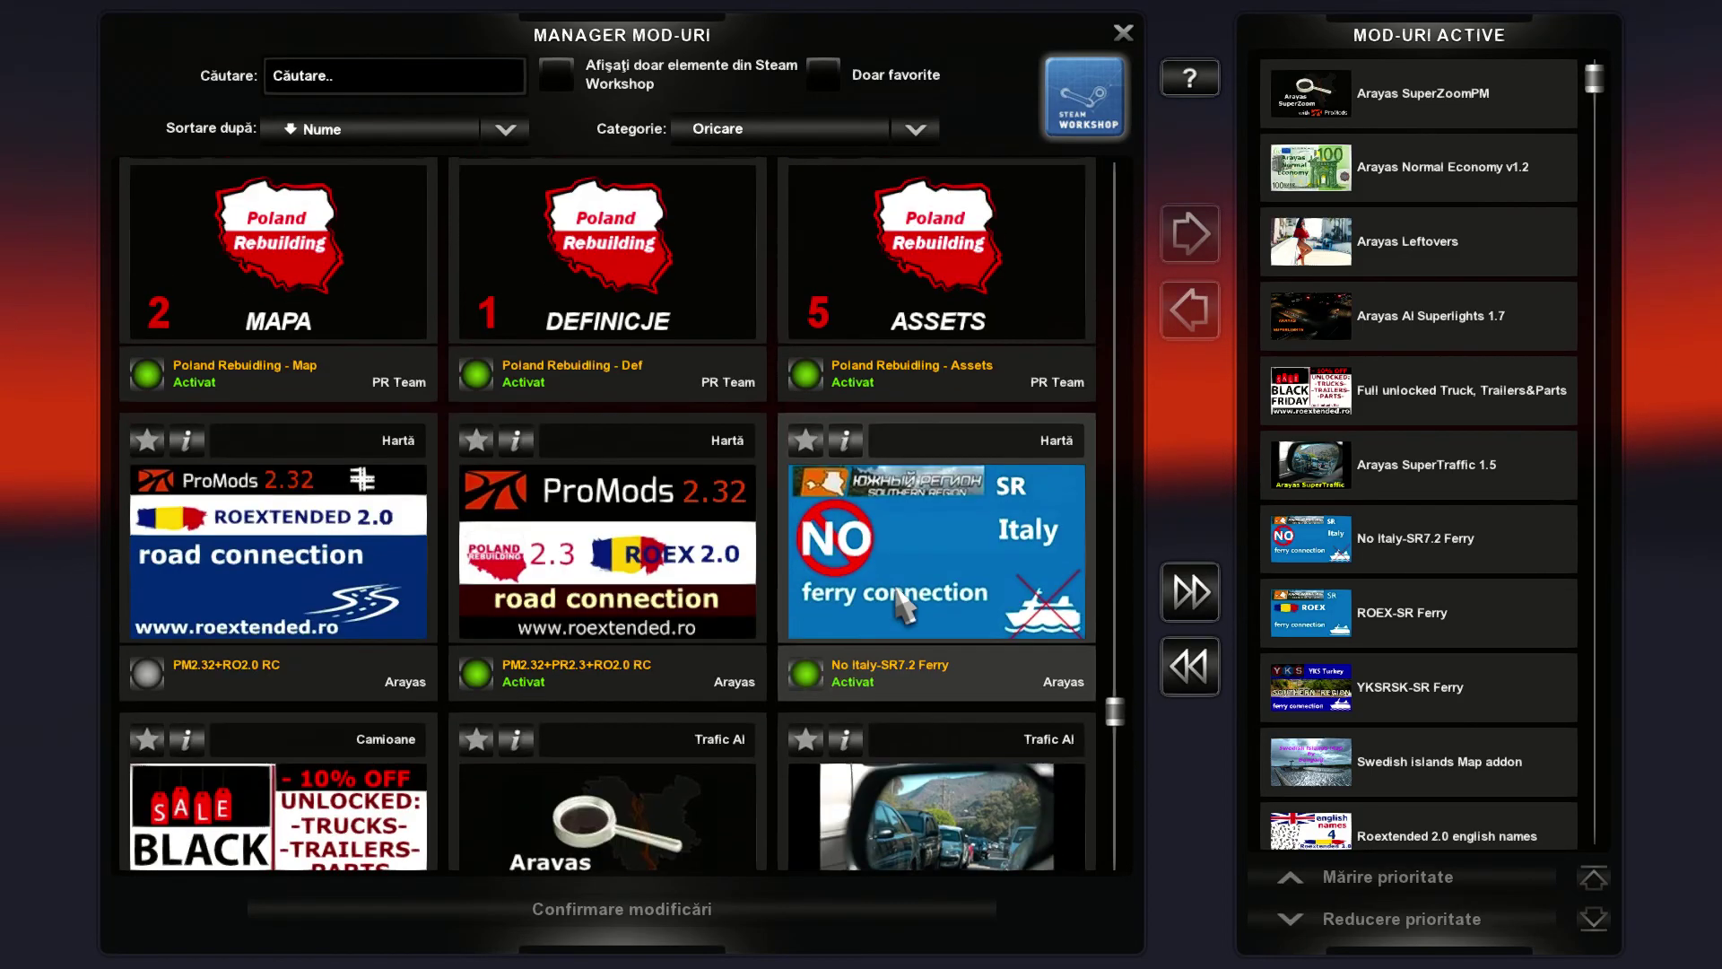
scroll(897, 595, up, 10)
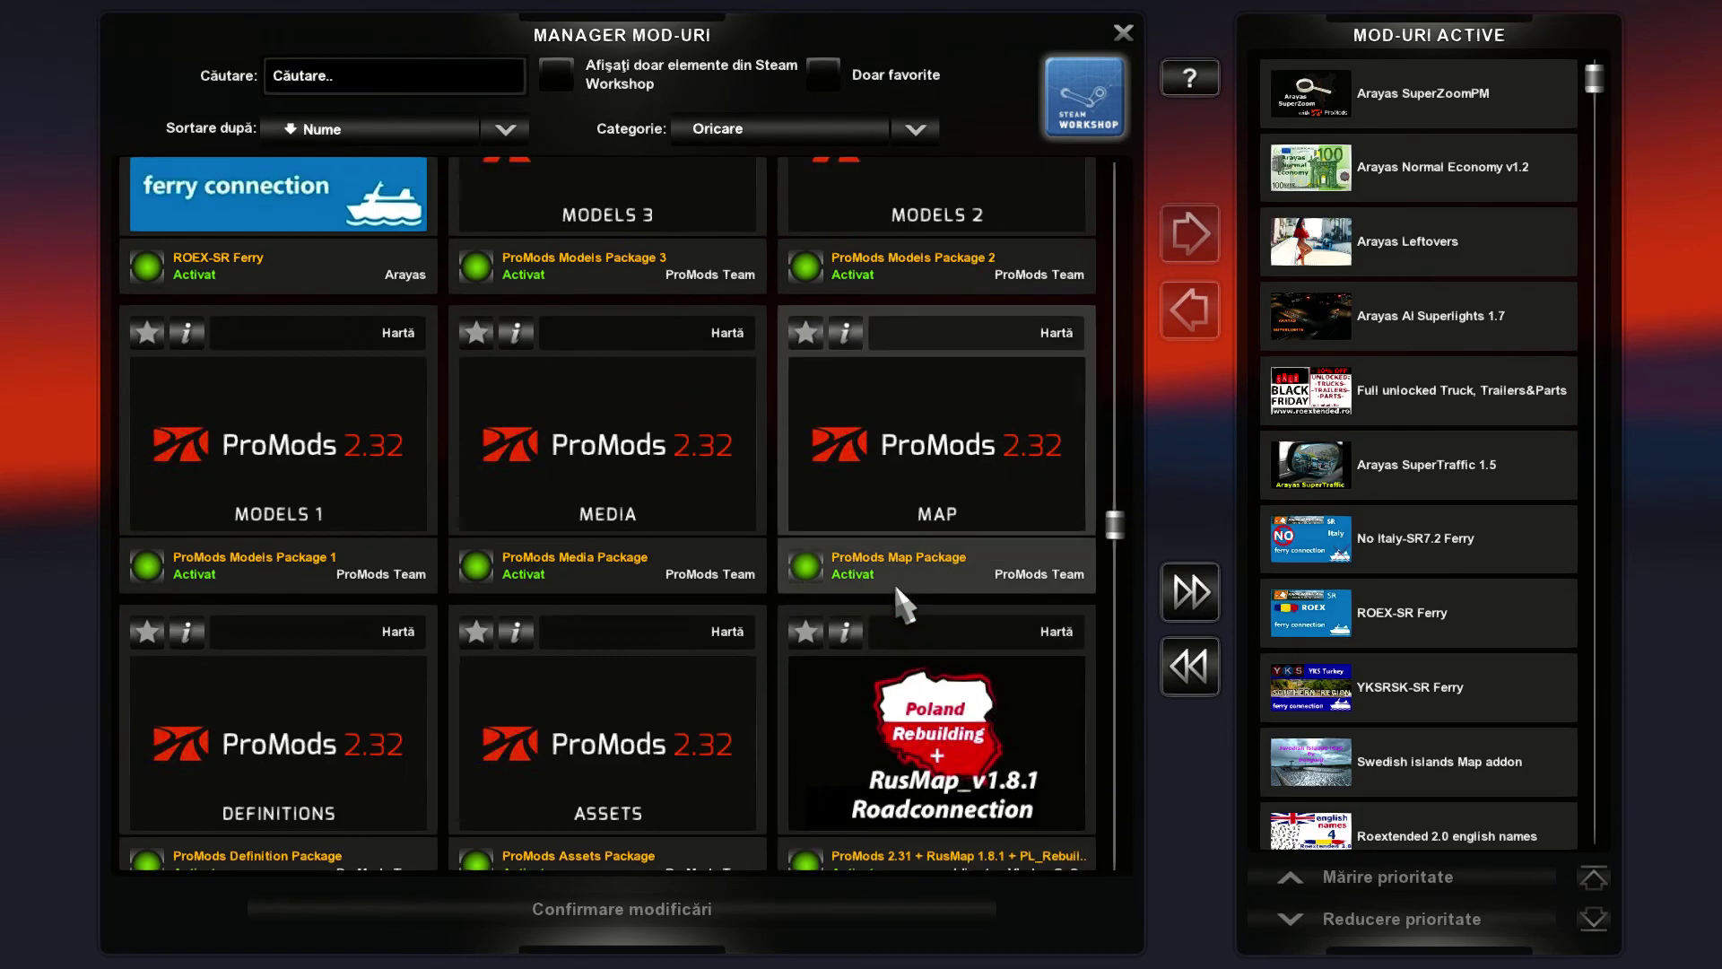
scroll(895, 587, up, 15)
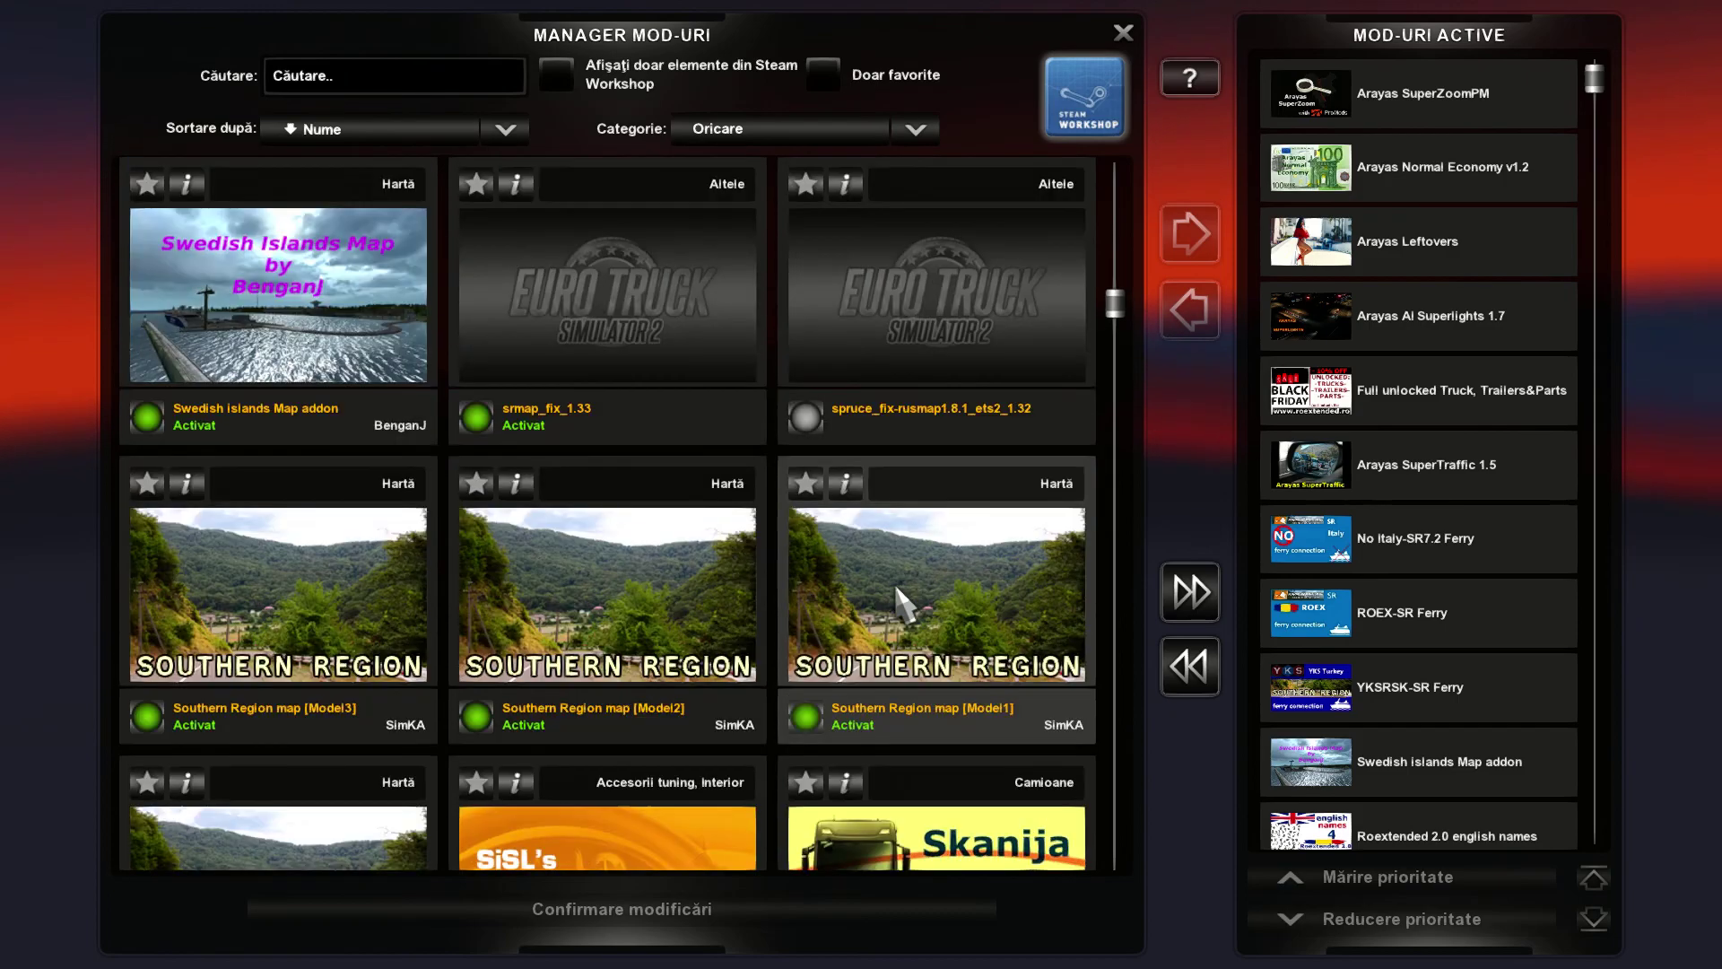
scroll(895, 583, up, 5)
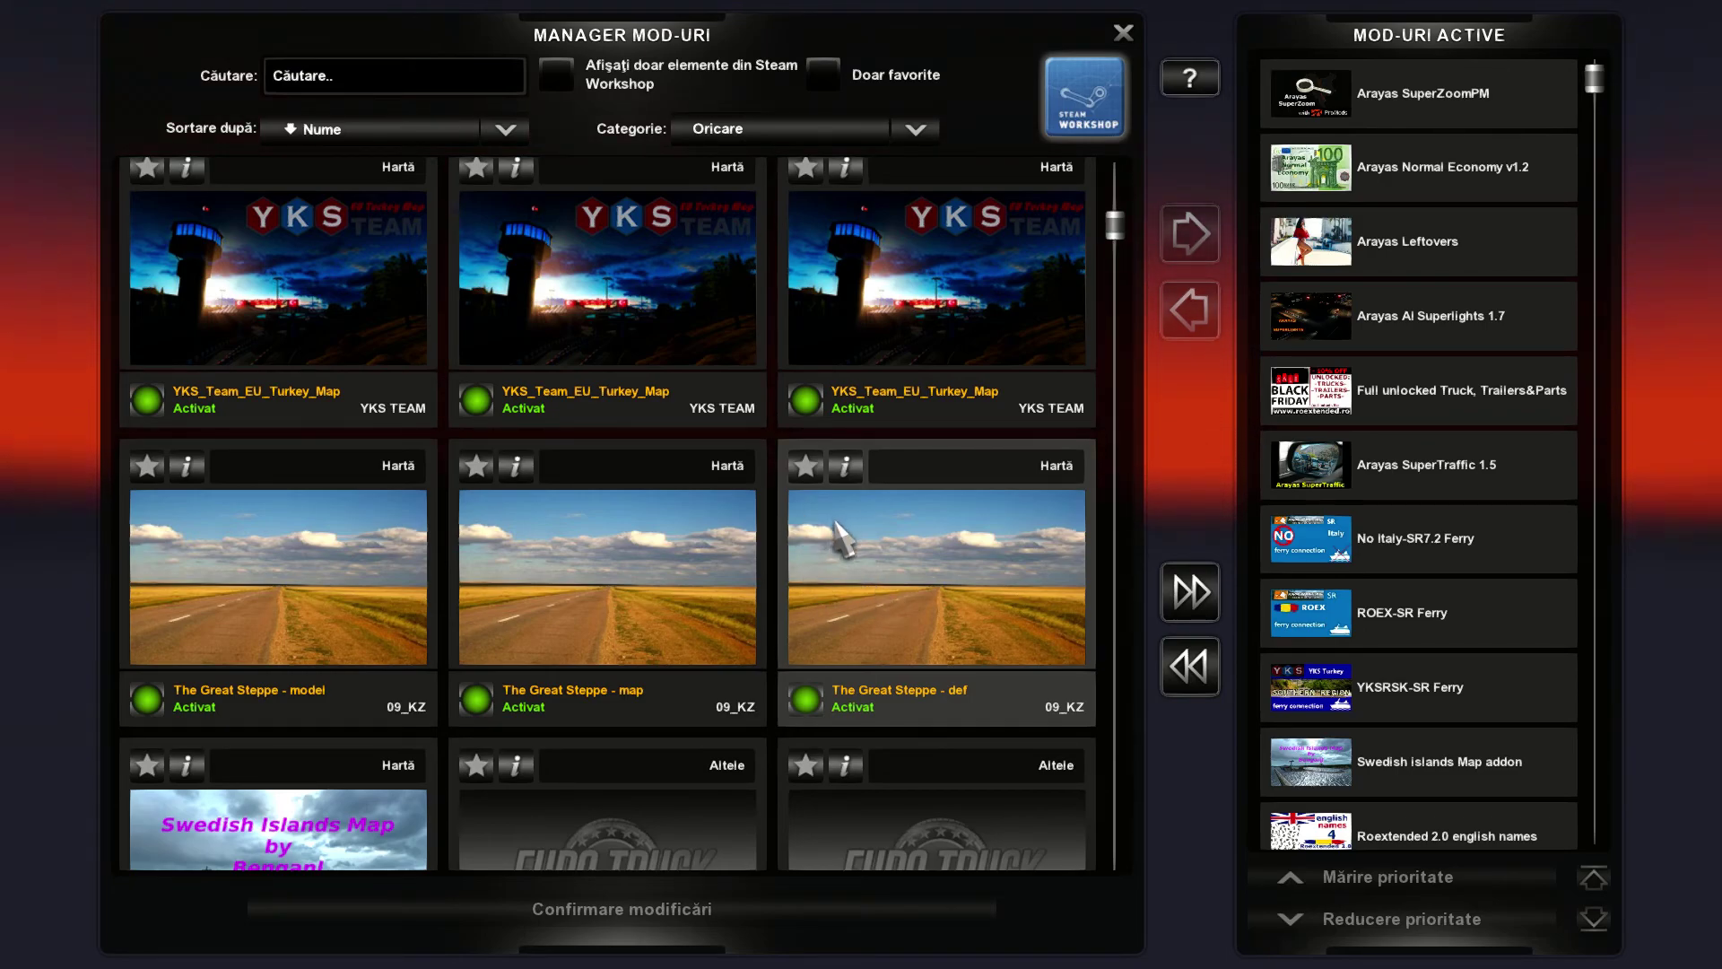
scroll(841, 536, up, 3)
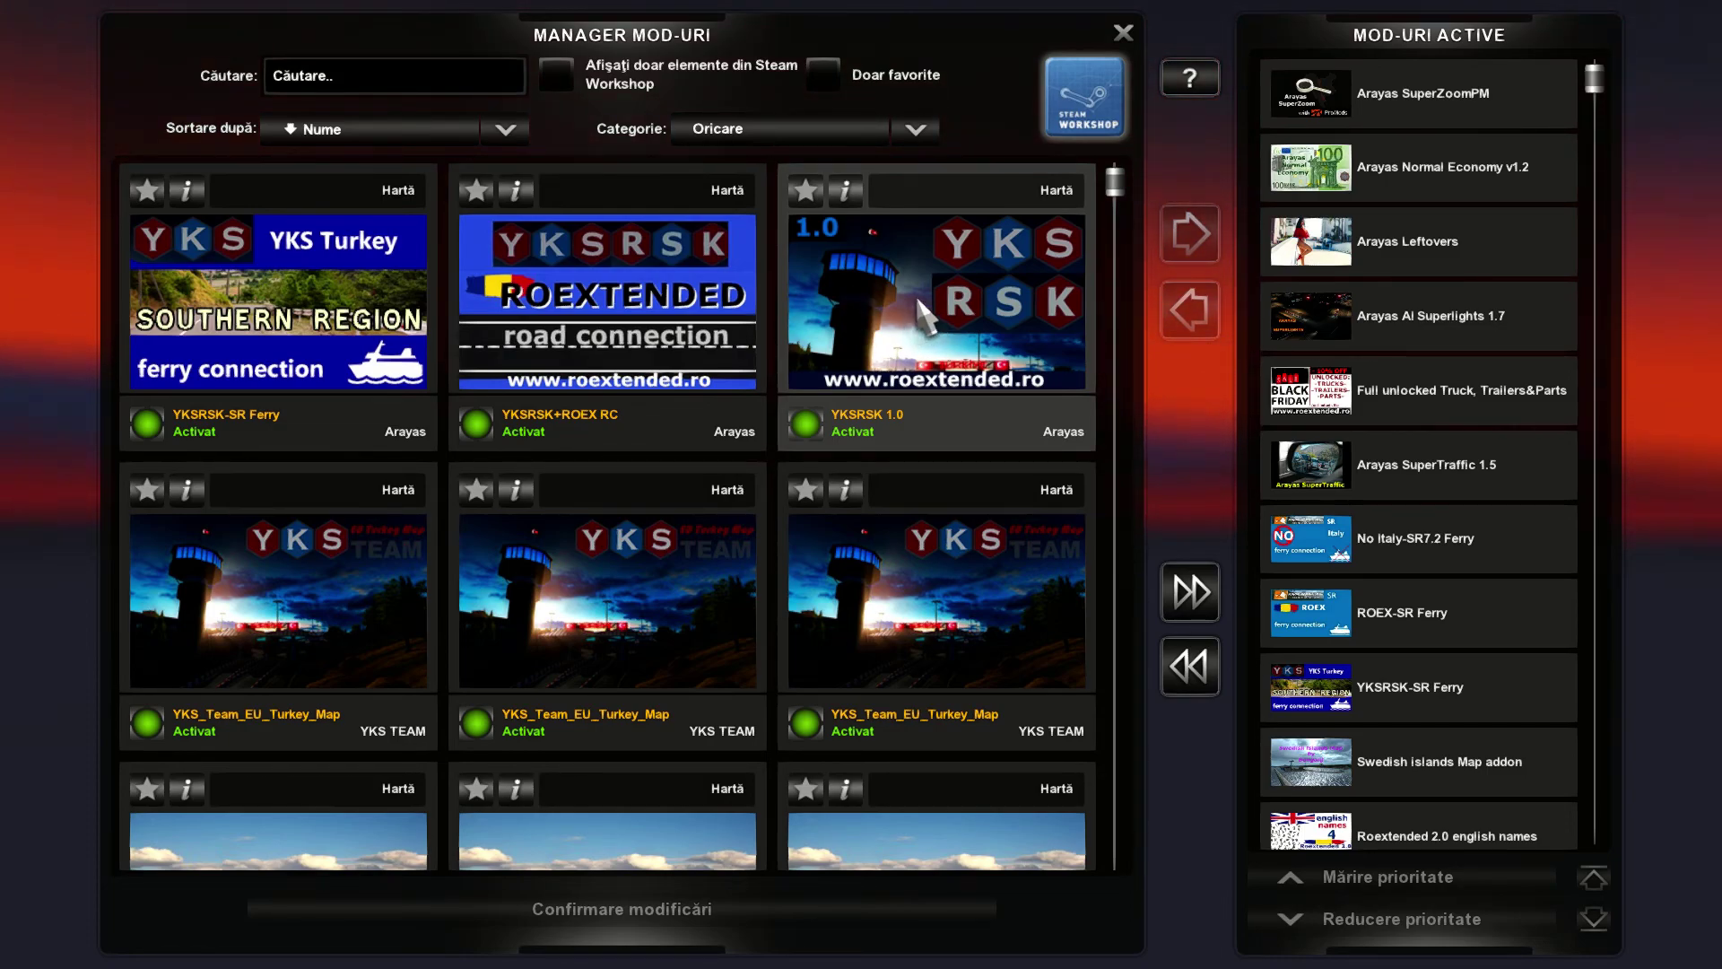
scroll(917, 300, down, 15)
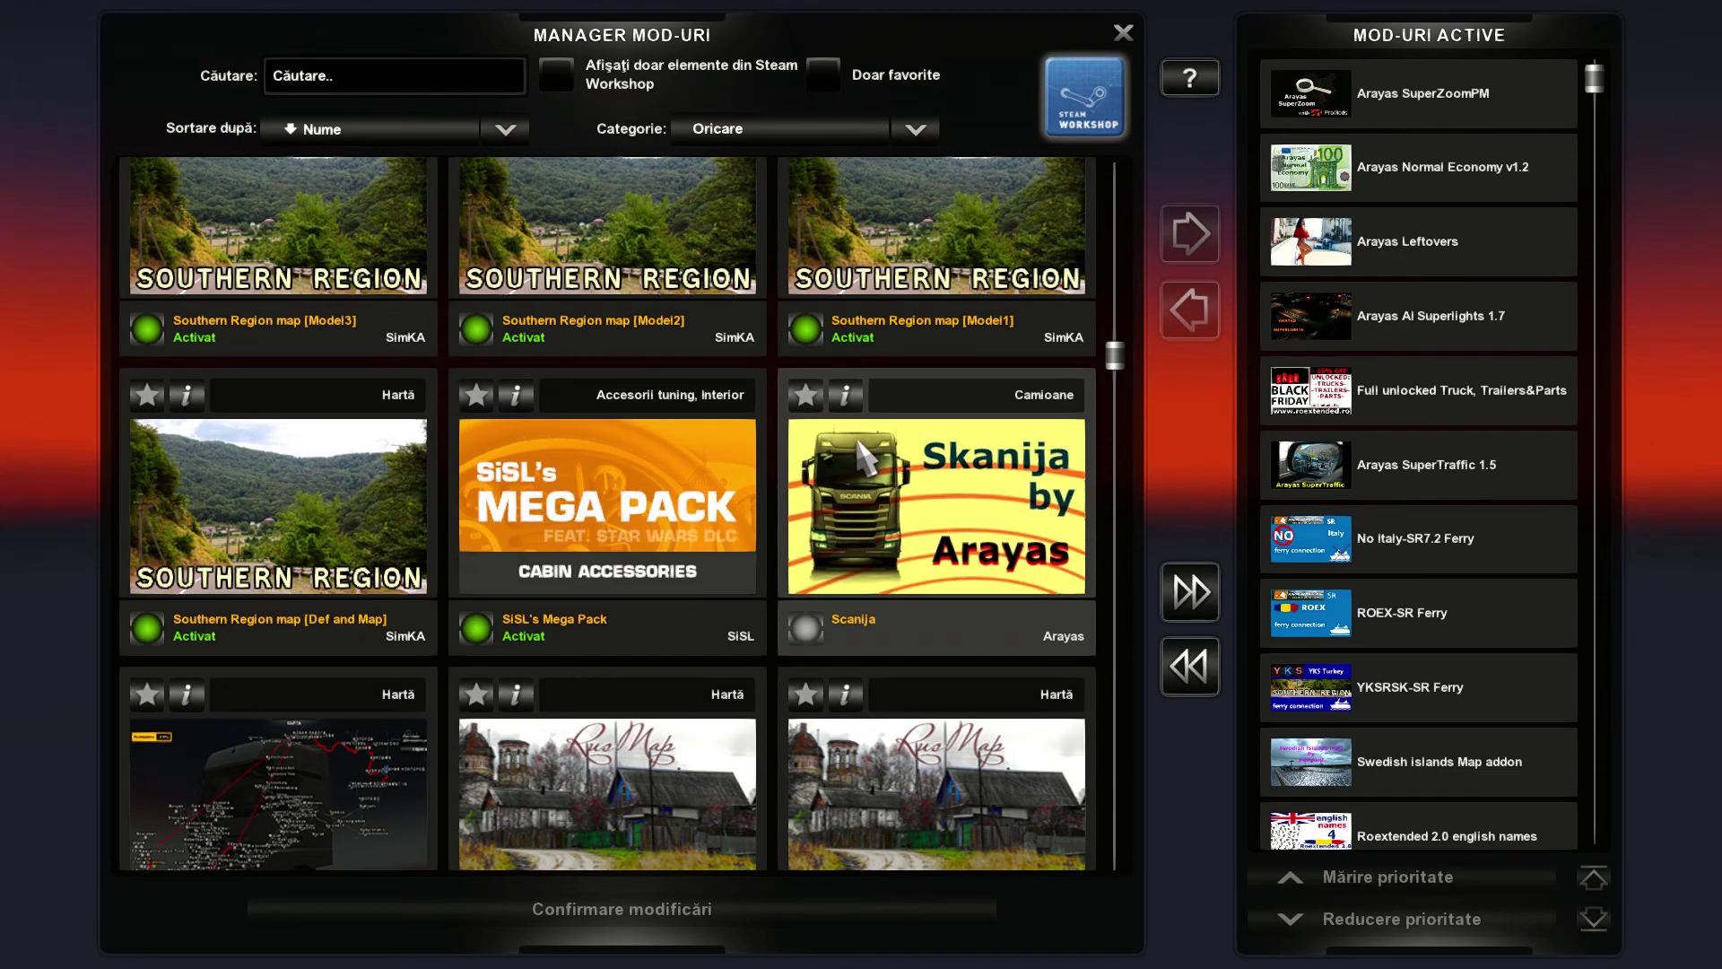
scroll(859, 441, down, 20)
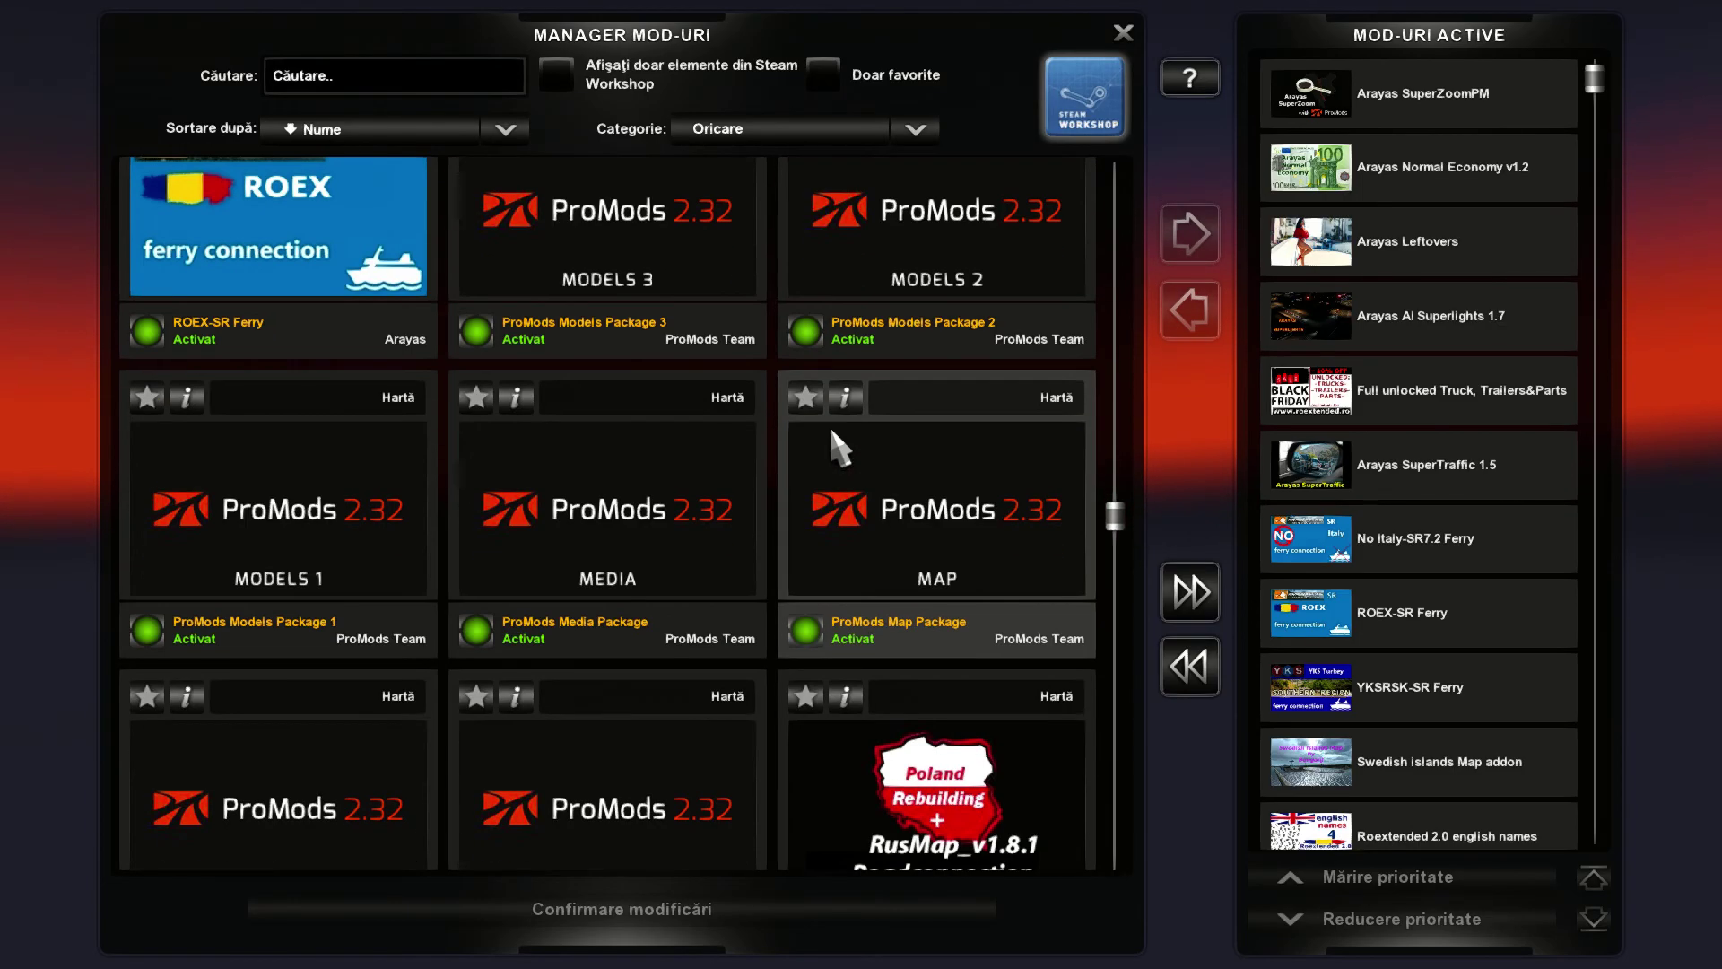
scroll(830, 431, down, 16)
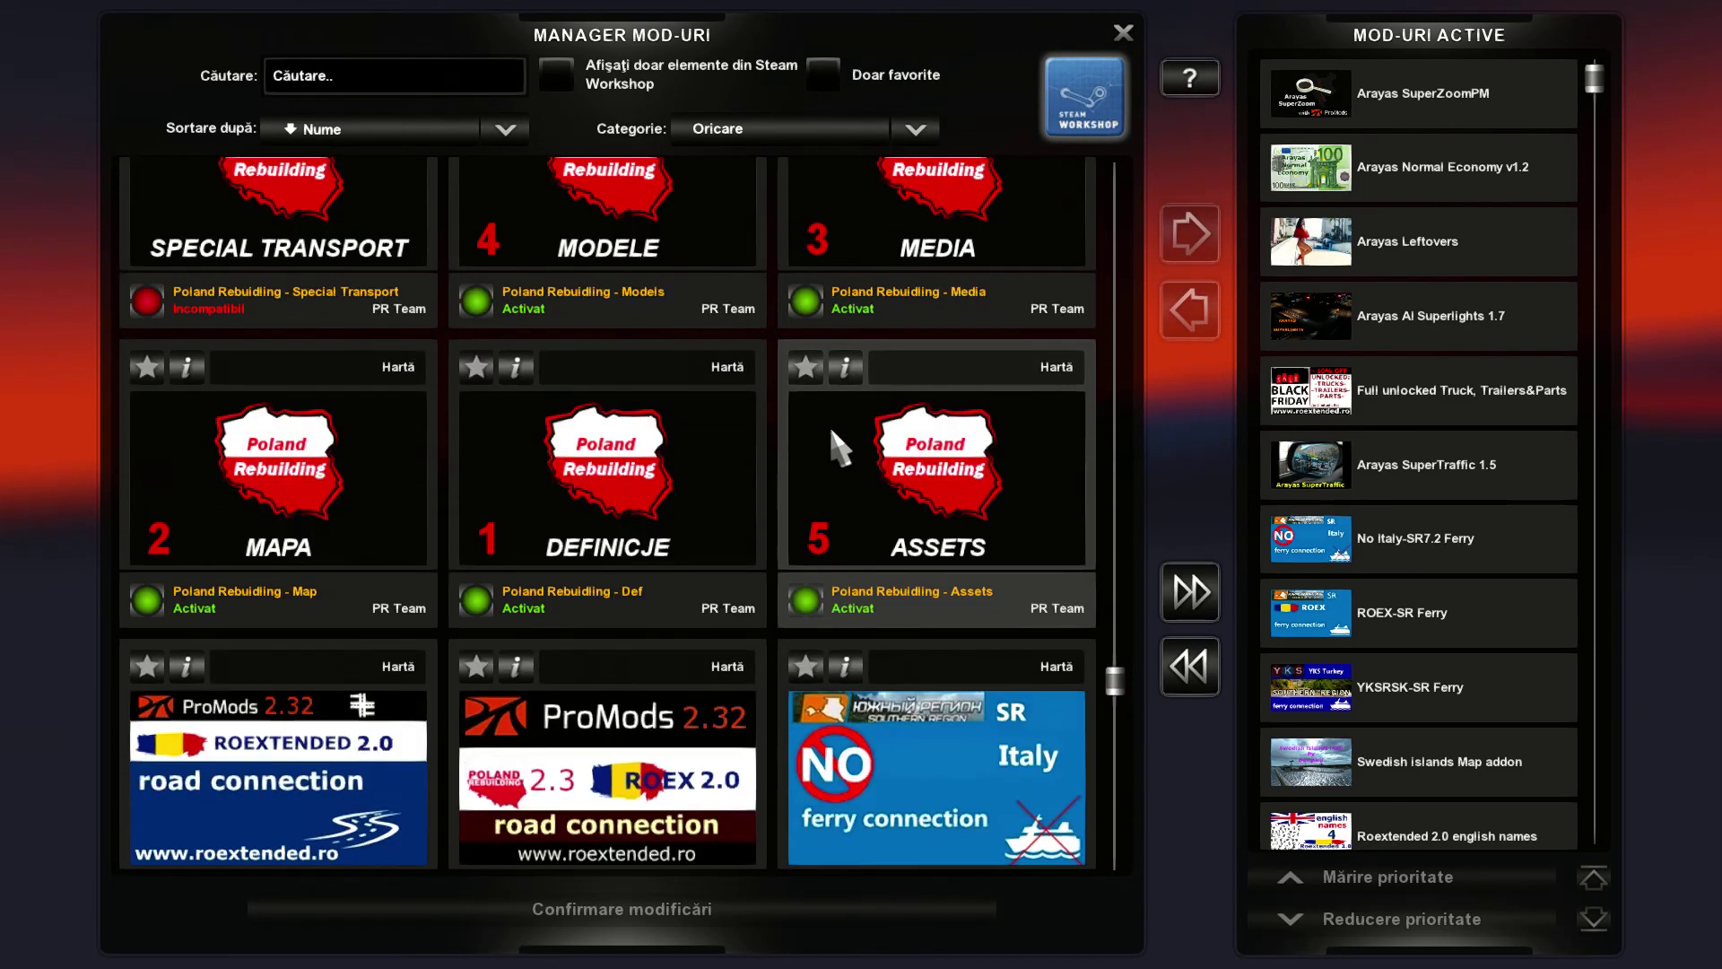
scroll(831, 428, down, 16)
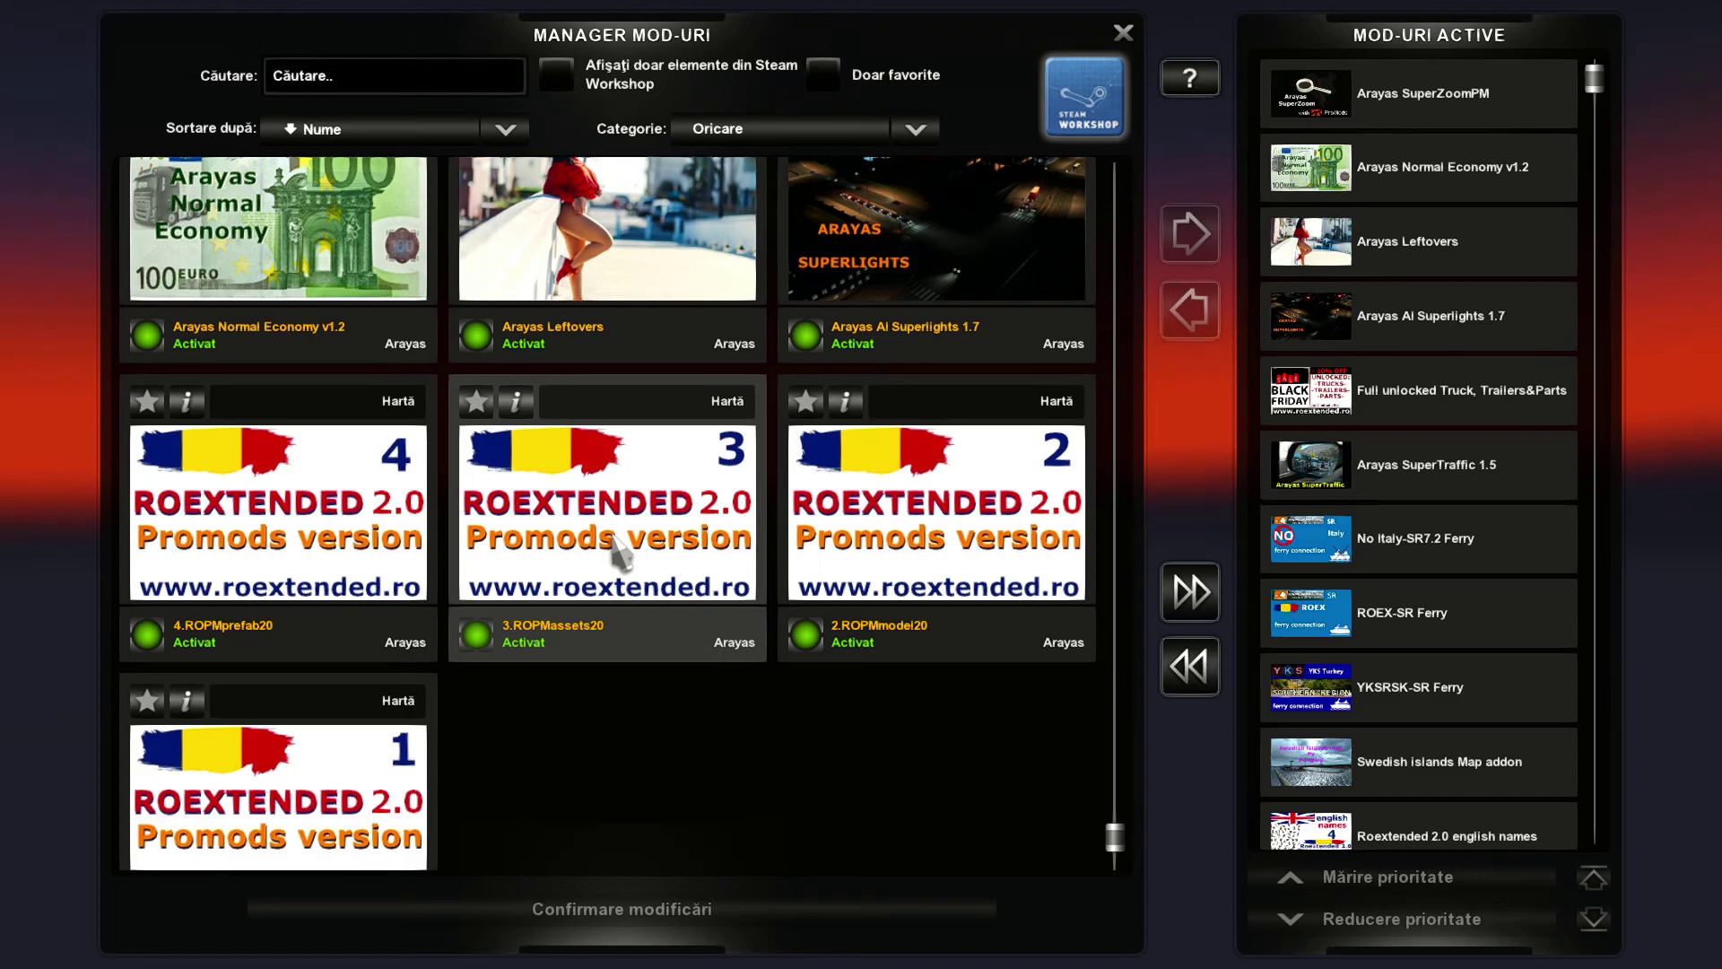
scroll(612, 538, up, 2)
scroll(612, 536, up, 5)
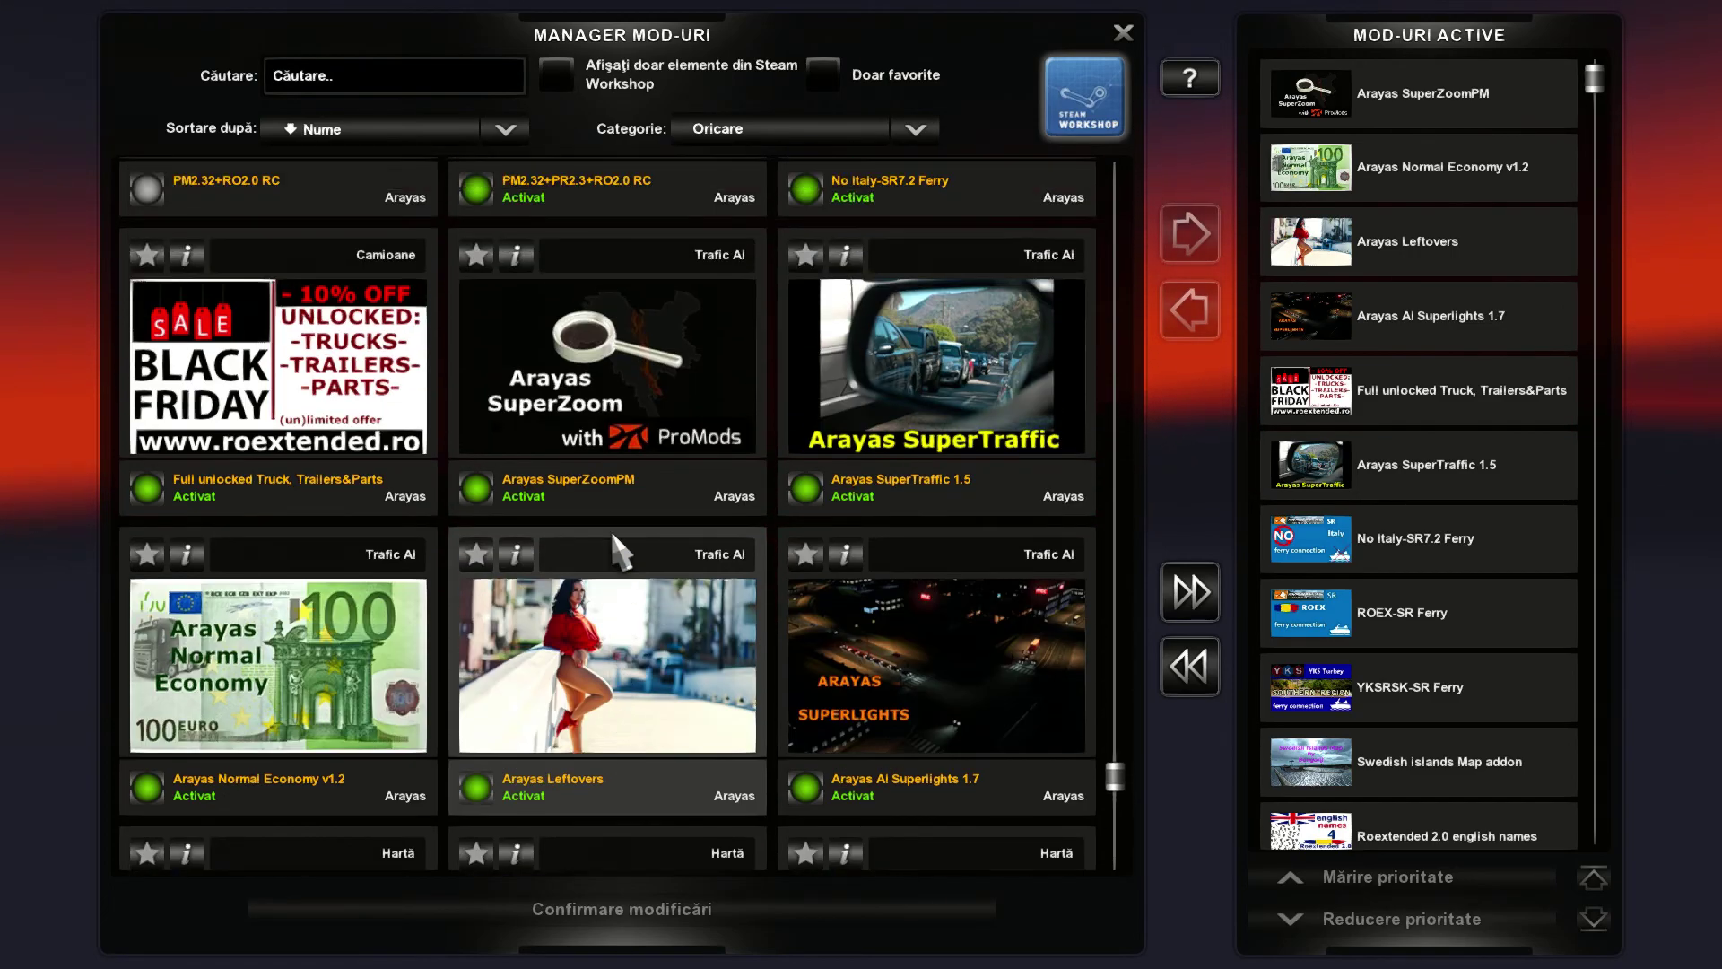
scroll(617, 545, up, 5)
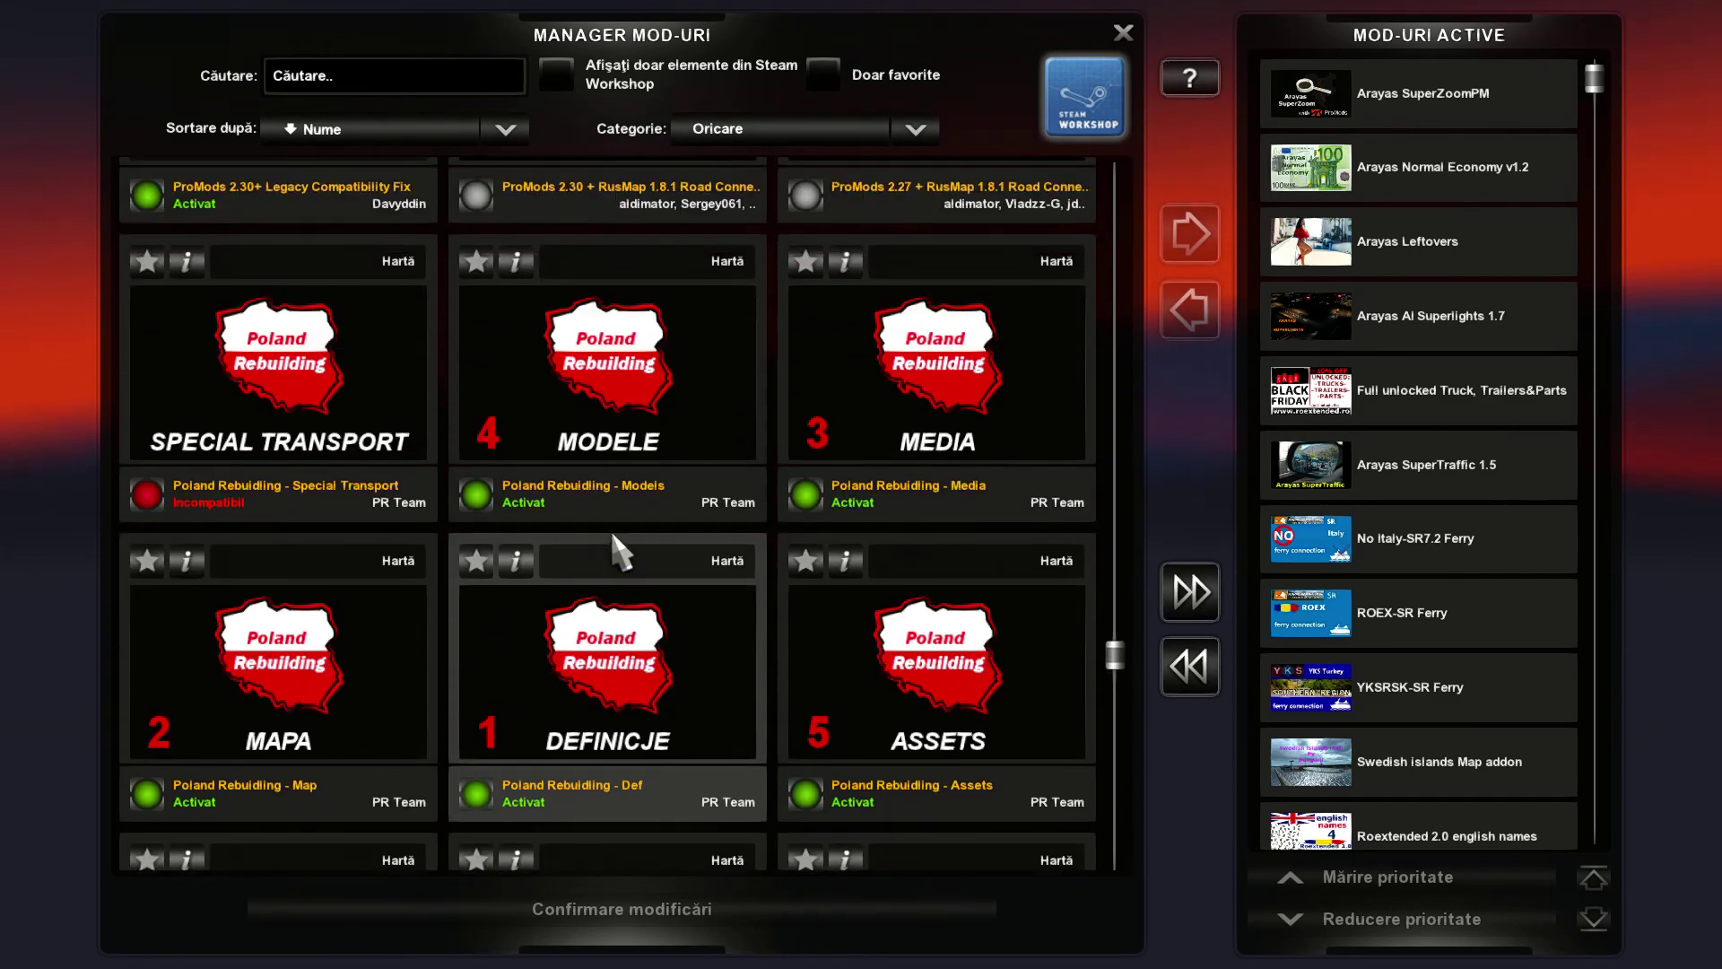
scroll(612, 533, up, 4)
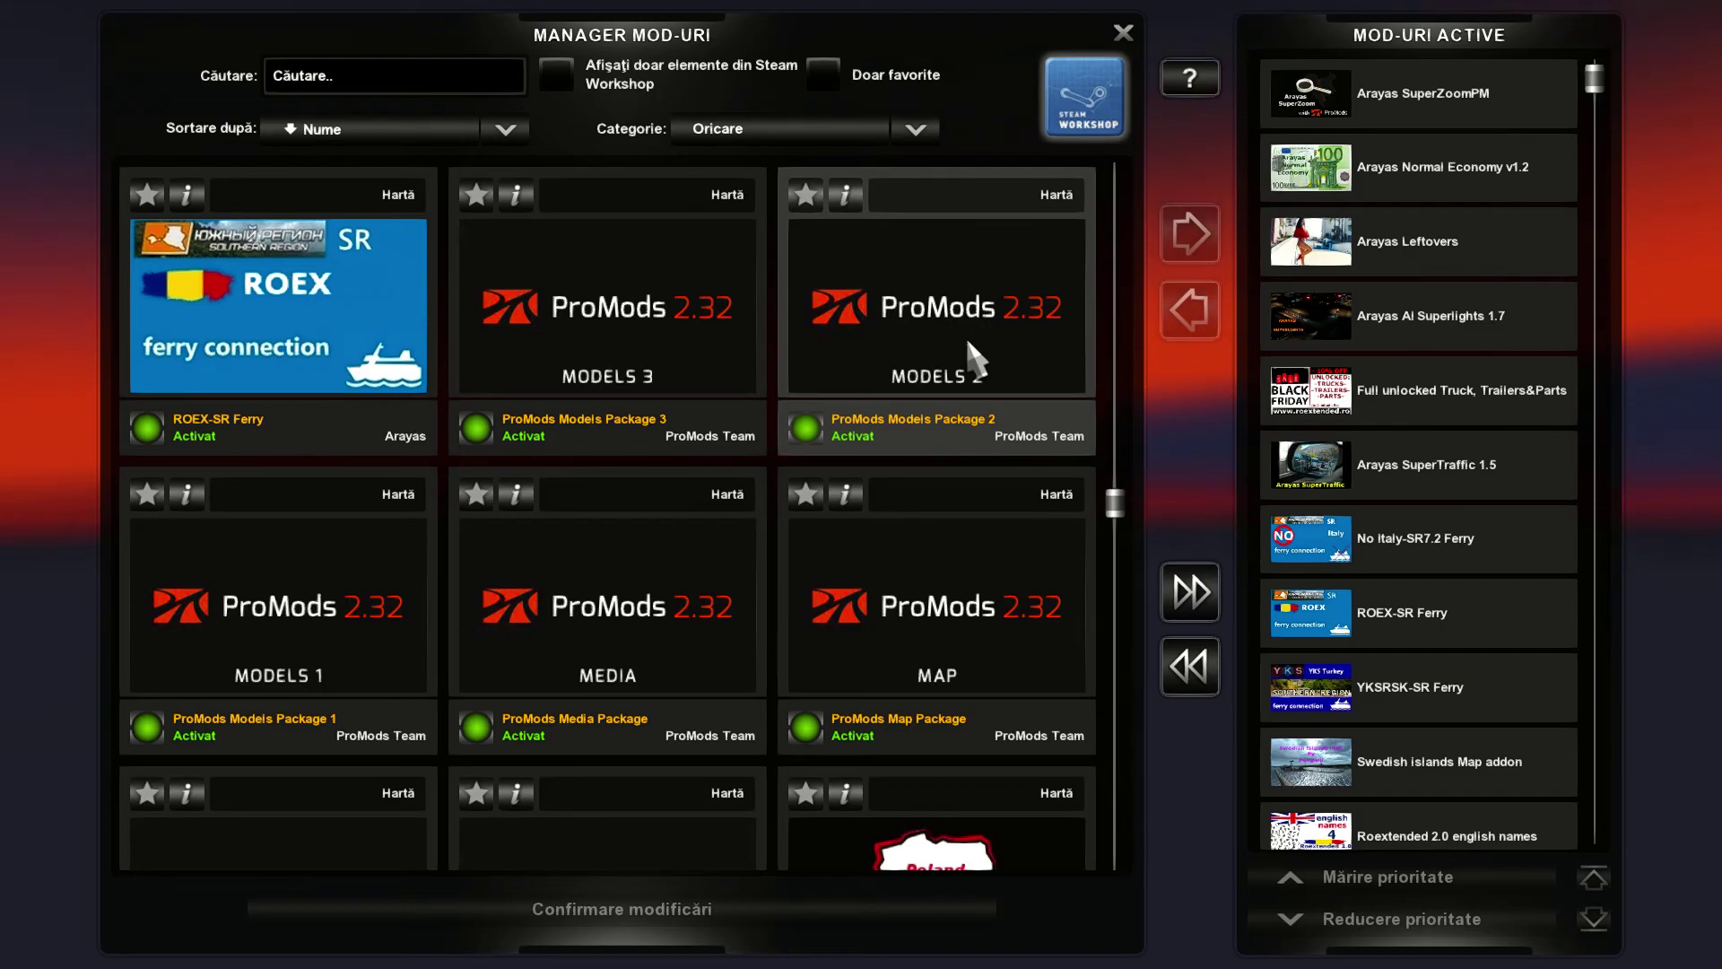
scroll(929, 370, up, 5)
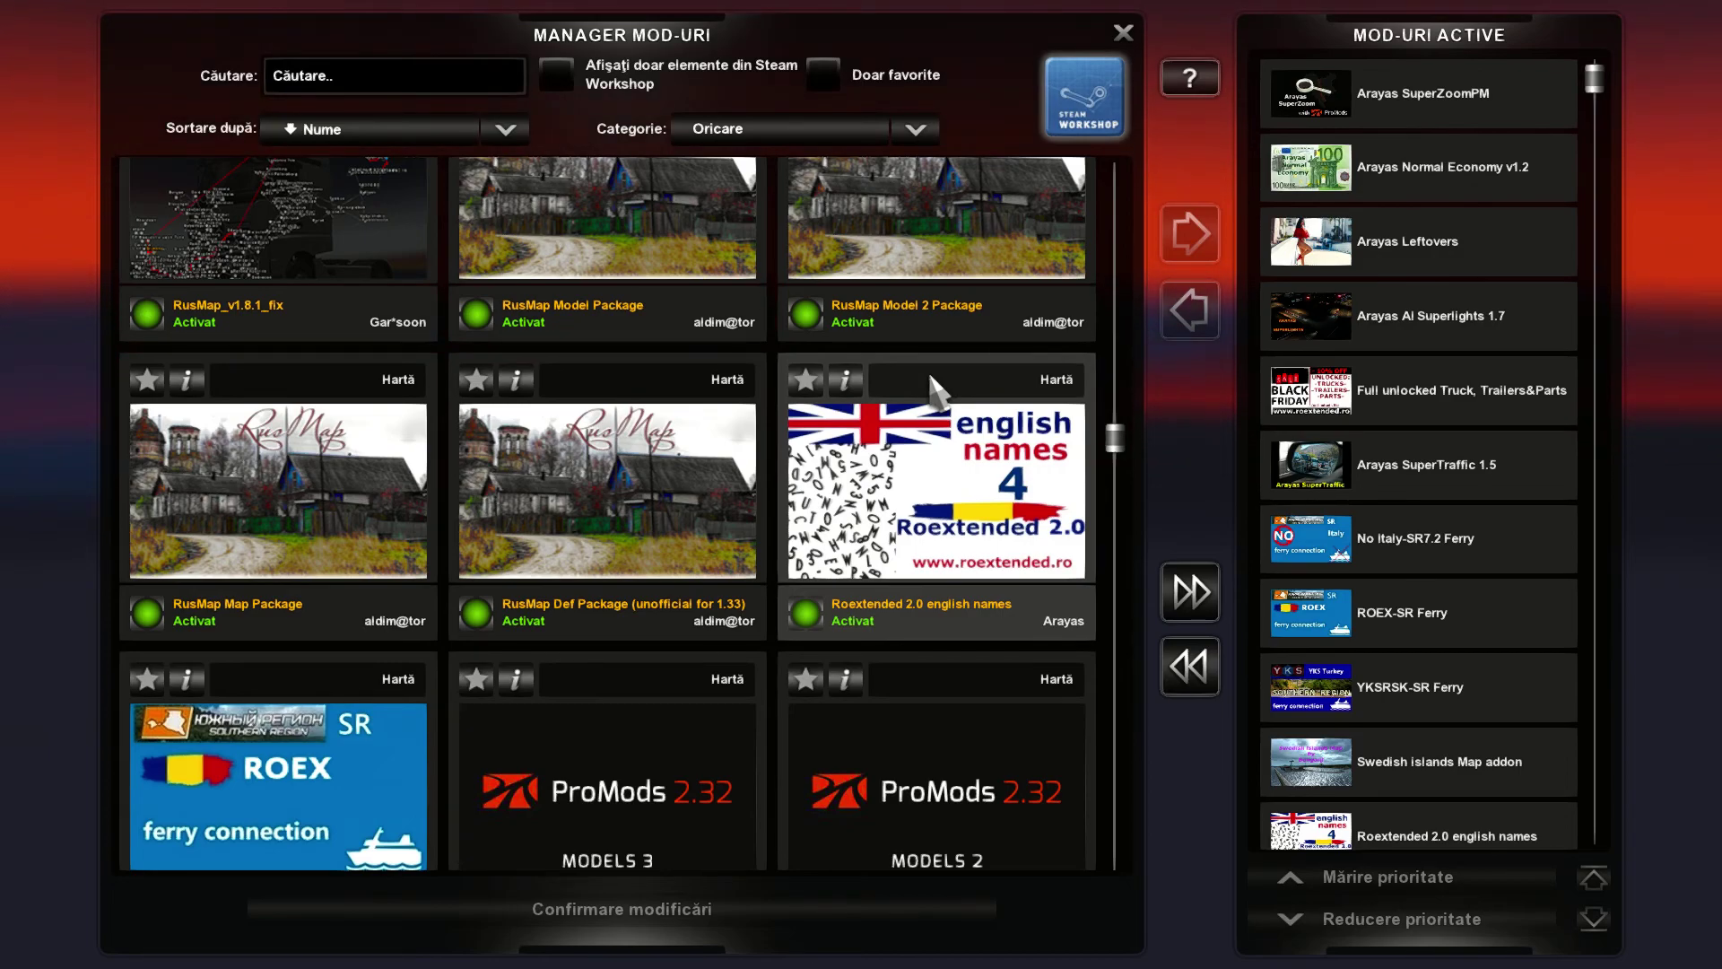
scroll(967, 432, up, 9)
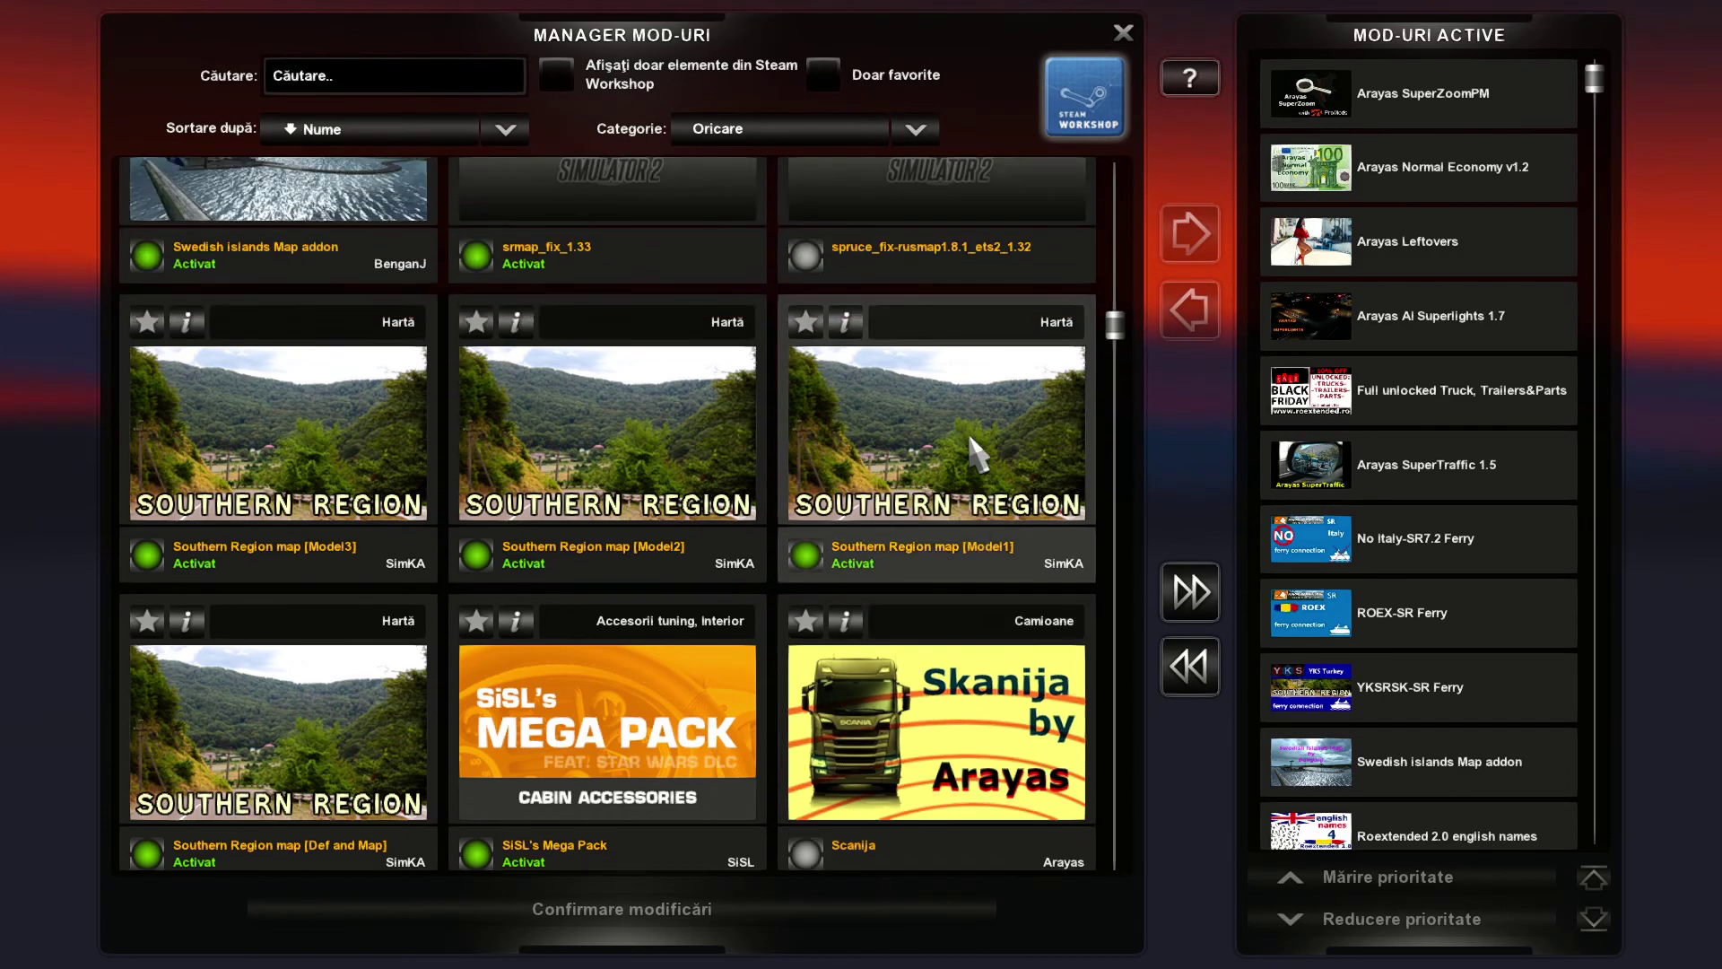
scroll(969, 438, up, 6)
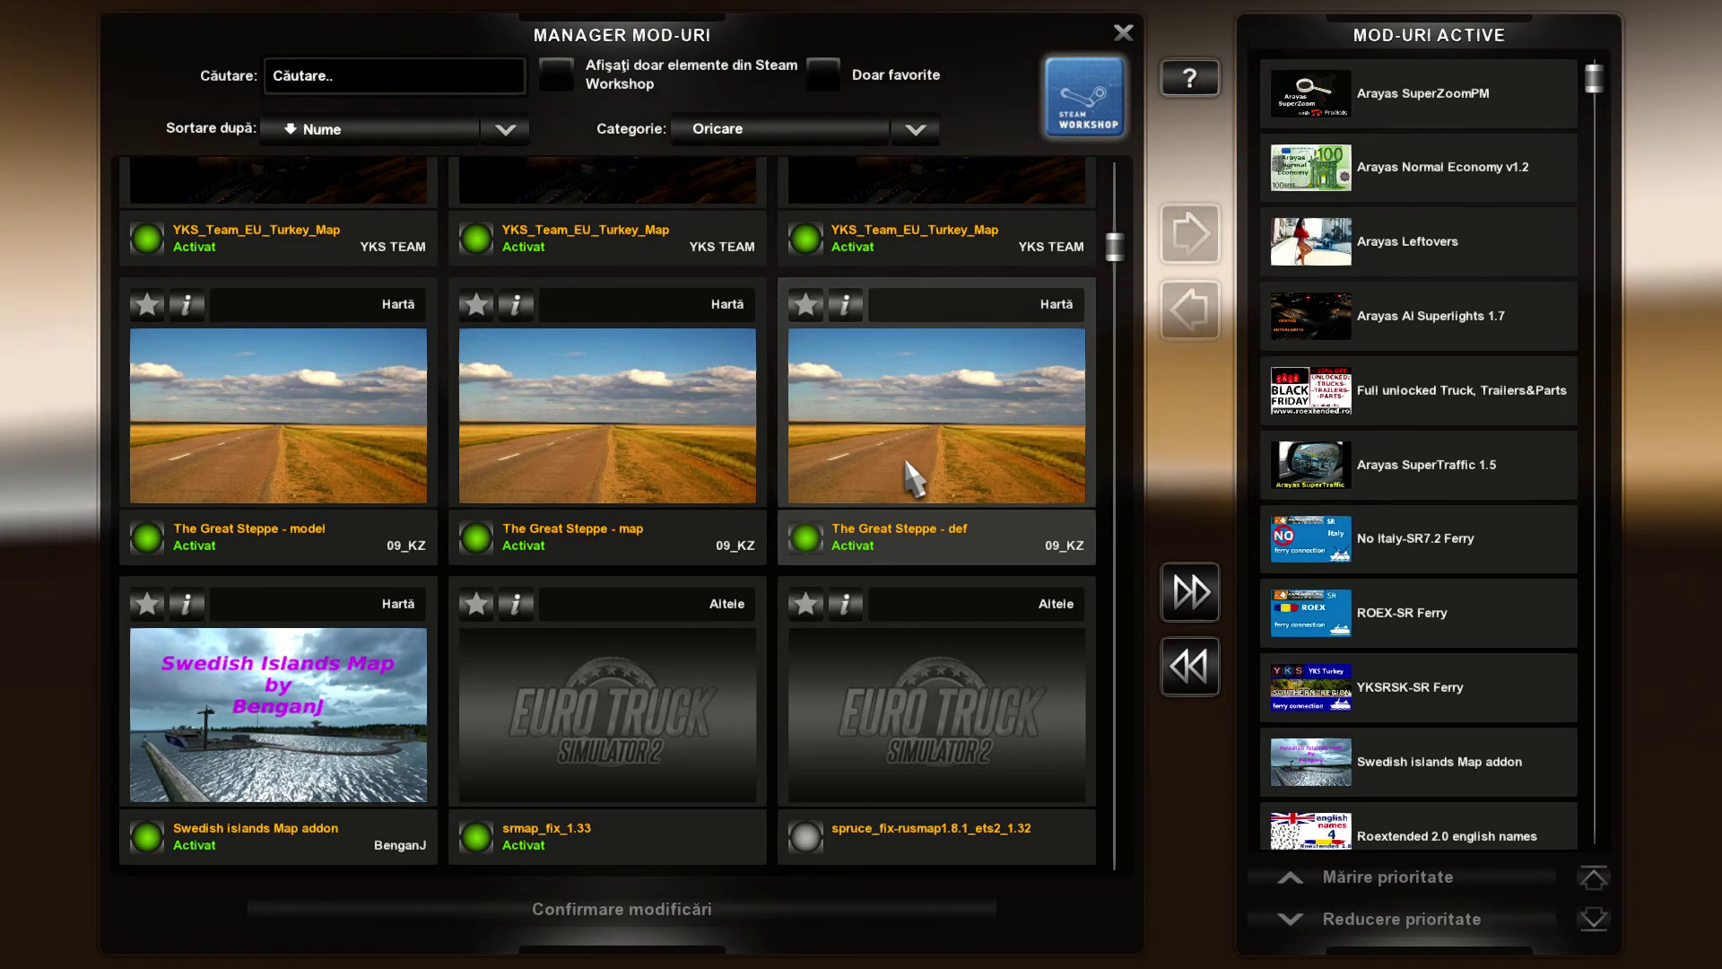
scroll(914, 459, down, 5)
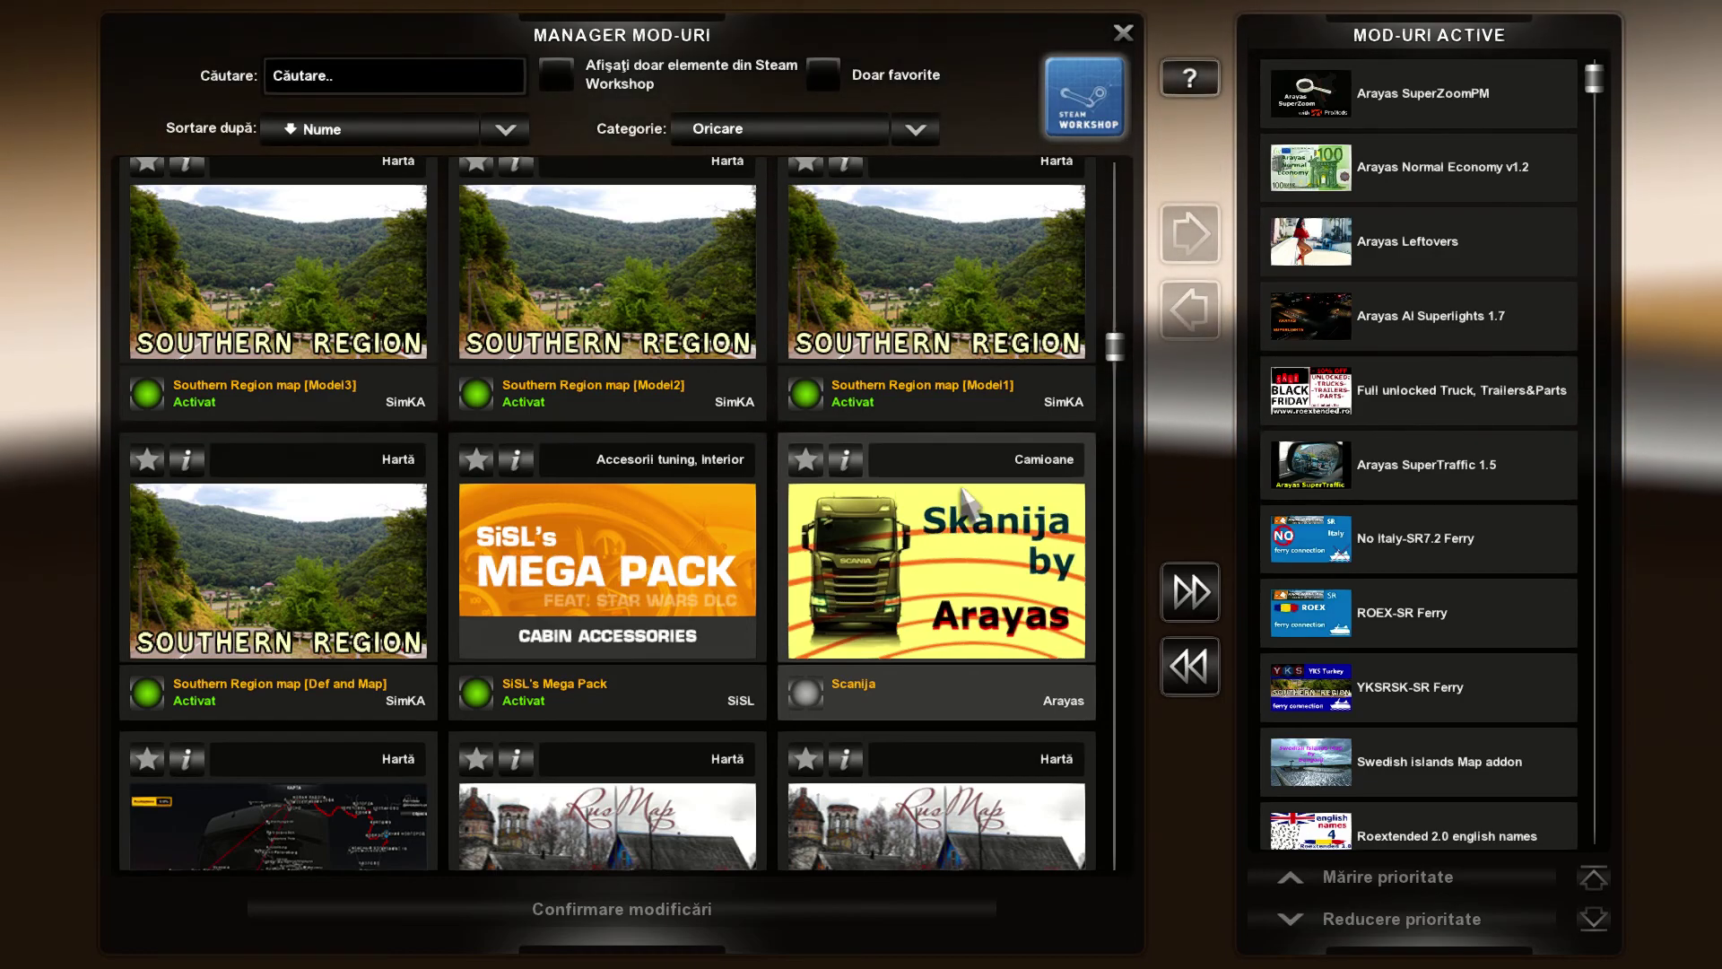
scroll(967, 491, down, 5)
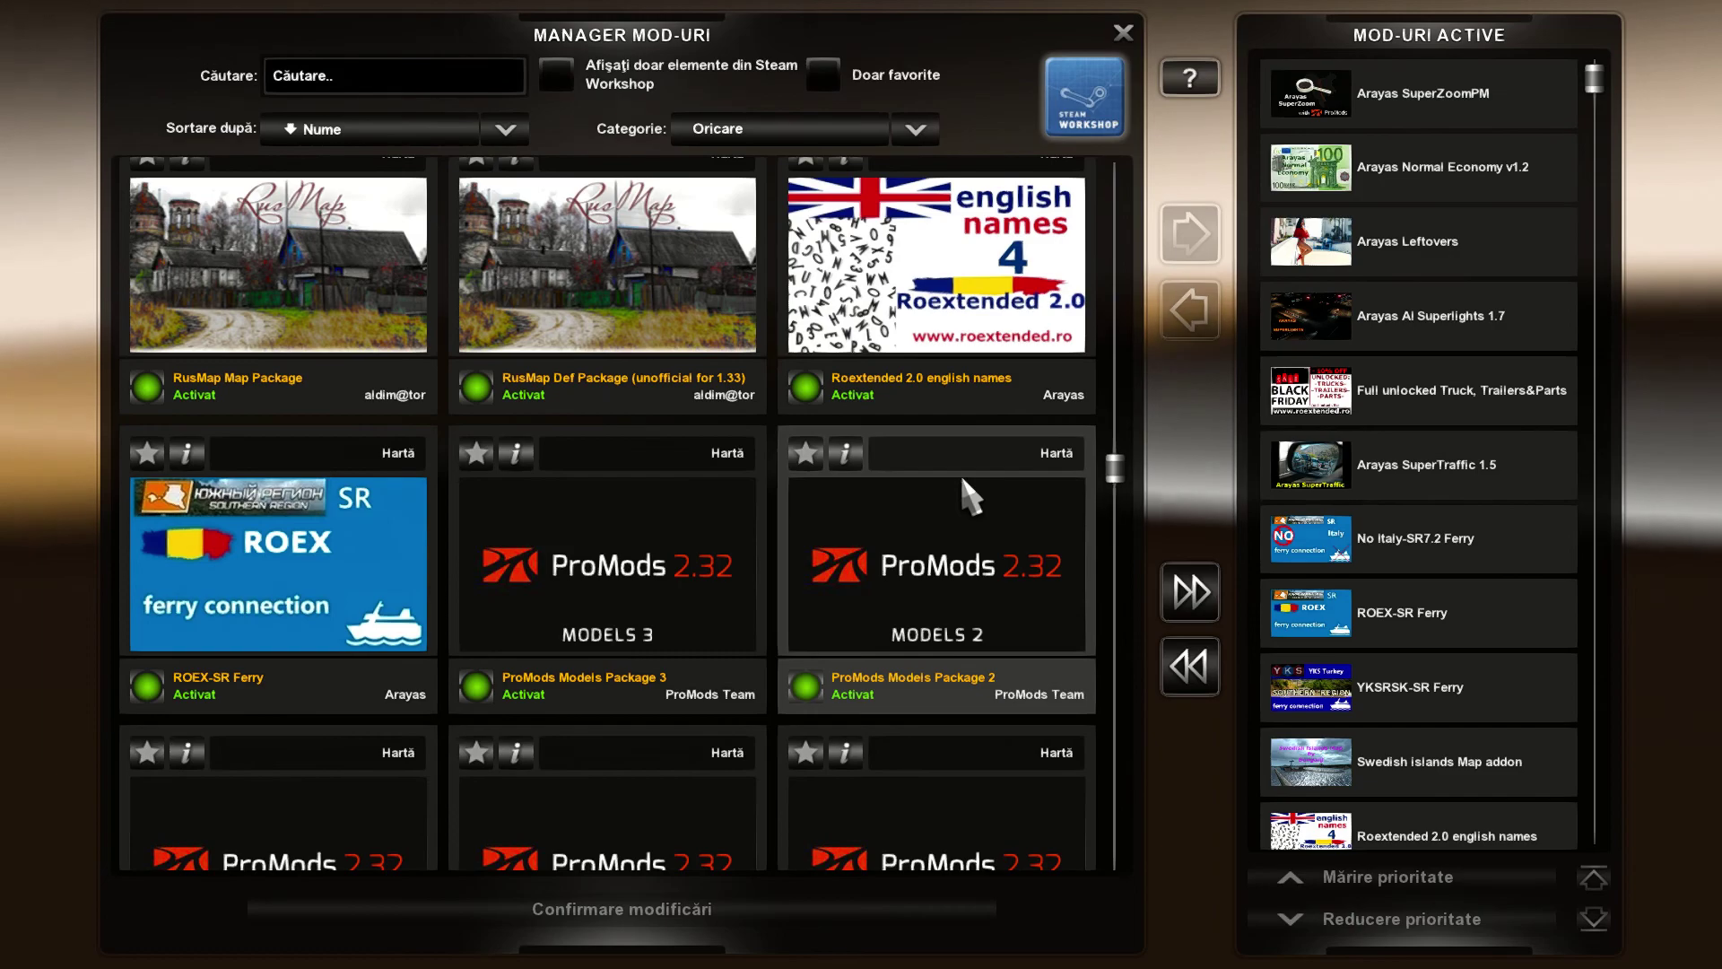
scroll(1503, 471, down, 10)
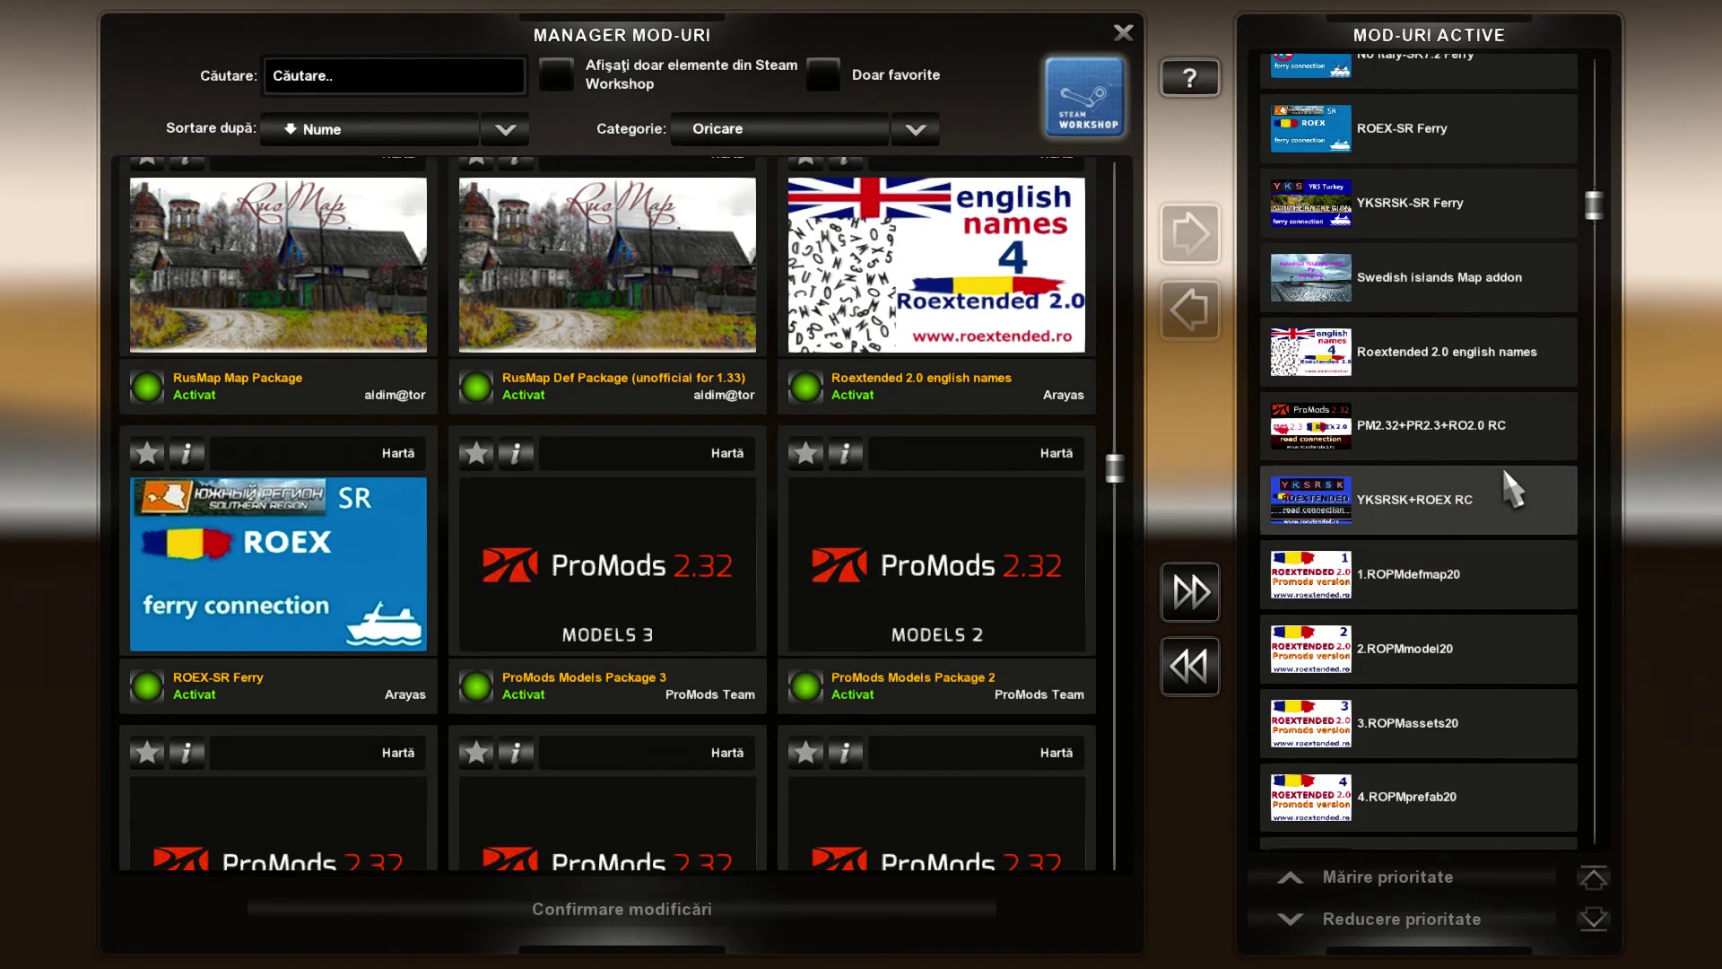
scroll(1506, 484, down, 15)
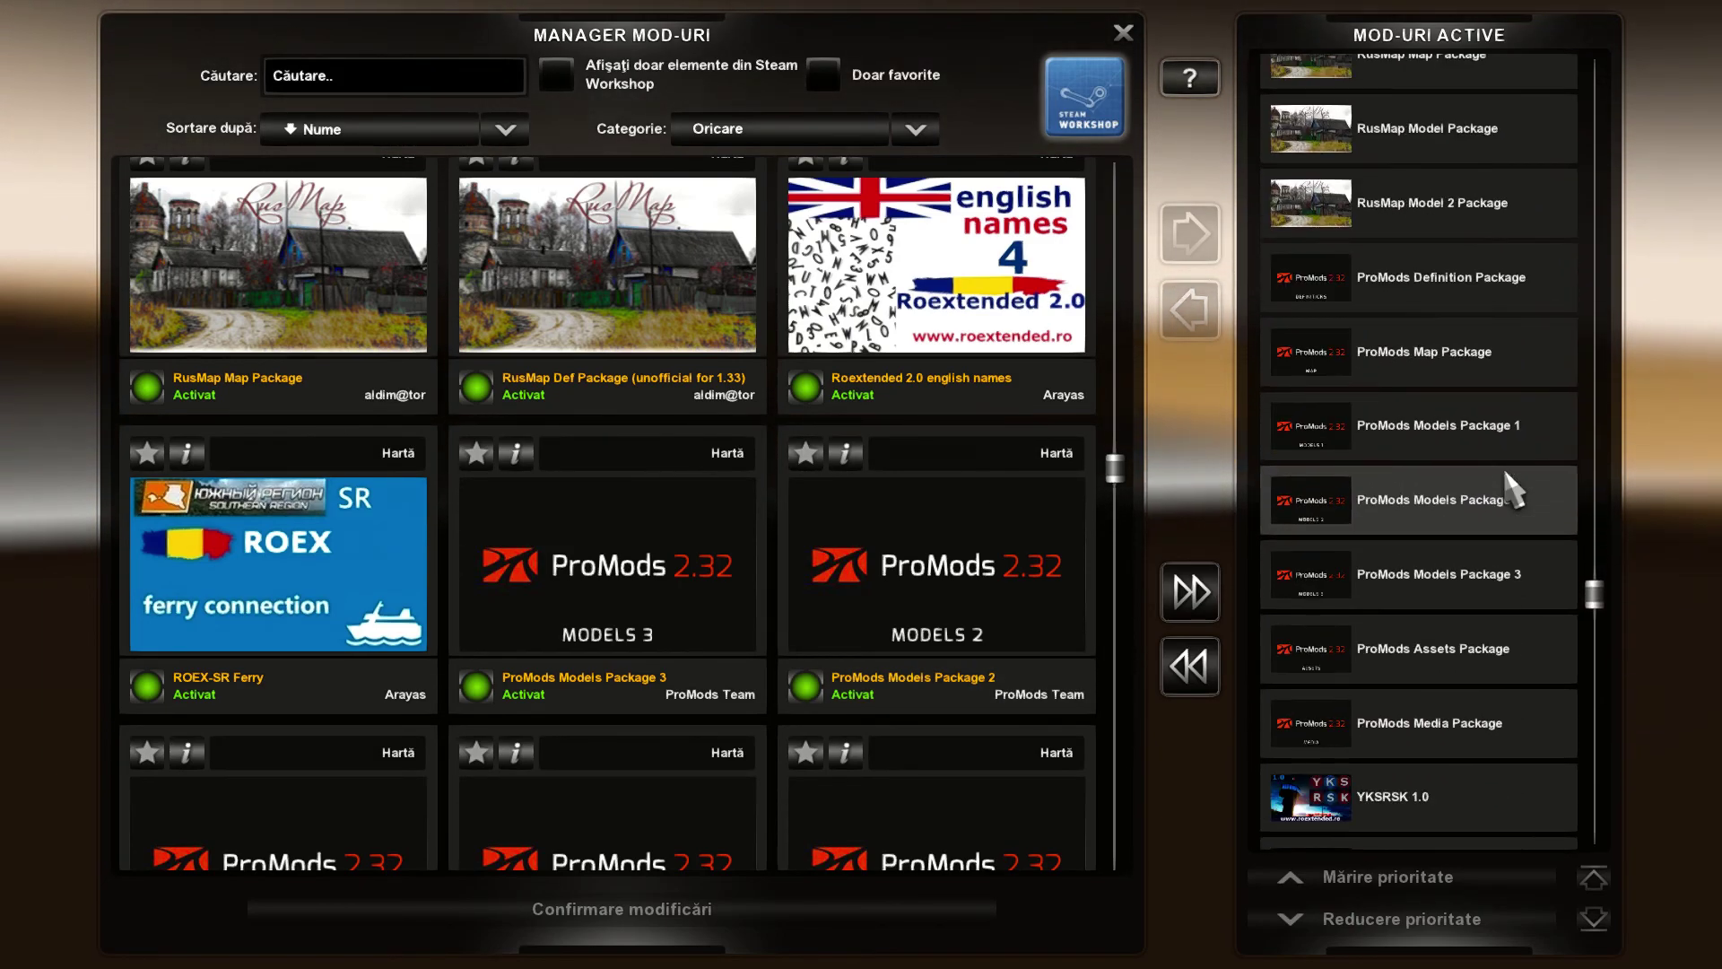
scroll(1505, 476, down, 8)
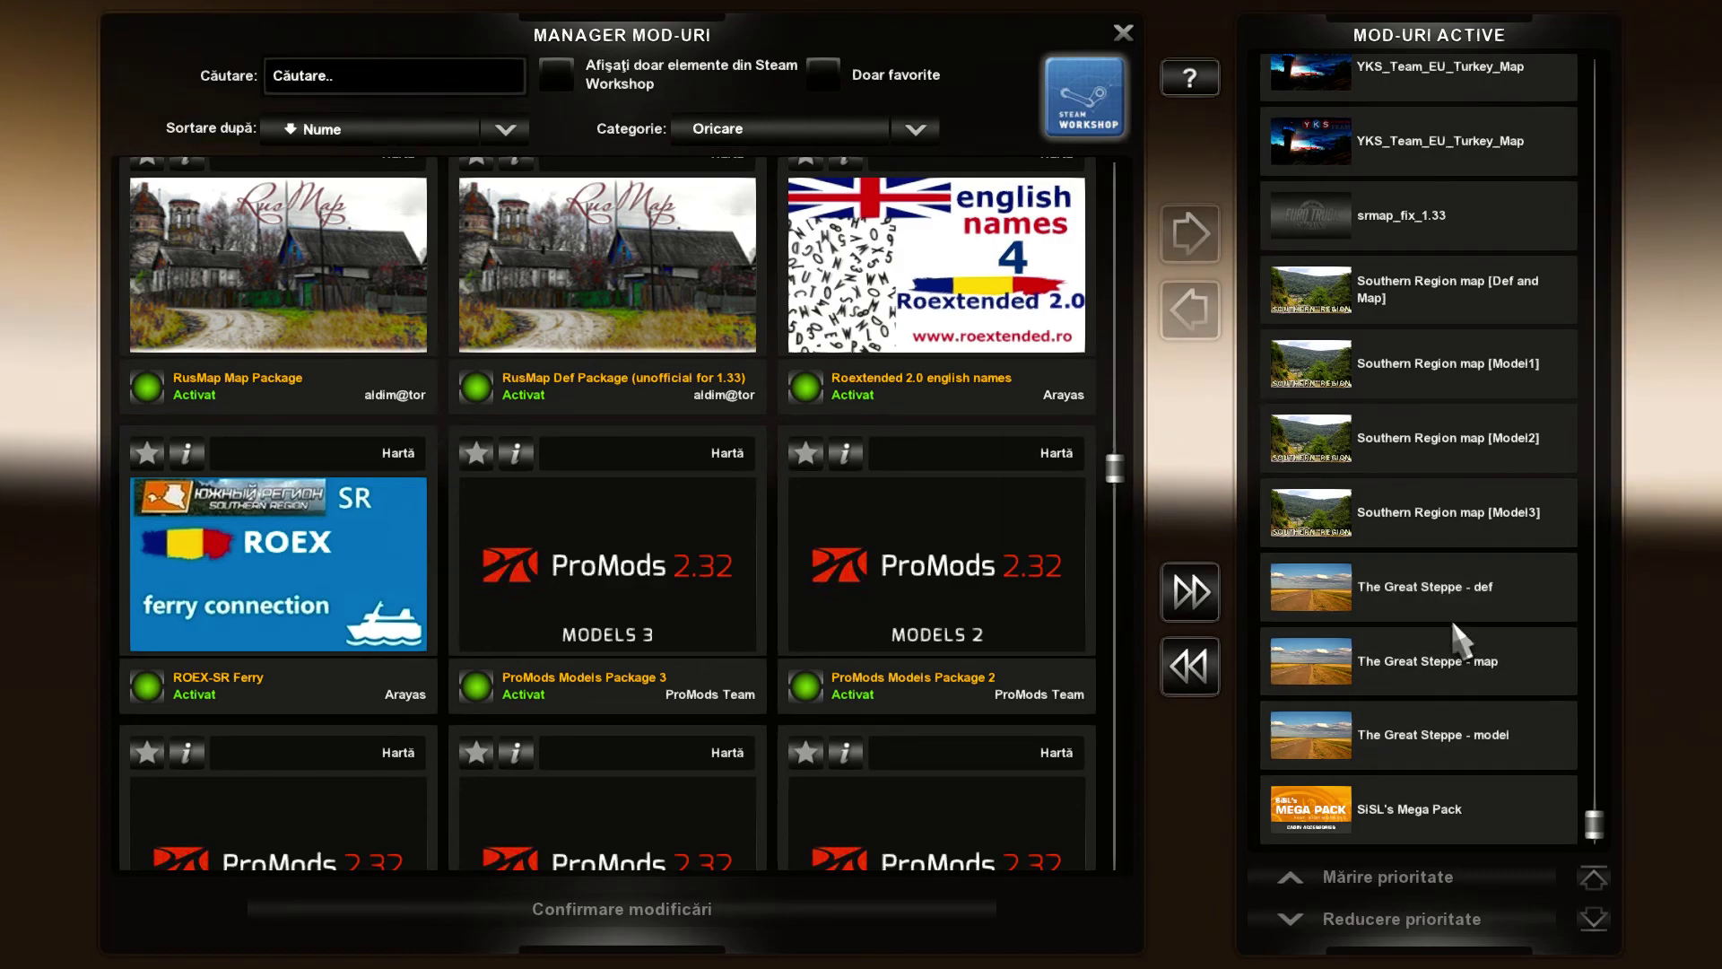
scroll(1453, 617, up, 1)
scroll(1453, 619, up, 1)
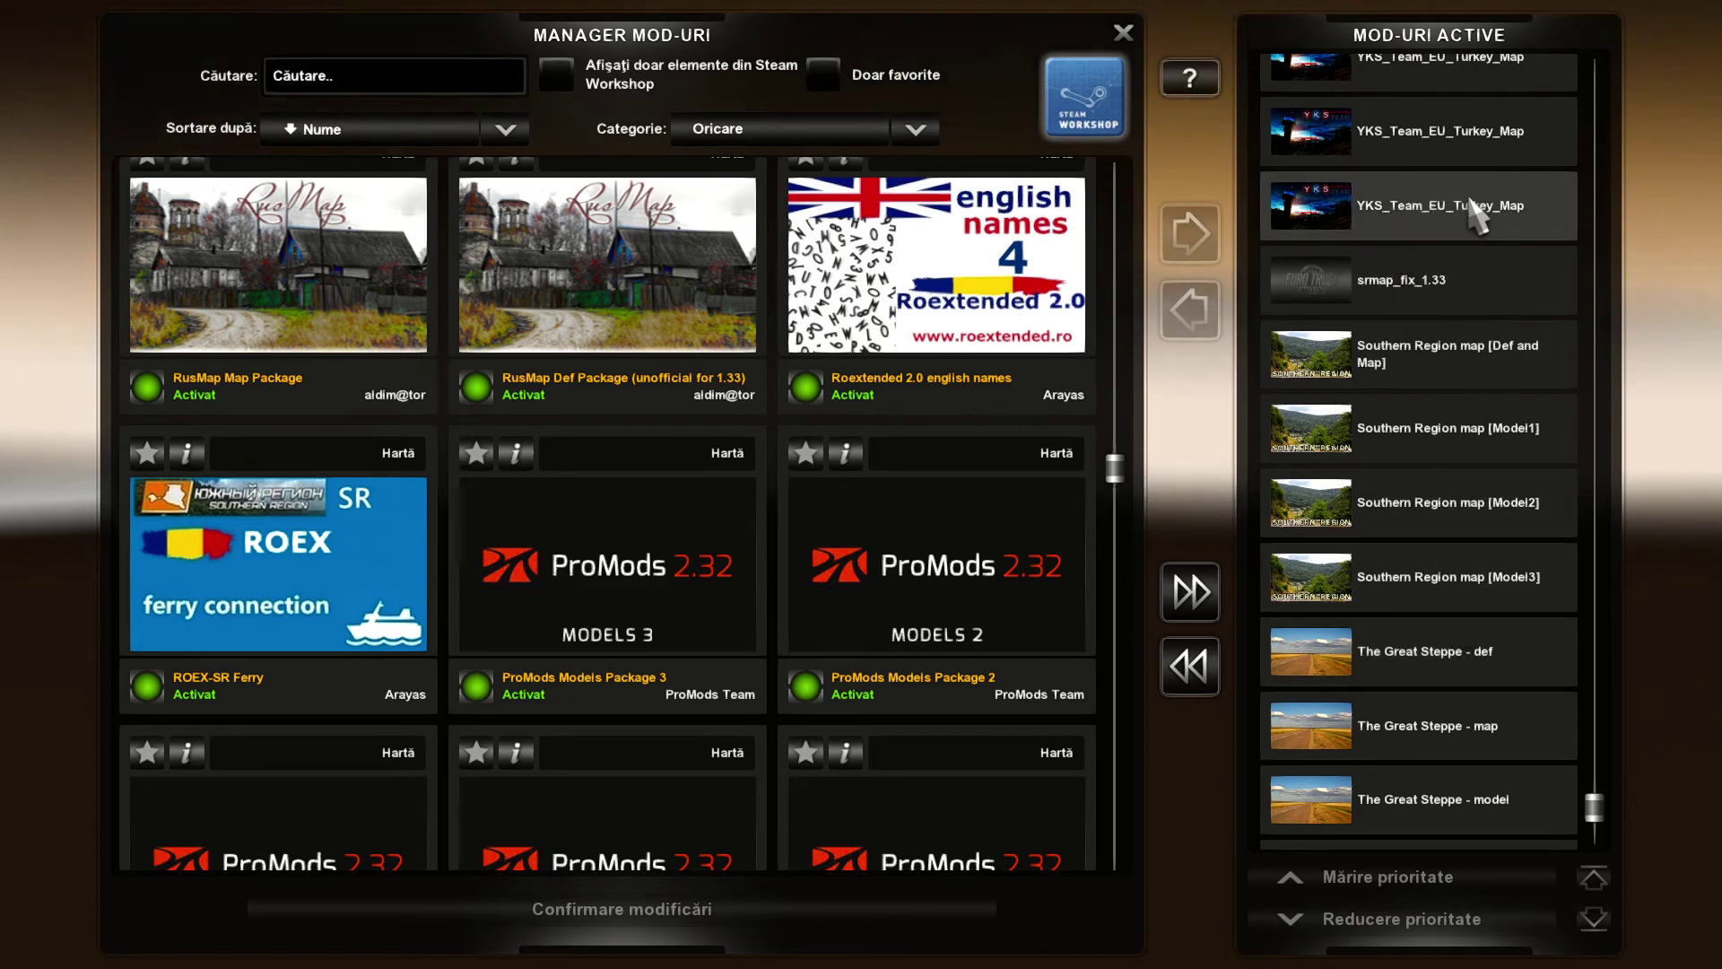
scroll(1435, 466, up, 1)
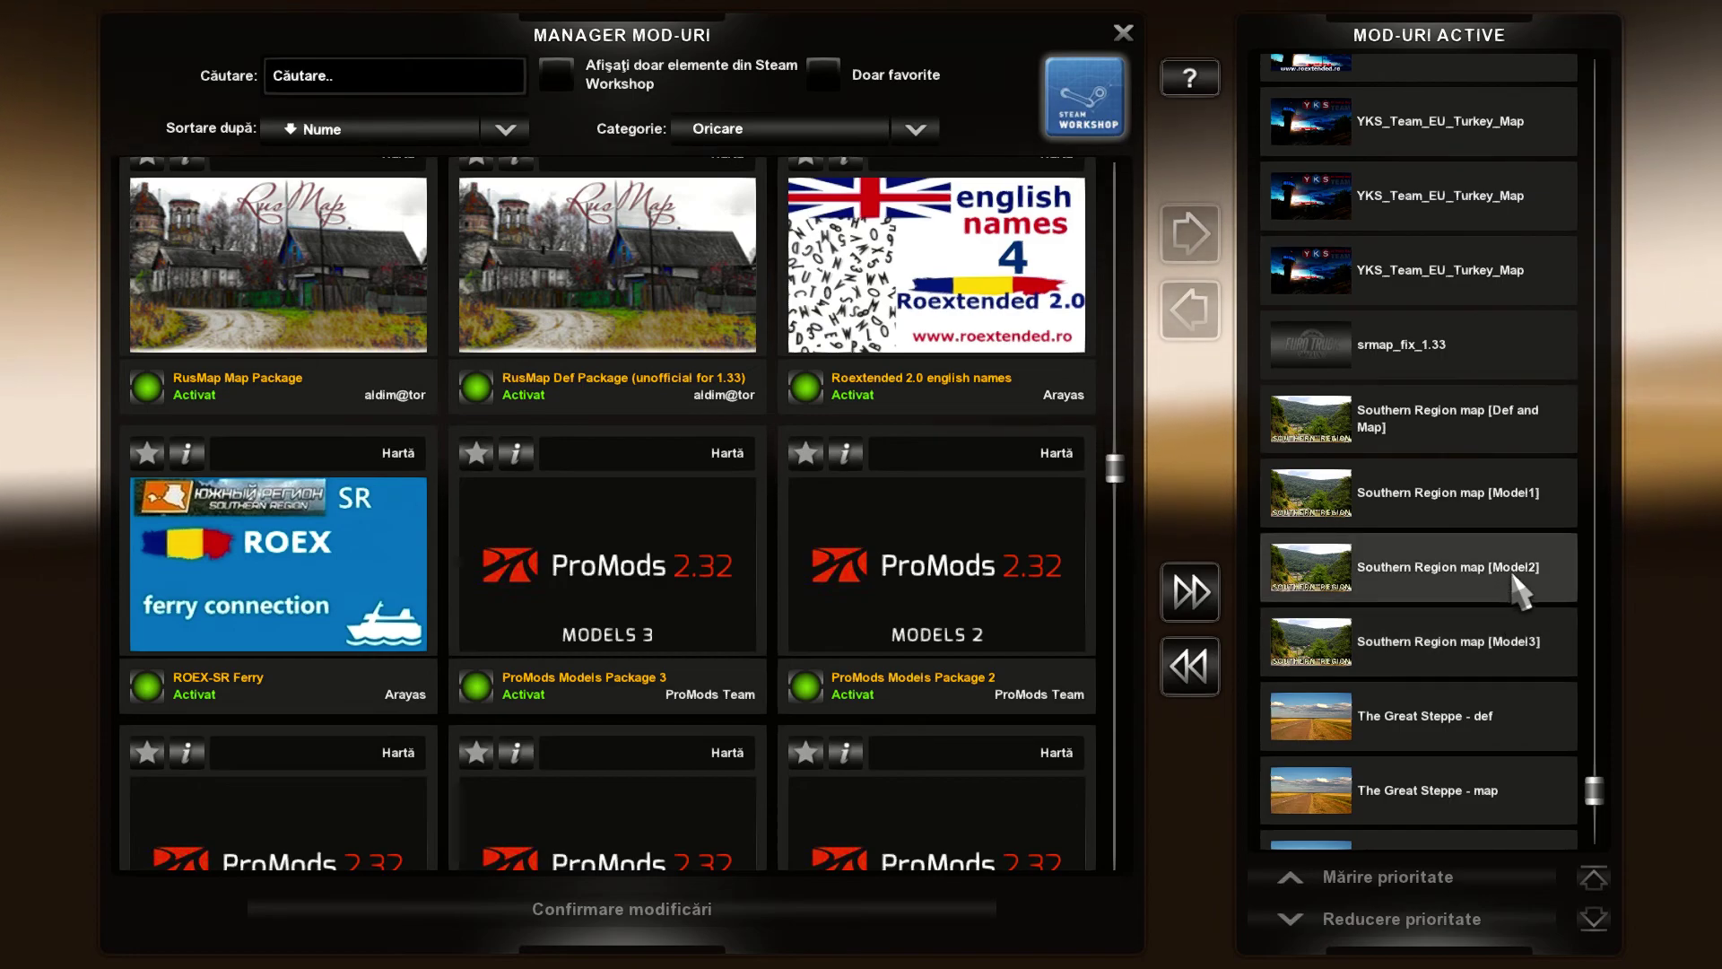
scroll(1476, 563, up, 1)
scroll(1466, 547, up, 2)
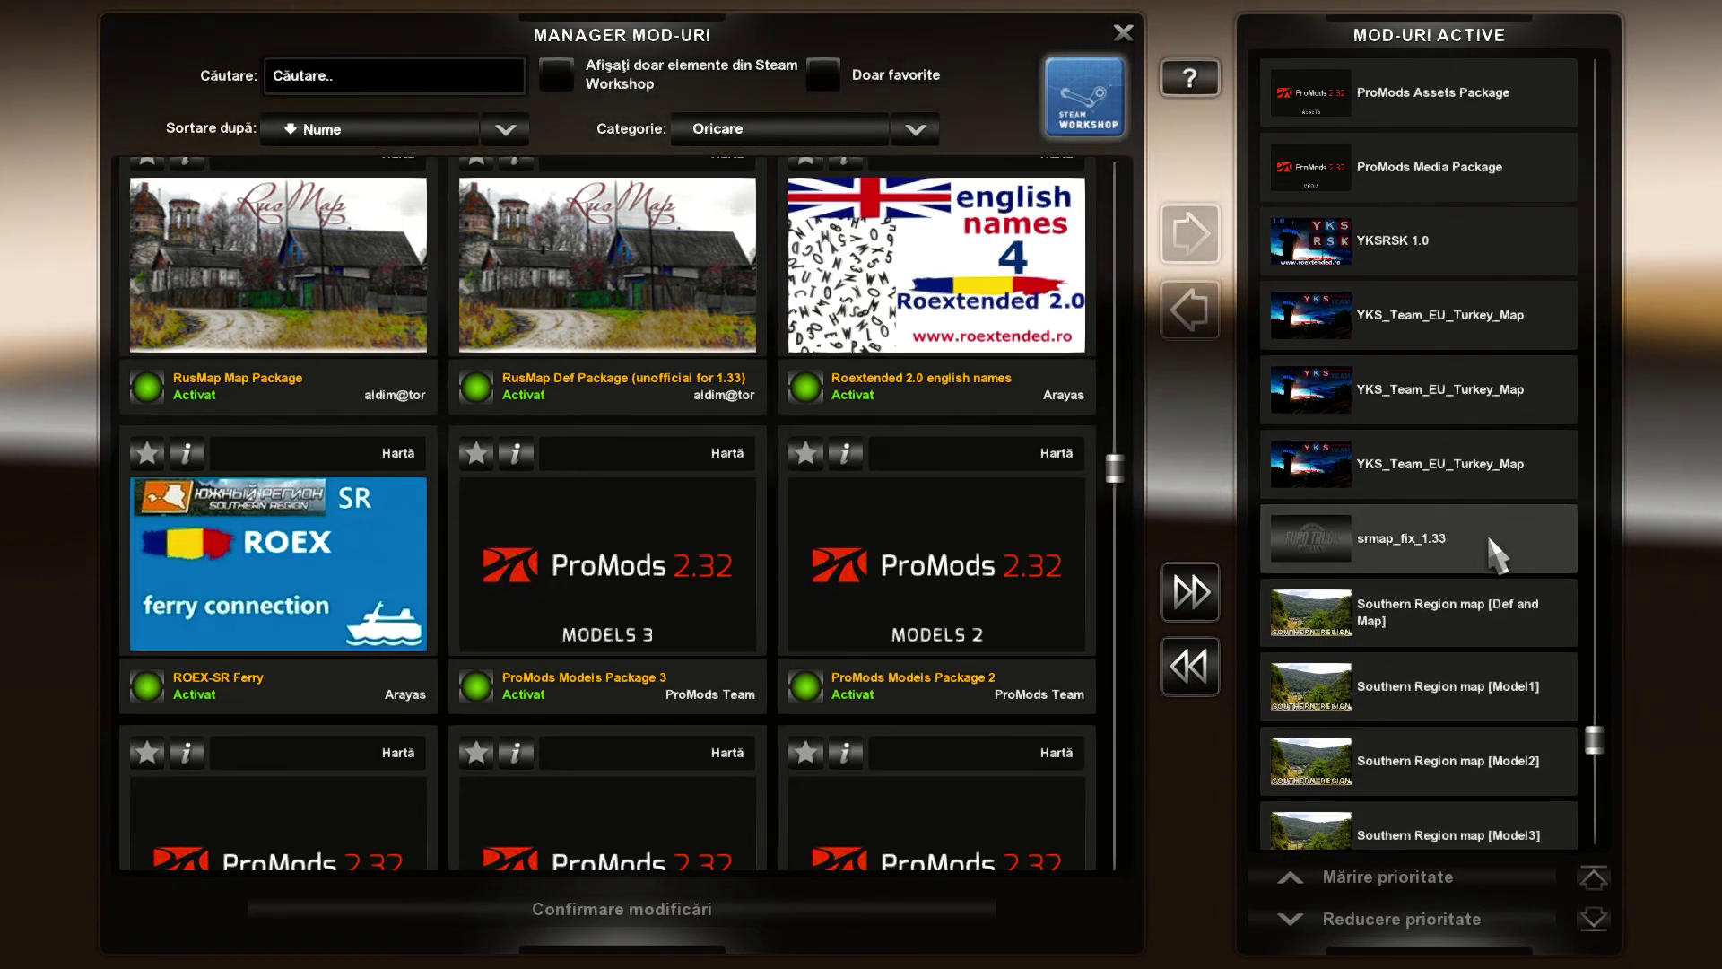
scroll(1488, 538, up, 2)
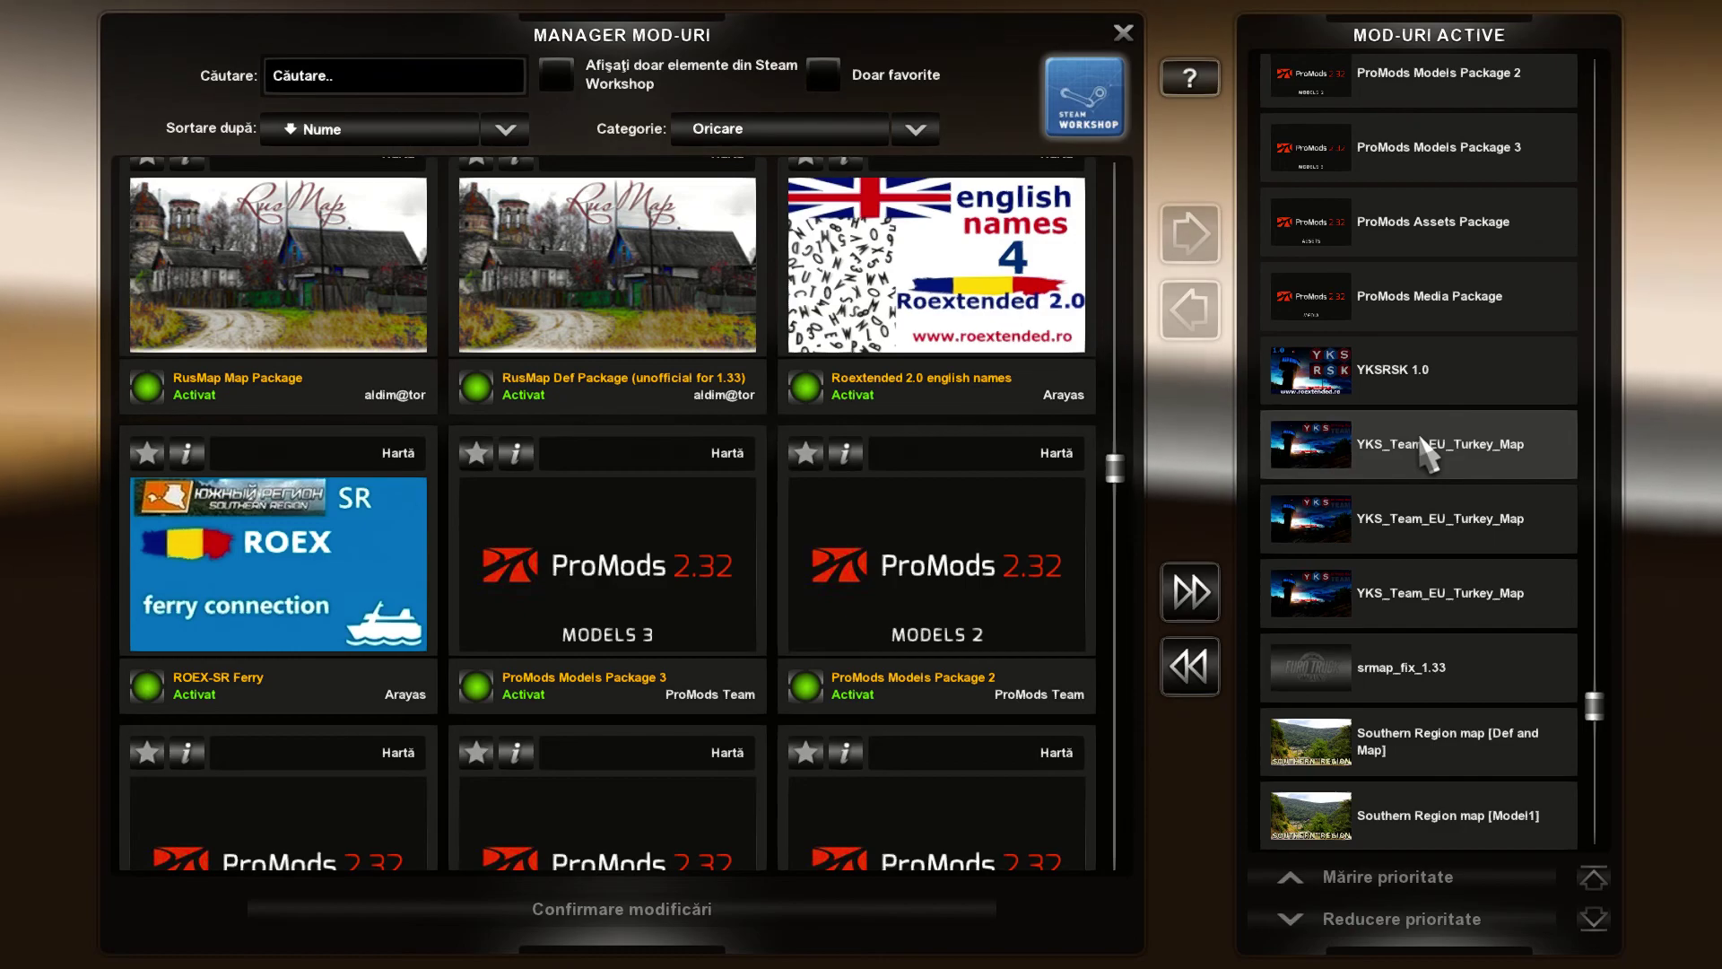
click(1428, 569)
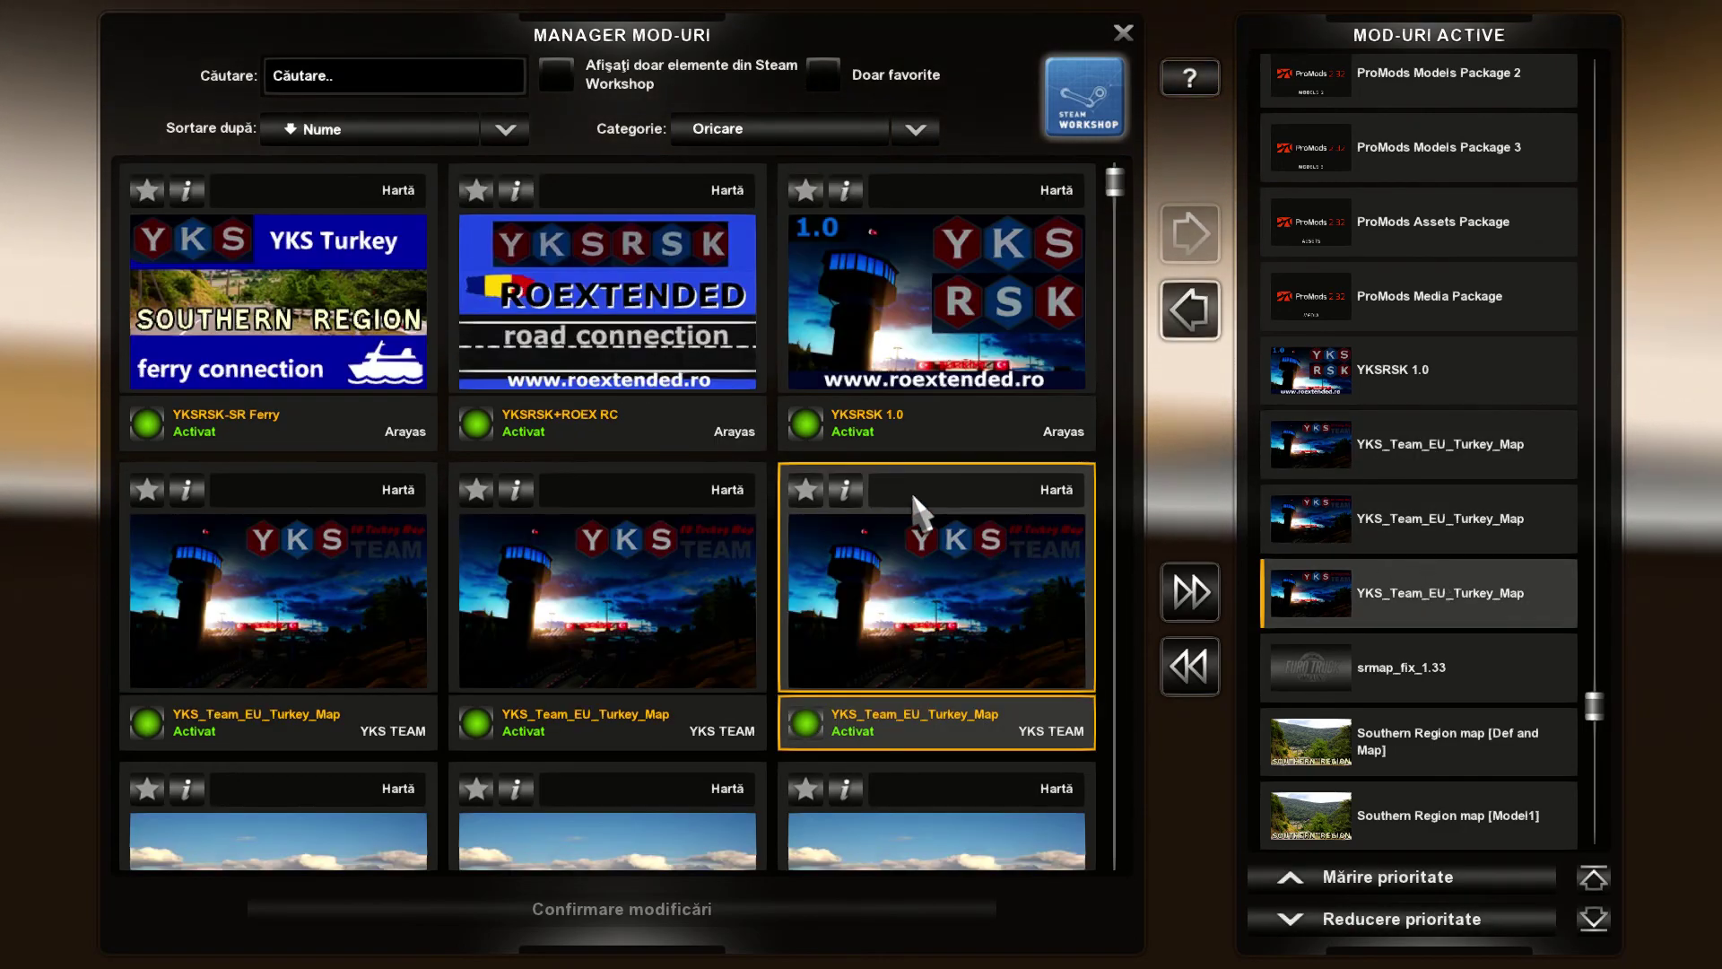
click(846, 493)
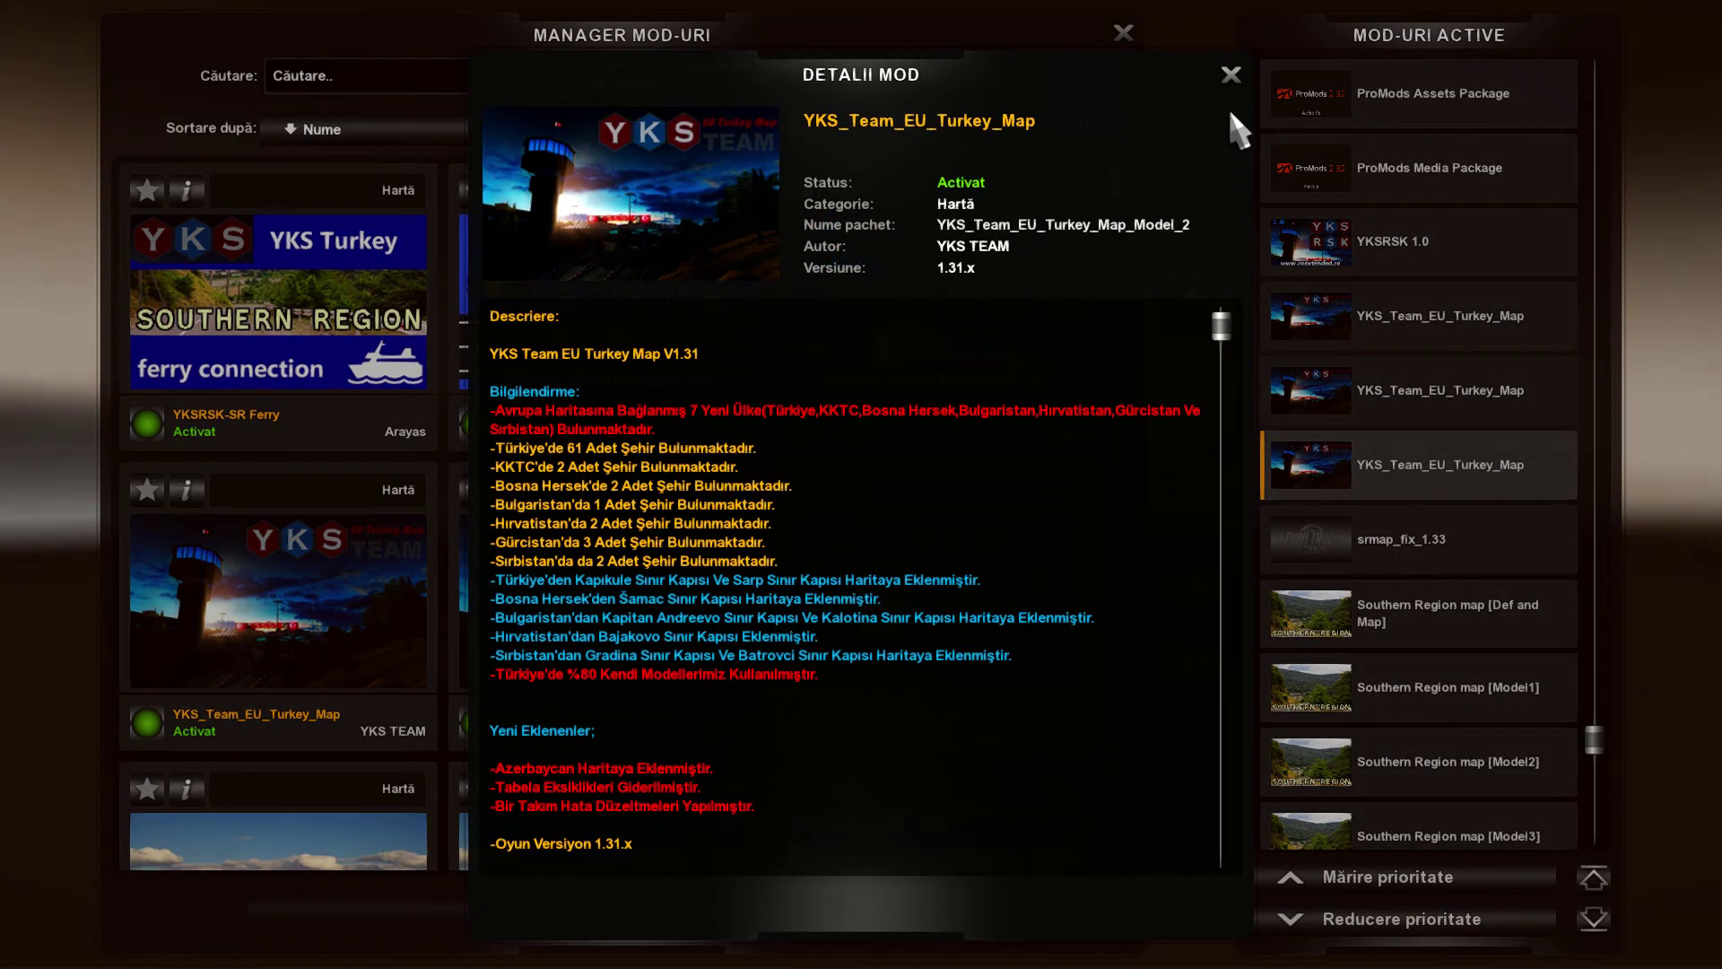
click(1228, 75)
Review the other two Turkey map parts' details, then select YKSRSK 1.0 above them
click(1420, 358)
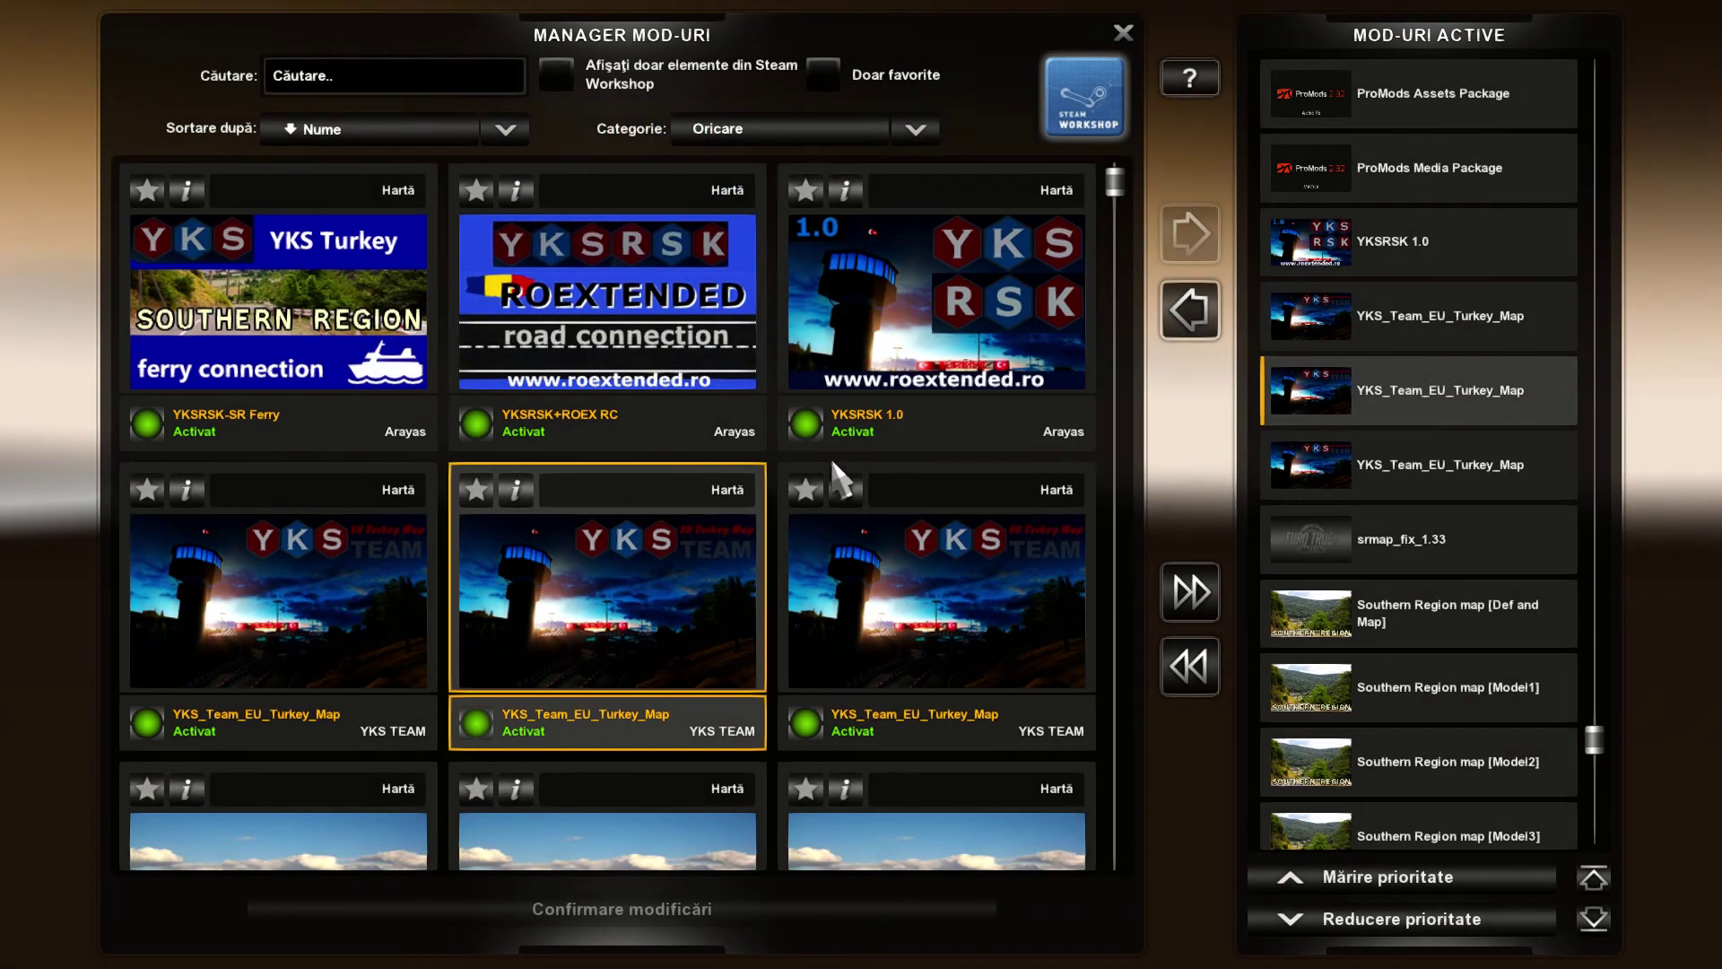
click(516, 490)
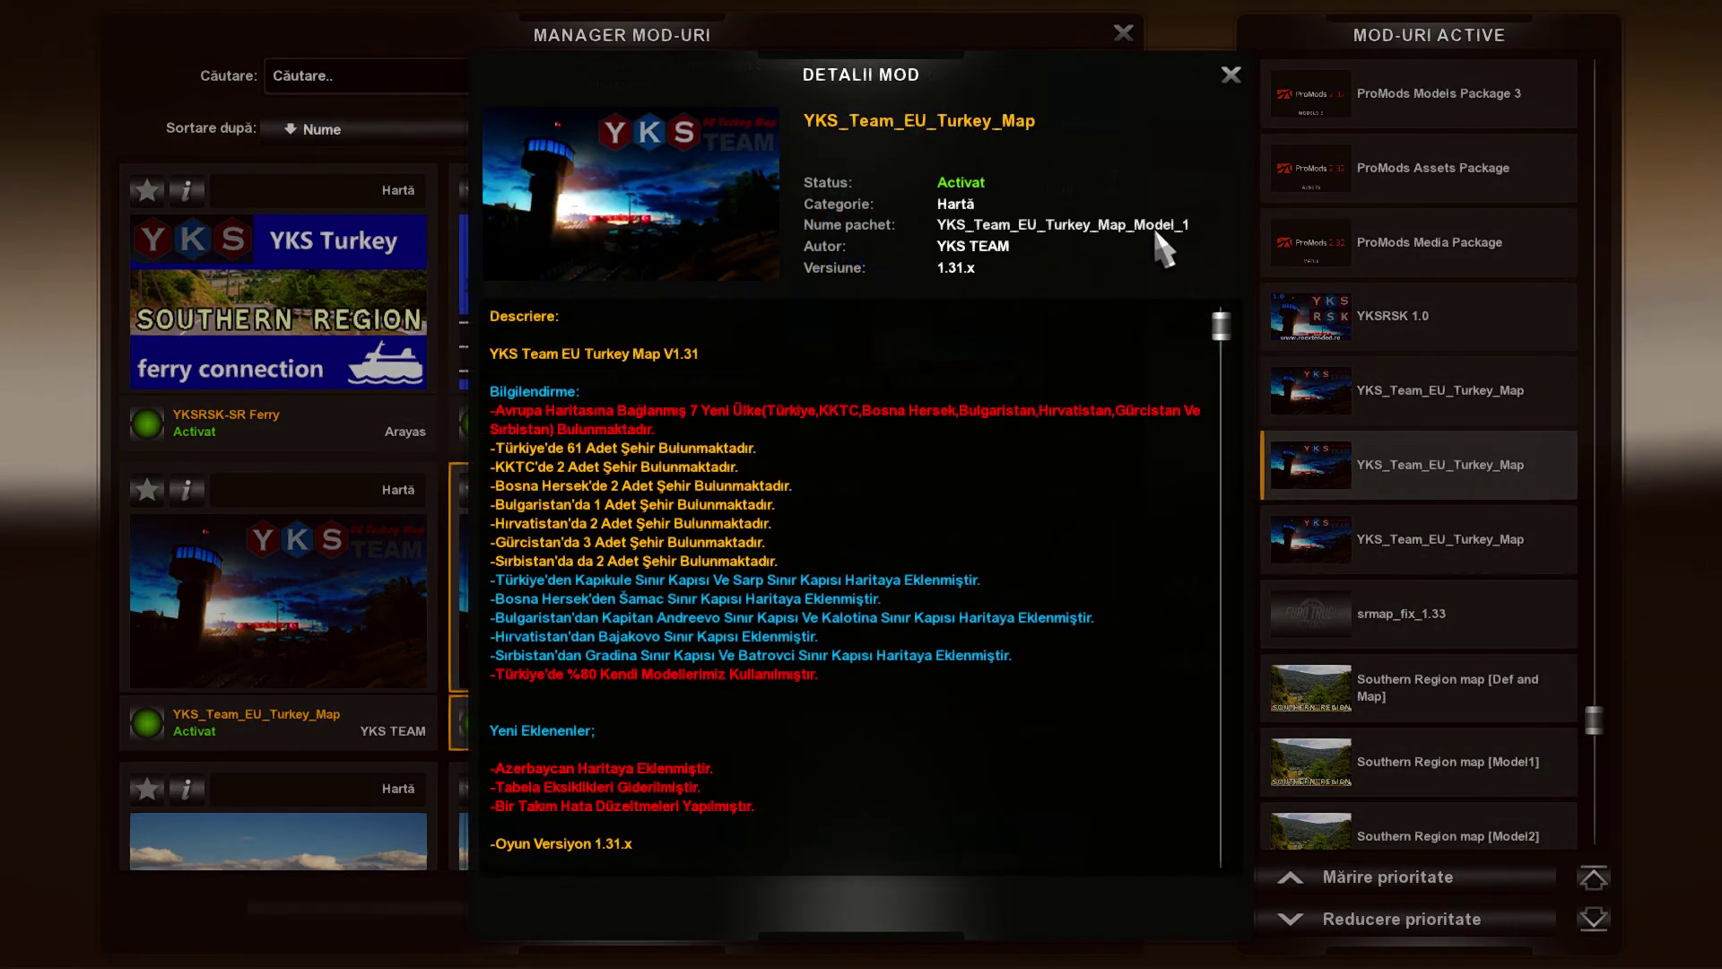
click(1238, 77)
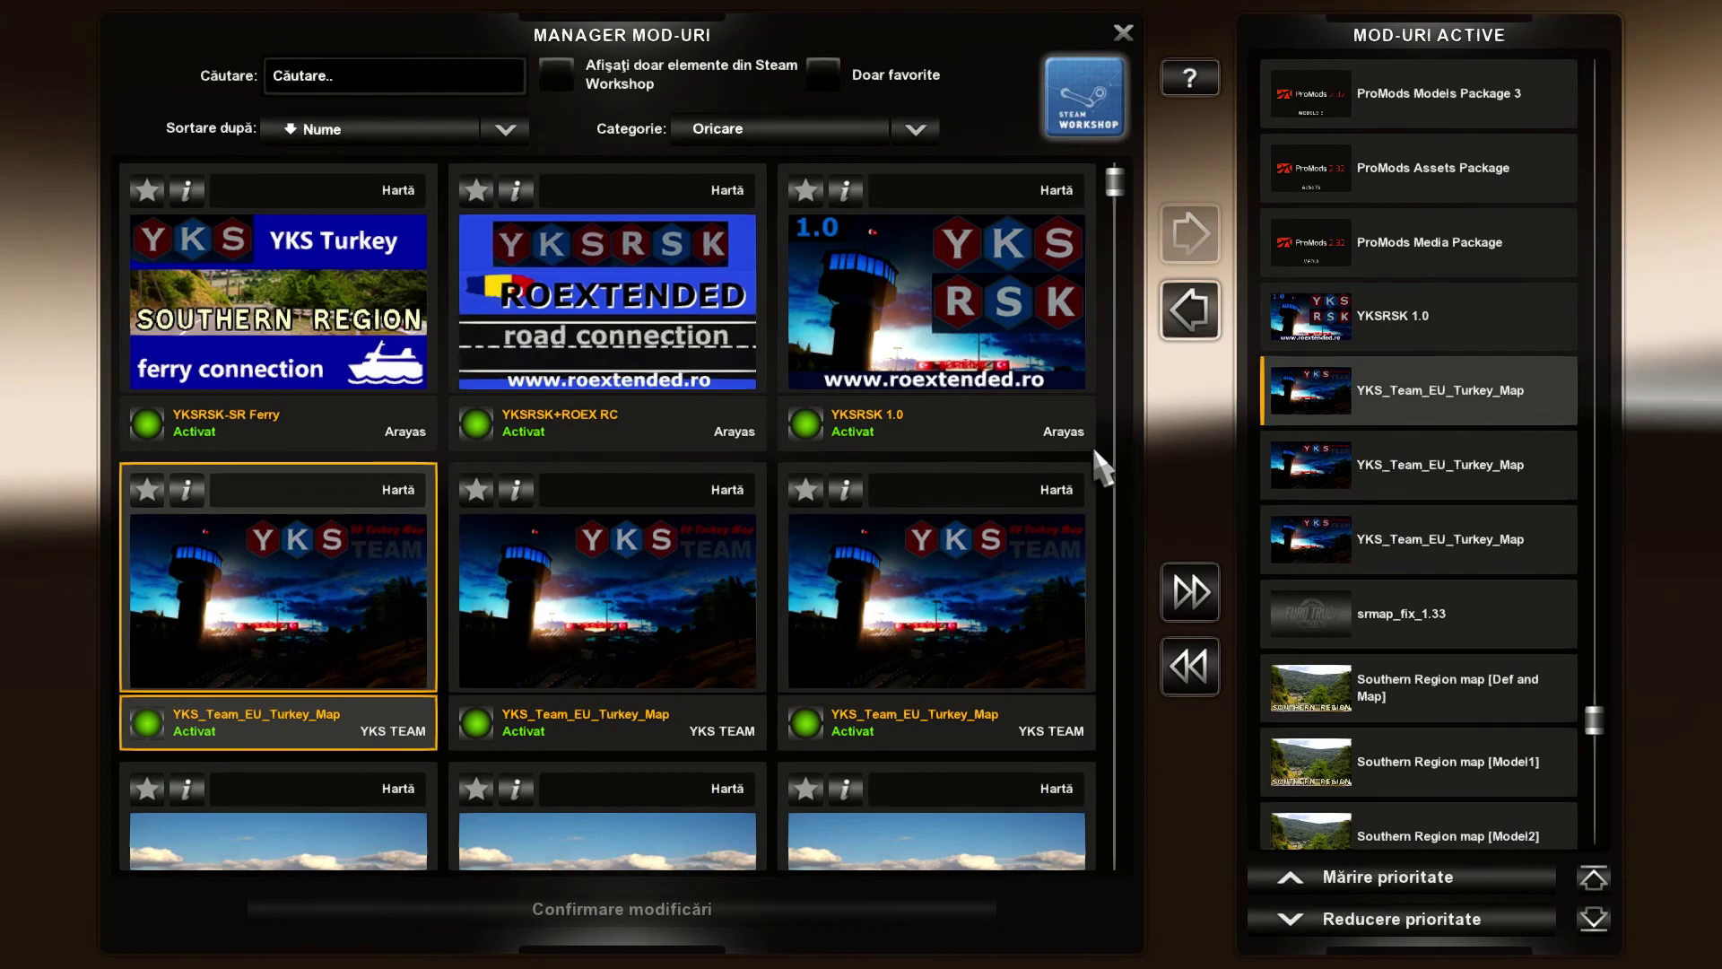
click(186, 490)
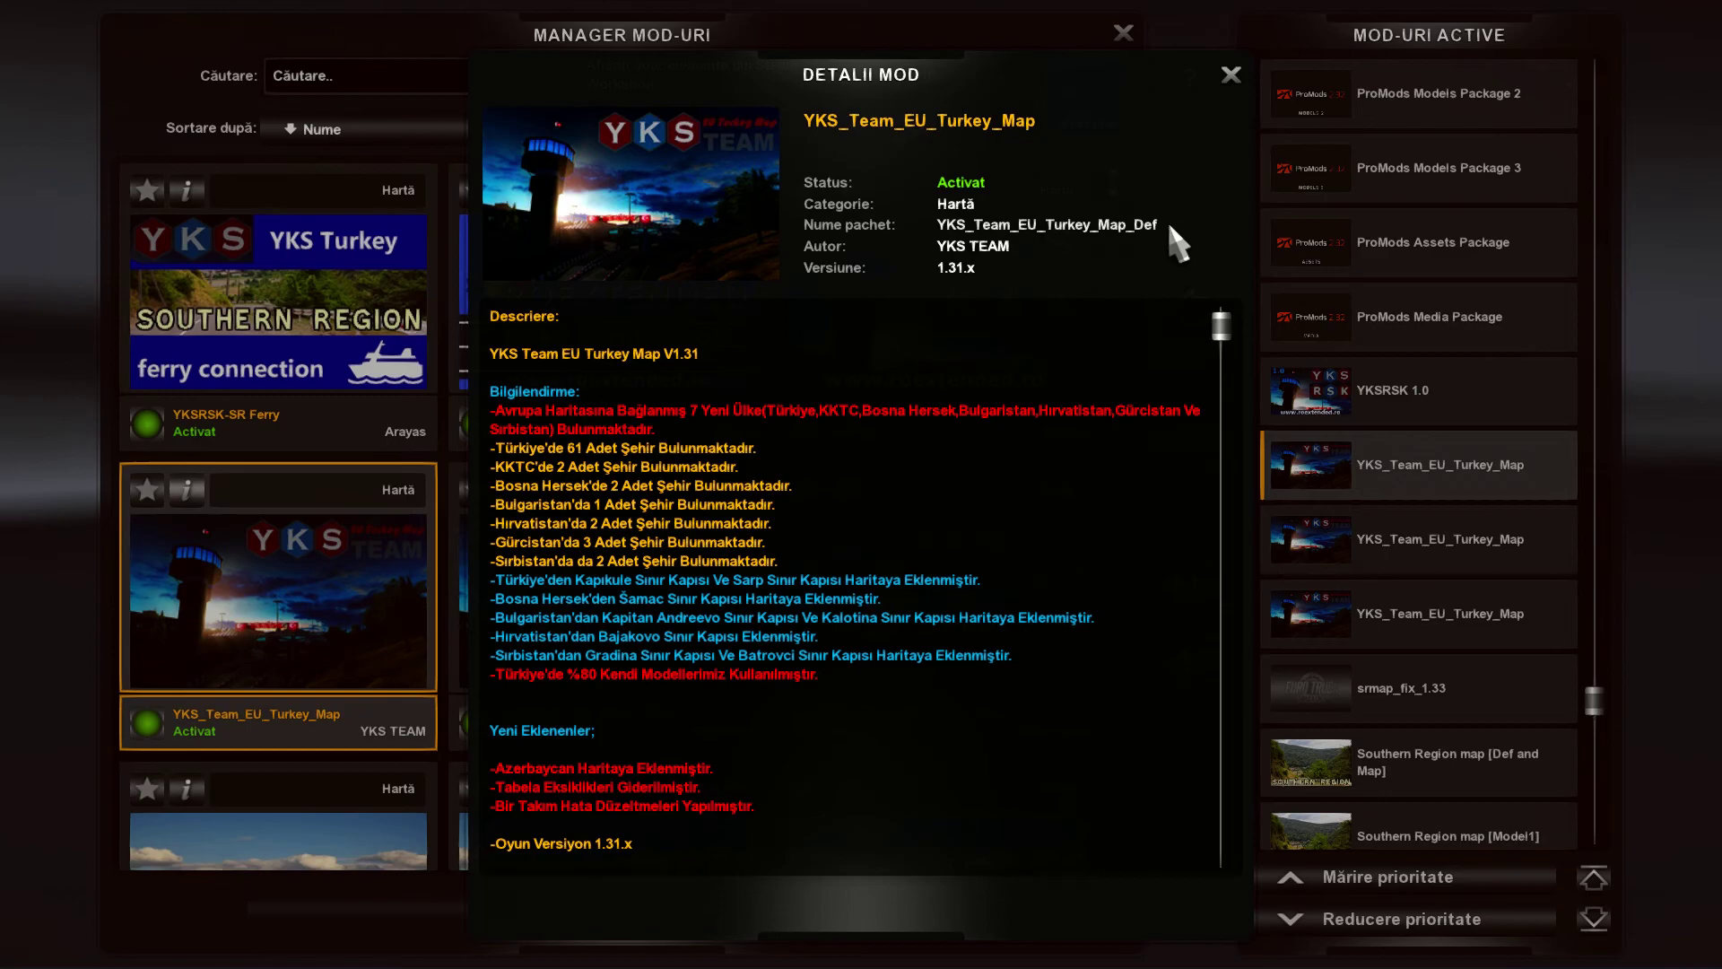
click(1231, 76)
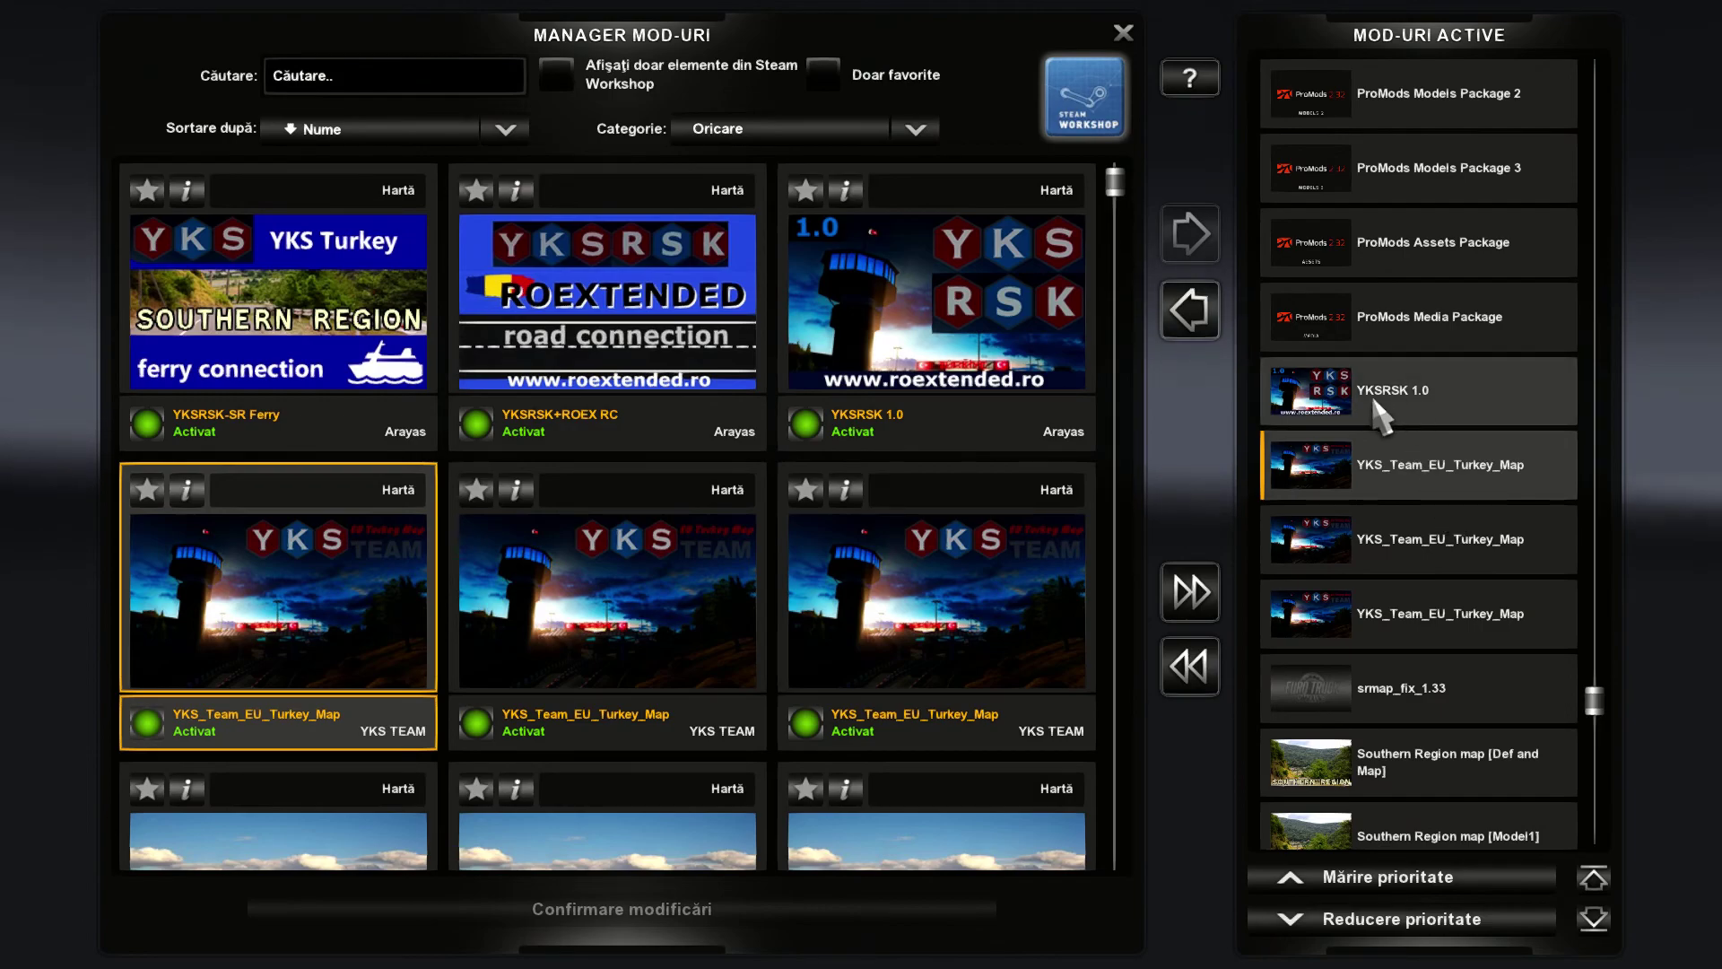
click(1430, 384)
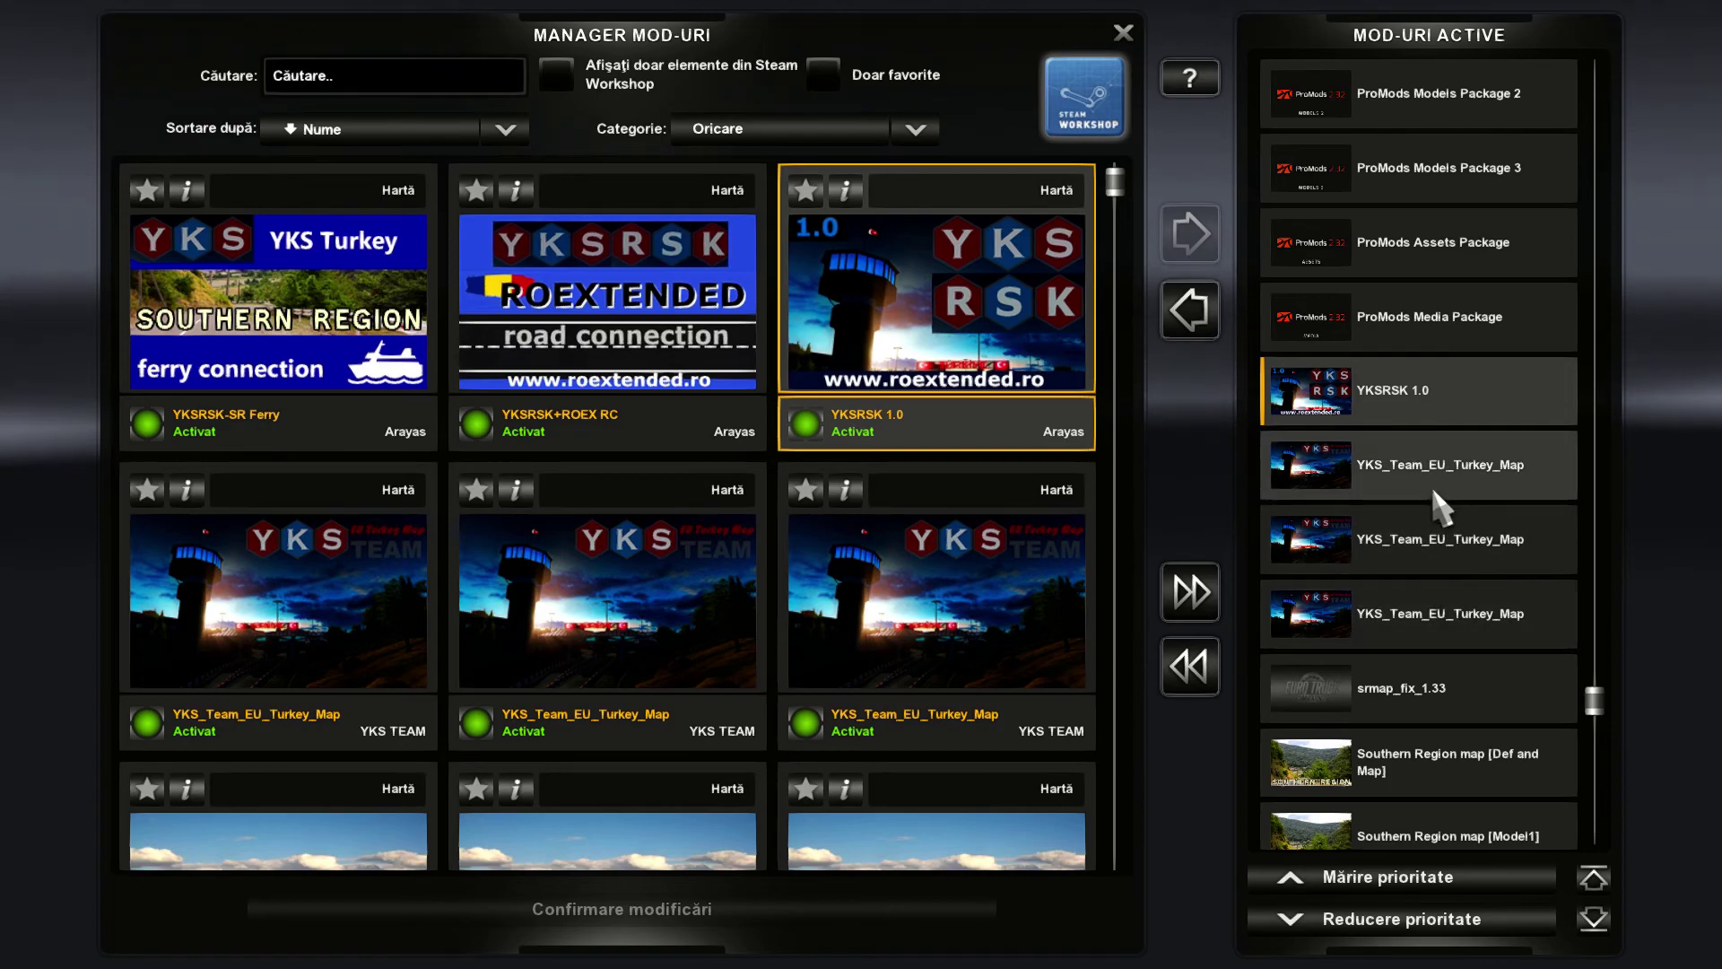
scroll(1470, 507, up, 4)
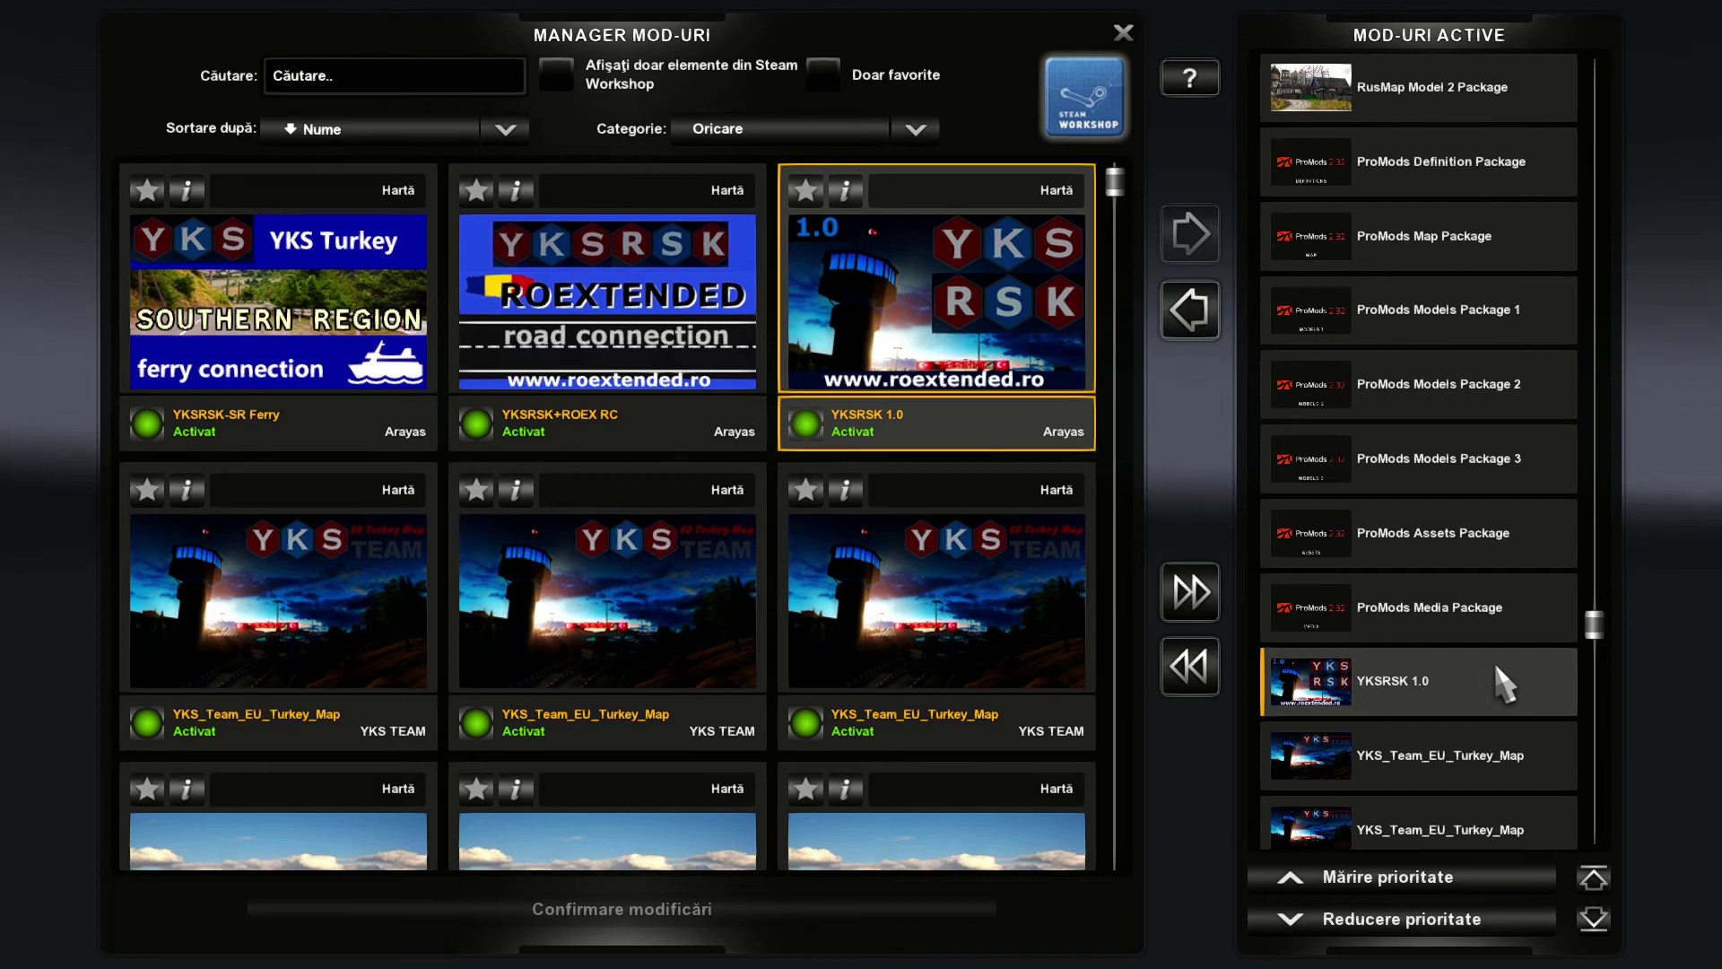
scroll(1495, 666, up, 1)
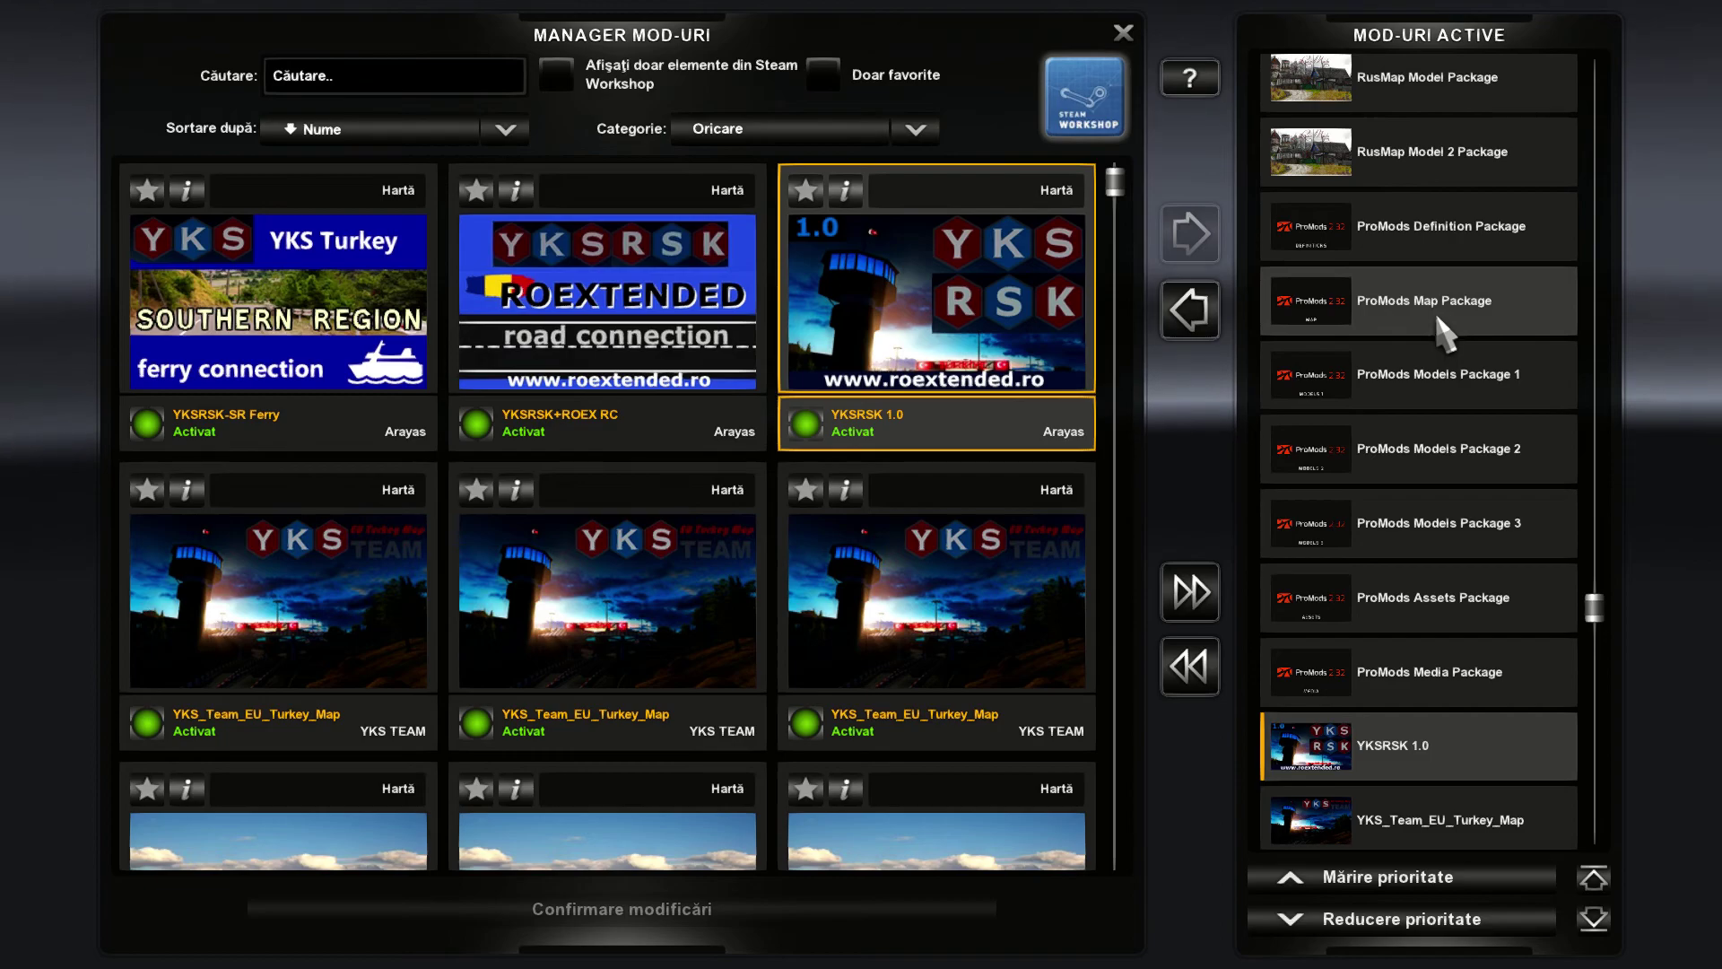
scroll(1463, 449, up, 1)
scroll(1461, 359, up, 4)
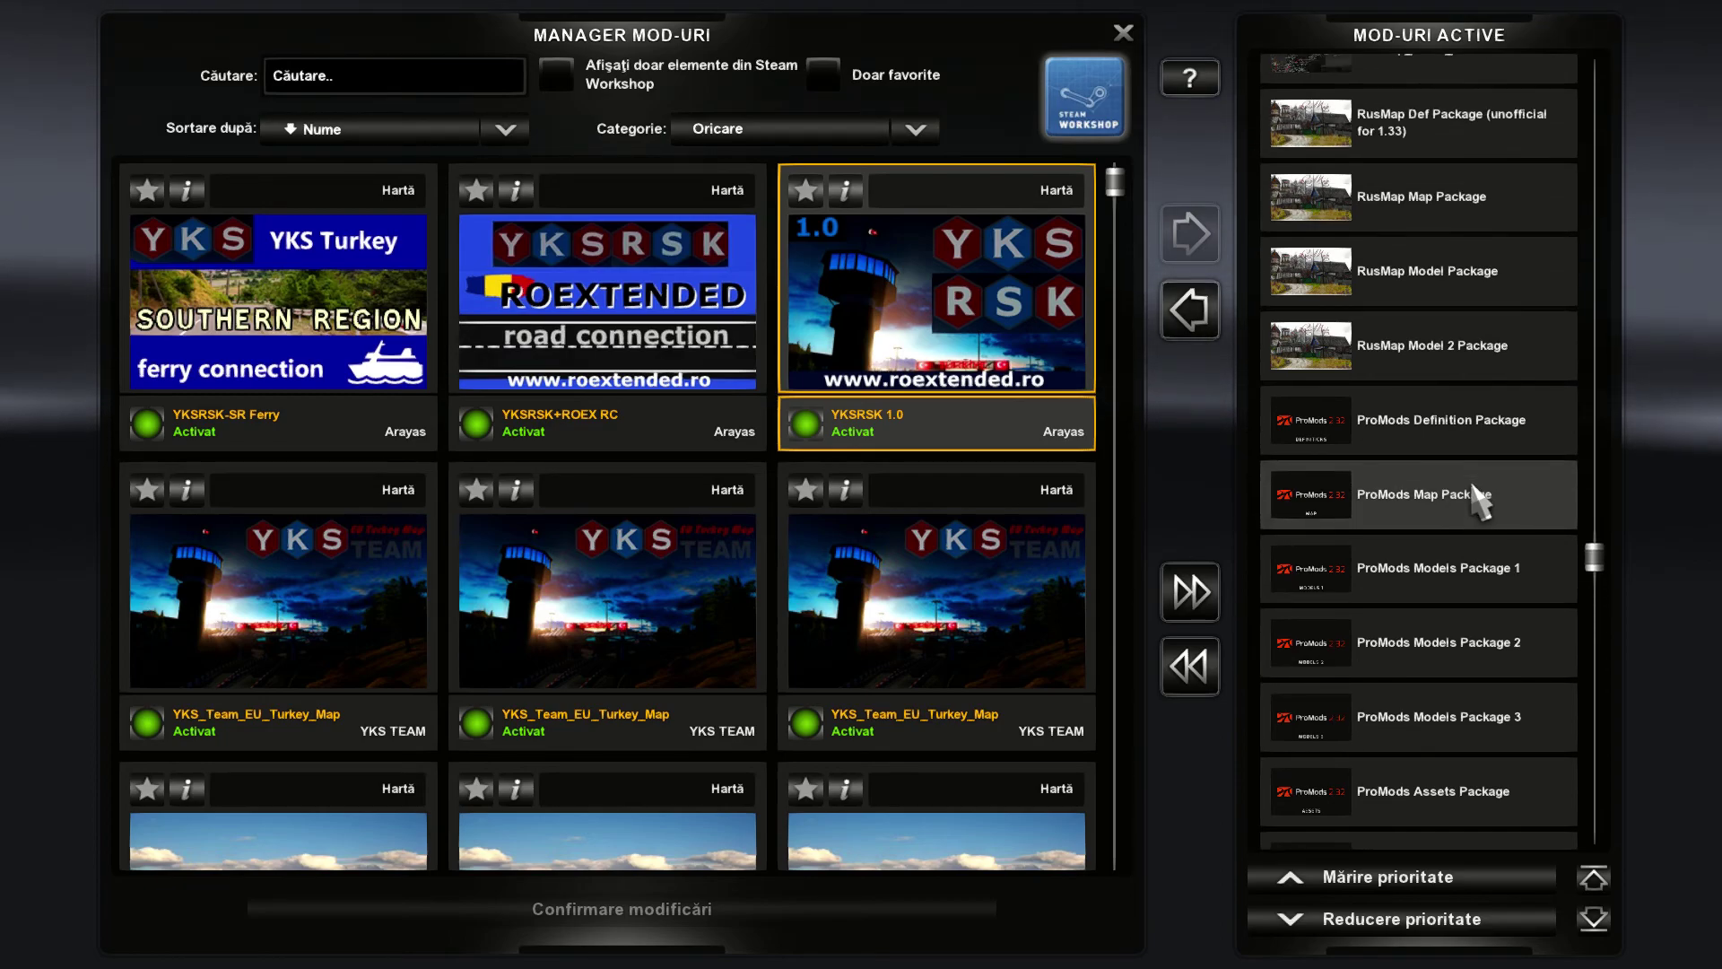
scroll(1469, 617, up, 1)
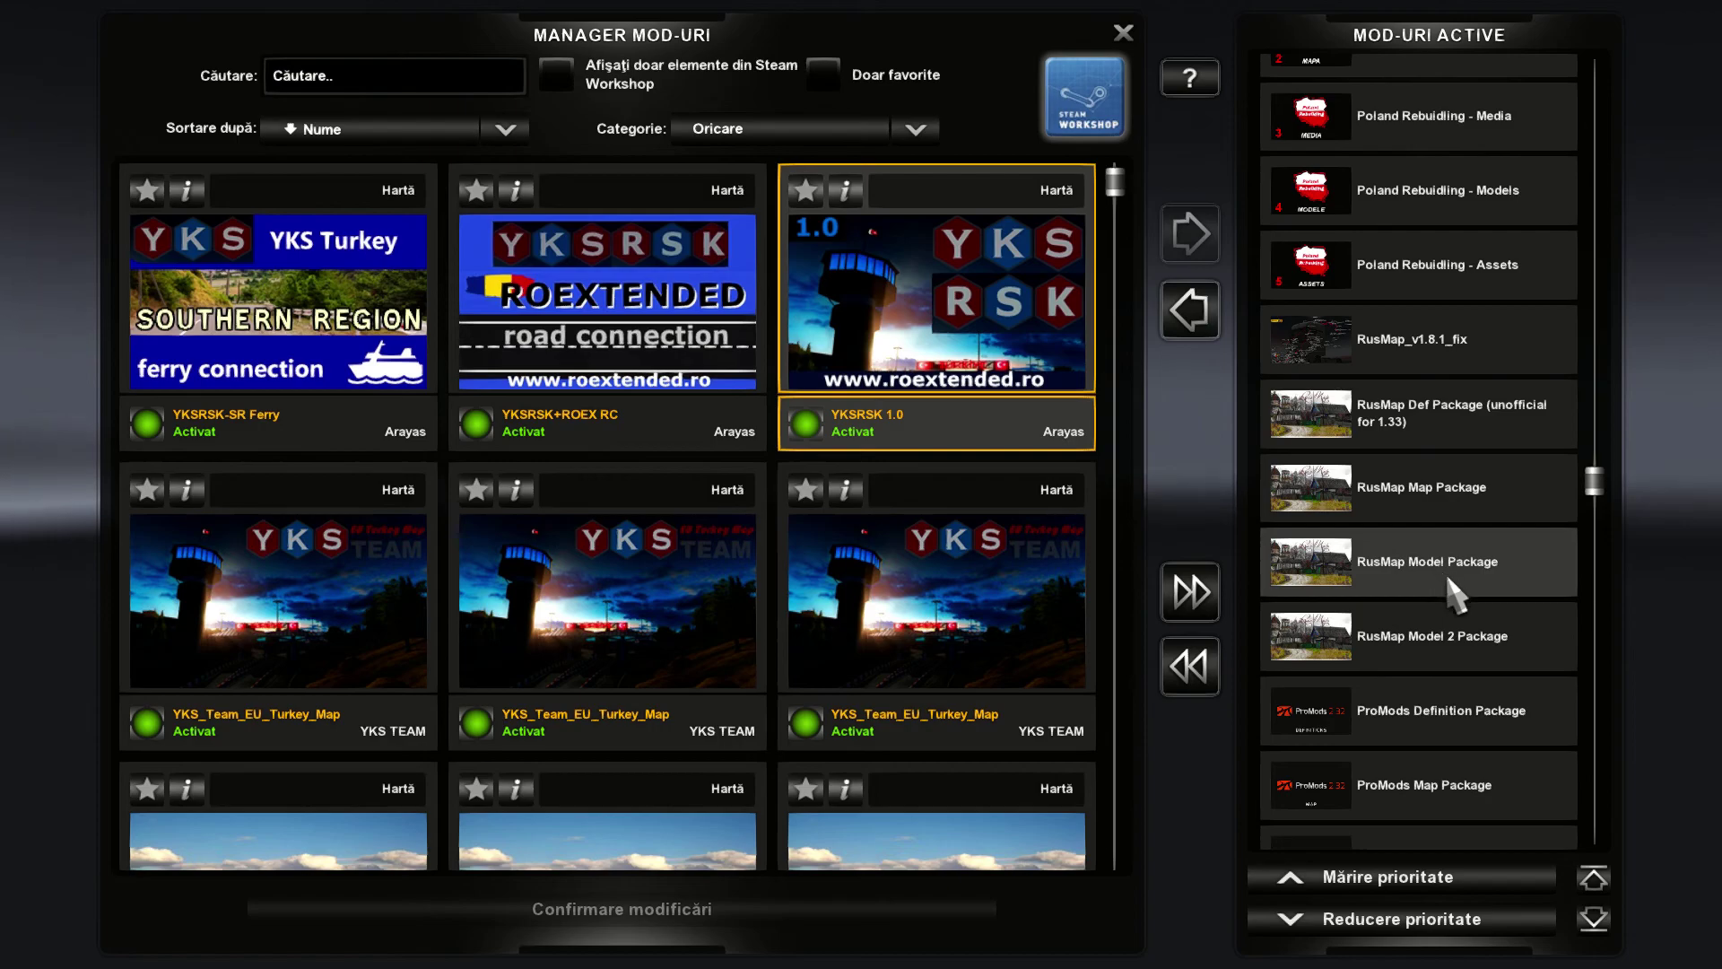
Locate the RusMap Def Package and RusMap_v1.8.1_fix mods in the grid
click(1457, 407)
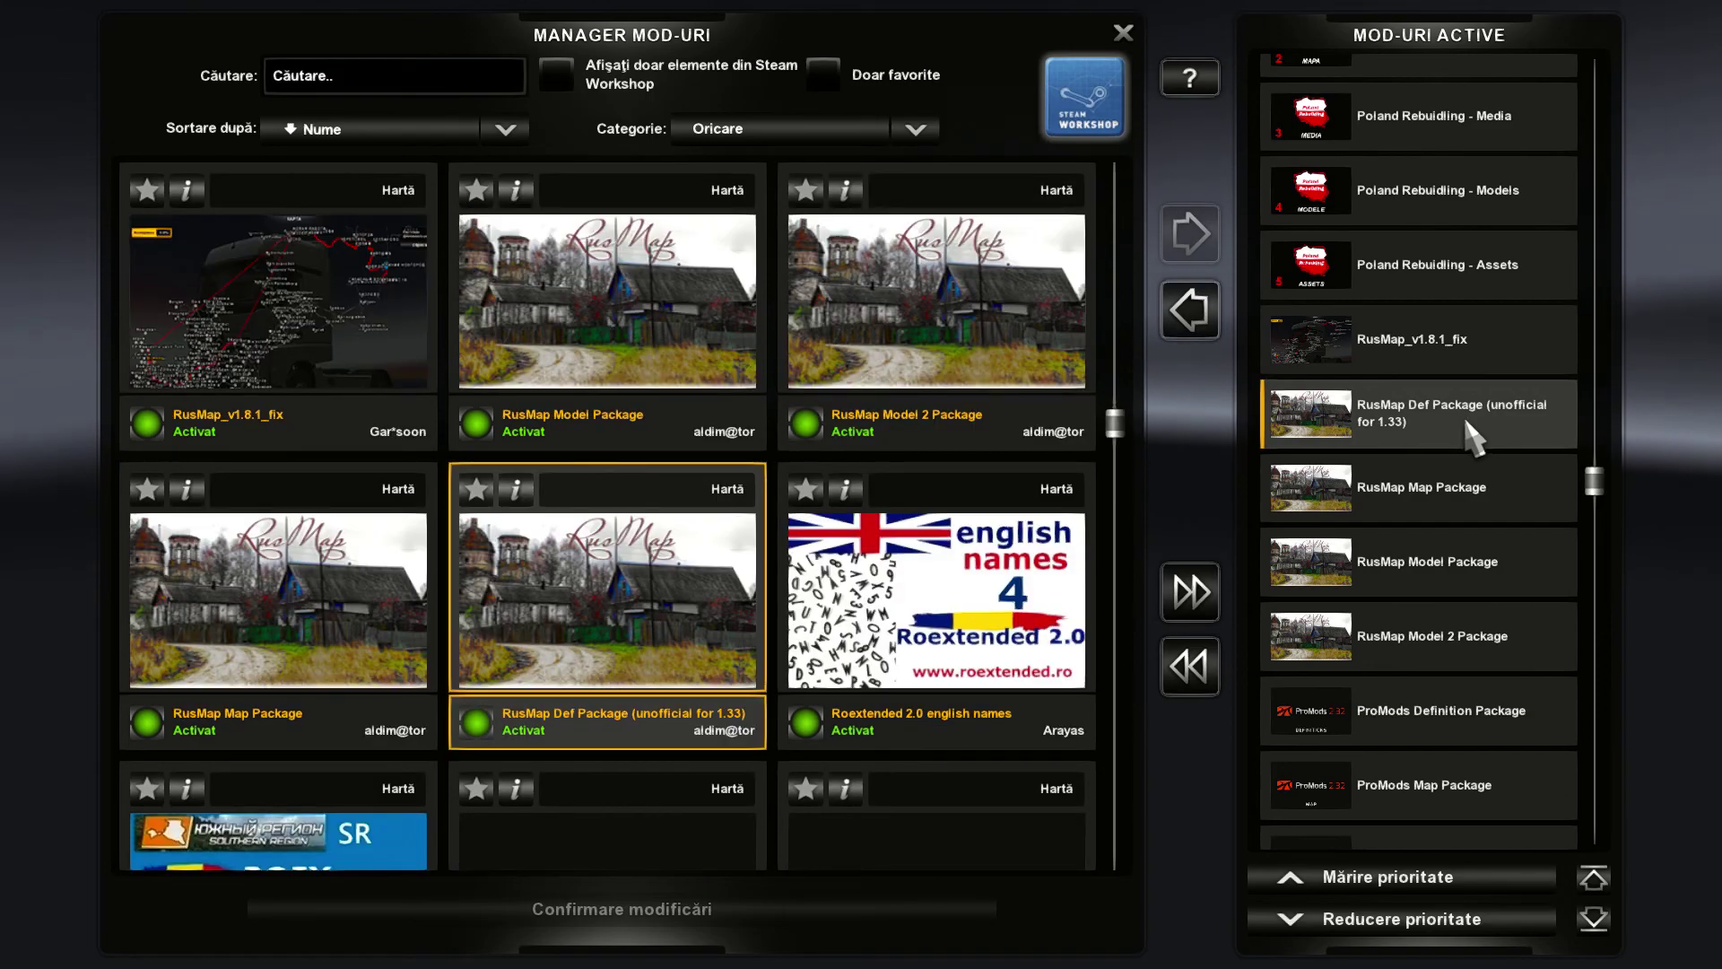
scroll(1470, 430, up, 2)
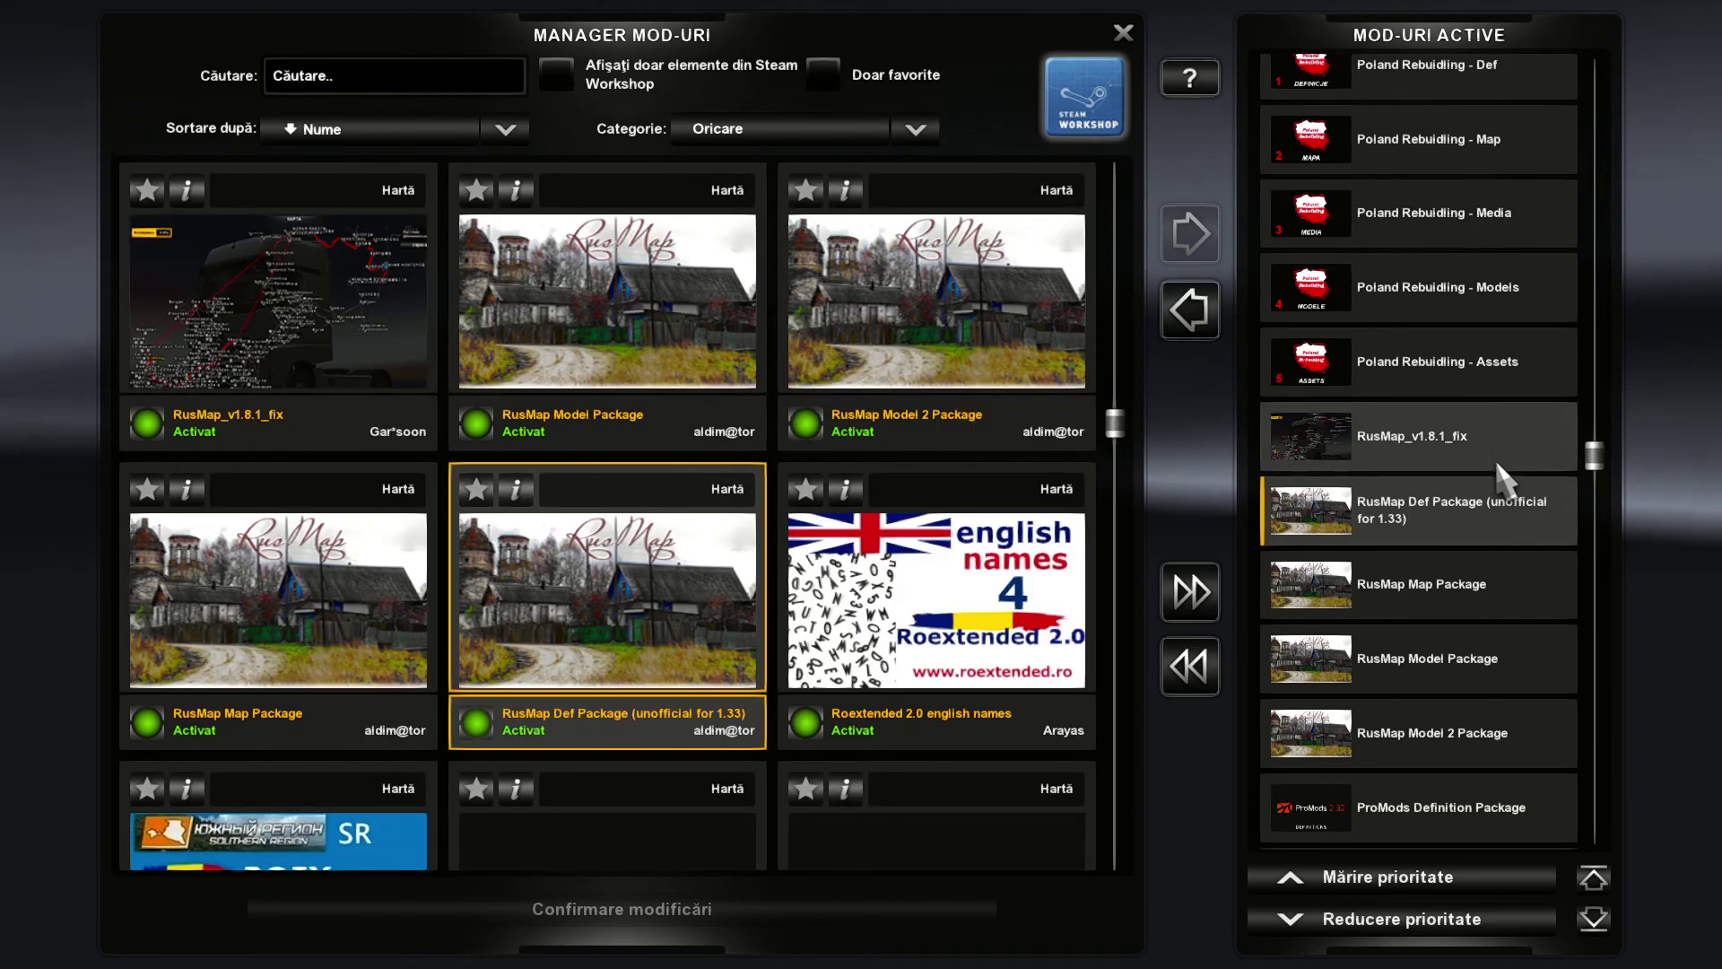
scroll(1483, 502, up, 2)
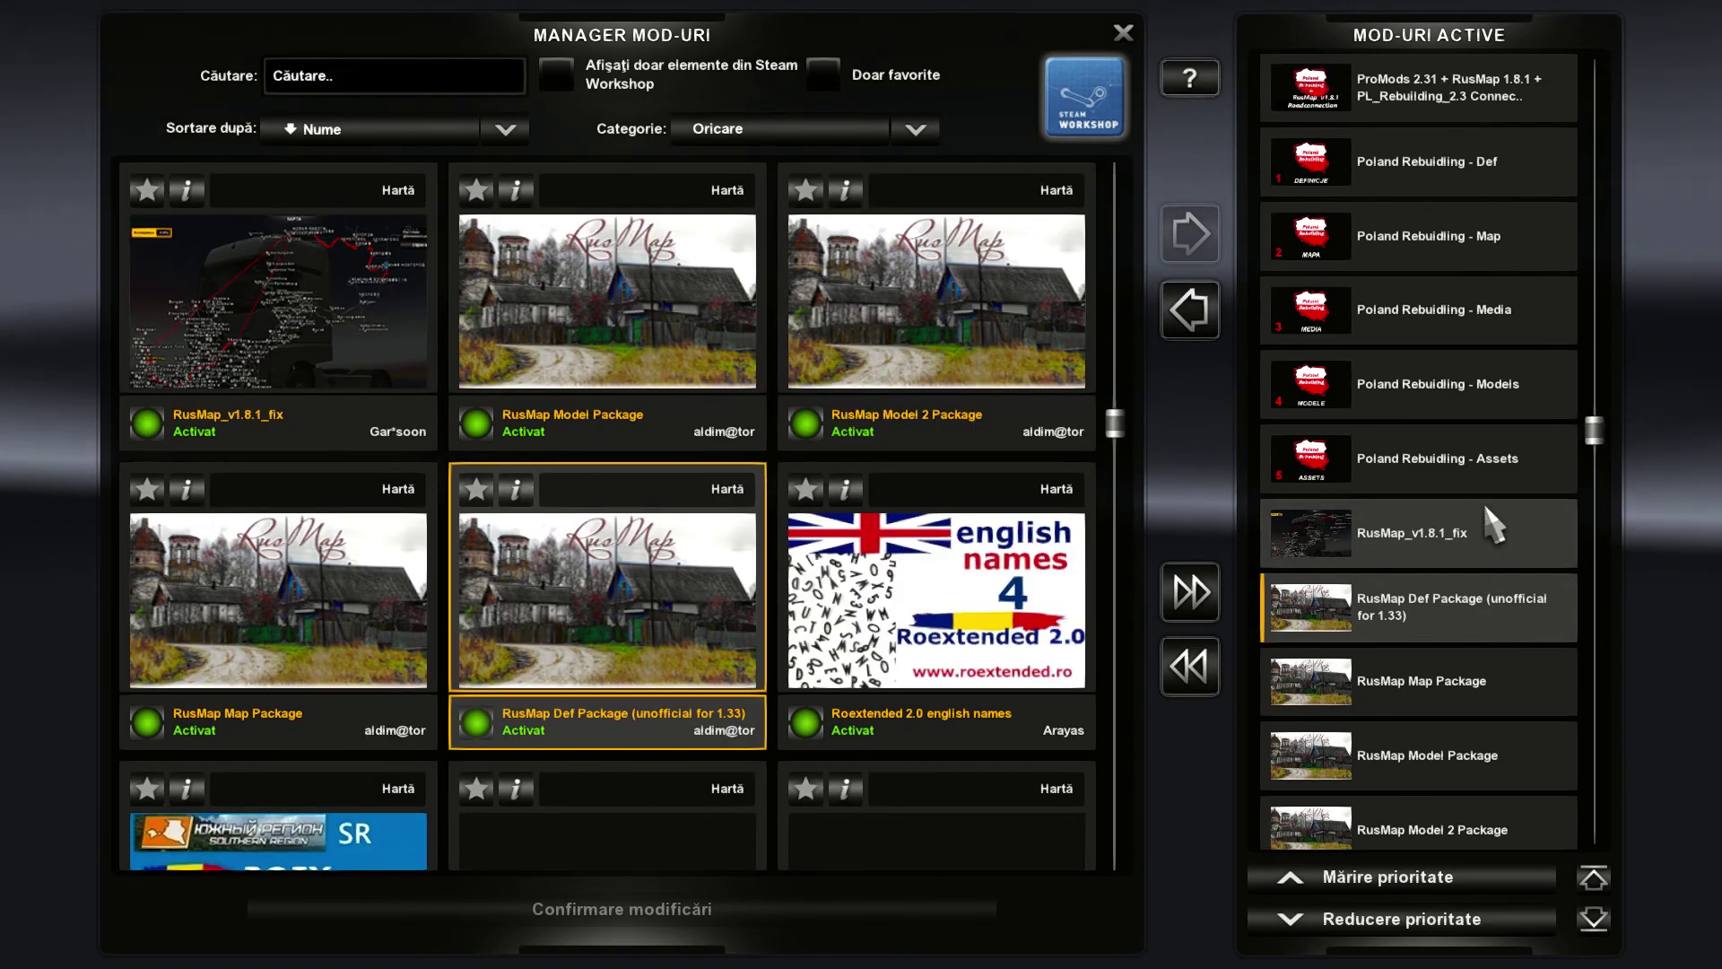
click(1421, 533)
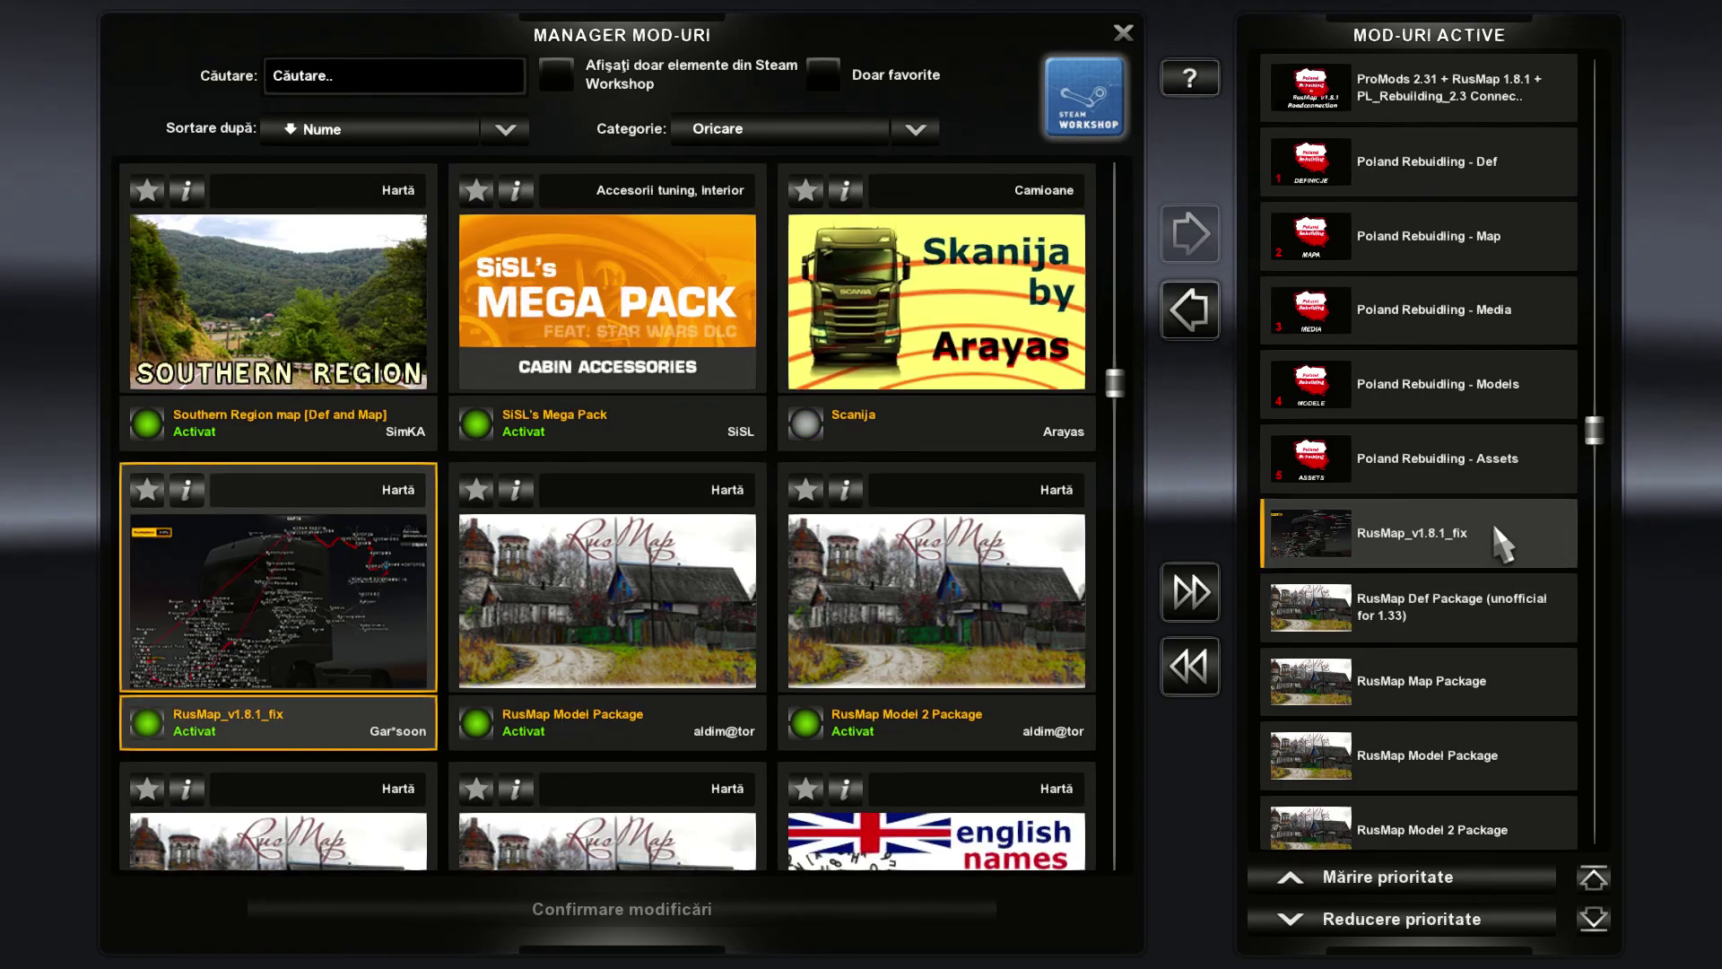
scroll(1494, 527, up, 1)
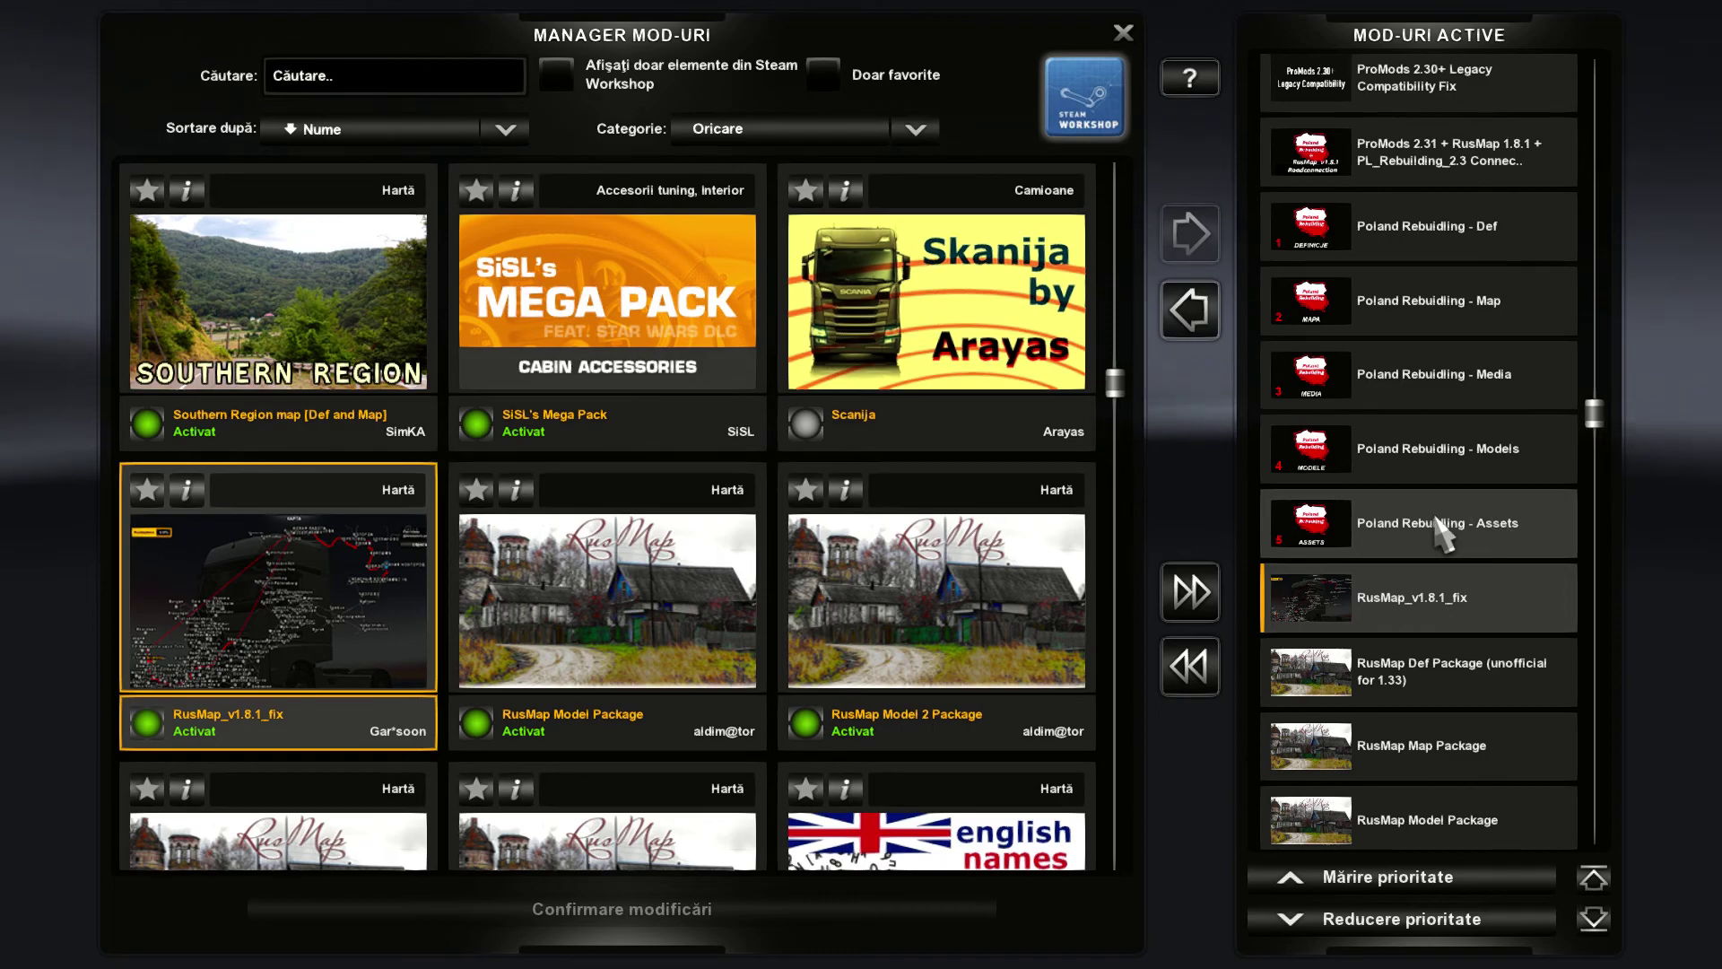
scroll(1437, 520, up, 1)
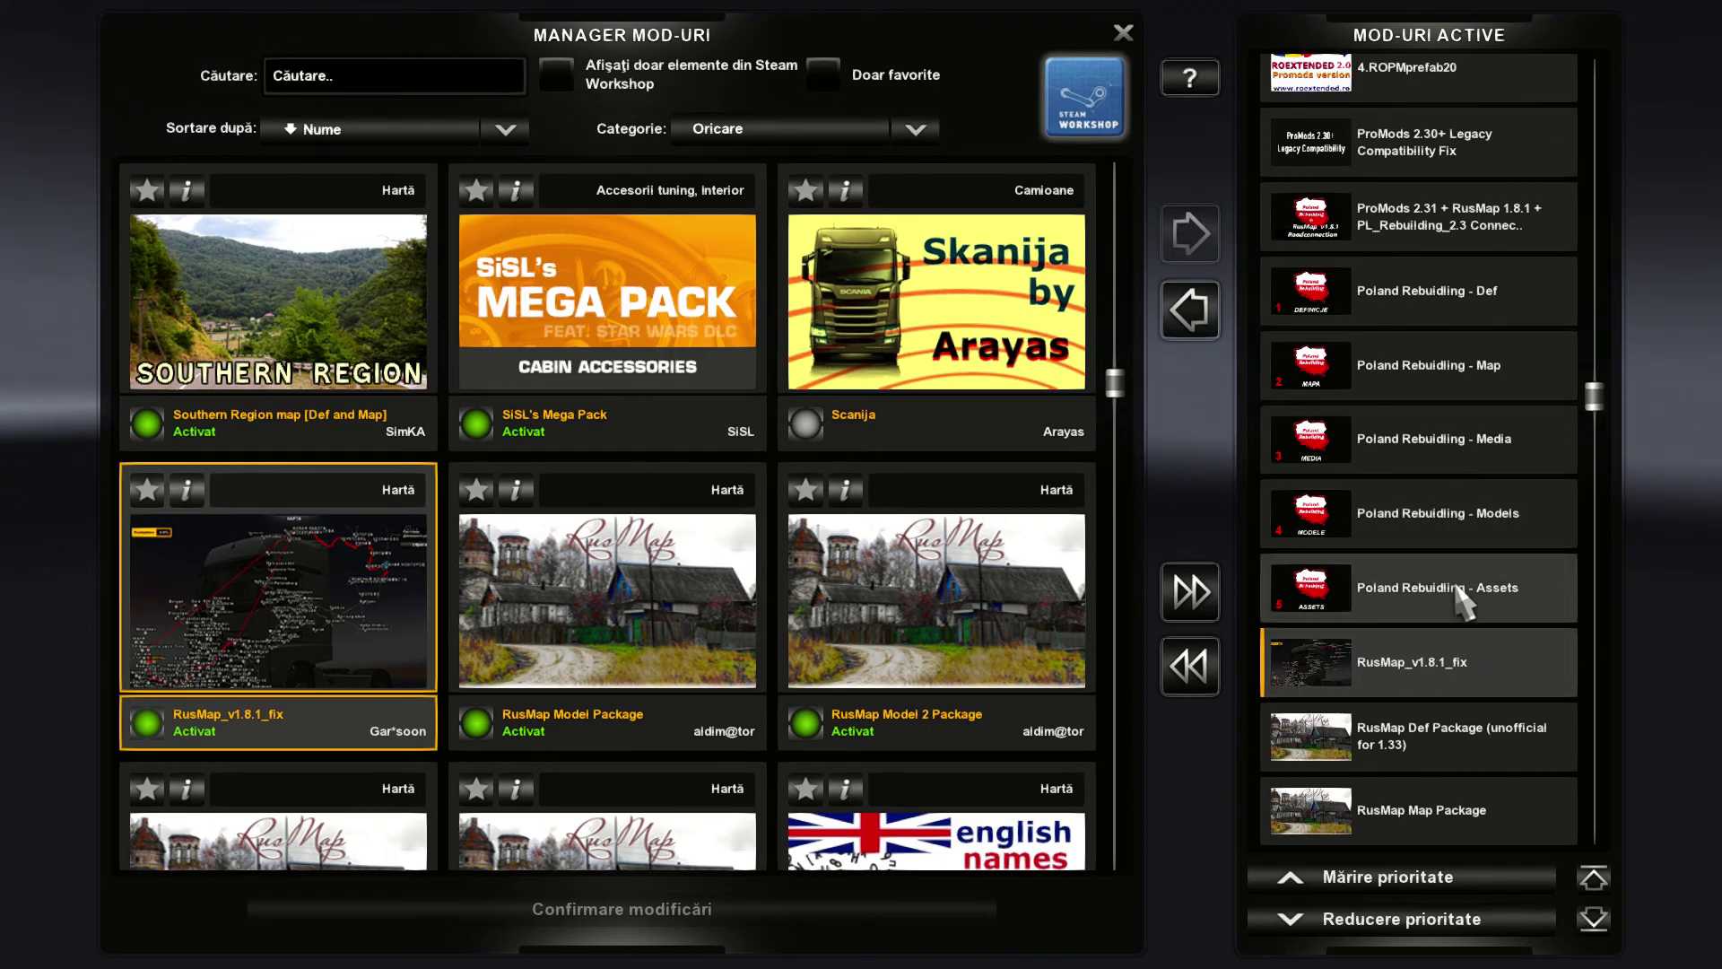
Review the details of Poland Rebuilding - Assets, then scroll up the active list
click(1408, 565)
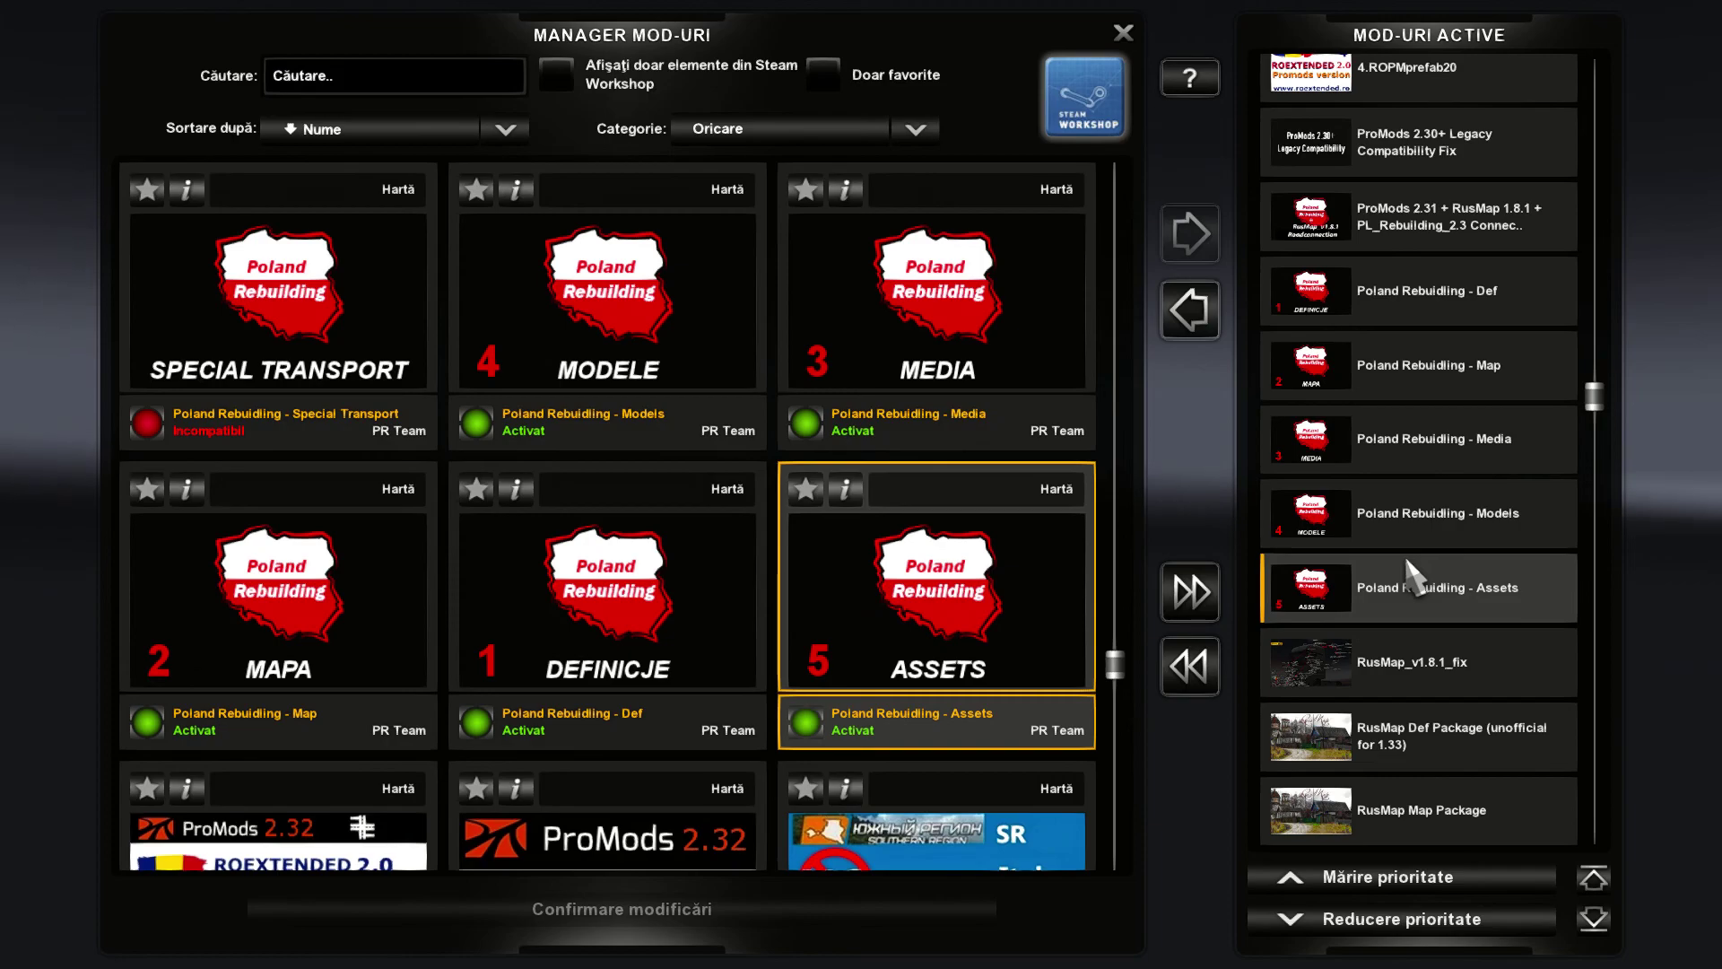
click(854, 493)
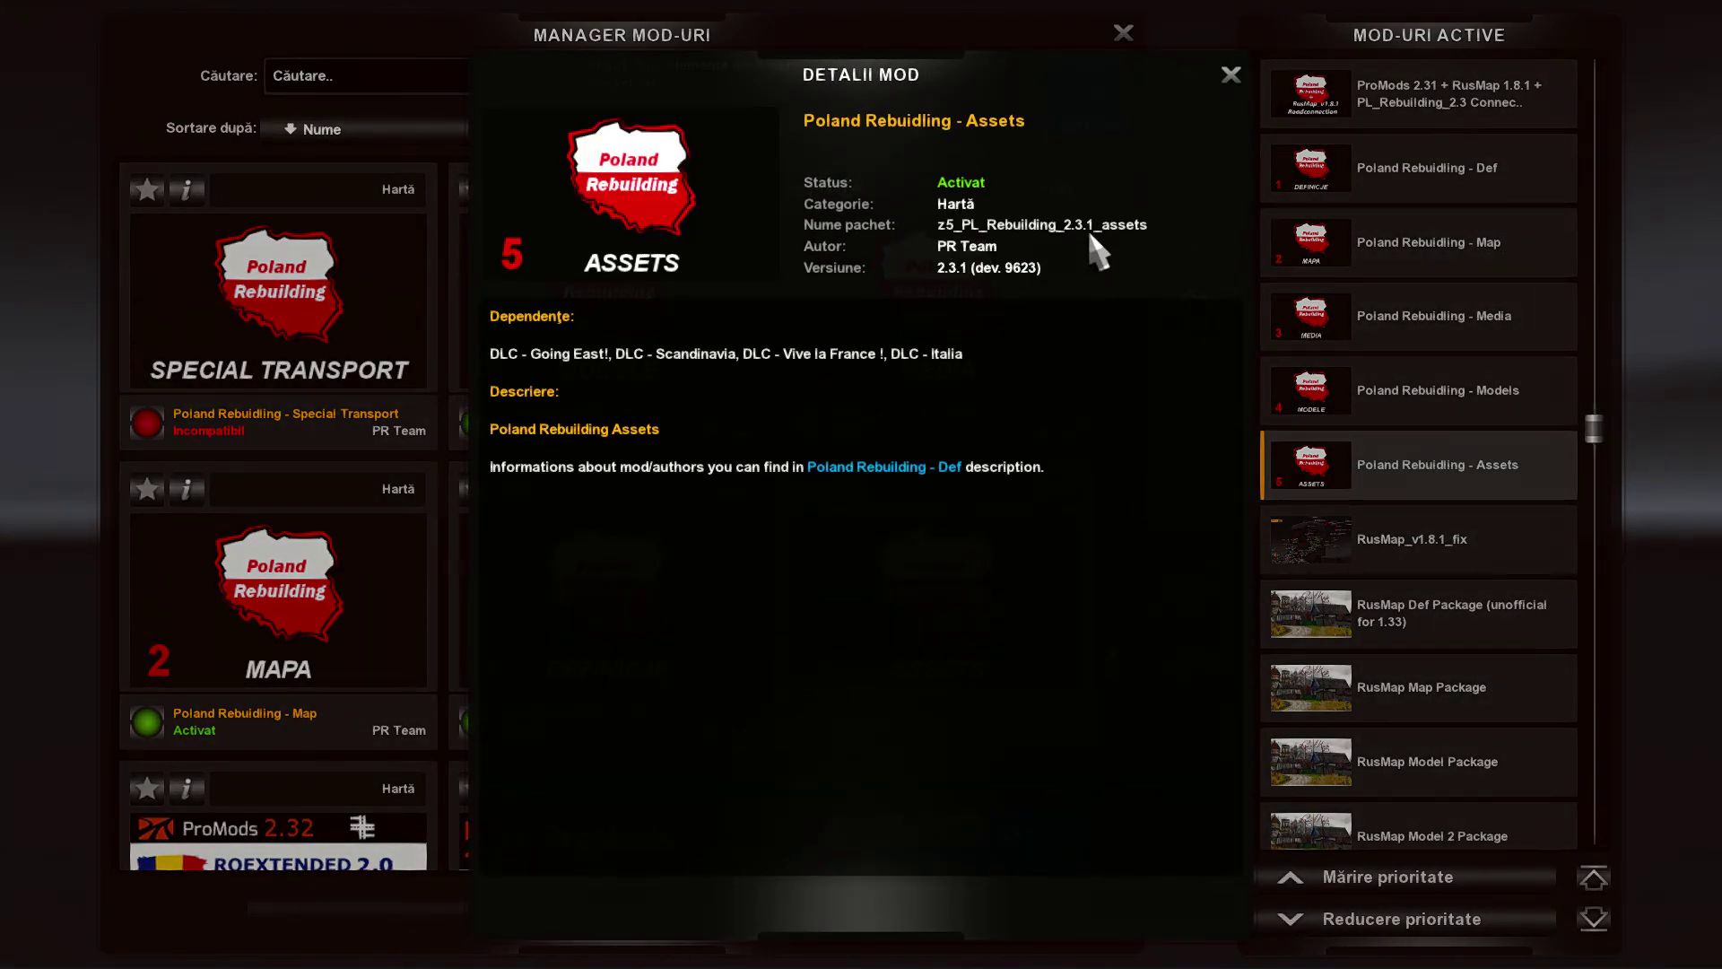
click(1225, 79)
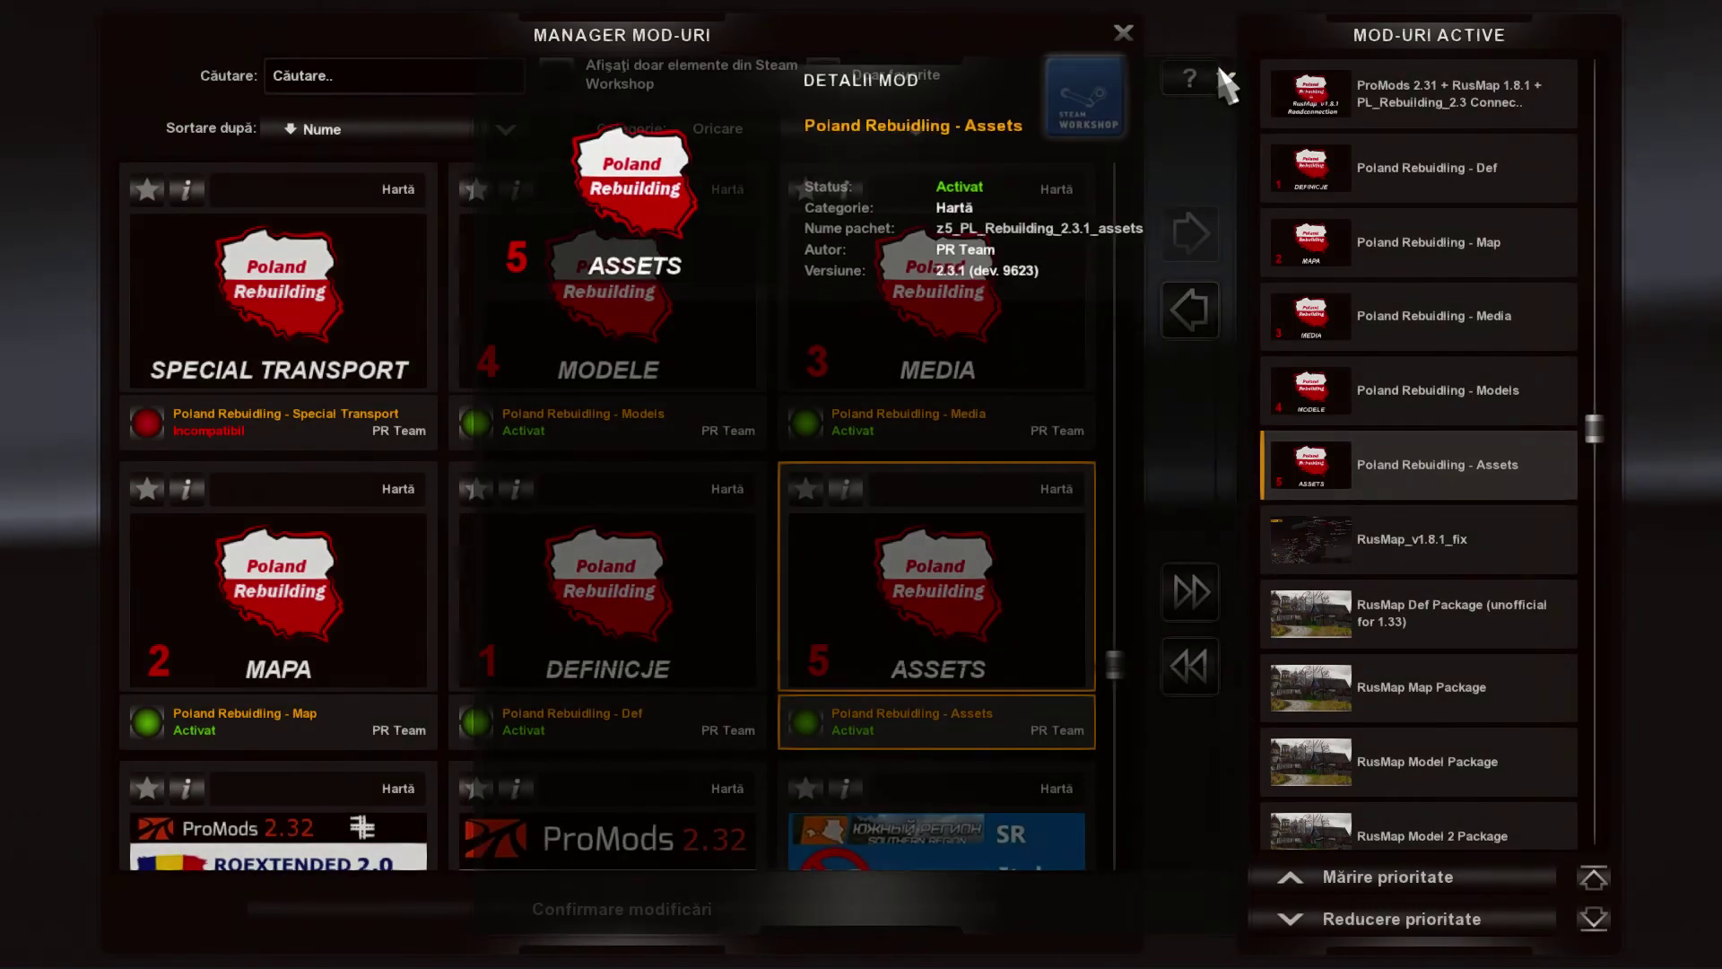
scroll(1473, 525, up, 2)
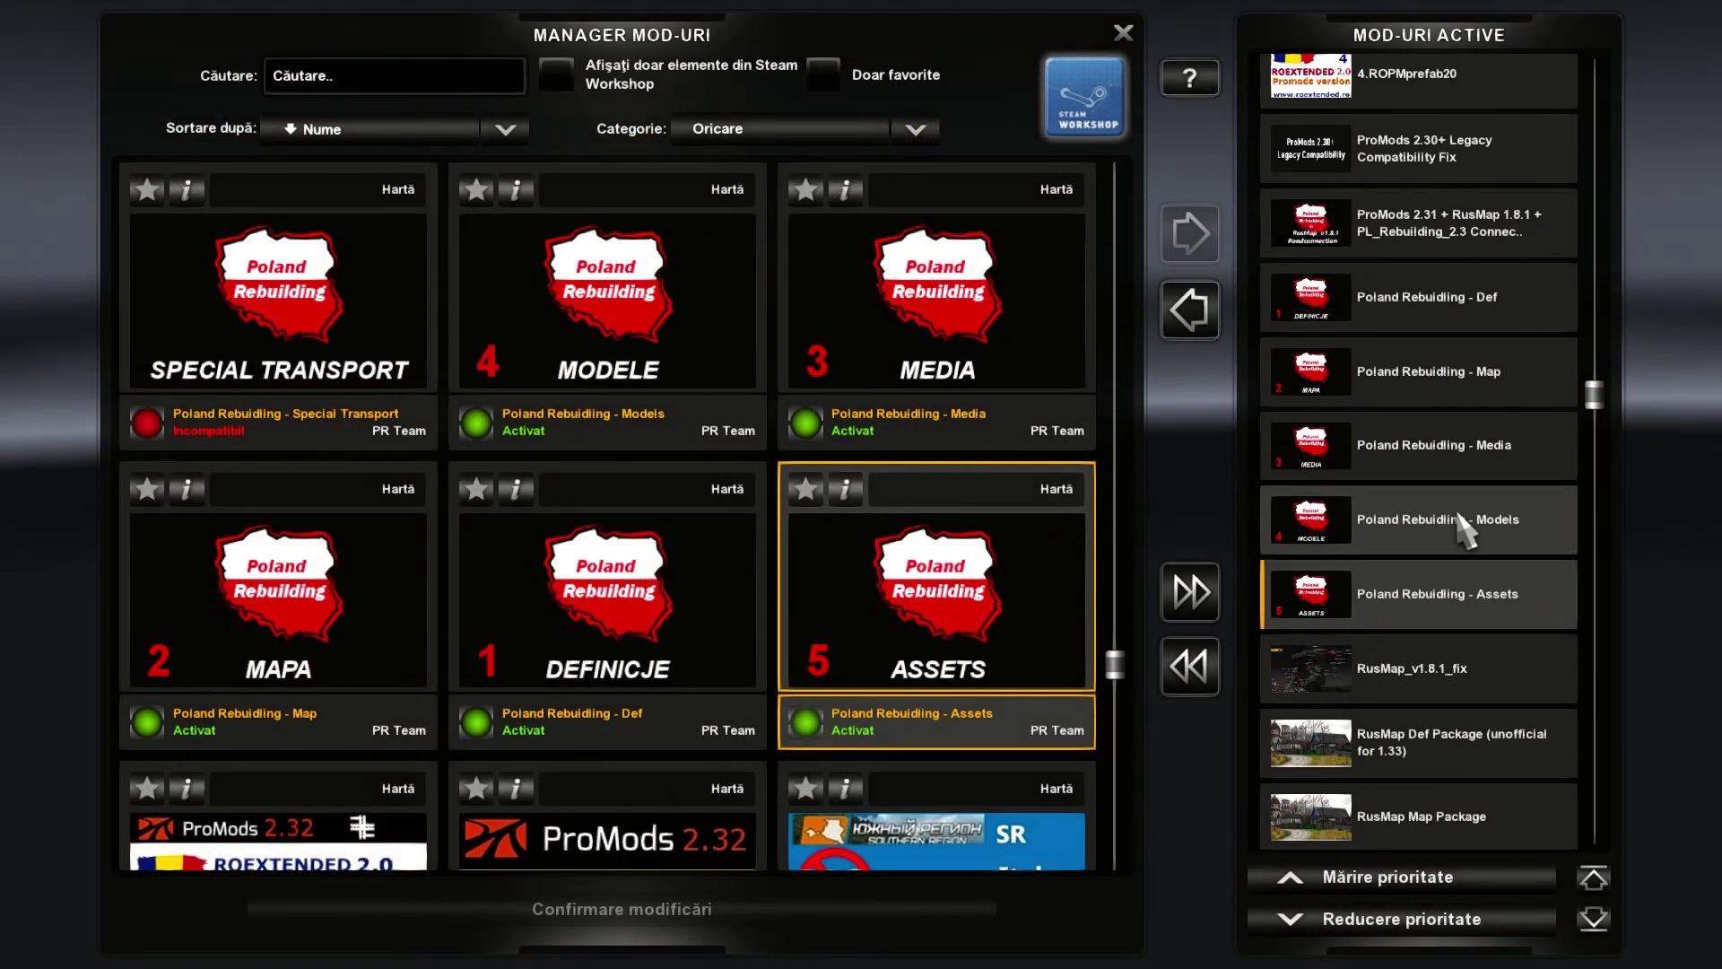
scroll(1462, 529, up, 1)
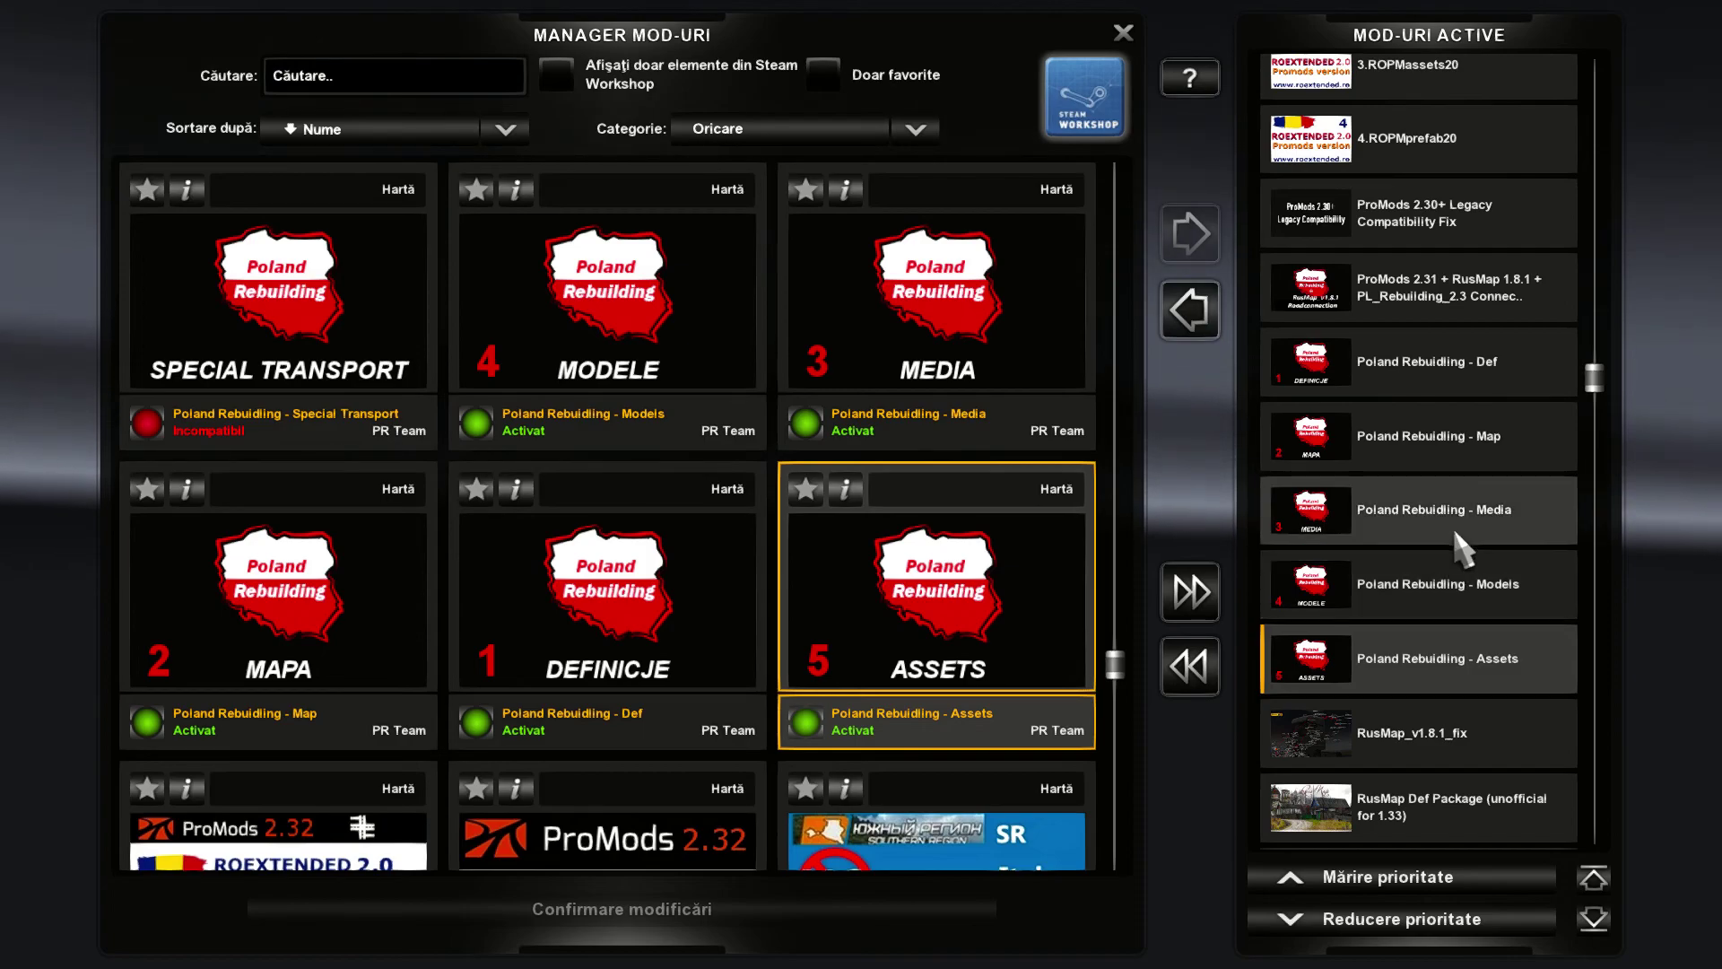
scroll(1449, 431, up, 2)
Review the ProMods 2.30+ Legacy Compatibility Fix details, then locate 4.ROPMprefab20 in the grid
click(1457, 465)
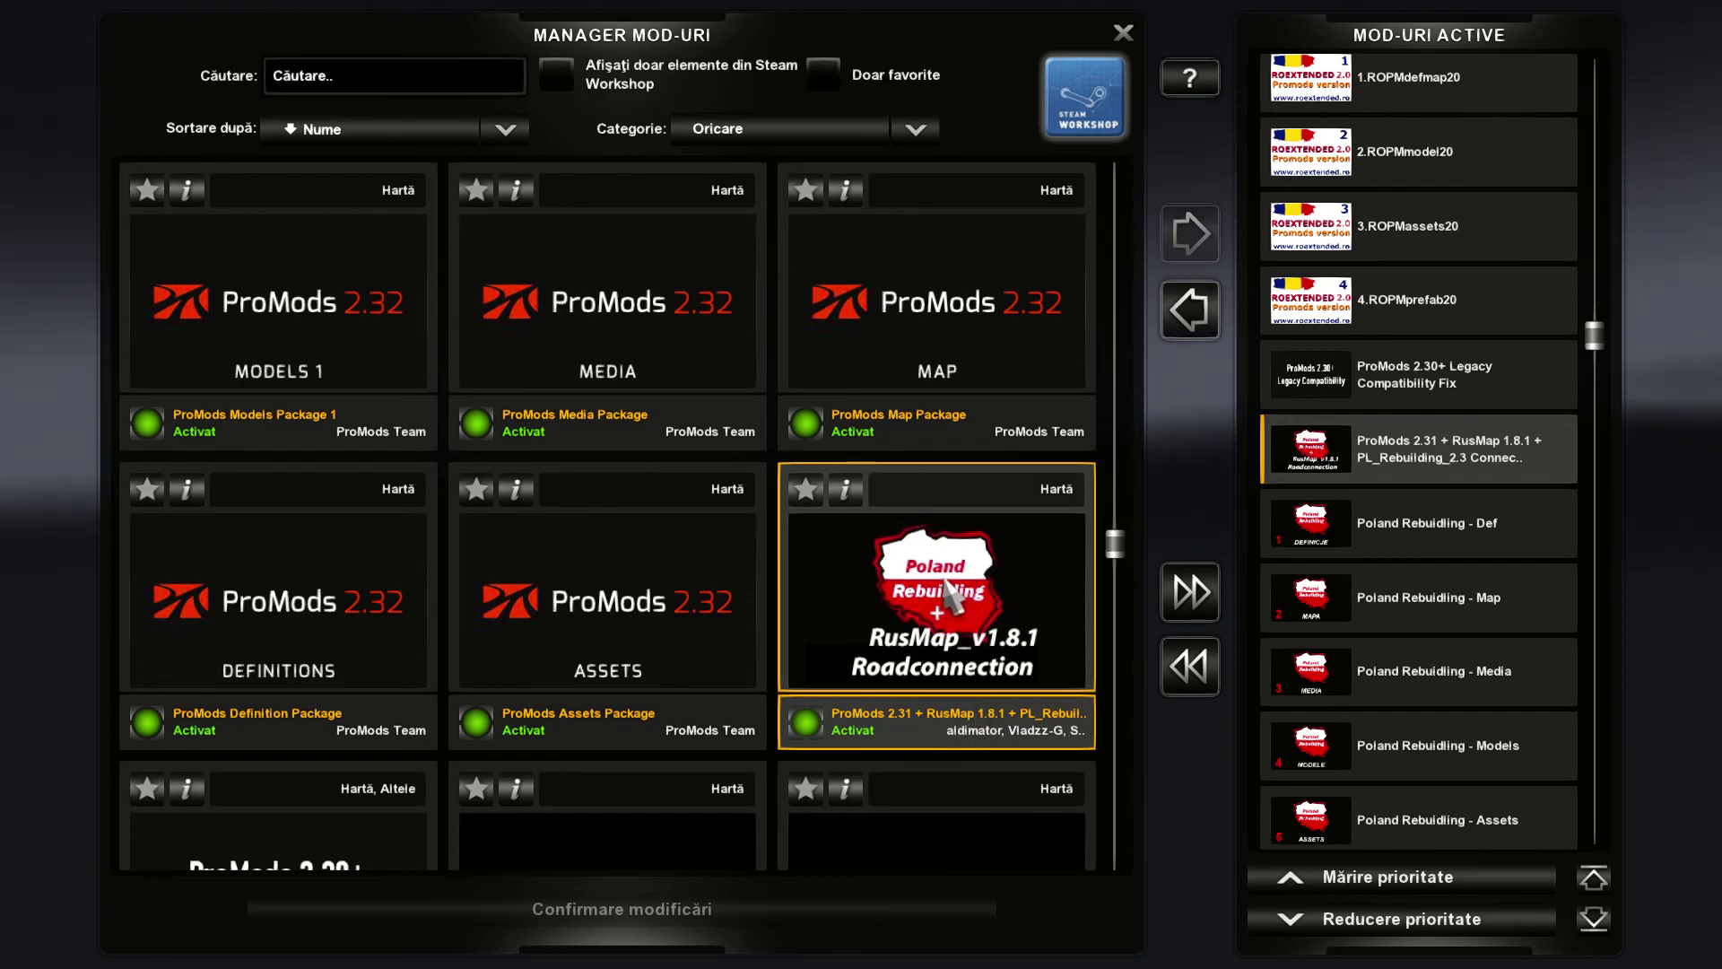
click(1426, 381)
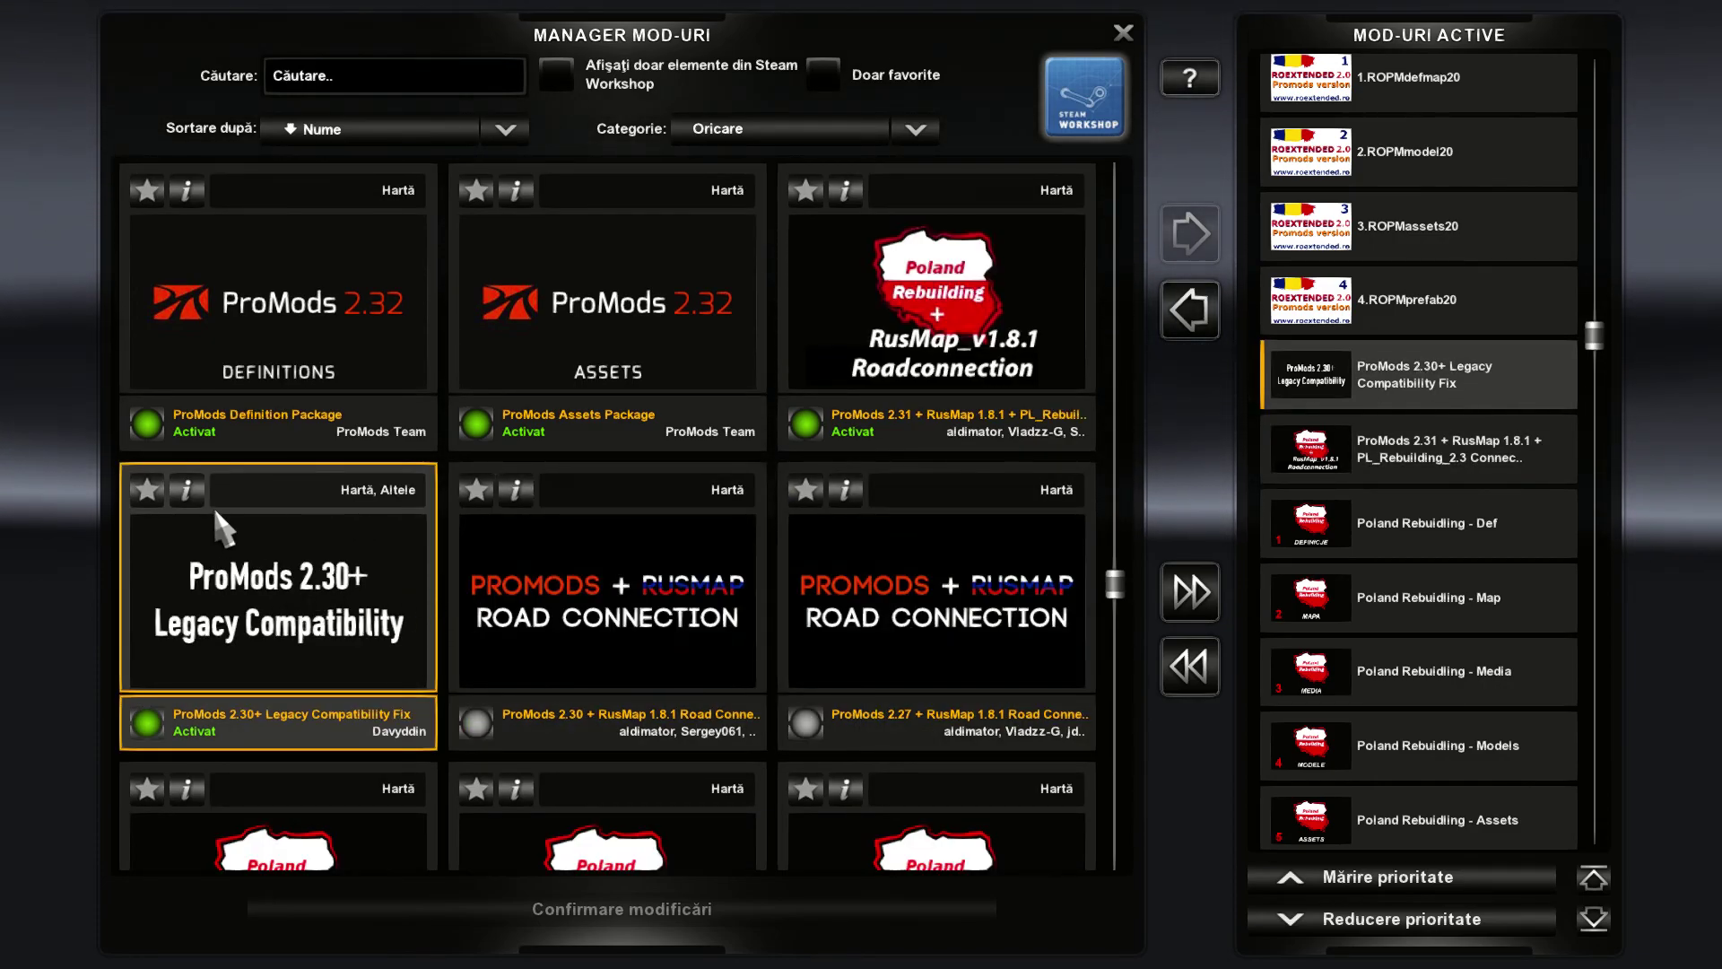
click(187, 490)
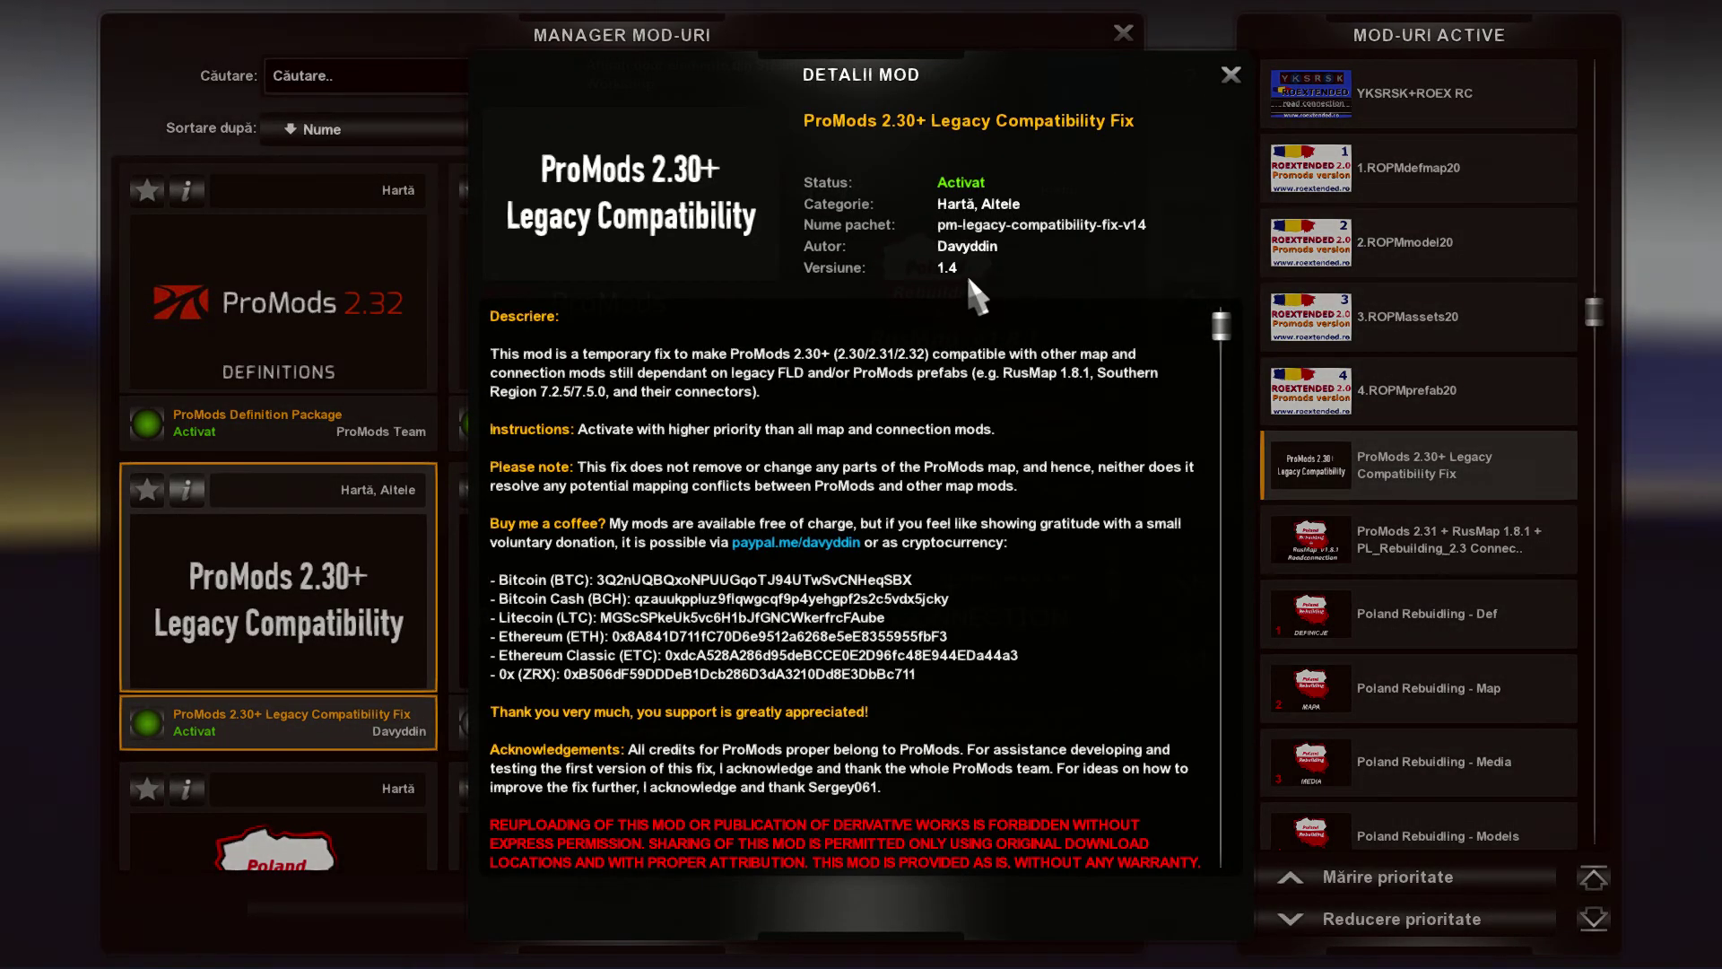
key(Escape)
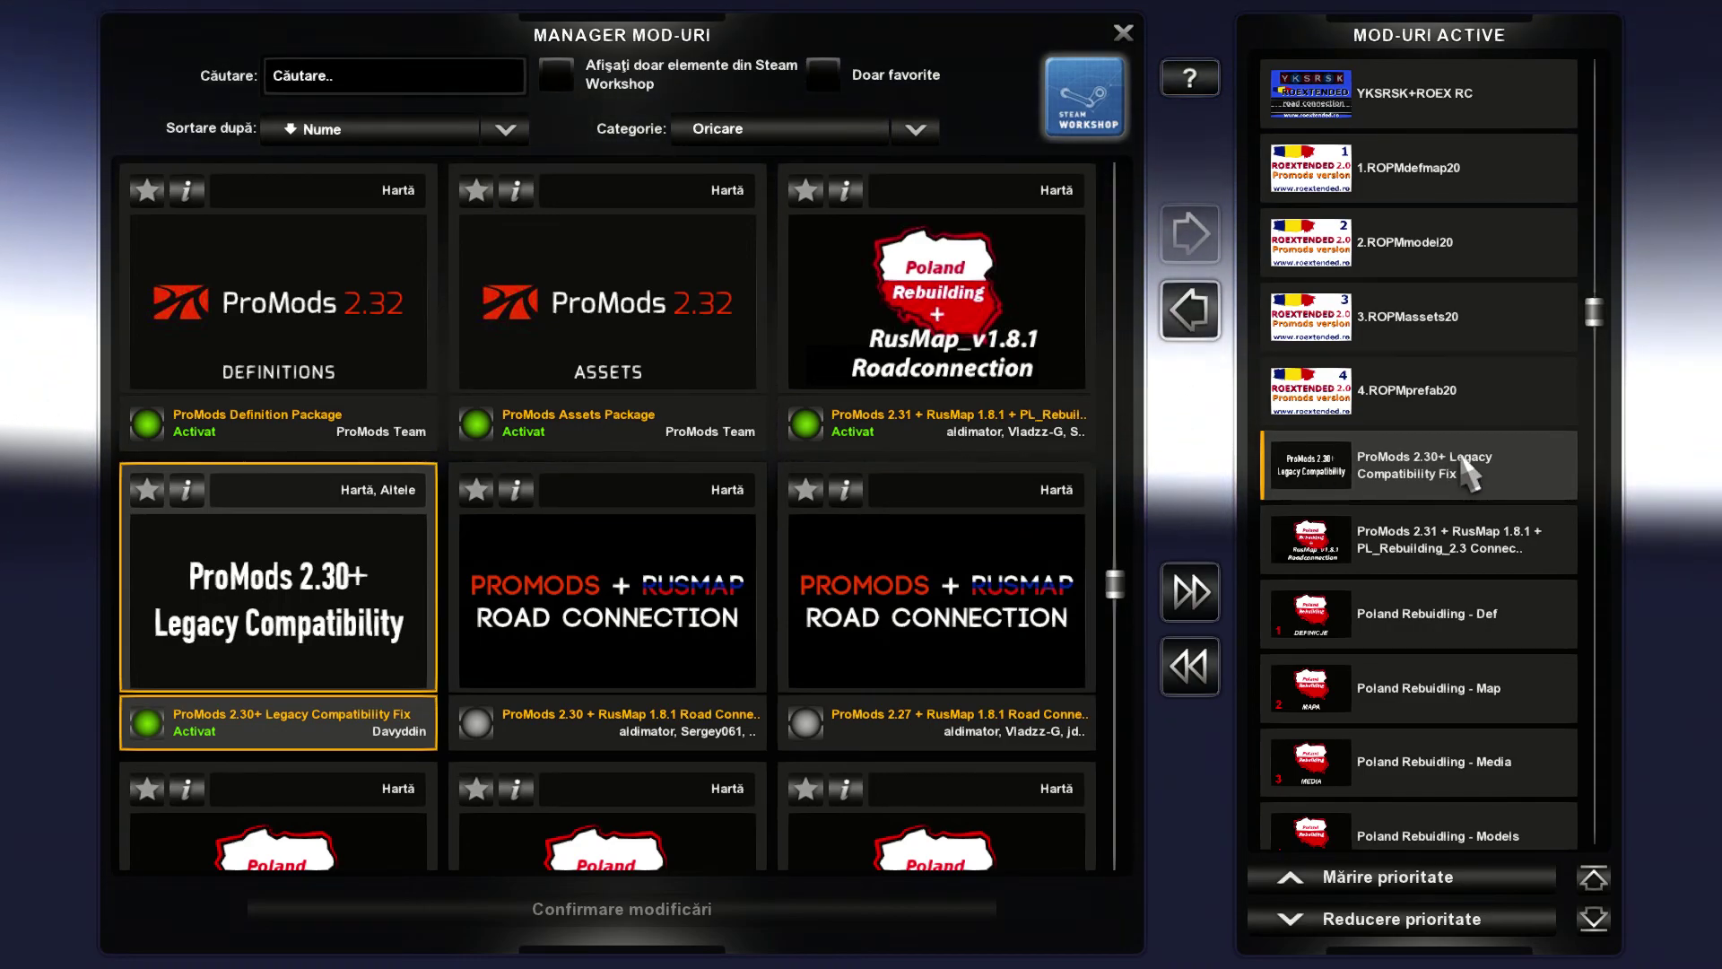
scroll(1461, 458, up, 3)
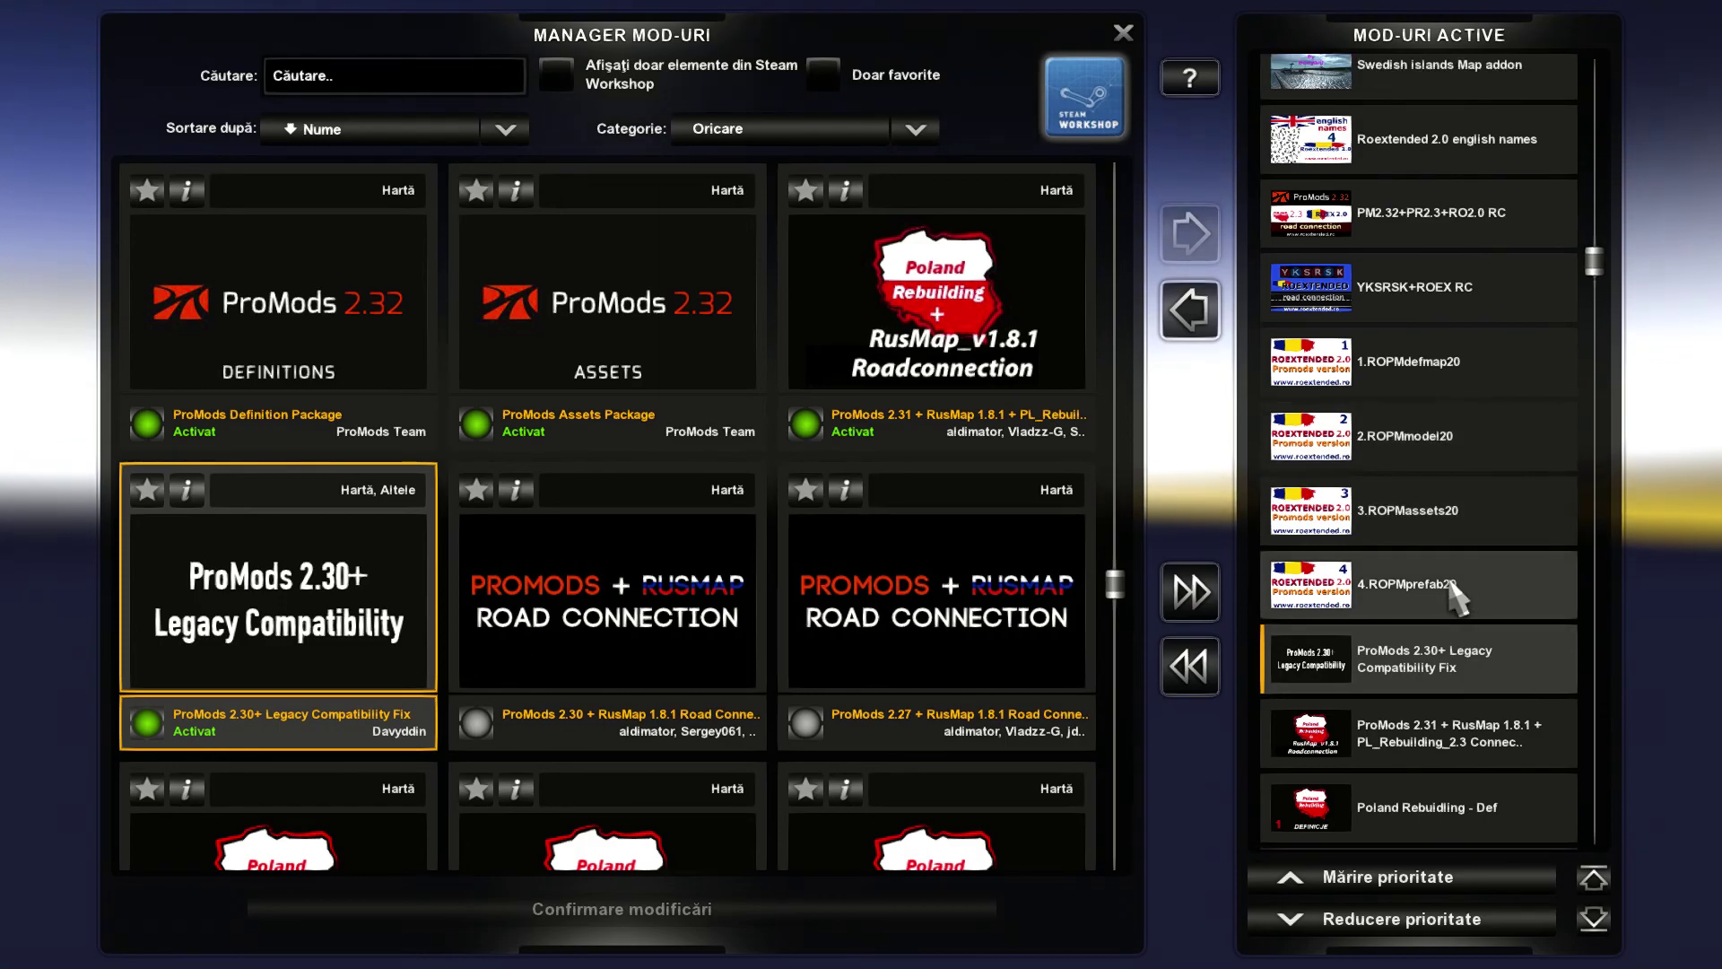
click(1415, 581)
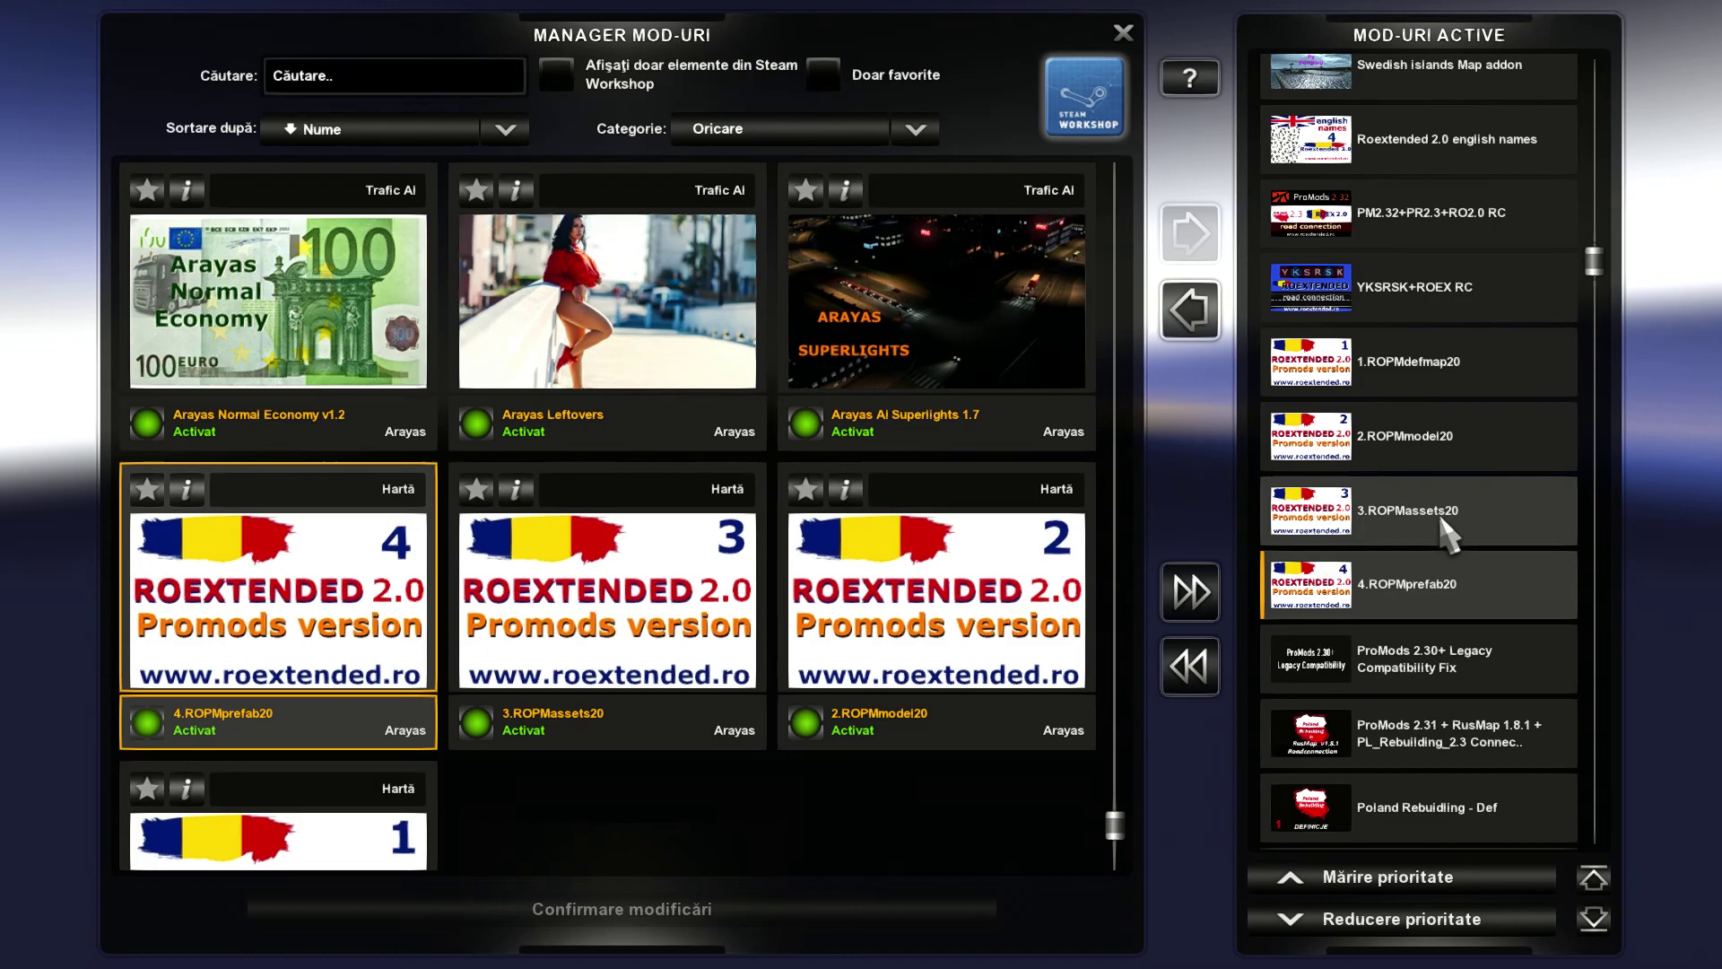
Locate the YKSRSK+ROEX RC connection in the mod grid from the active list
scroll(1435, 500, up, 3)
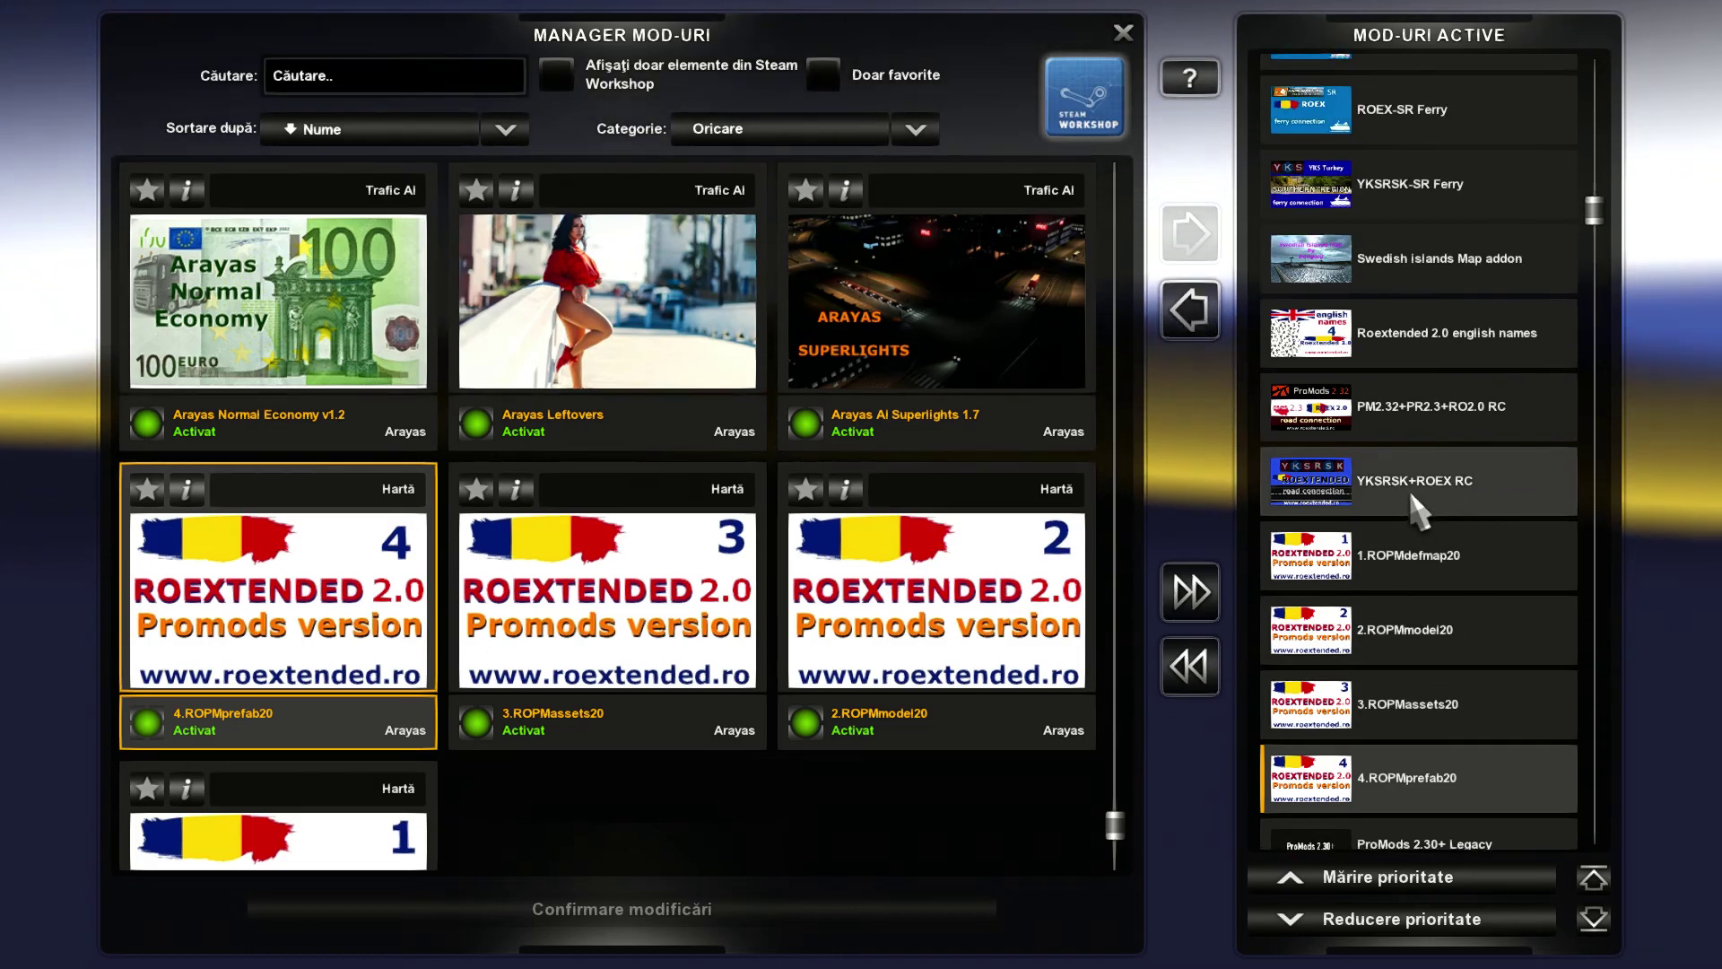
click(1410, 499)
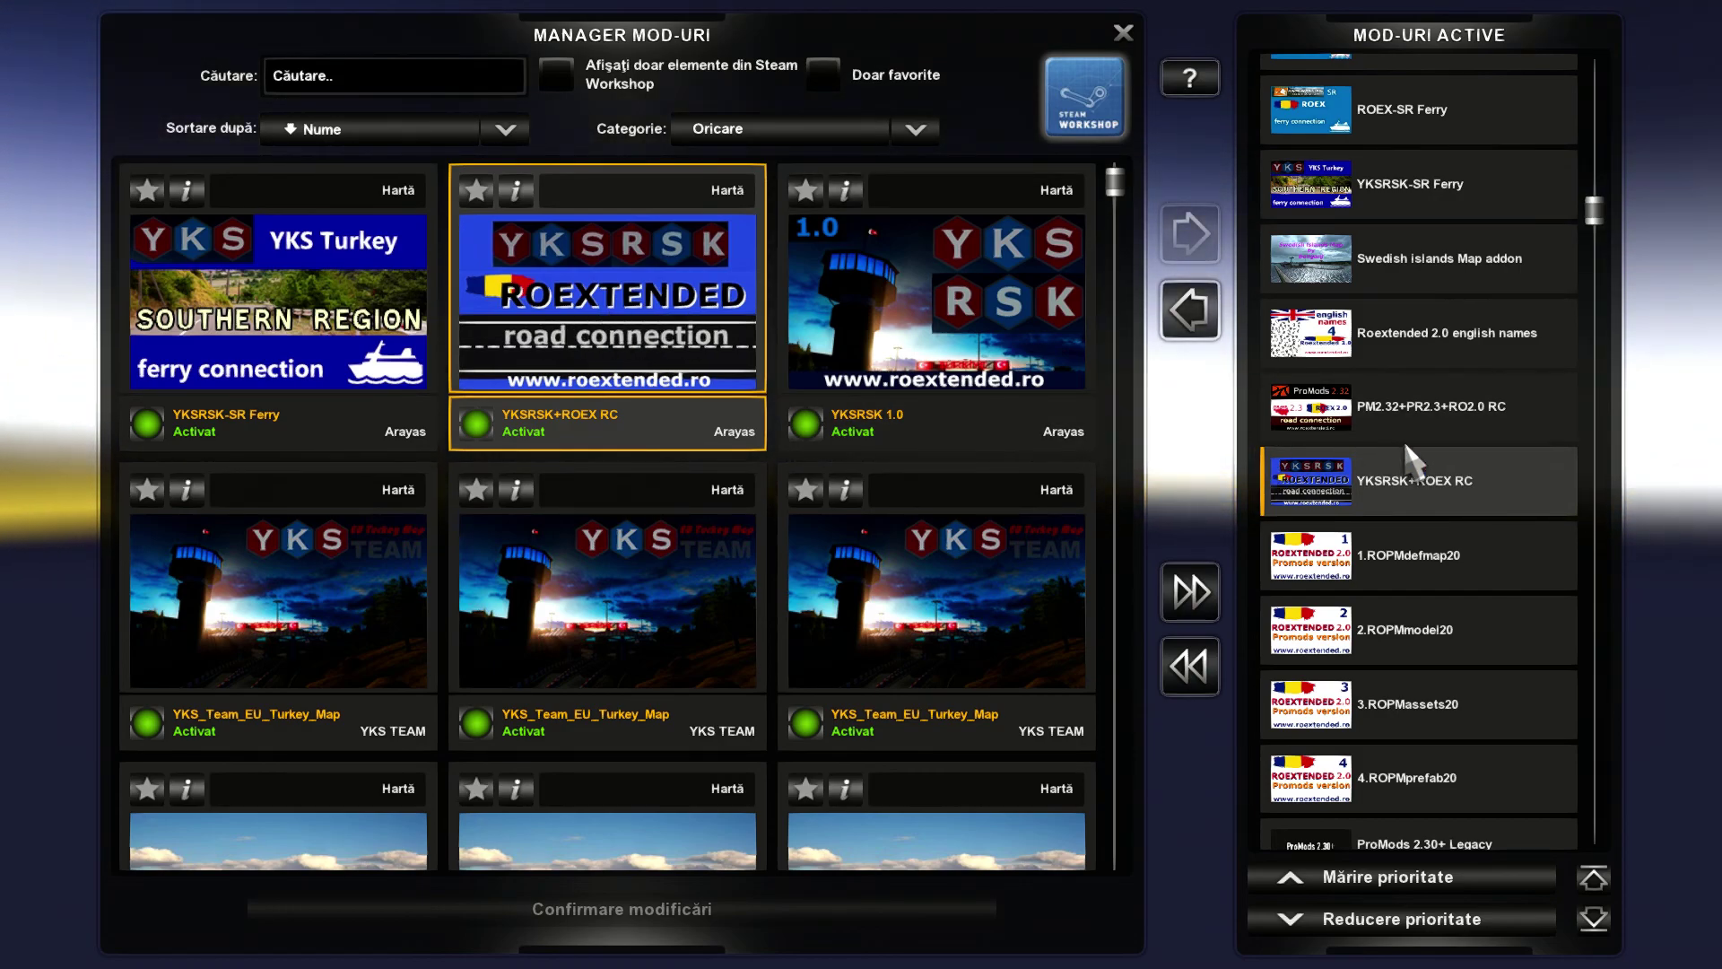
Scroll the grid around PM2.32+PR2.3+RO2.0 RC to view its neighbouring mods
scroll(1488, 455, up, 1)
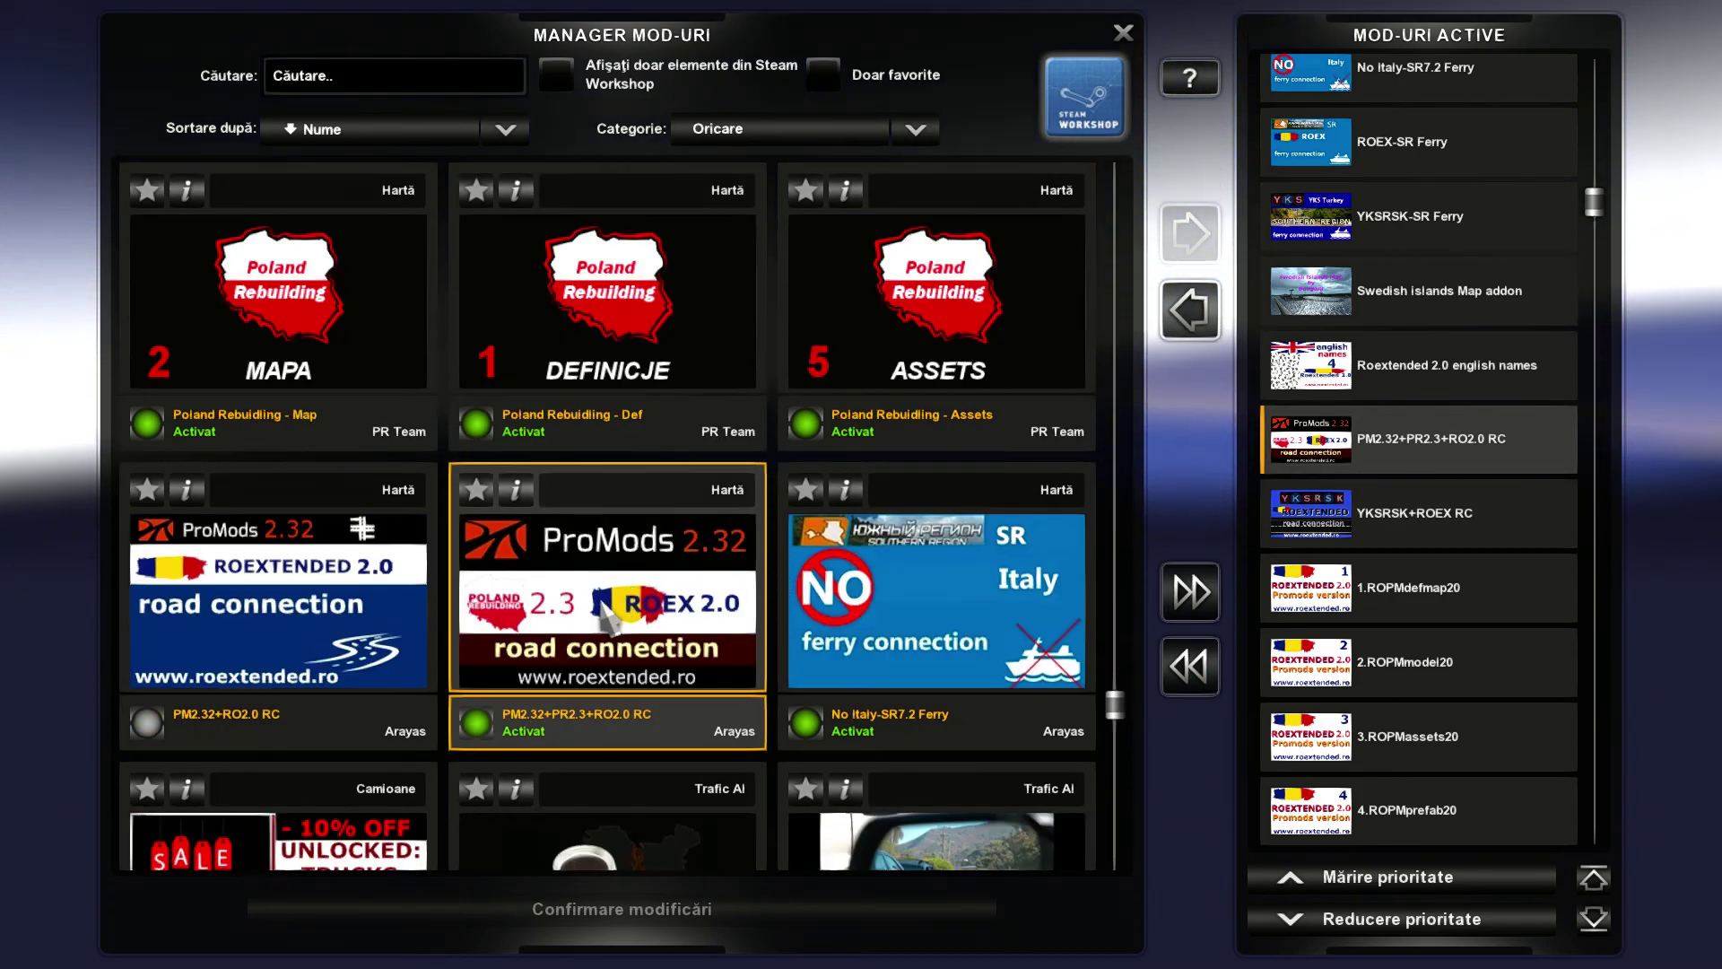
scroll(1506, 513, down, 1)
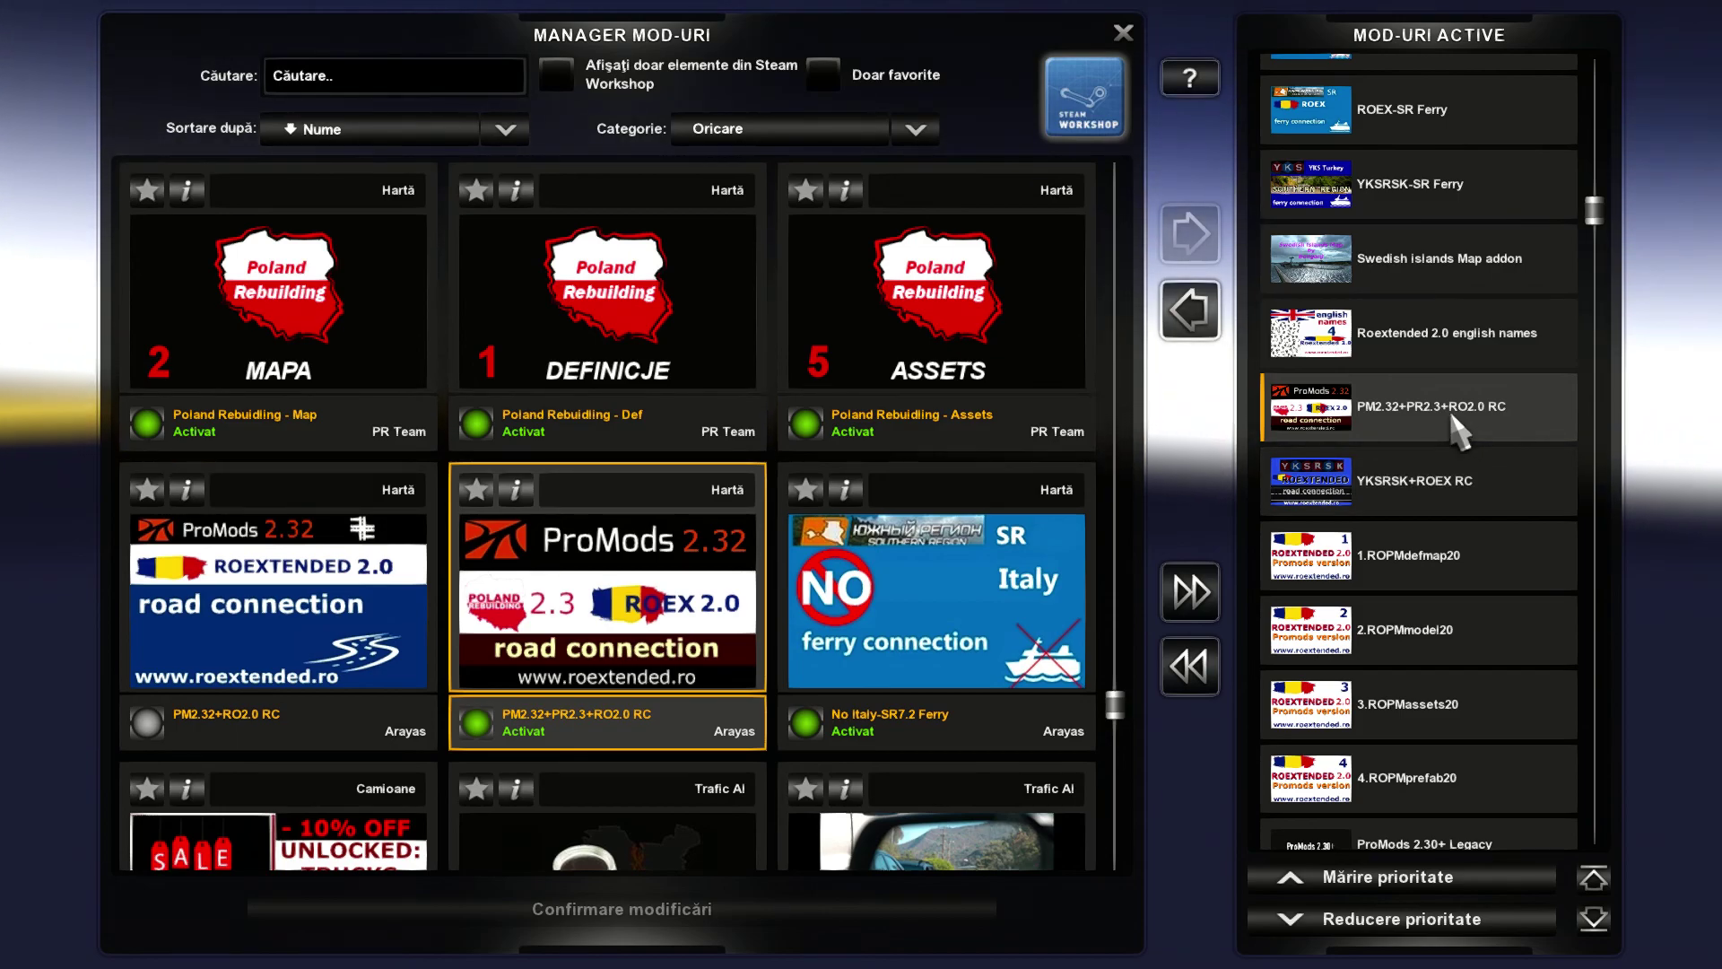
scroll(949, 455, down, 1)
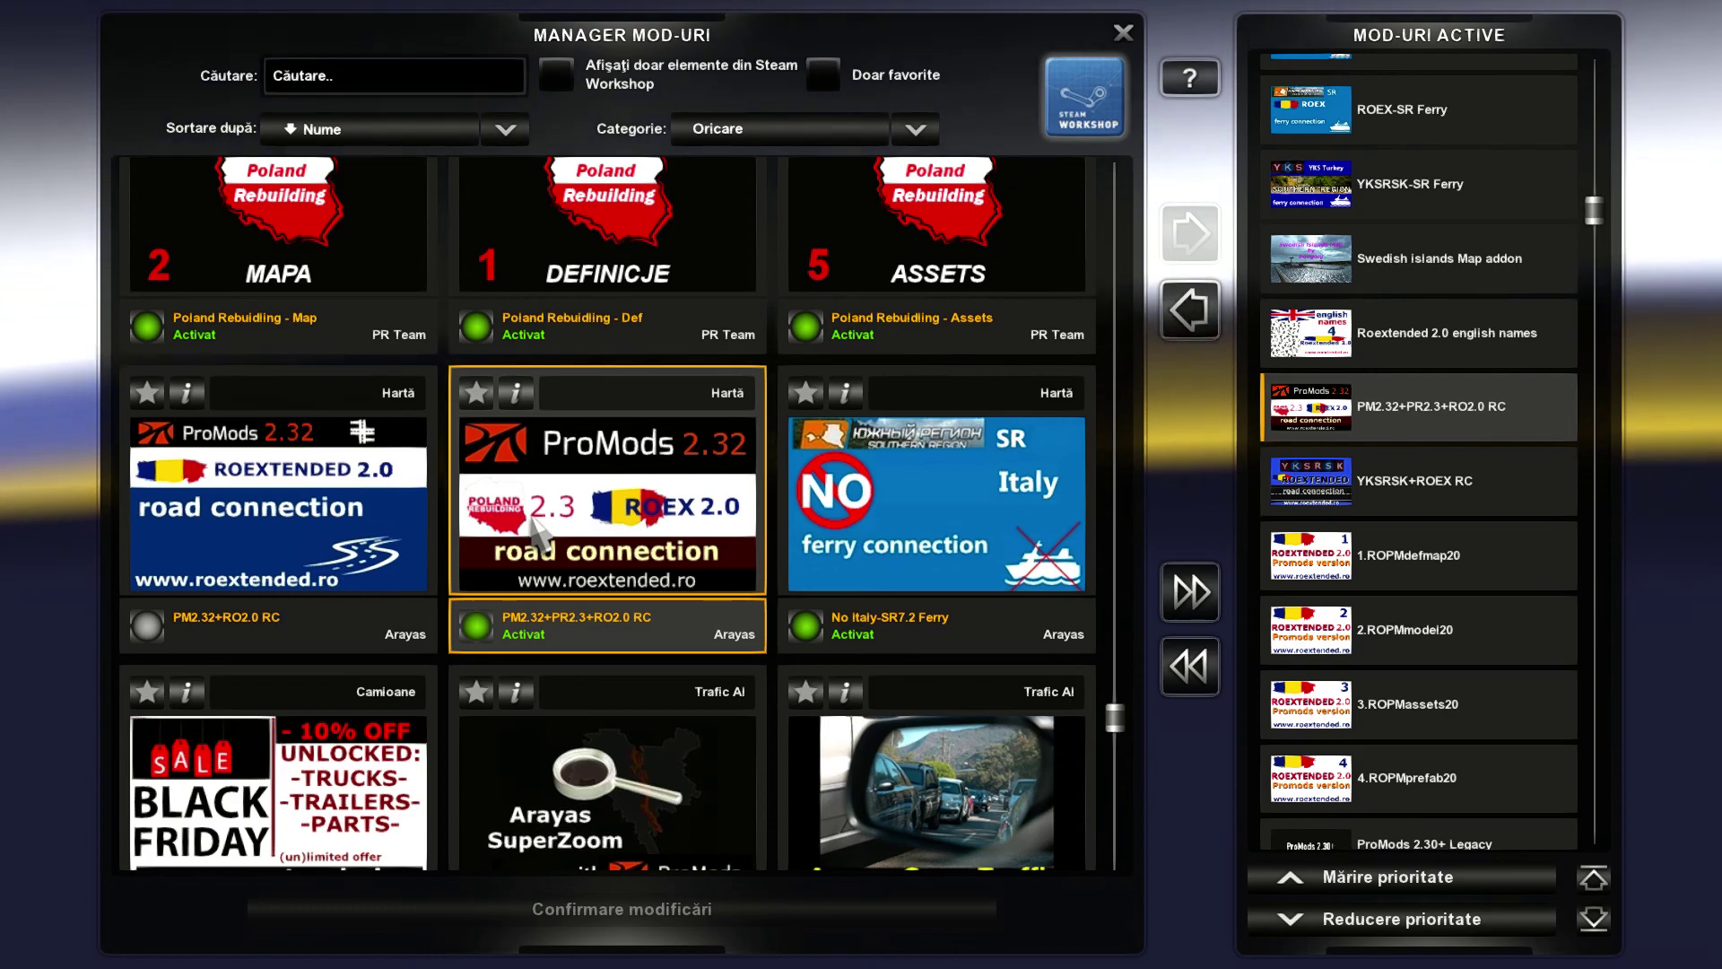
scroll(535, 529, down, 2)
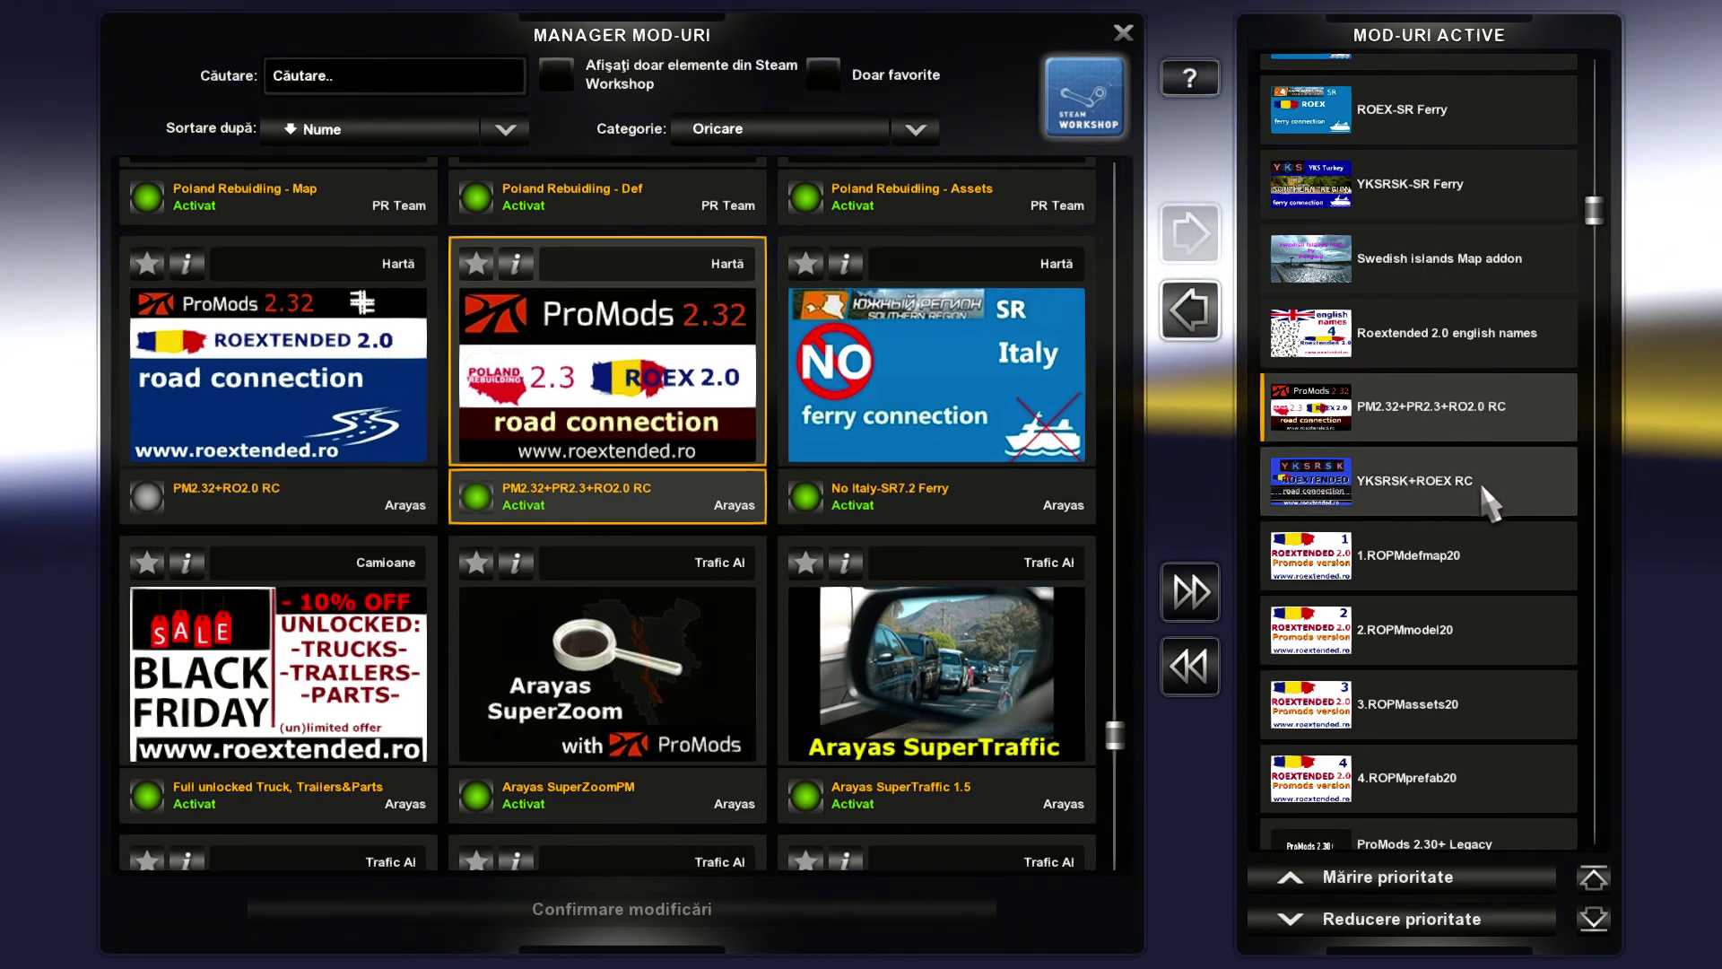
Locate Roextended 2.0 english names, Swedish islands Map addon and YKSRSK-SR Ferry cards in the grid
scroll(1490, 492, up, 3)
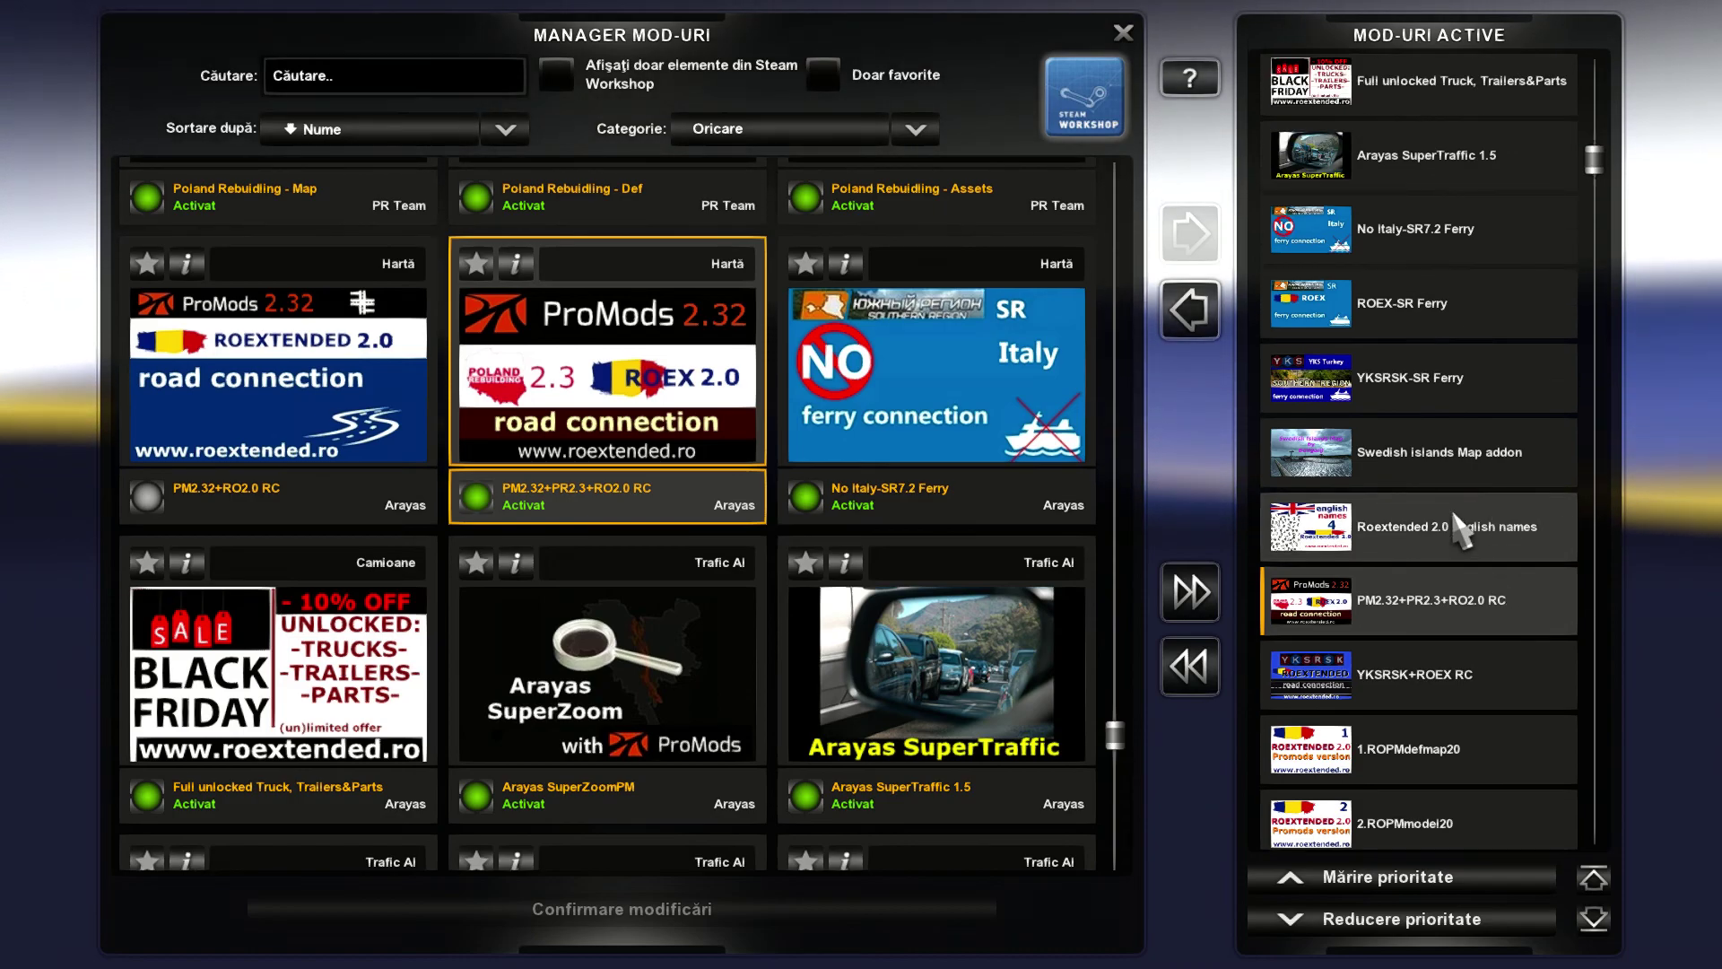
click(1454, 529)
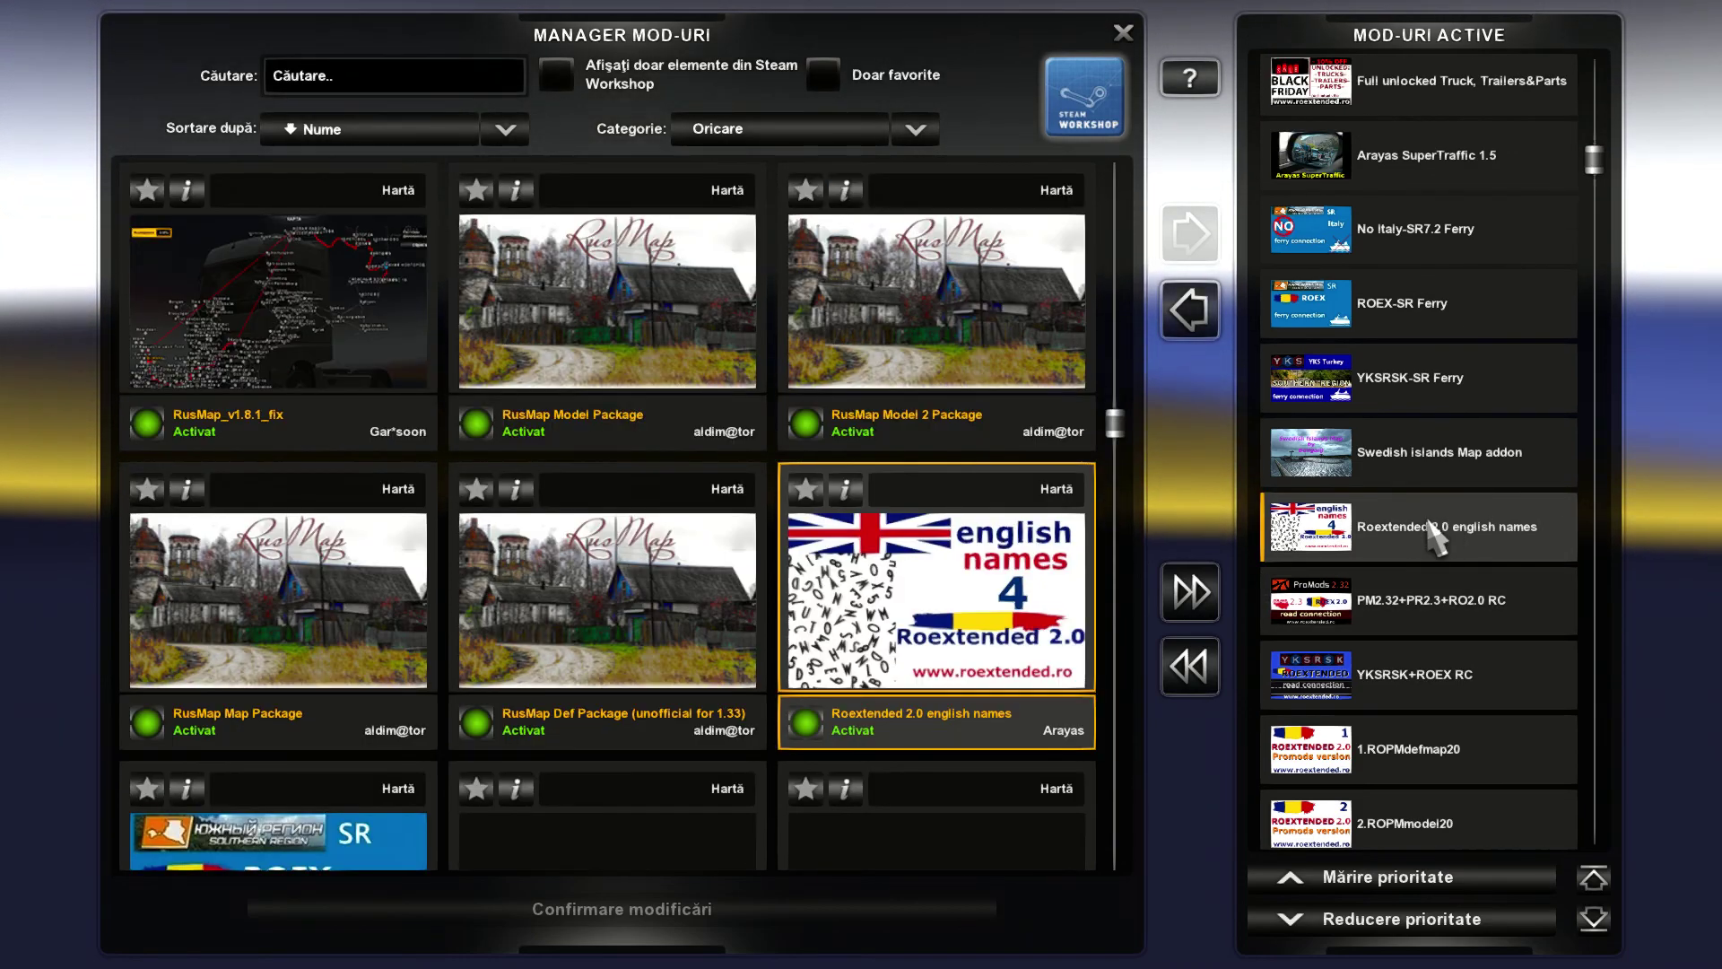
scroll(1470, 541, down, 1)
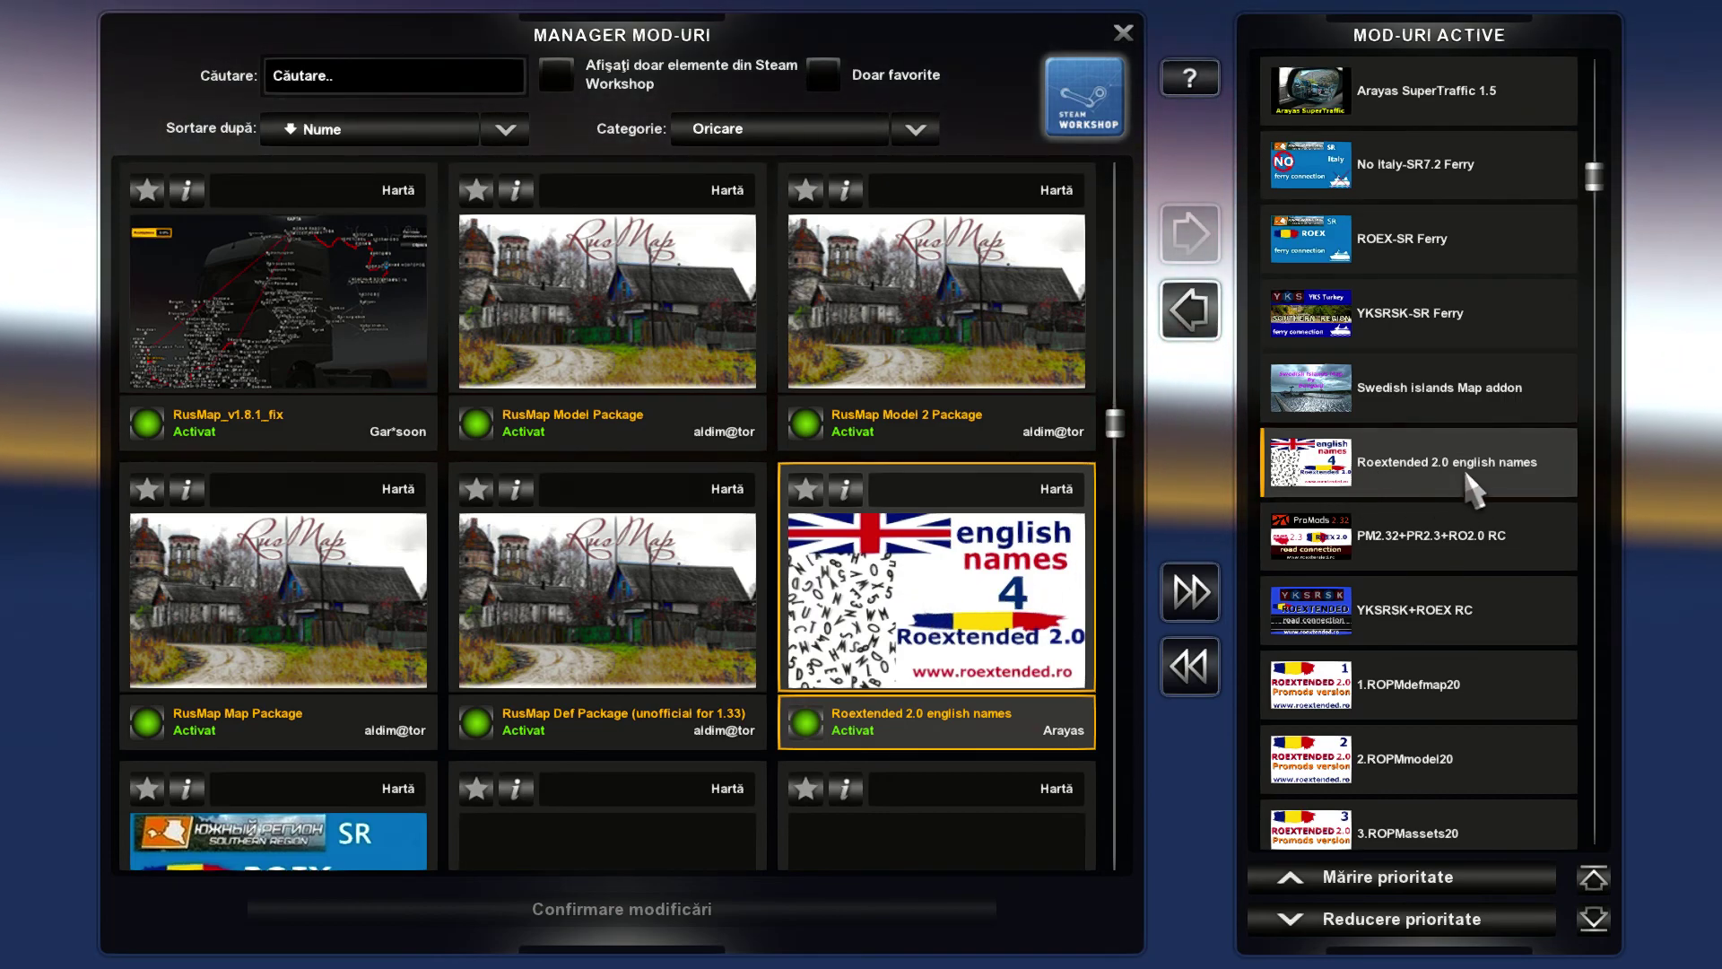
scroll(1475, 477, up, 1)
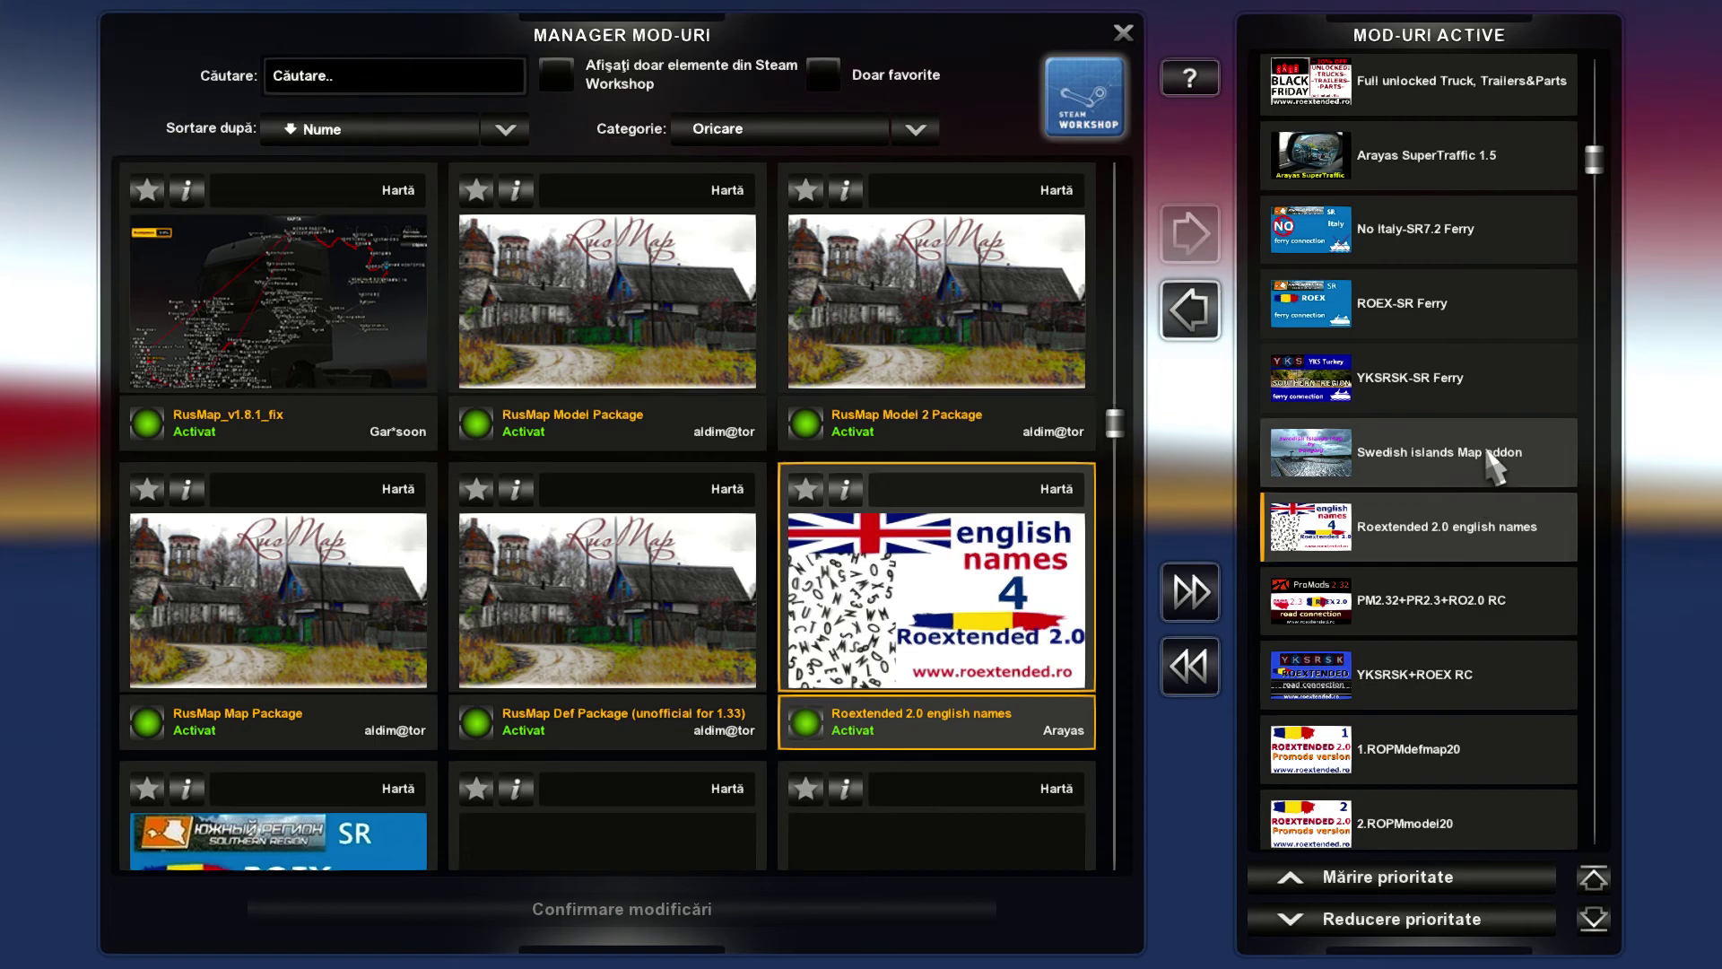
click(1487, 453)
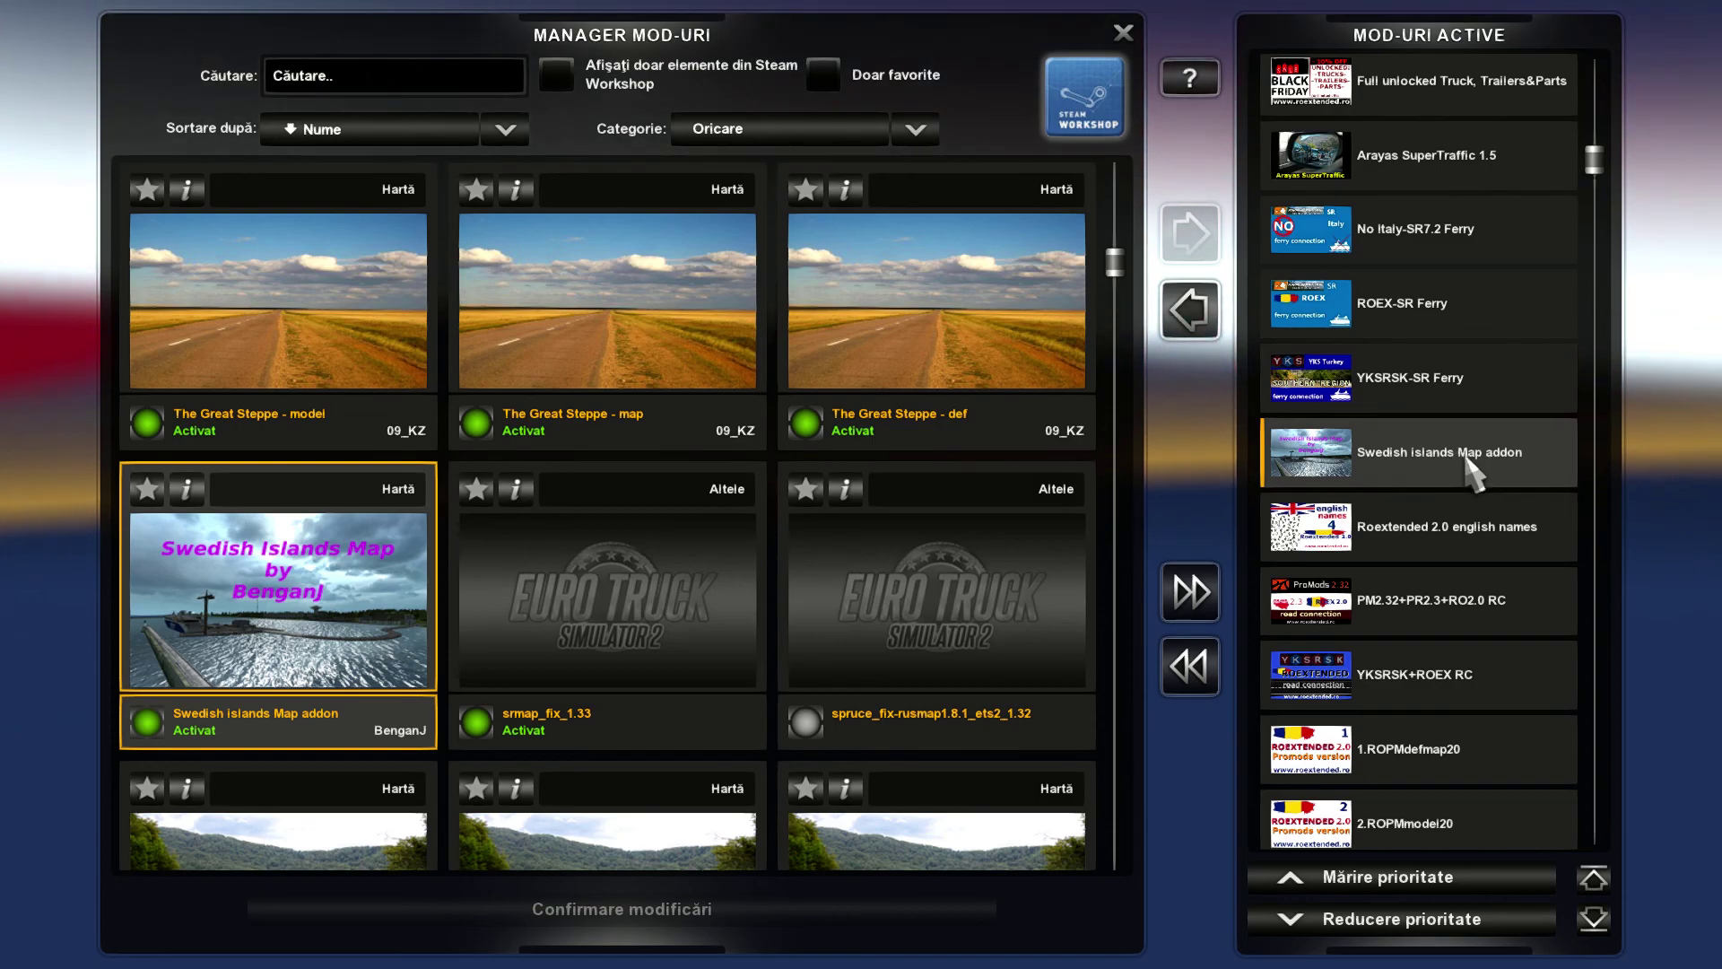
scroll(1461, 451, up, 2)
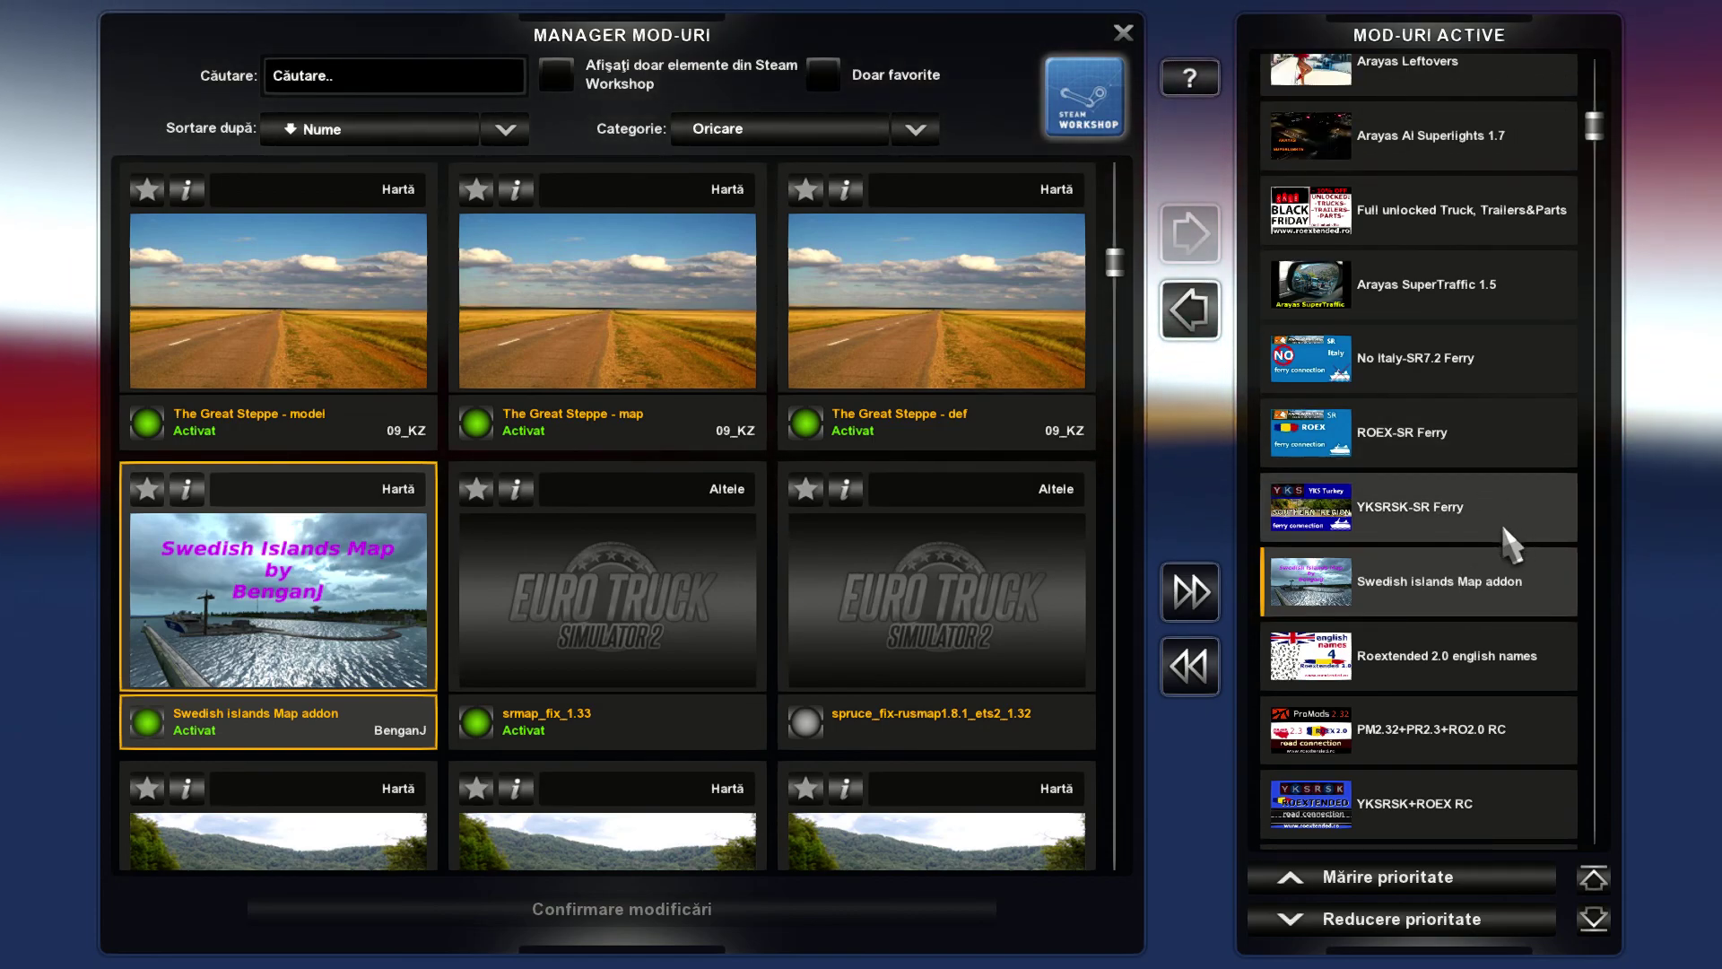
click(1471, 519)
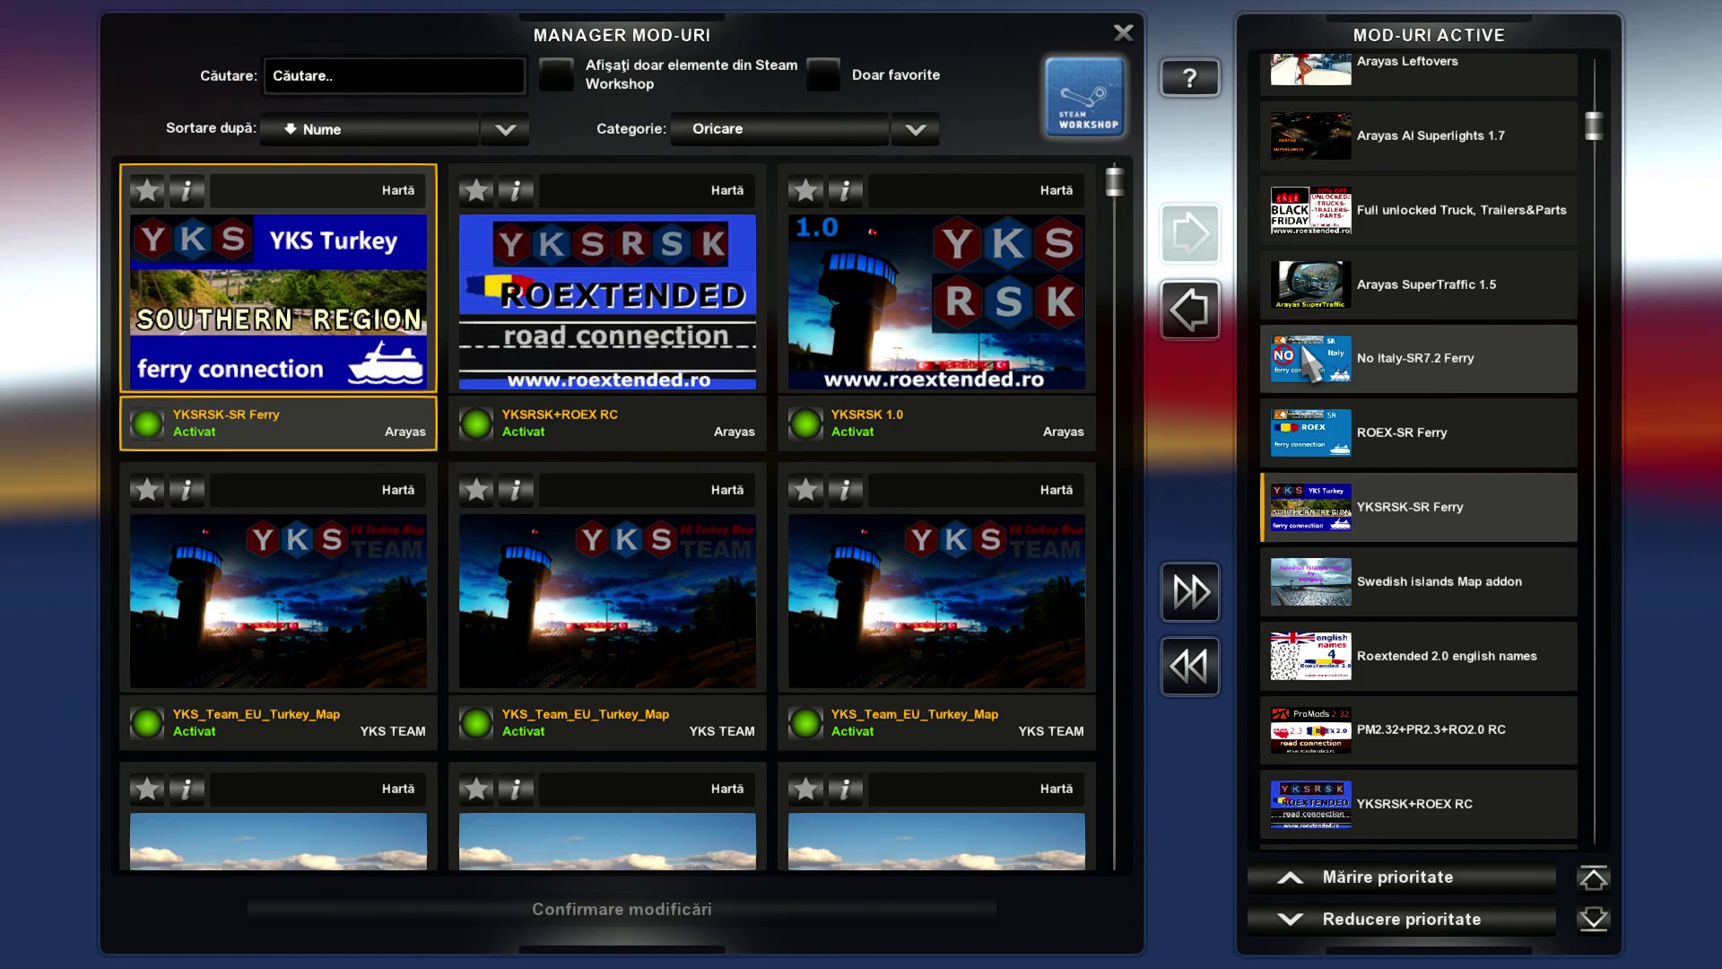
Show the ROEX-SR Ferry and No Italy-SR7.2 Ferry cards in the grid
click(1417, 432)
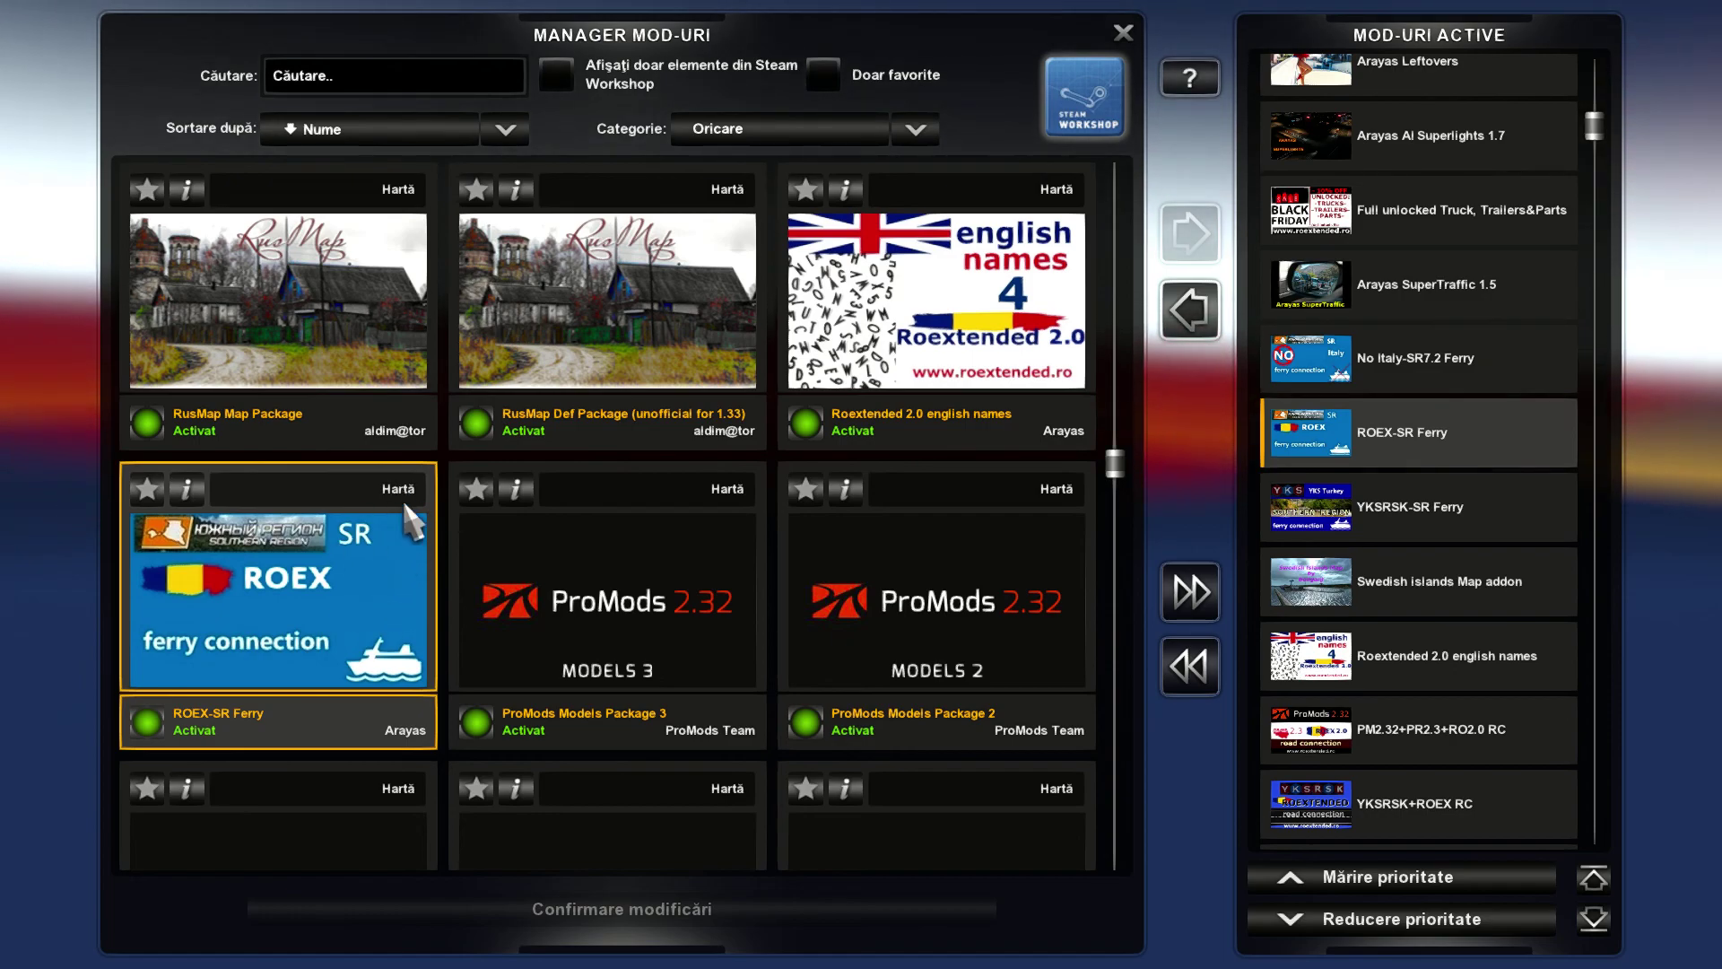
click(1384, 370)
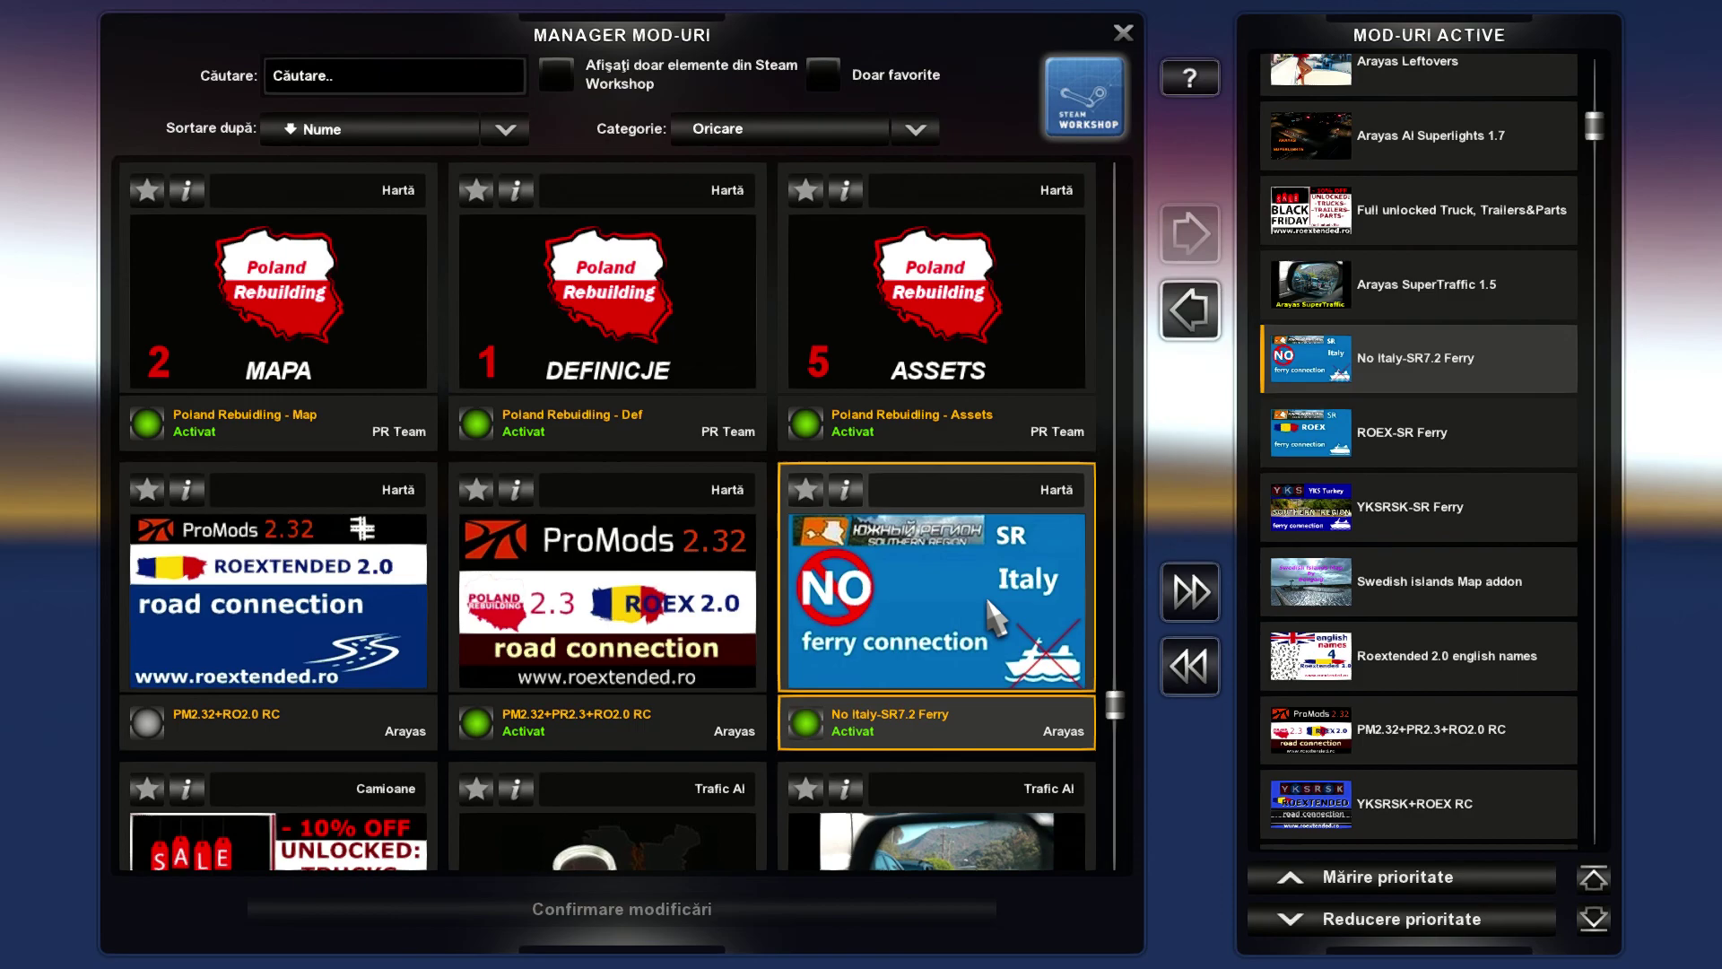
scroll(986, 600, down, 1)
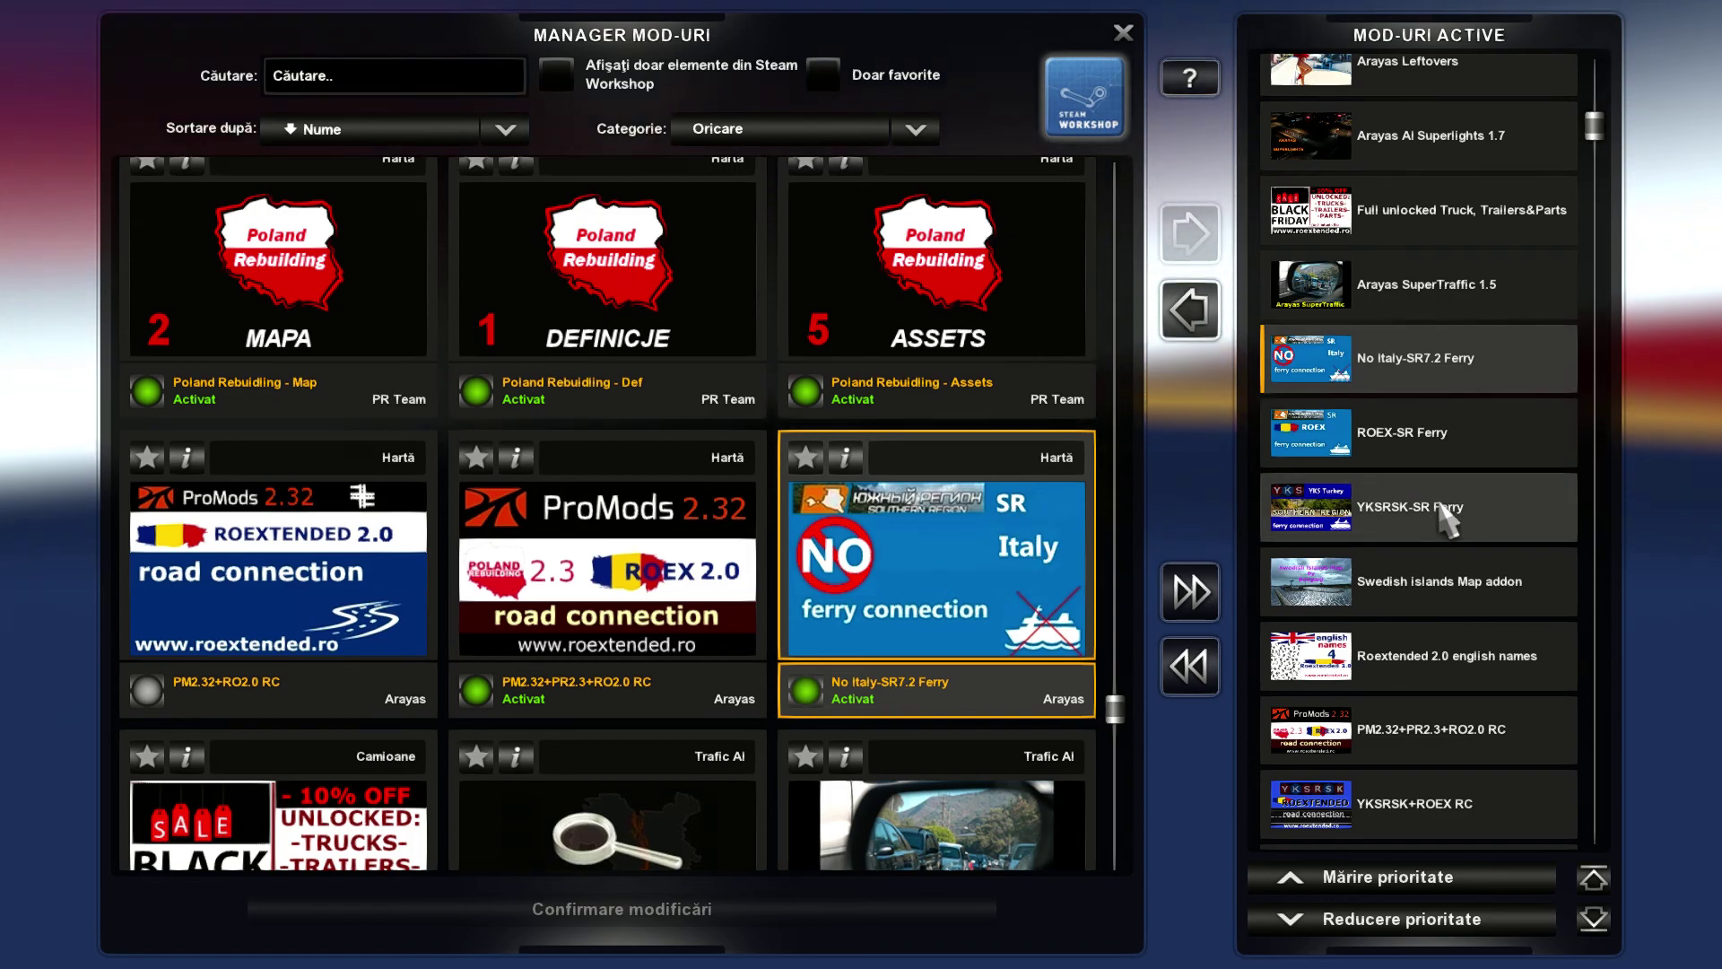
scroll(1485, 507, up, 1)
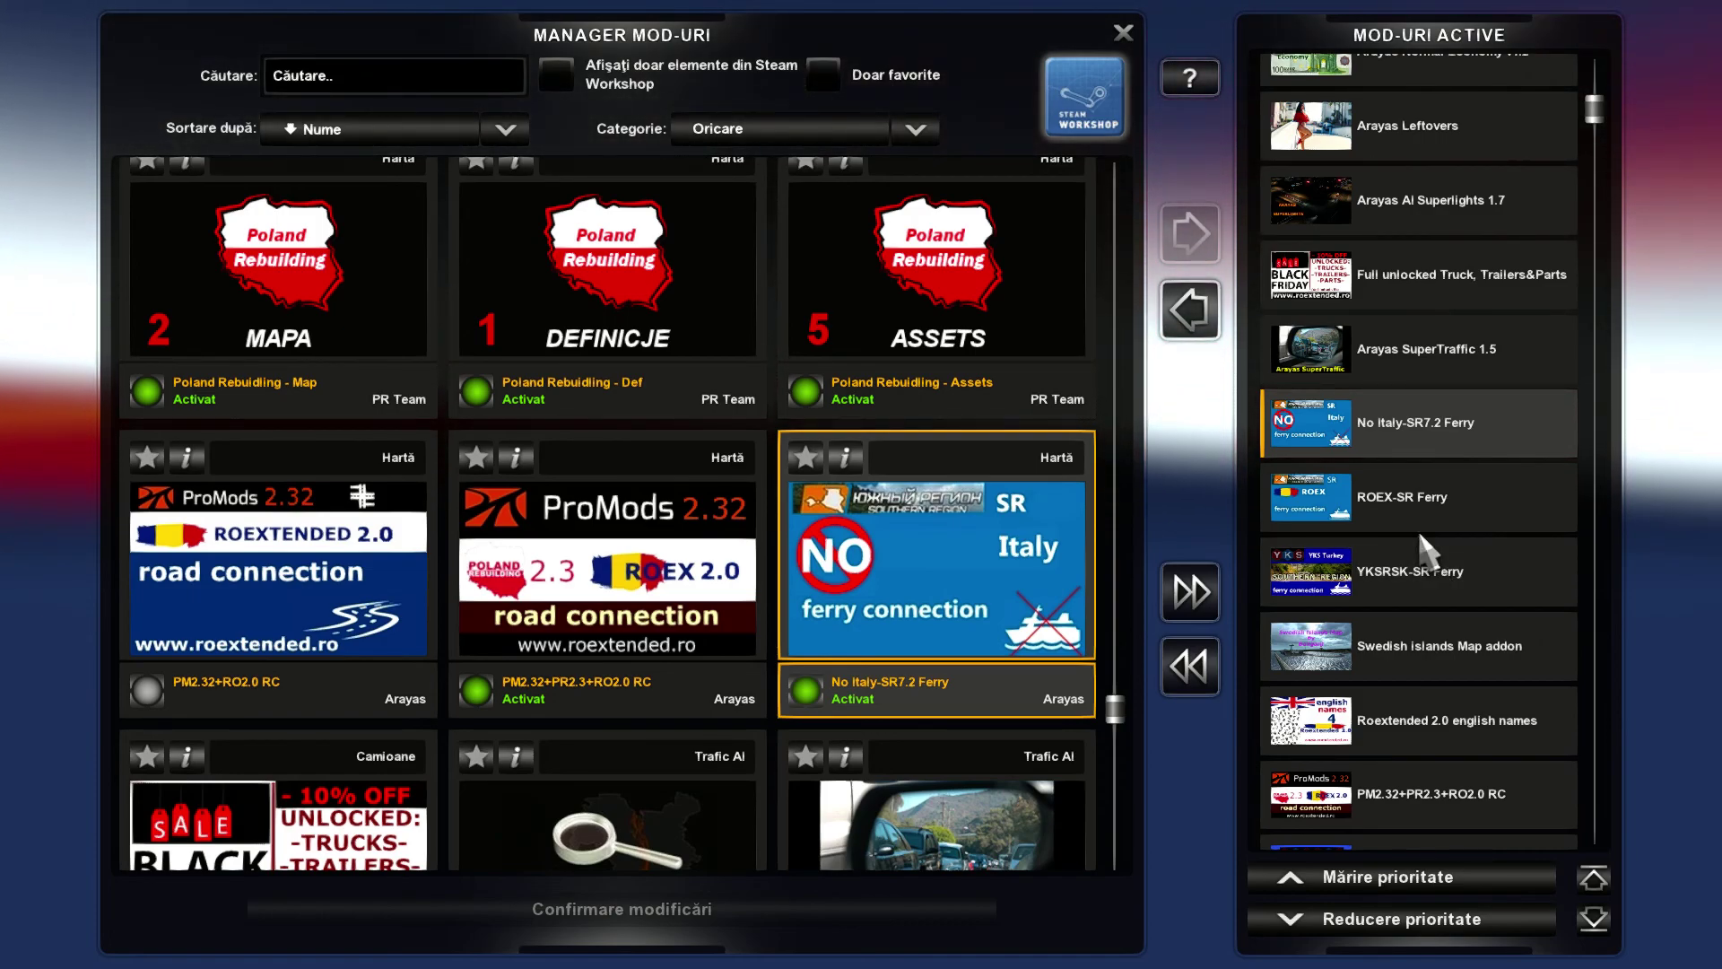
scroll(1428, 542, down, 3)
scroll(1424, 528, down, 1)
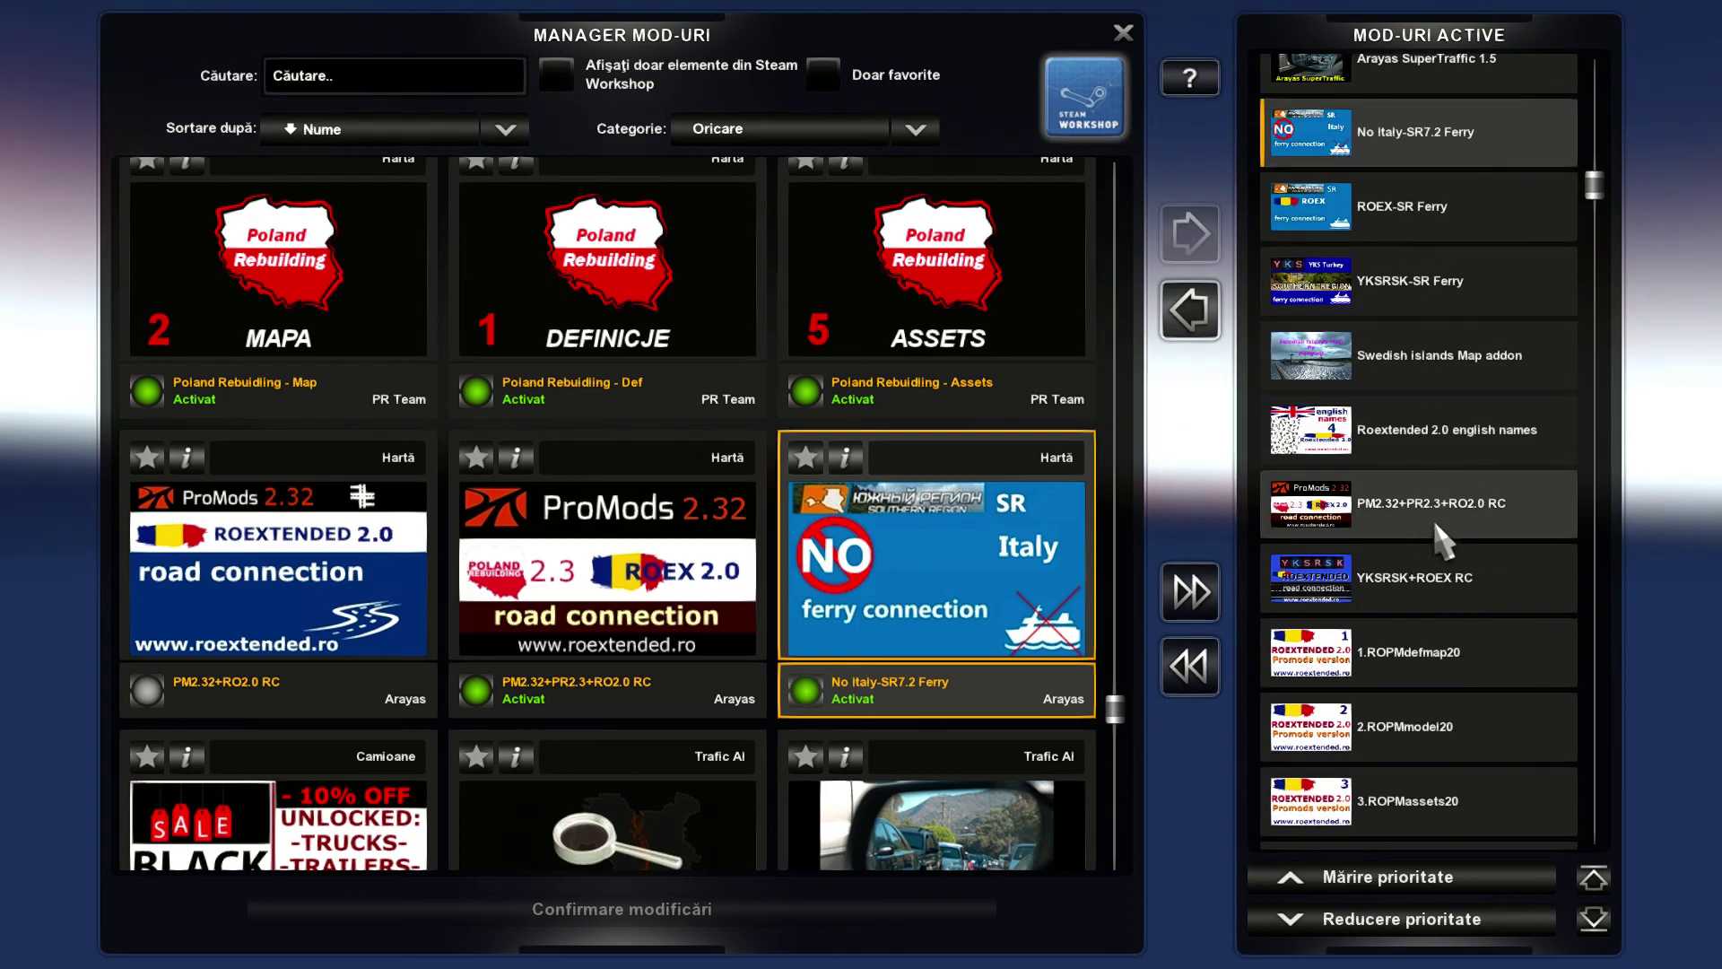
Show the YKSRSK+ROEX RC and Arayas SuperZoomPM cards in the grid
click(1439, 583)
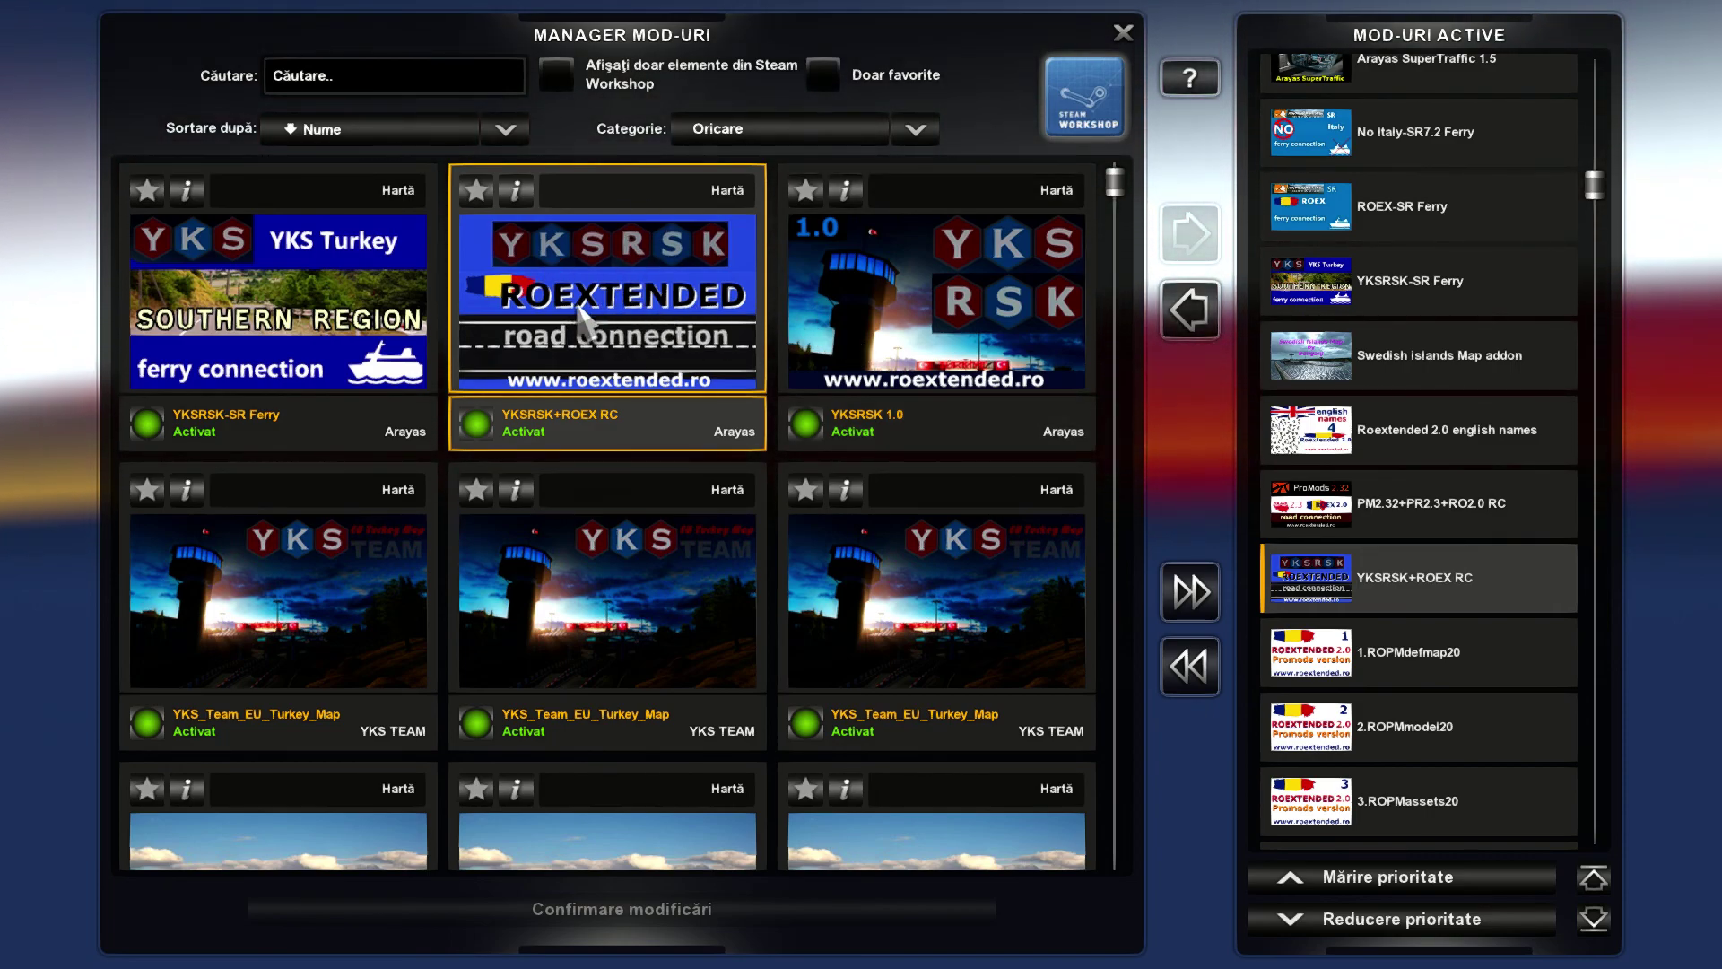
scroll(1479, 519, up, 3)
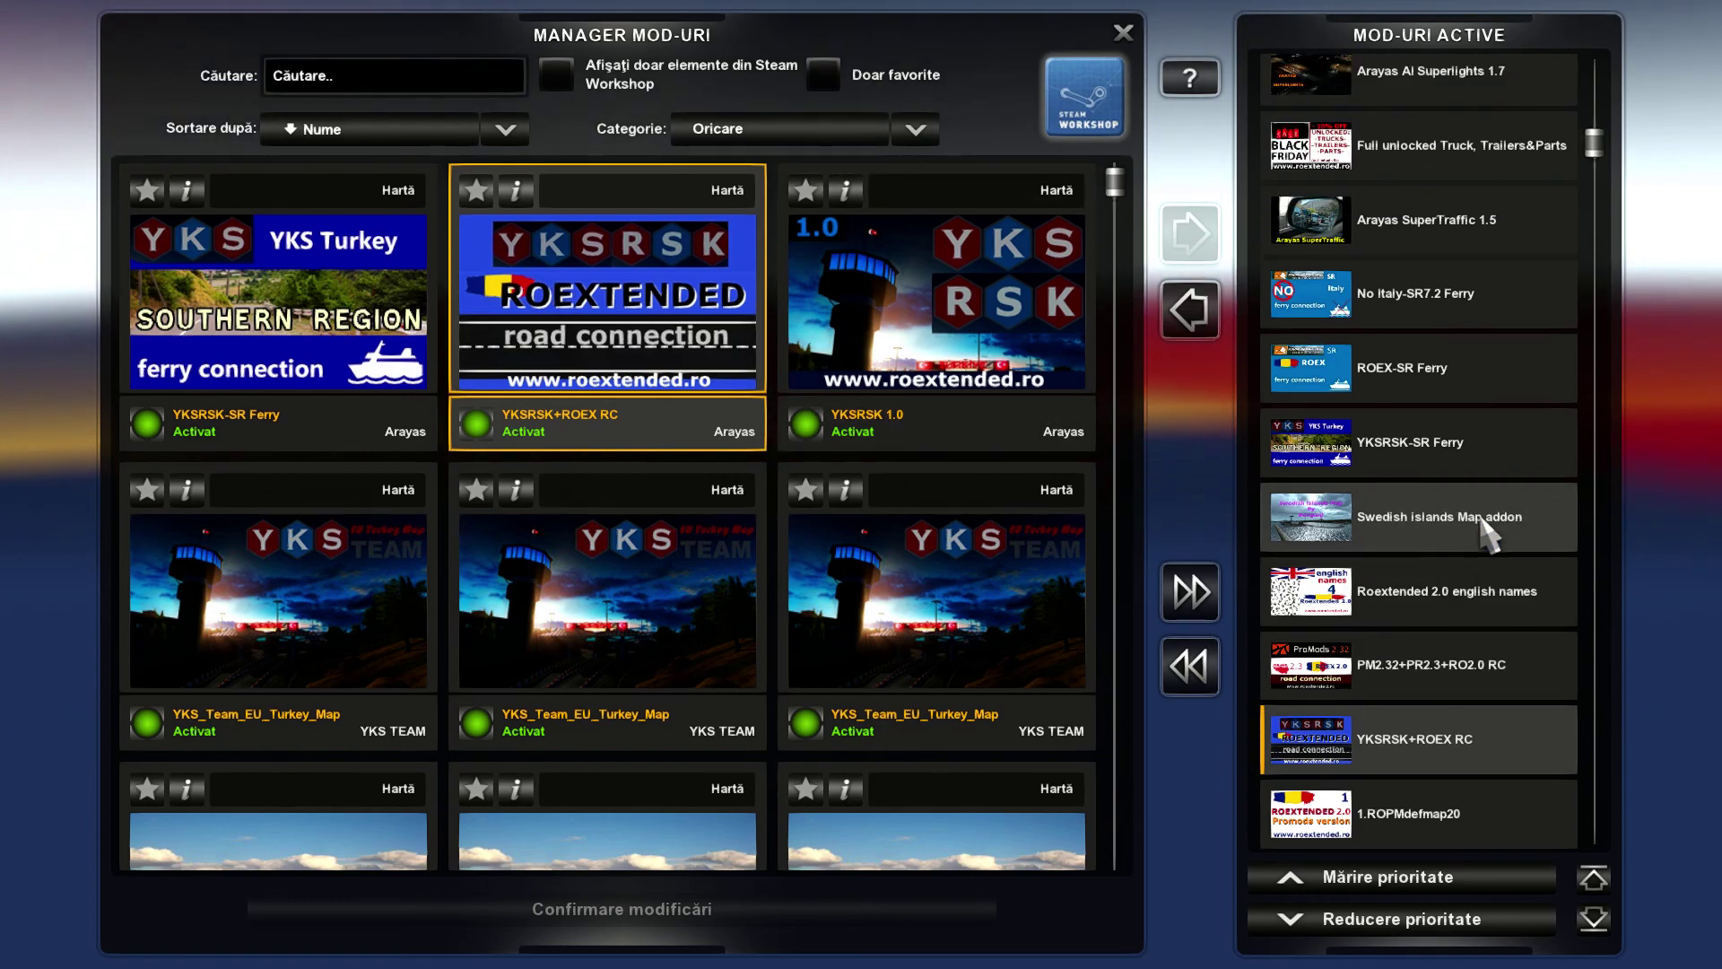
scroll(1479, 518, up, 2)
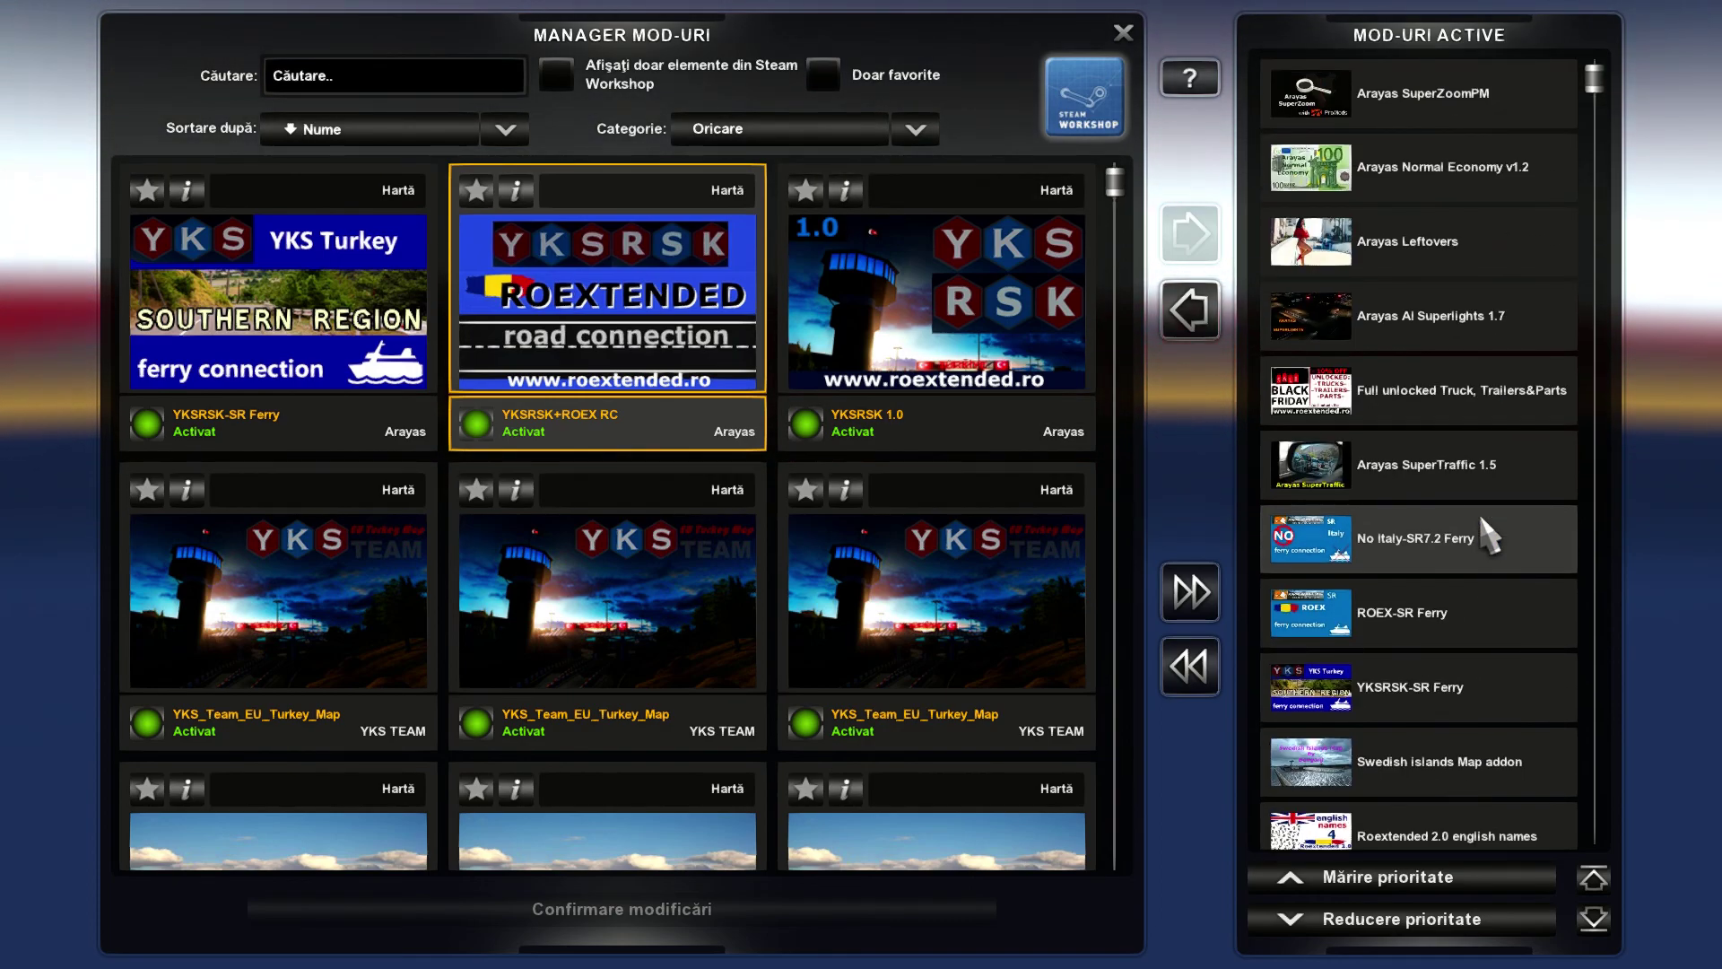
click(1399, 95)
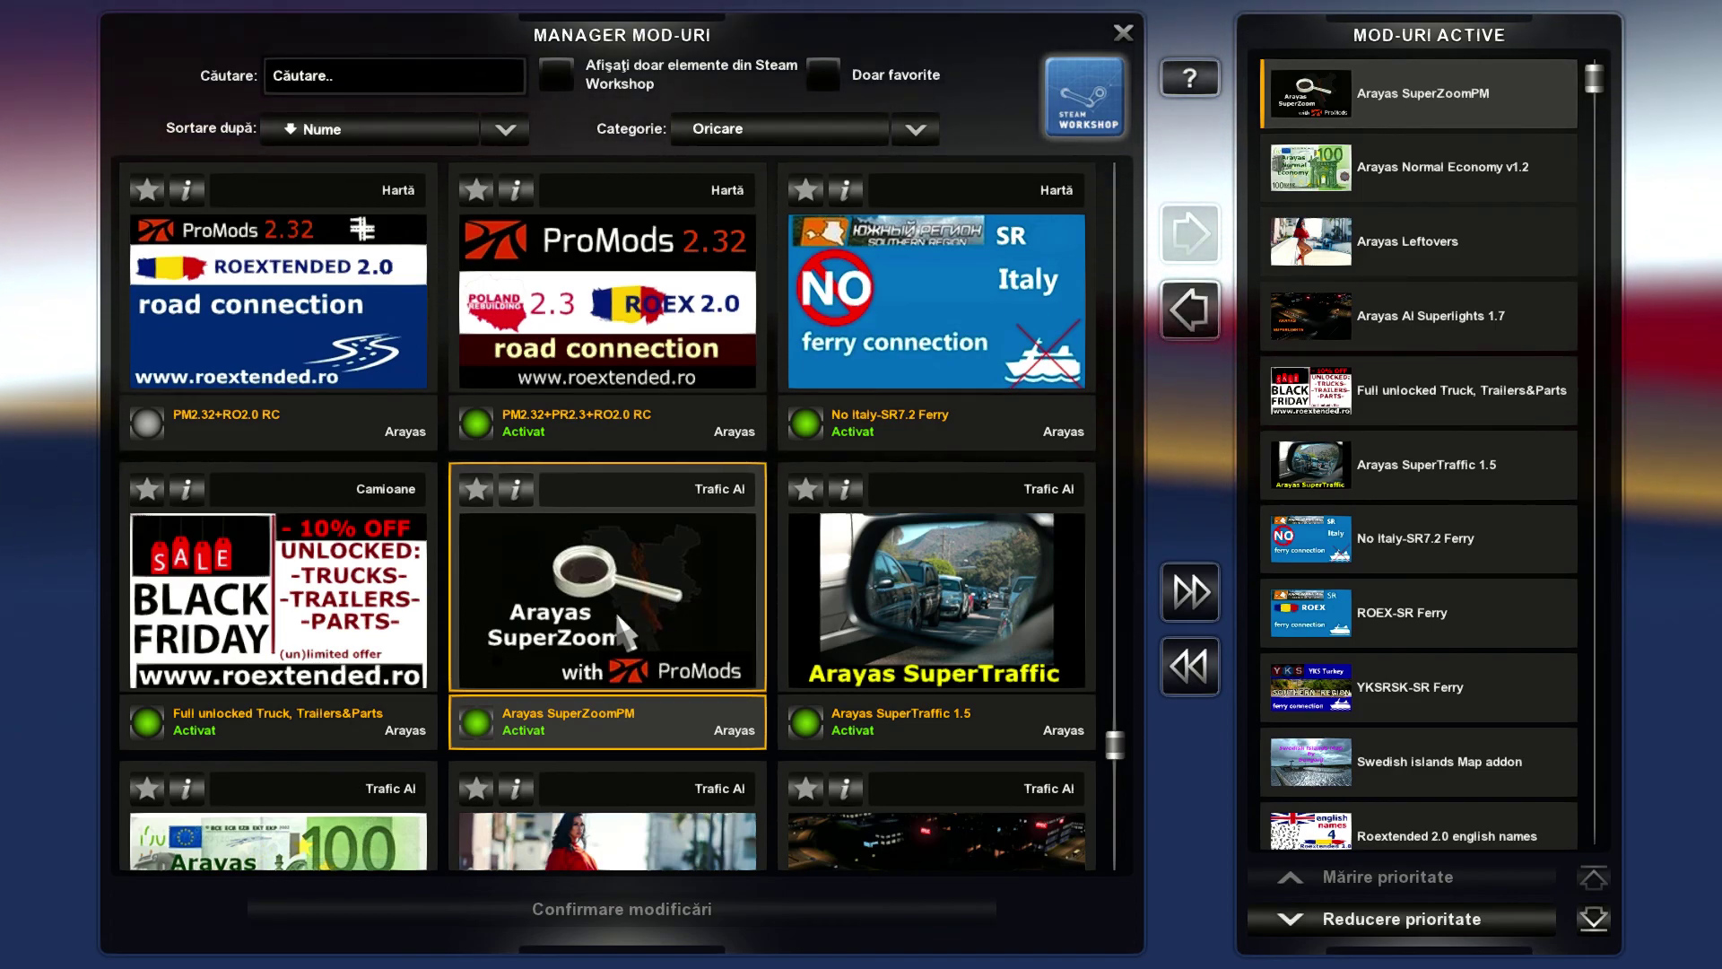
Exit the Mod Manager with Esc and confirm with Da
key(Escape)
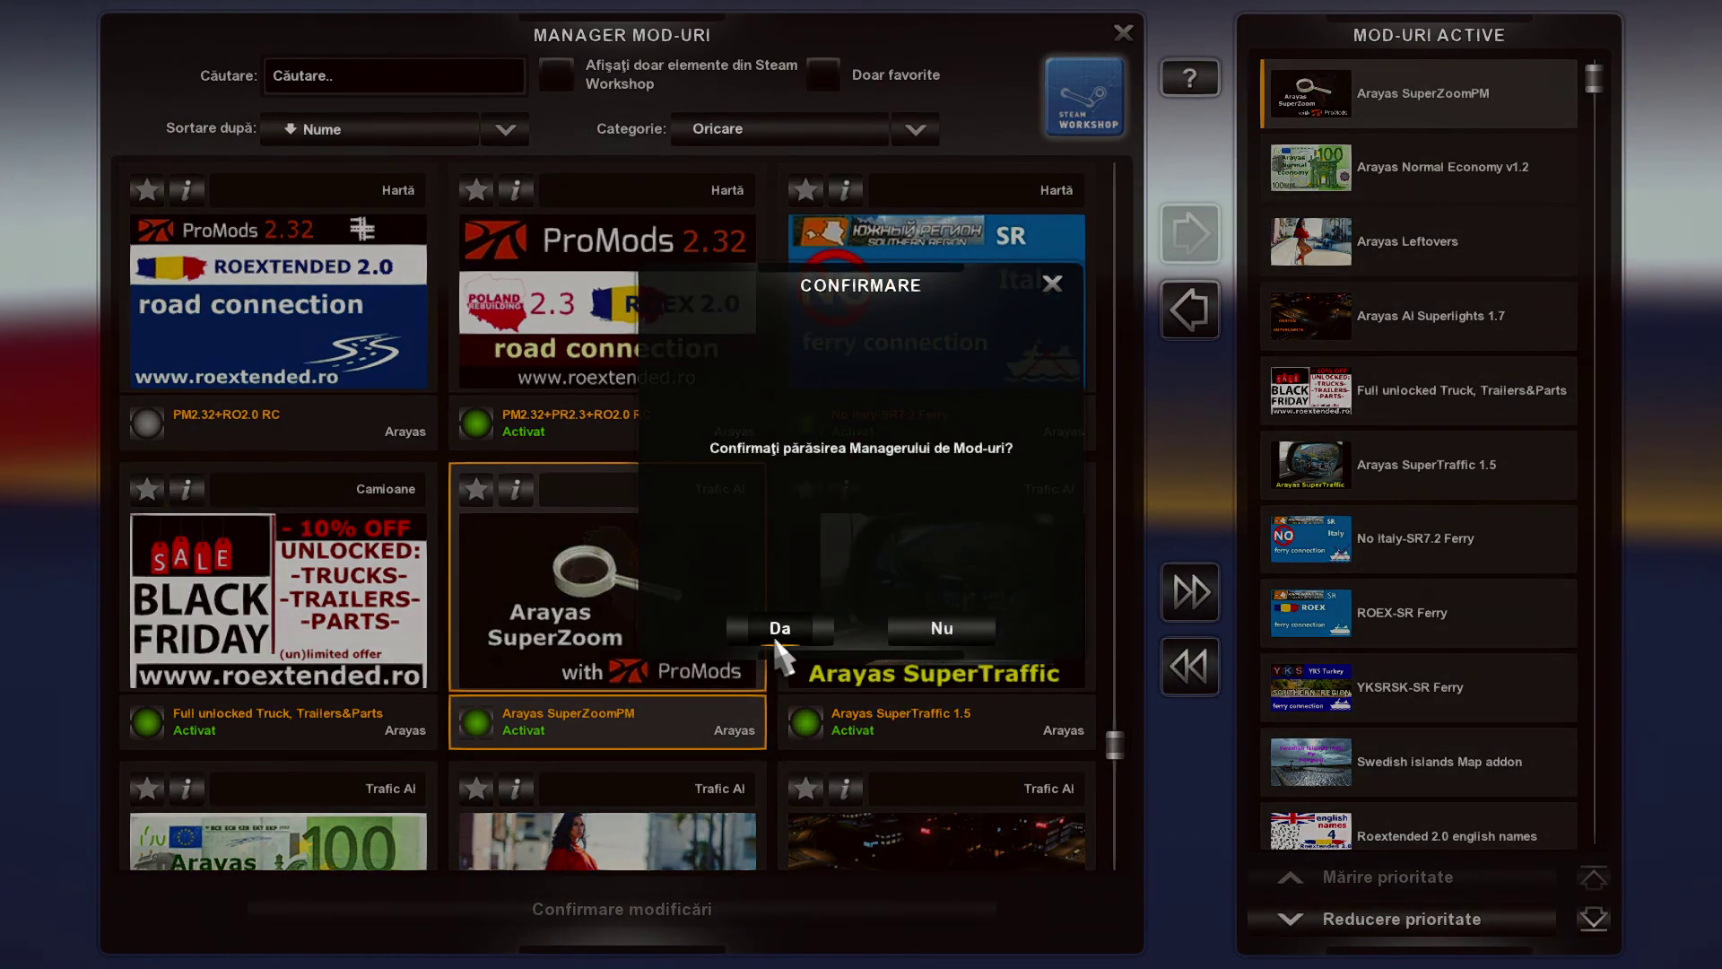
click(774, 638)
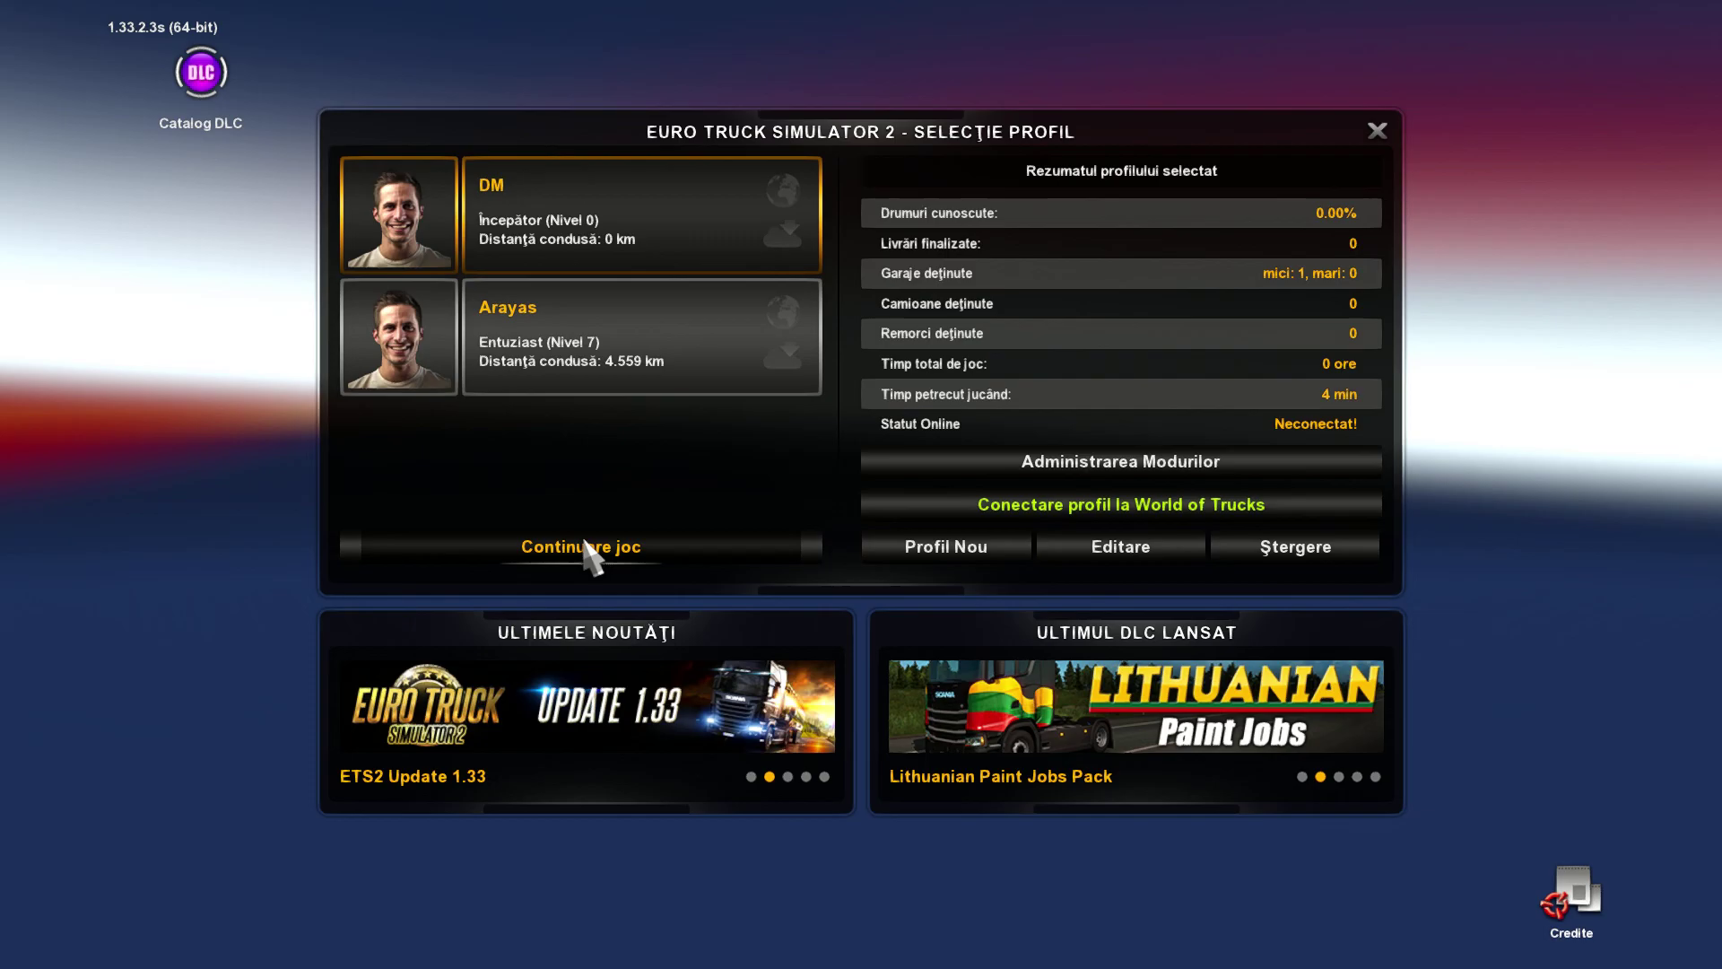
Load the profile with Continuare joc and wait for the game to start
click(585, 544)
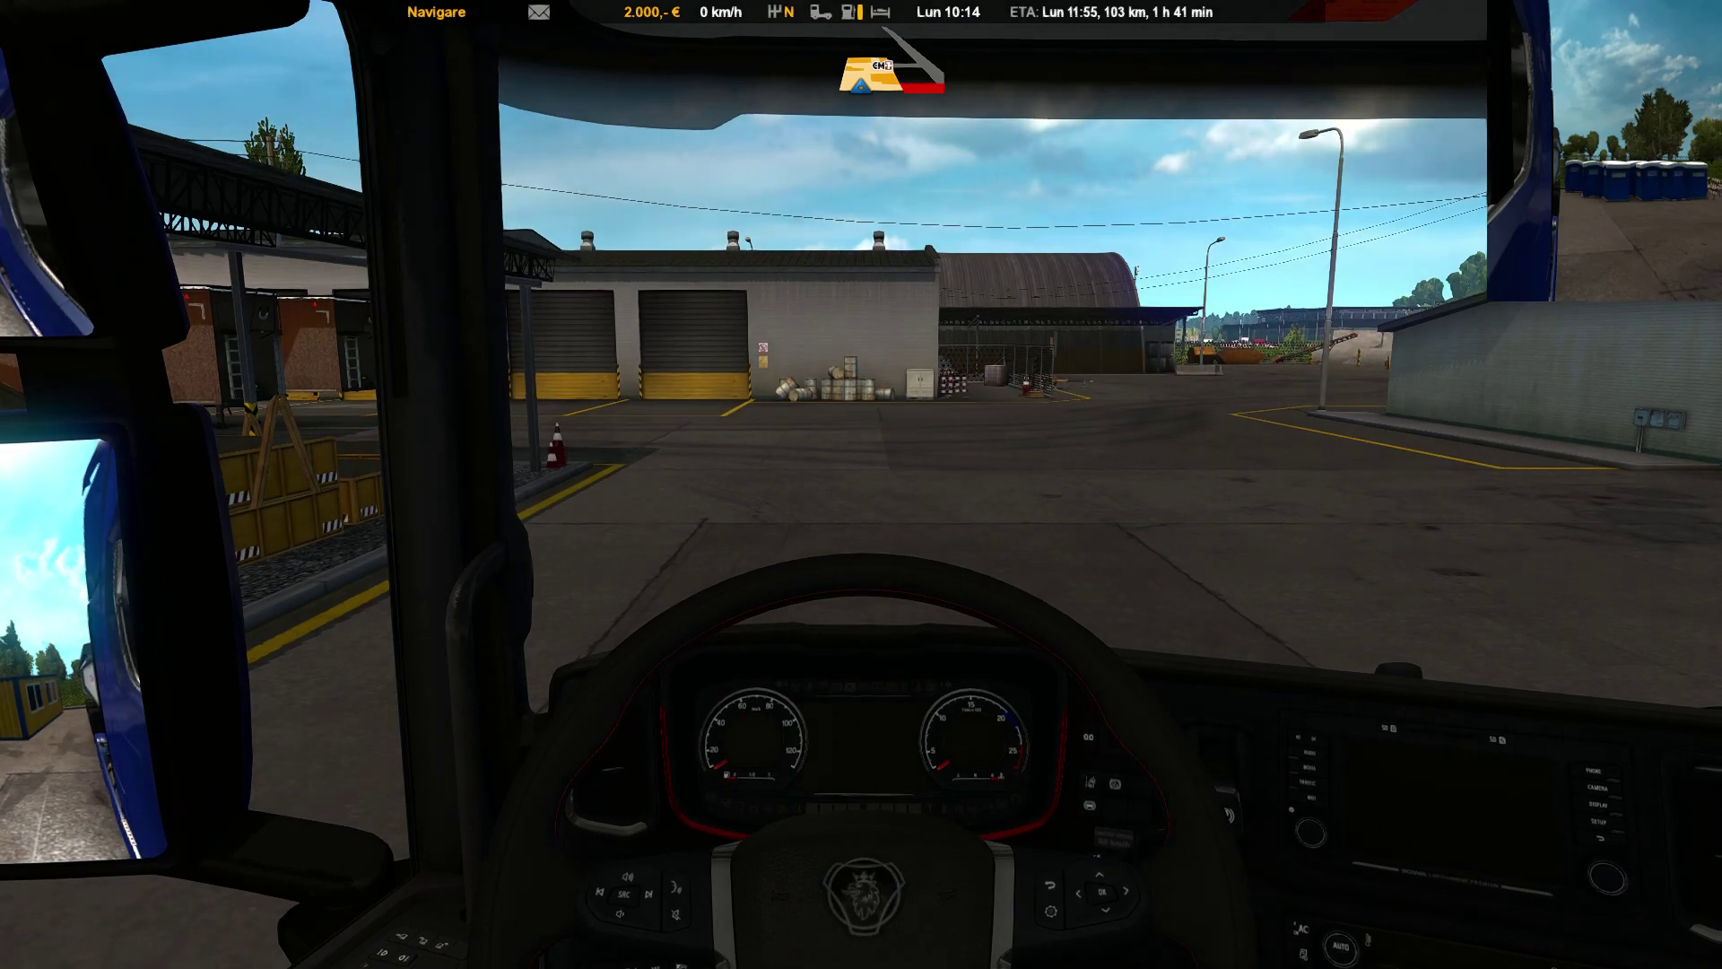
Open the world map and centre it on Serbia and western Romania
key(m)
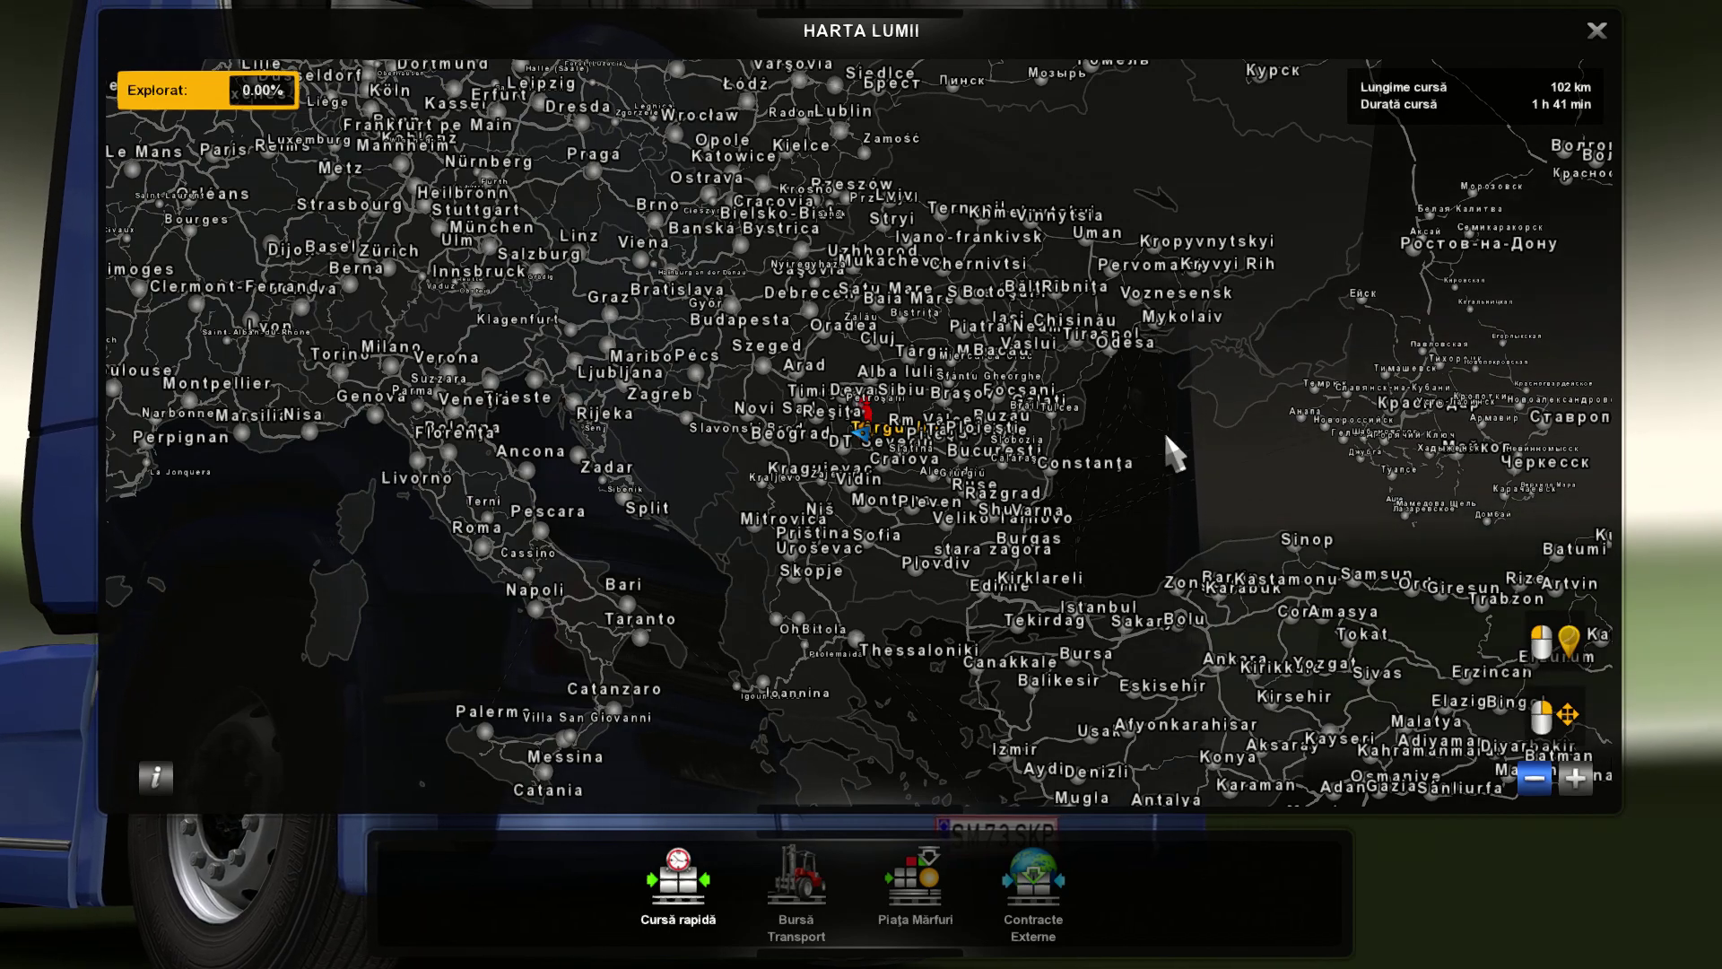
scroll(1166, 438, up, 5)
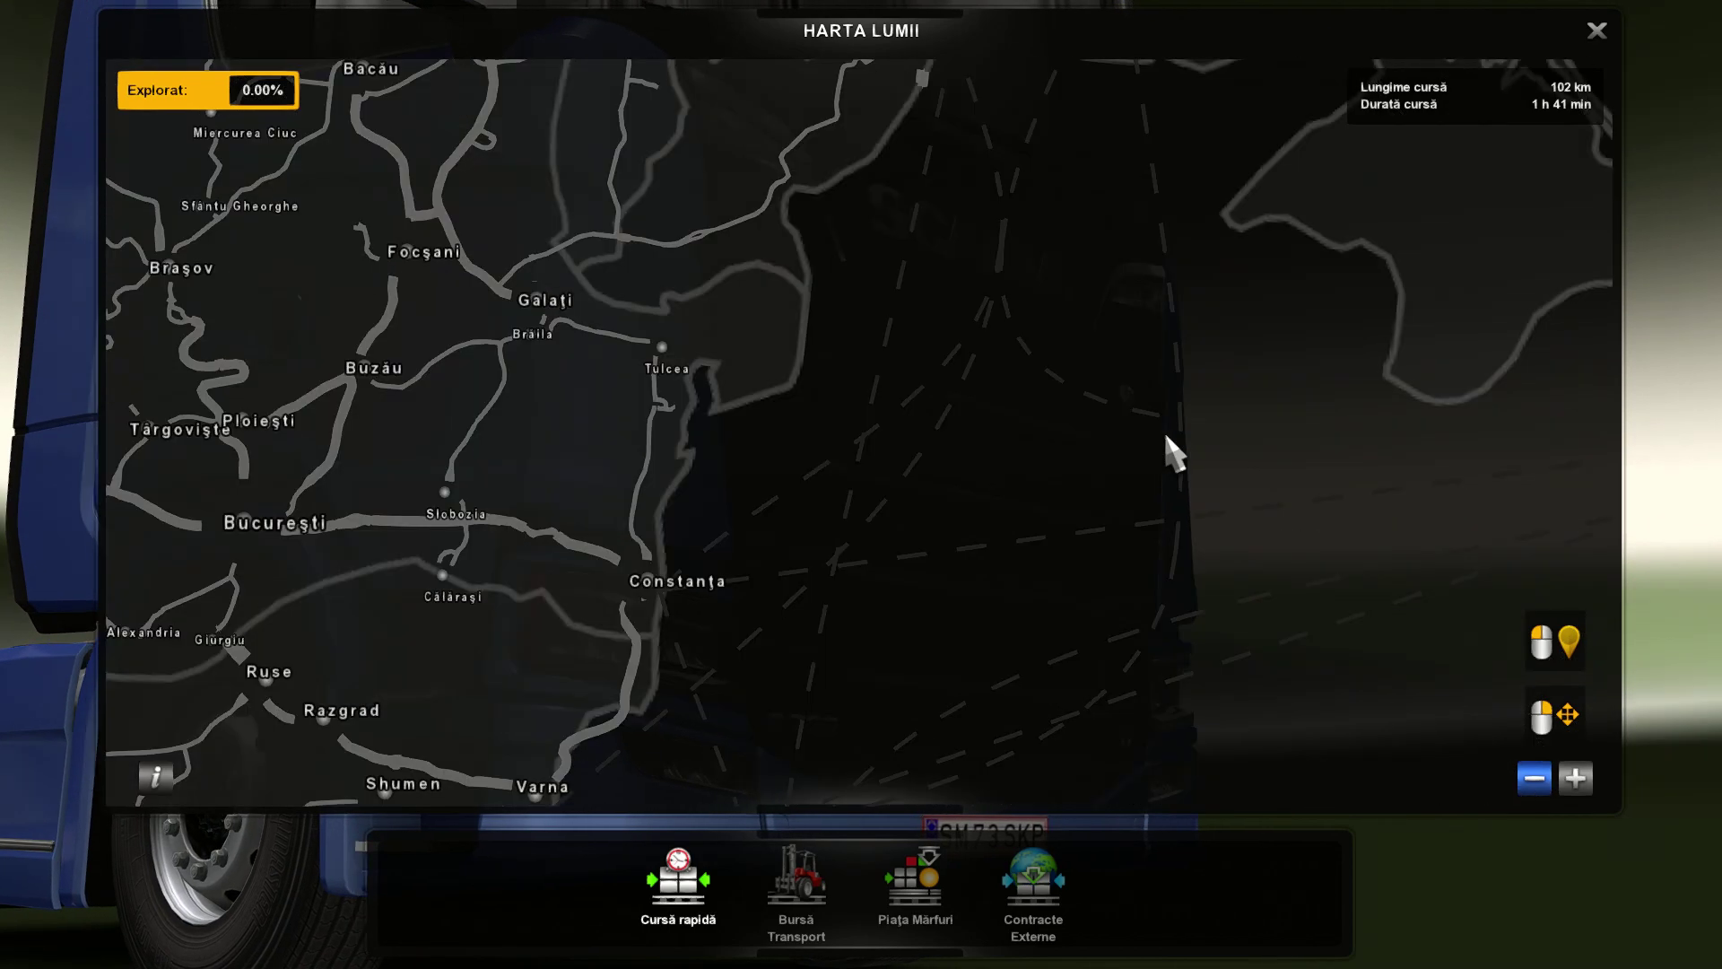
drag(583, 685, 1153, 577)
drag(511, 639, 1206, 541)
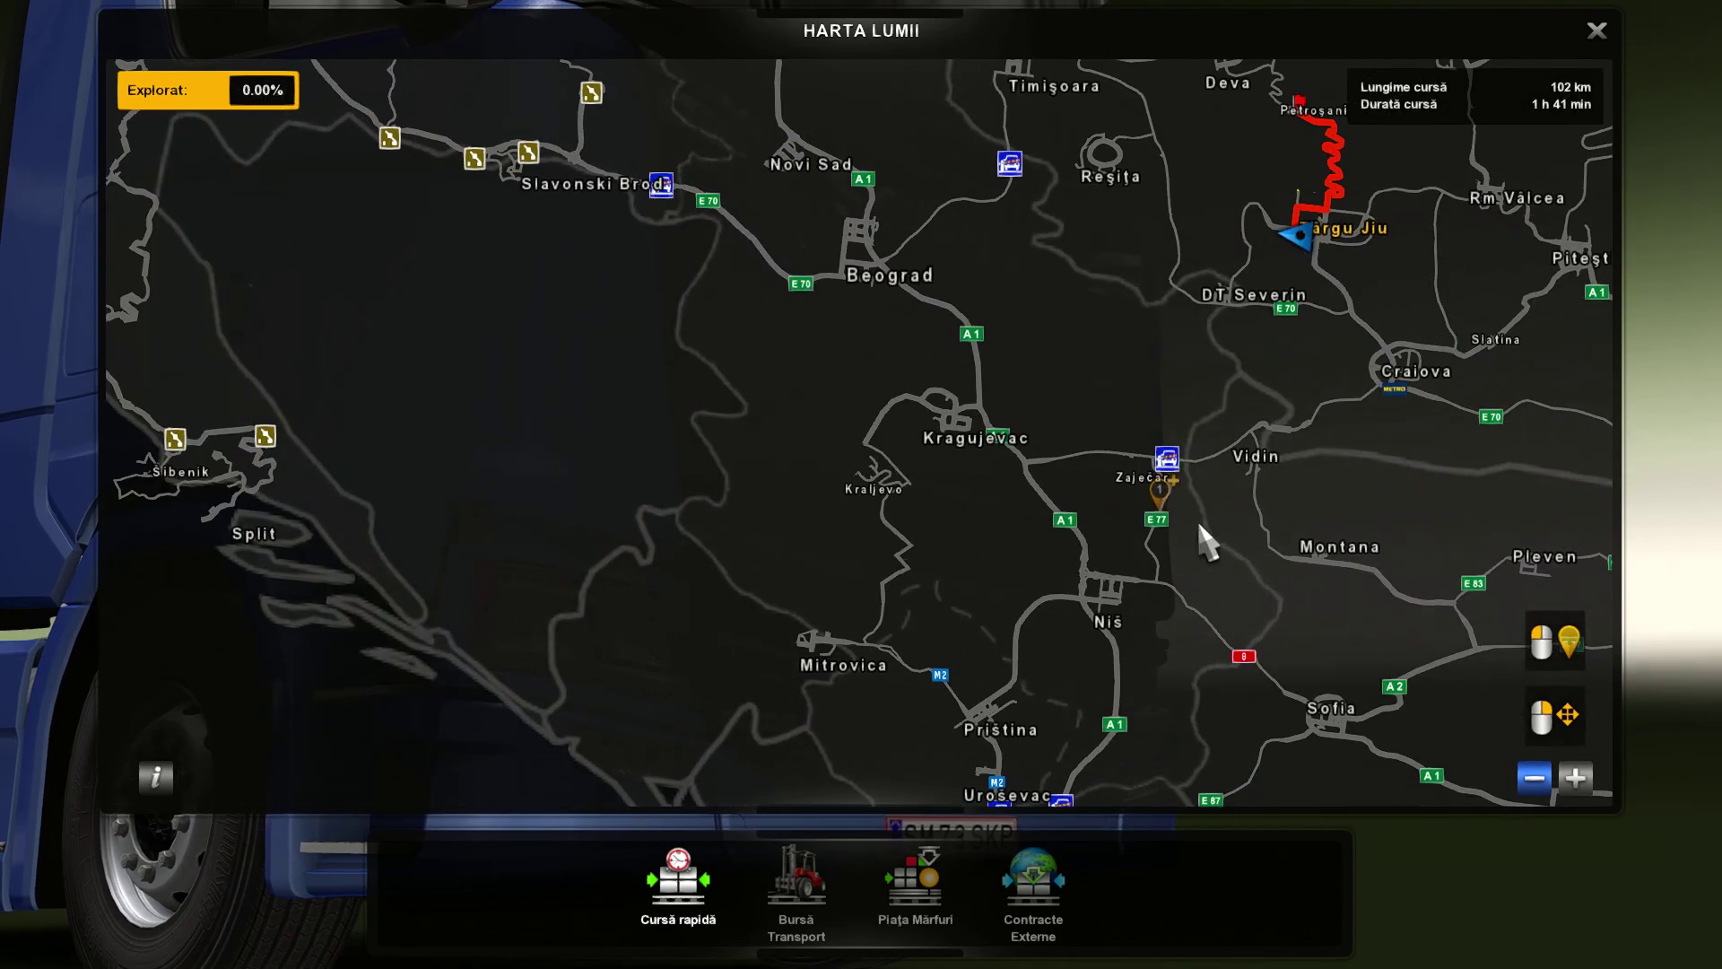
drag(954, 538, 385, 691)
drag(538, 603, 888, 578)
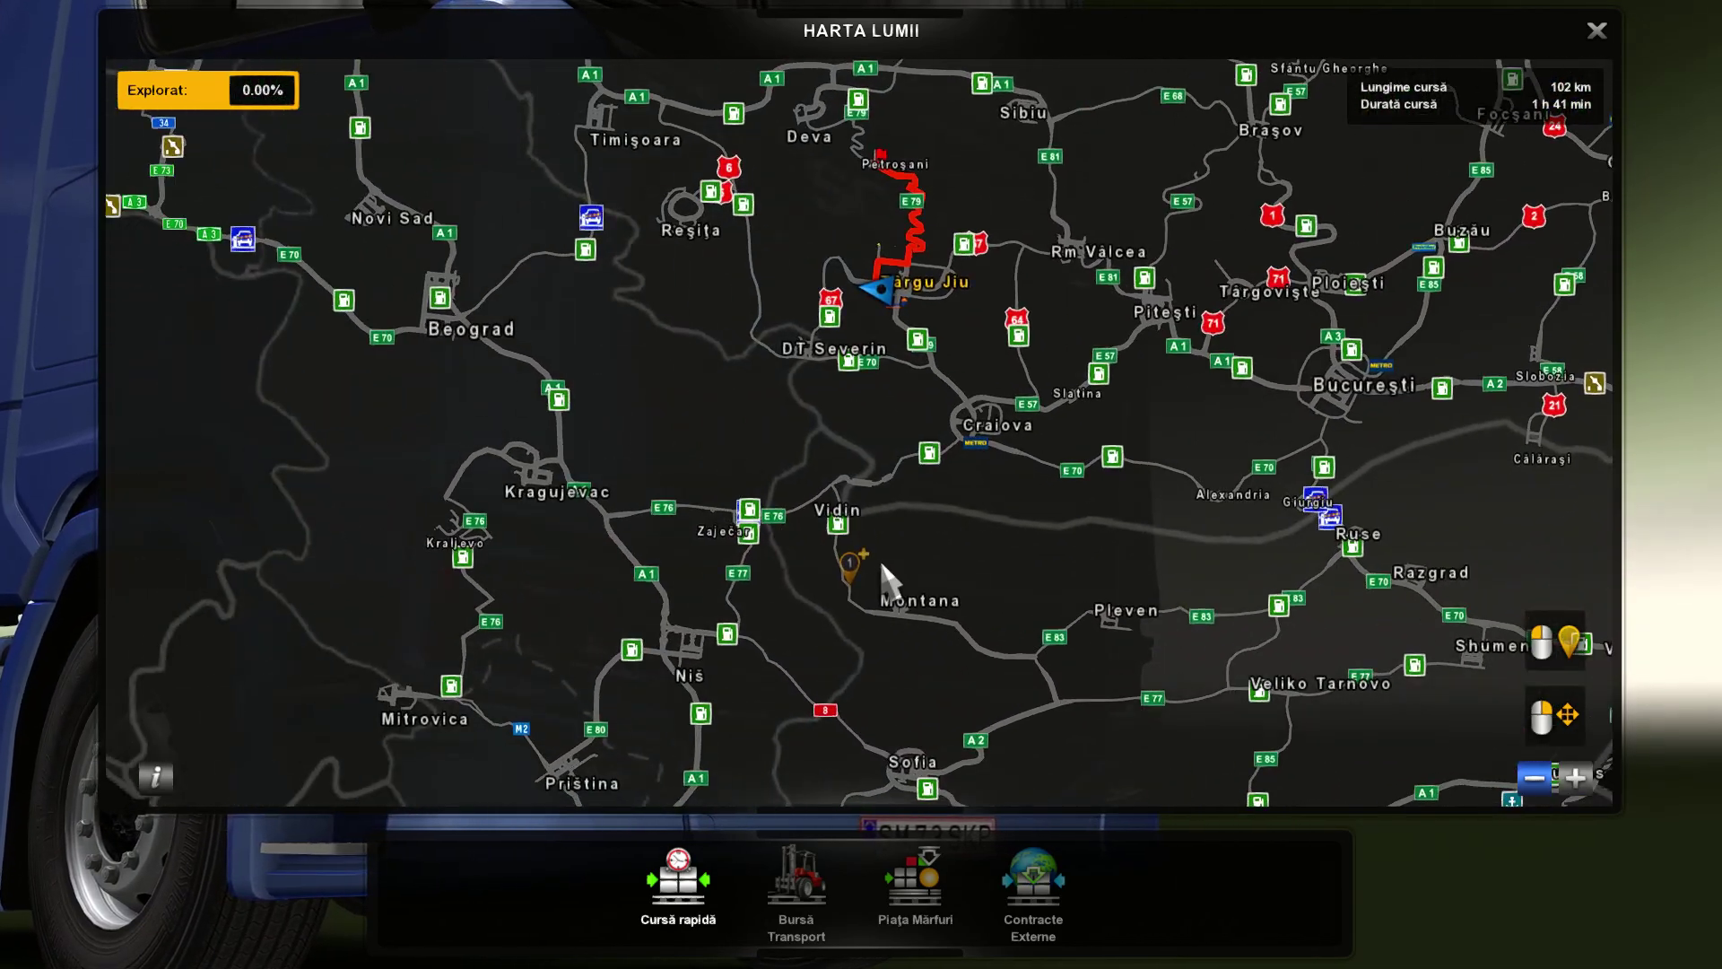
scroll(965, 552, up, 1)
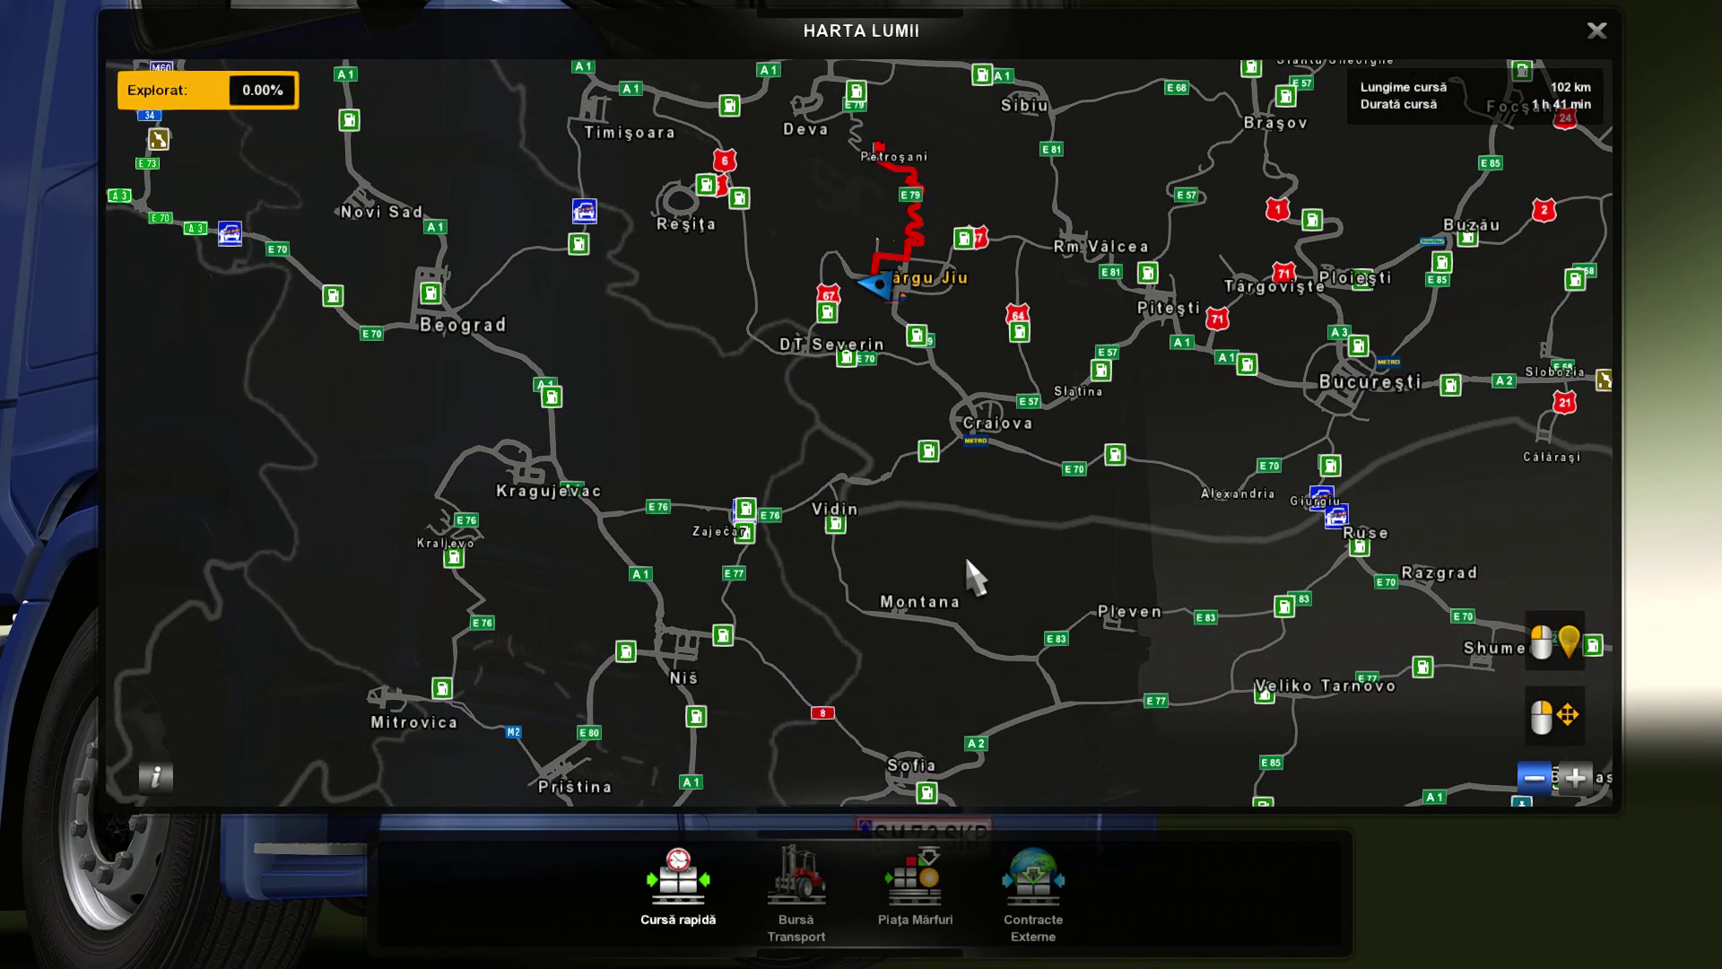
scroll(965, 553, up, 5)
Pan across Craiova, Vidin, Montana and Pleven to inspect the Bulgarian roads
drag(559, 315, 619, 603)
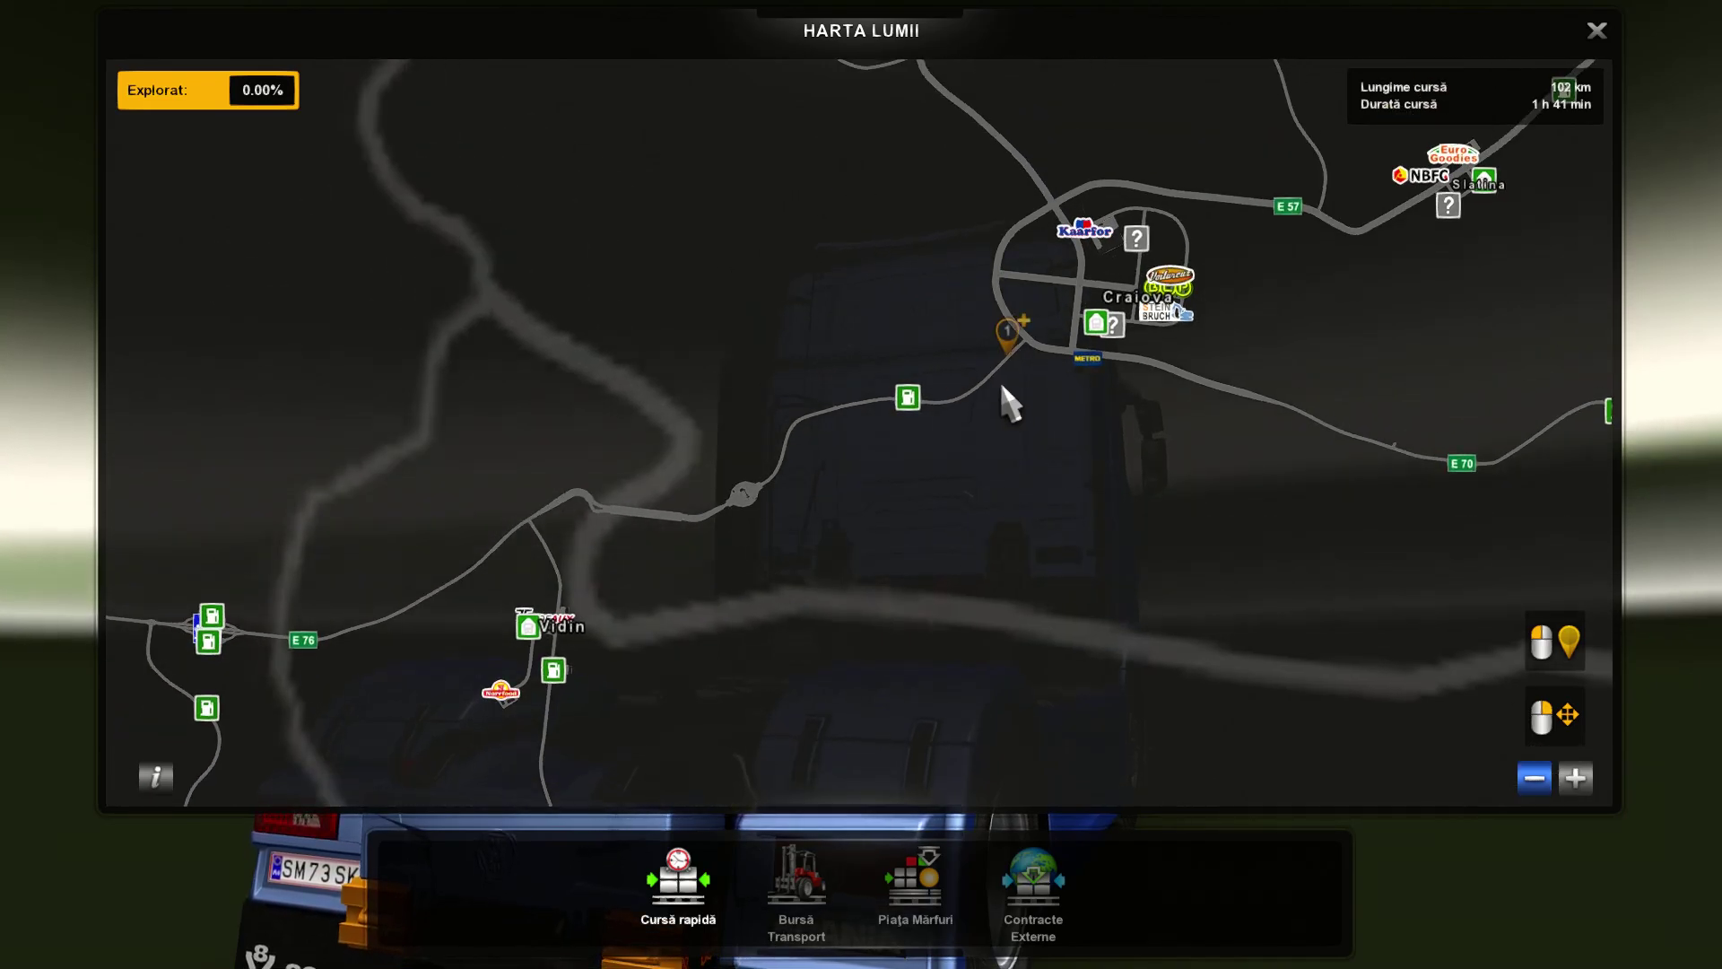
drag(819, 454, 853, 278)
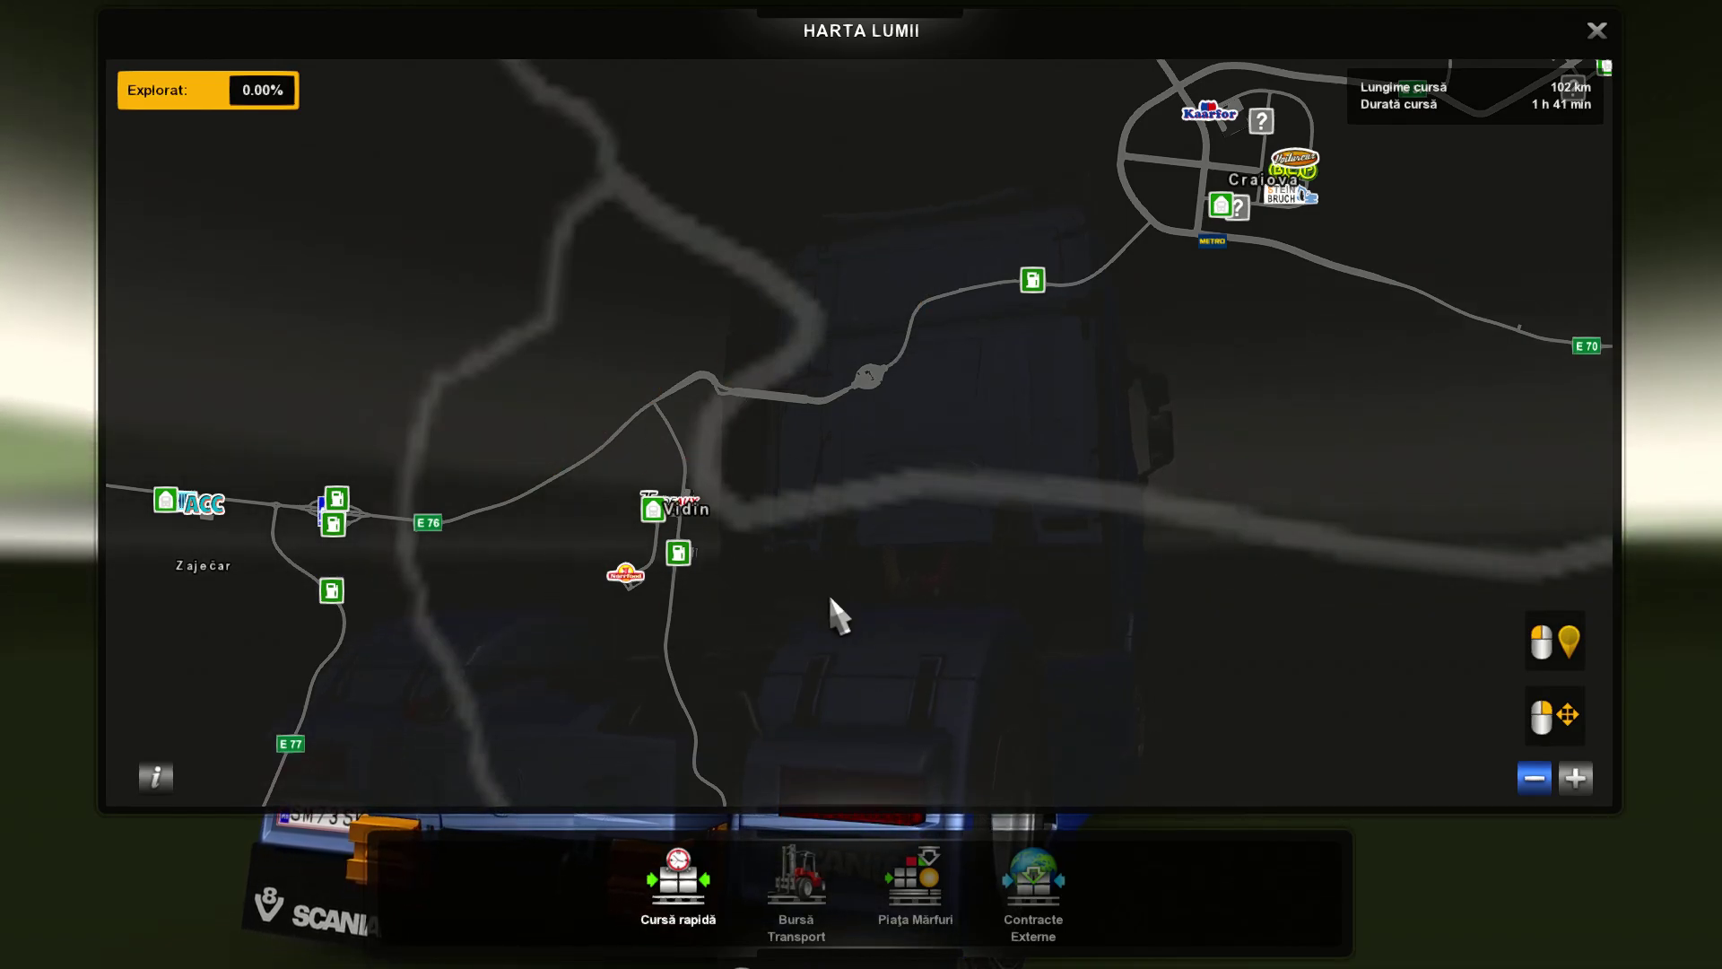
mouse_move(830, 599)
mouse_down()
mouse_move(692, 373)
mouse_move(561, 242)
mouse_up()
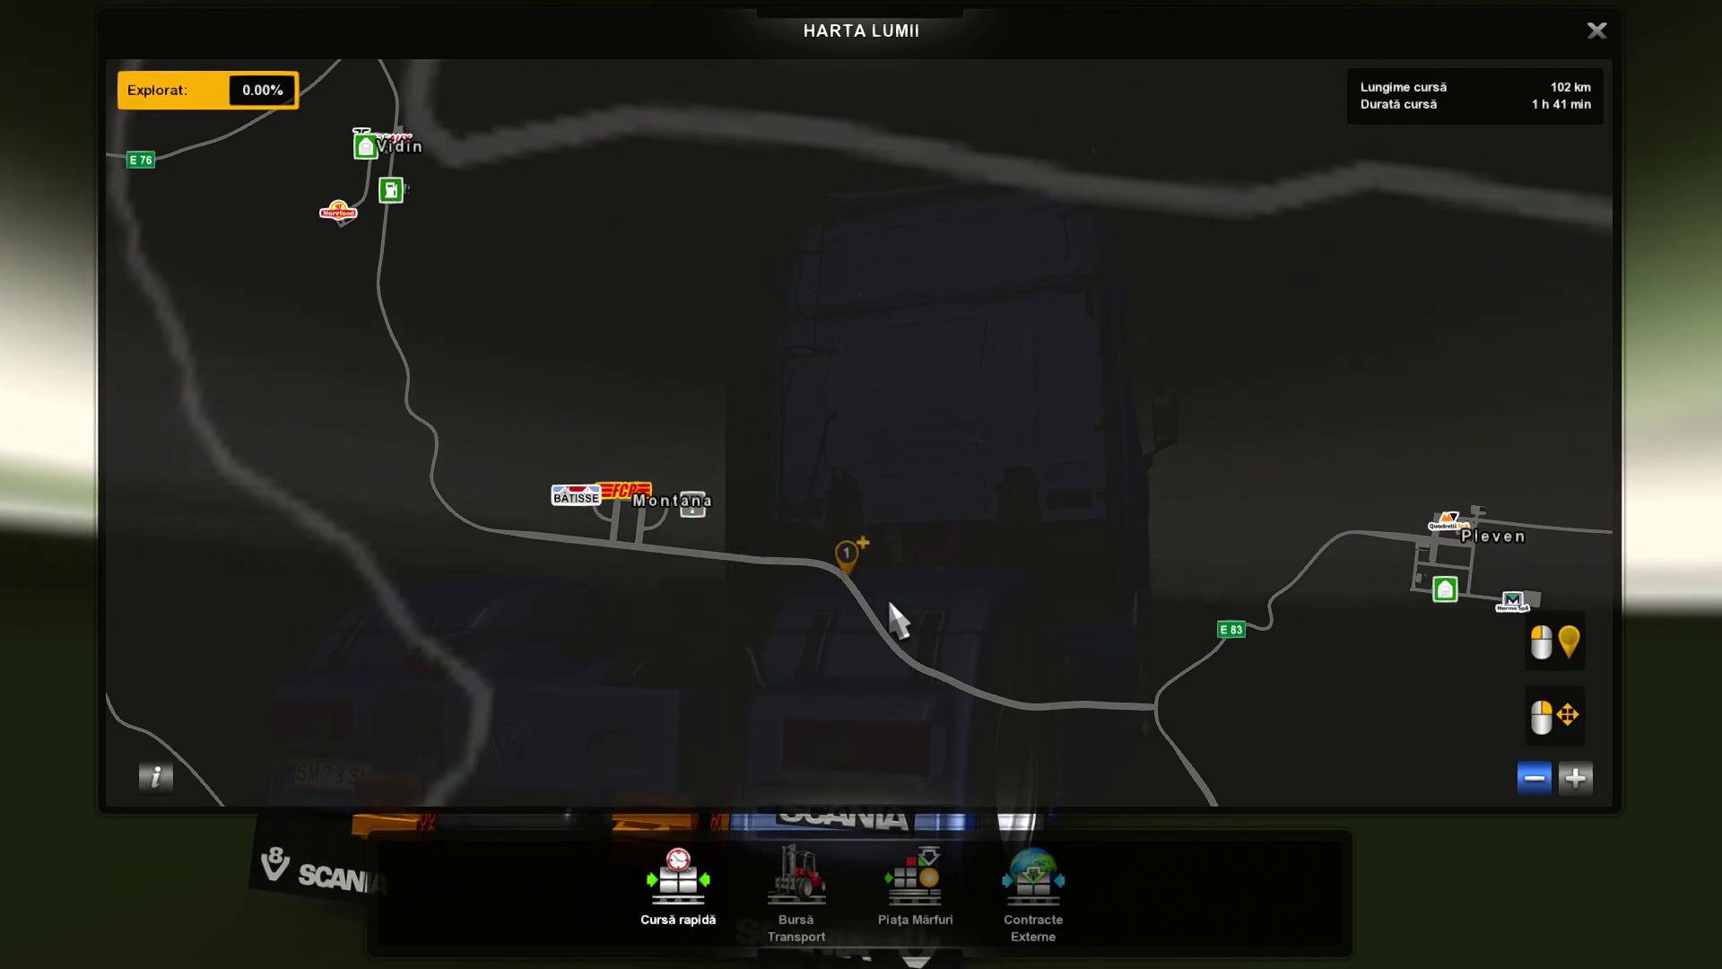
drag(896, 435, 1090, 682)
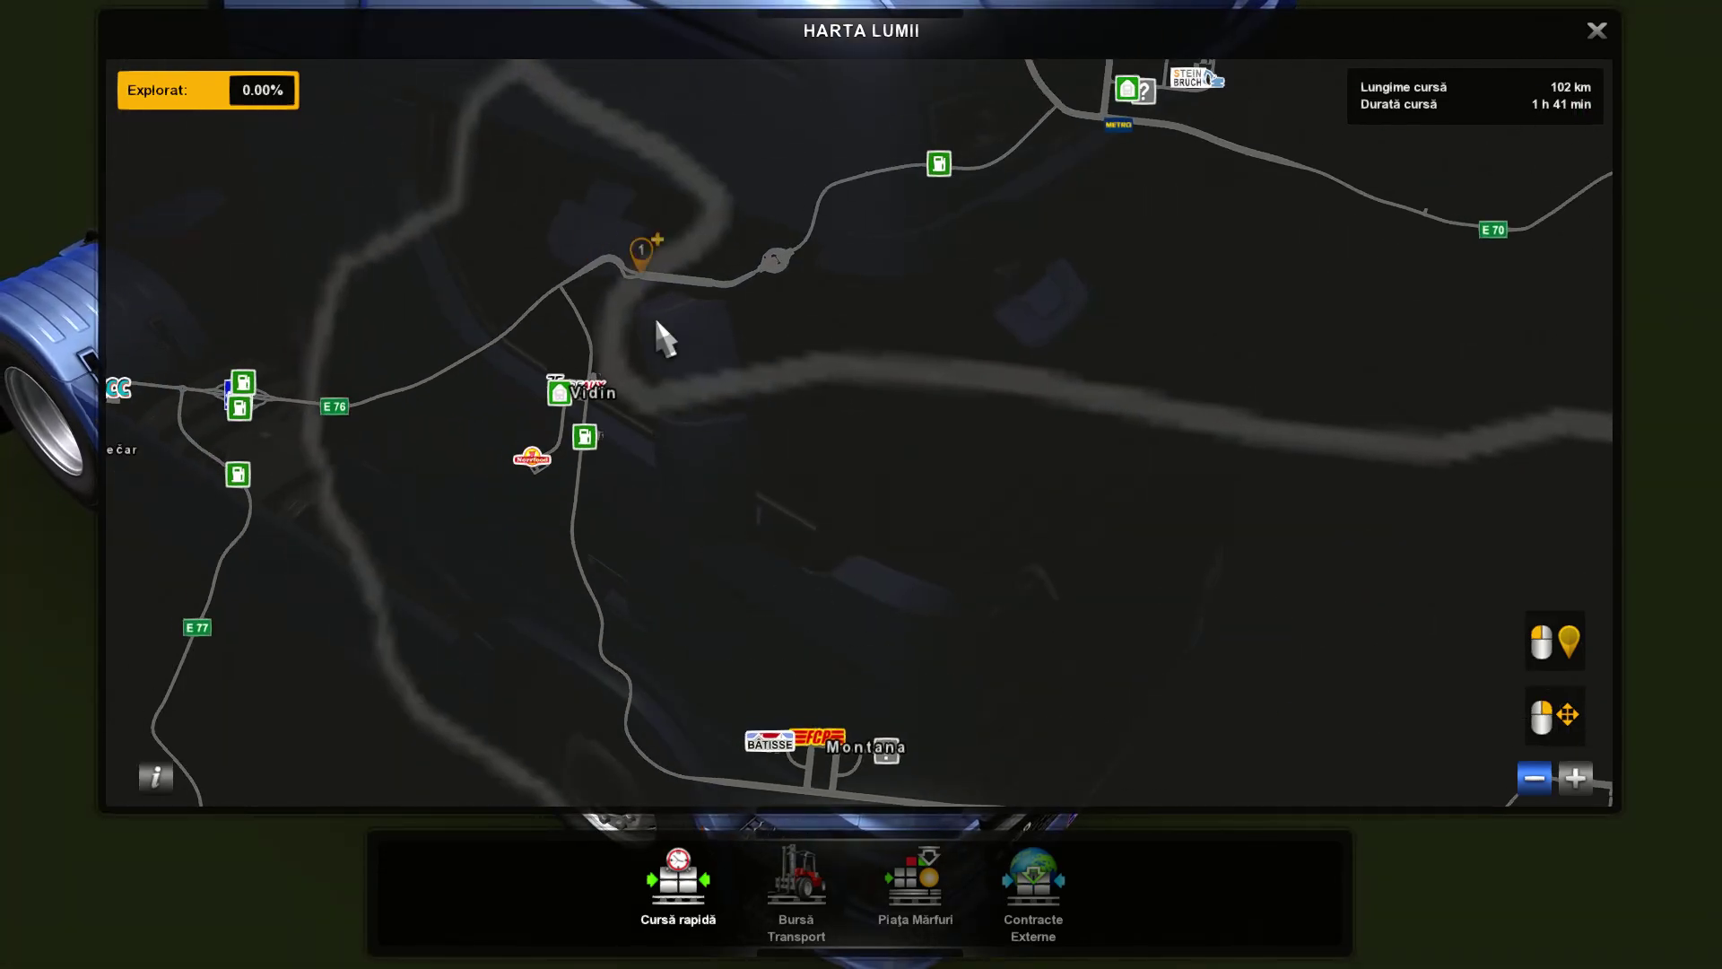
scroll(812, 381, down, 5)
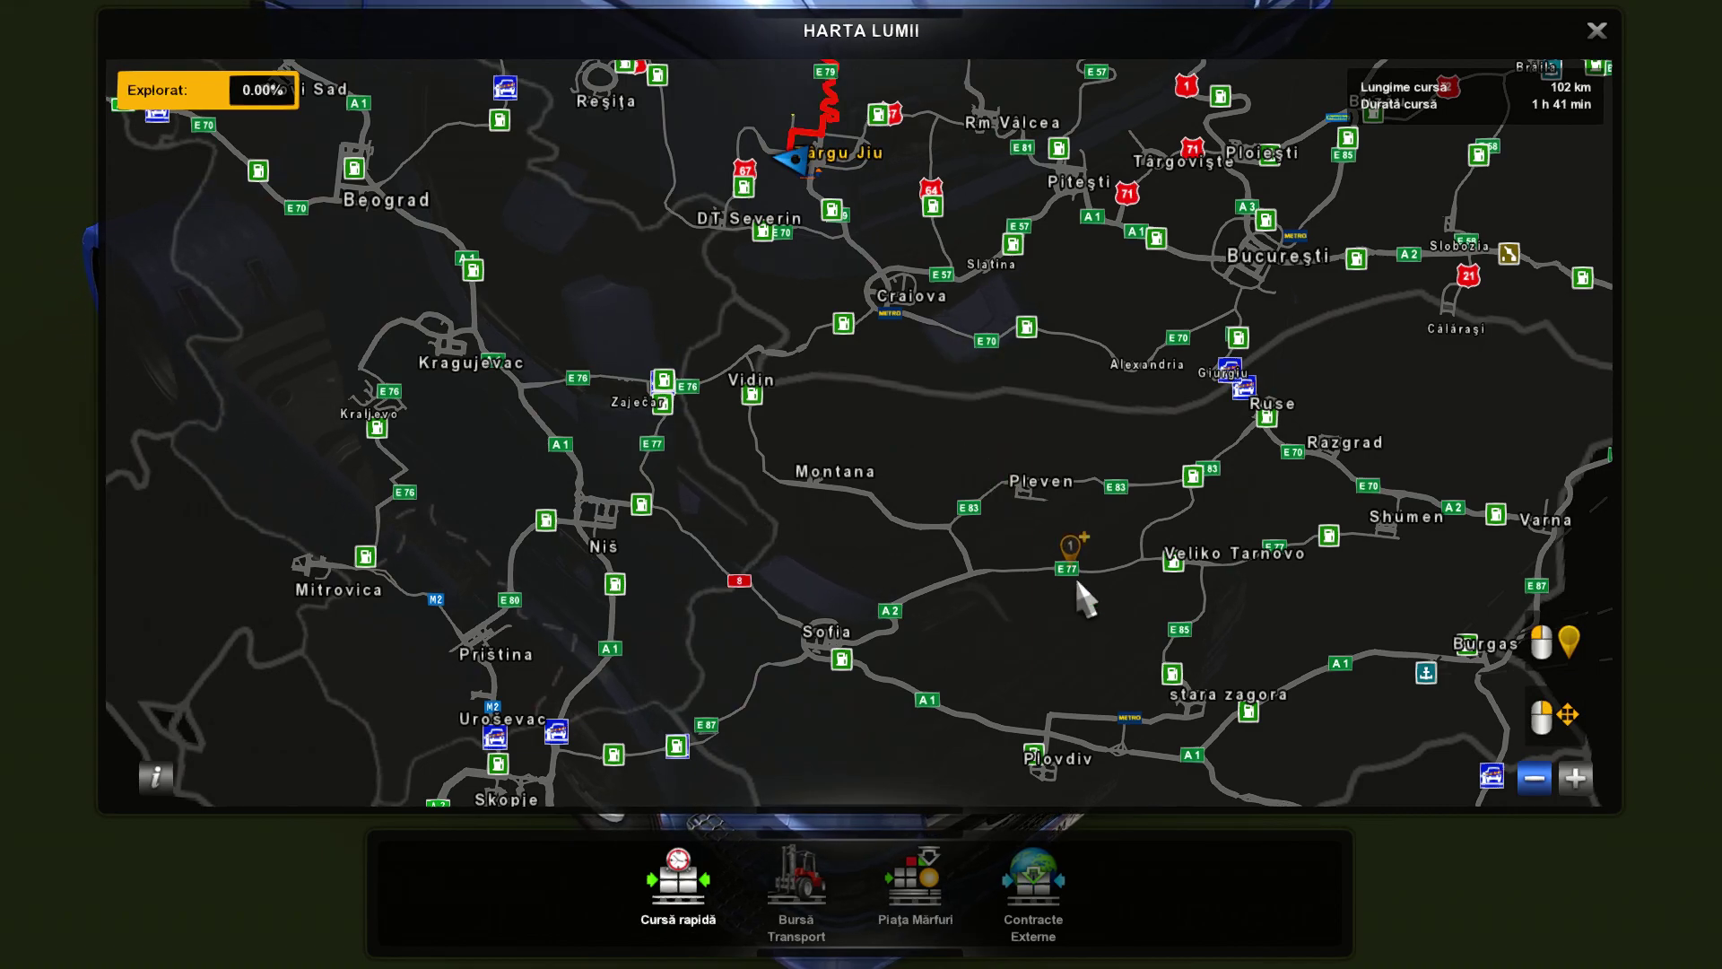
Zoom in on Istanbul and pan to show the Edirne–Kirklareli link and 102 km route
scroll(1049, 582, down, 8)
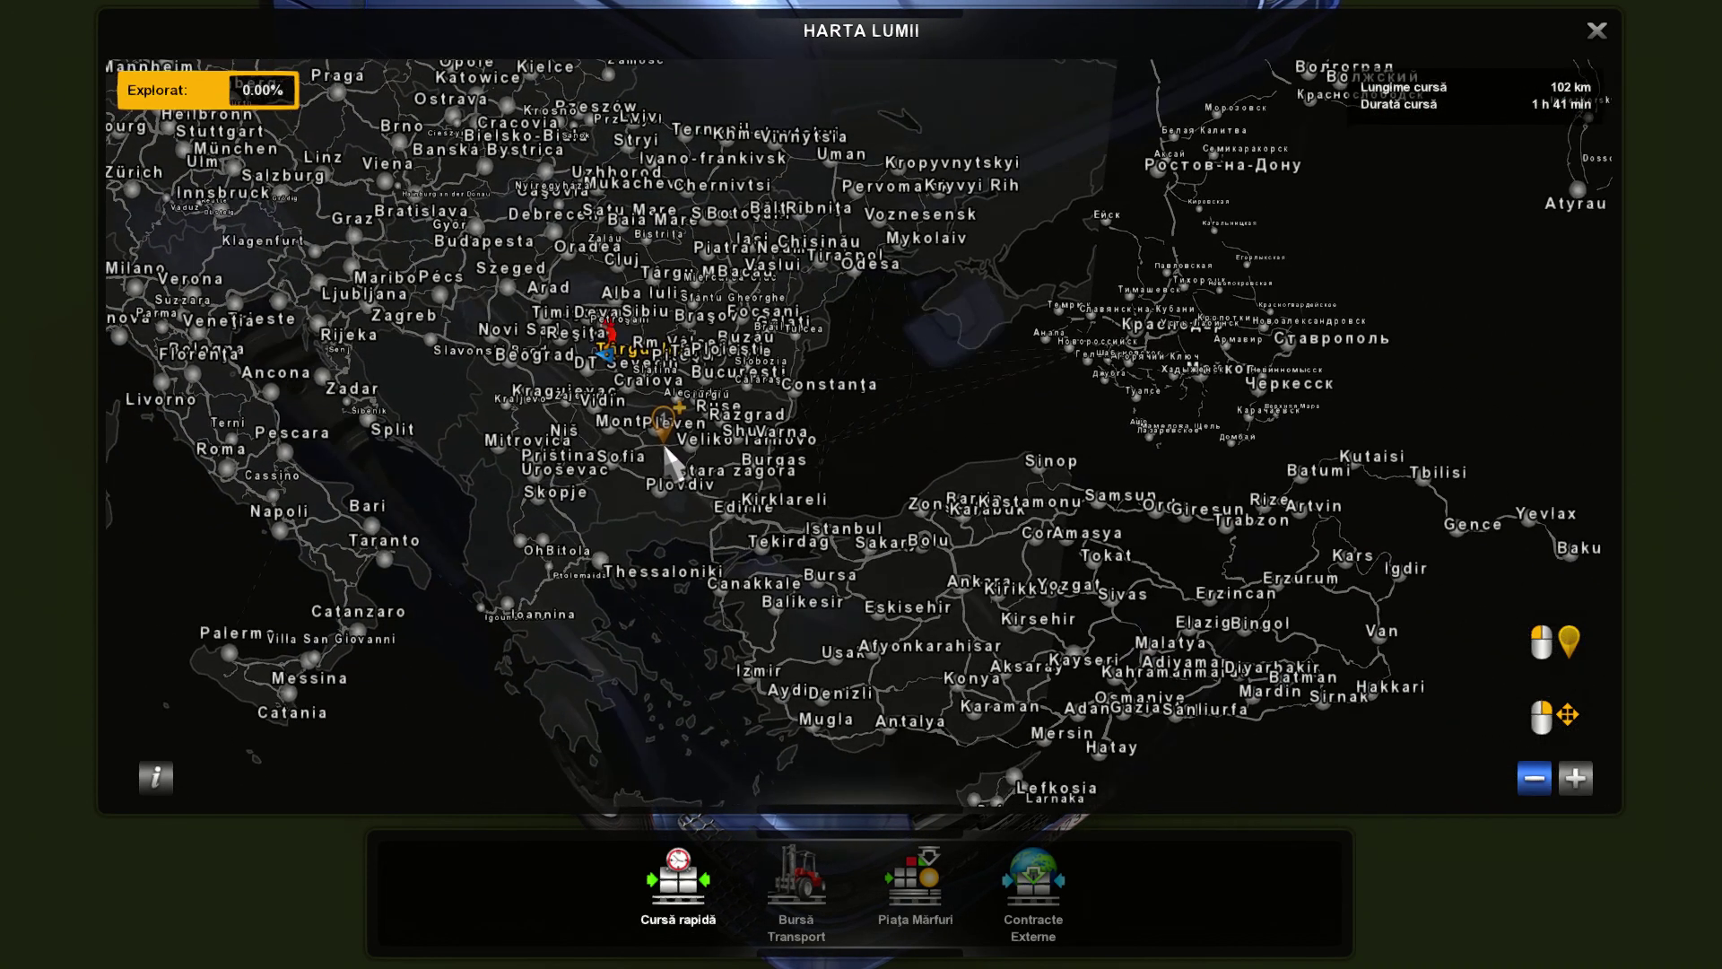
scroll(818, 543, up, 5)
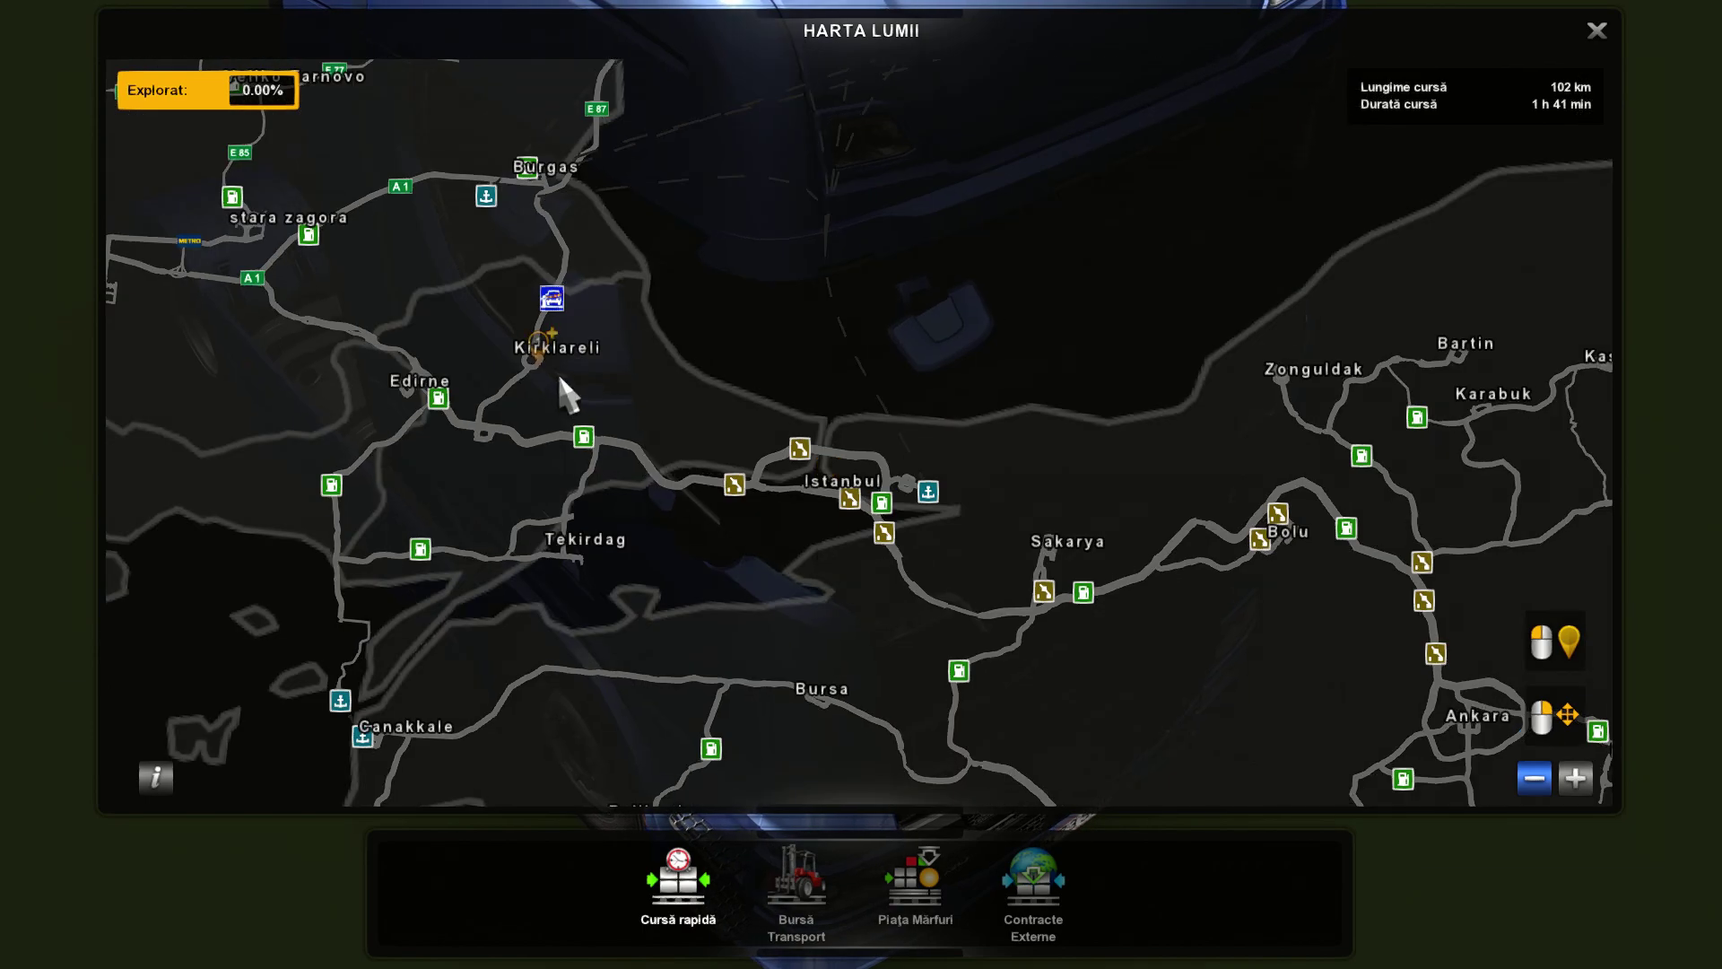
mouse_move(568, 384)
mouse_down()
mouse_move(595, 373)
mouse_move(823, 498)
mouse_up()
scroll(823, 497, down, 1)
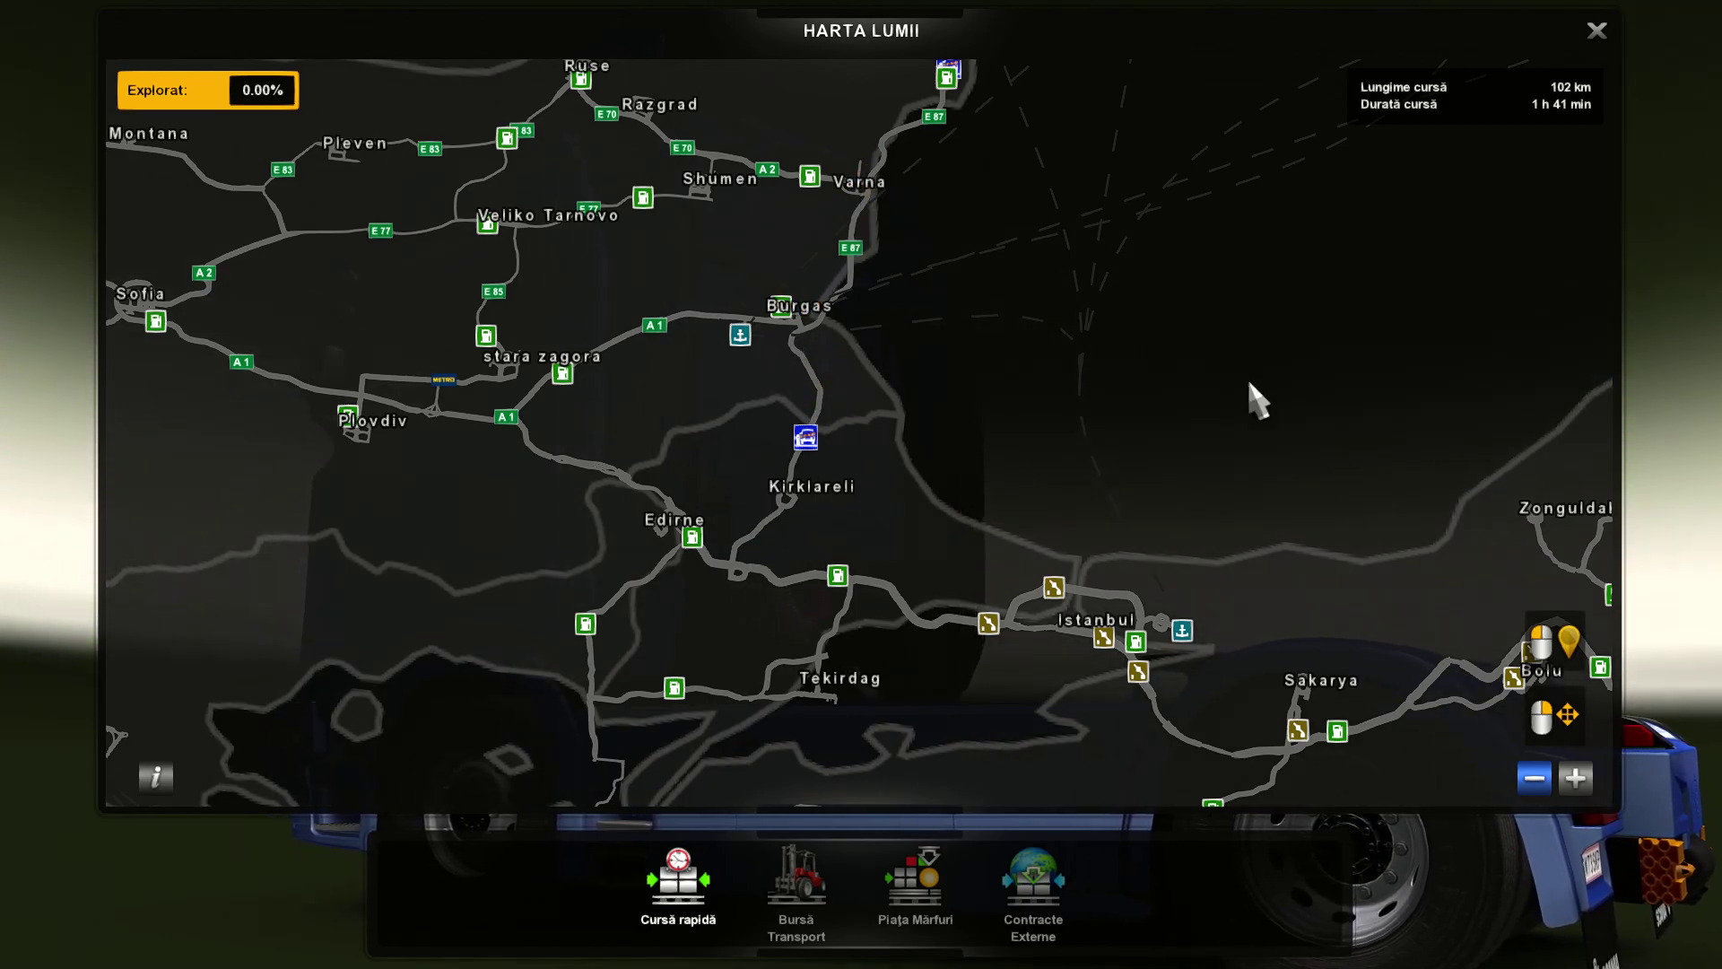
Survey the map across Poland, Ukraine and the Black Sea coast at Constanța
drag(1295, 418, 918, 381)
scroll(916, 374, down, 5)
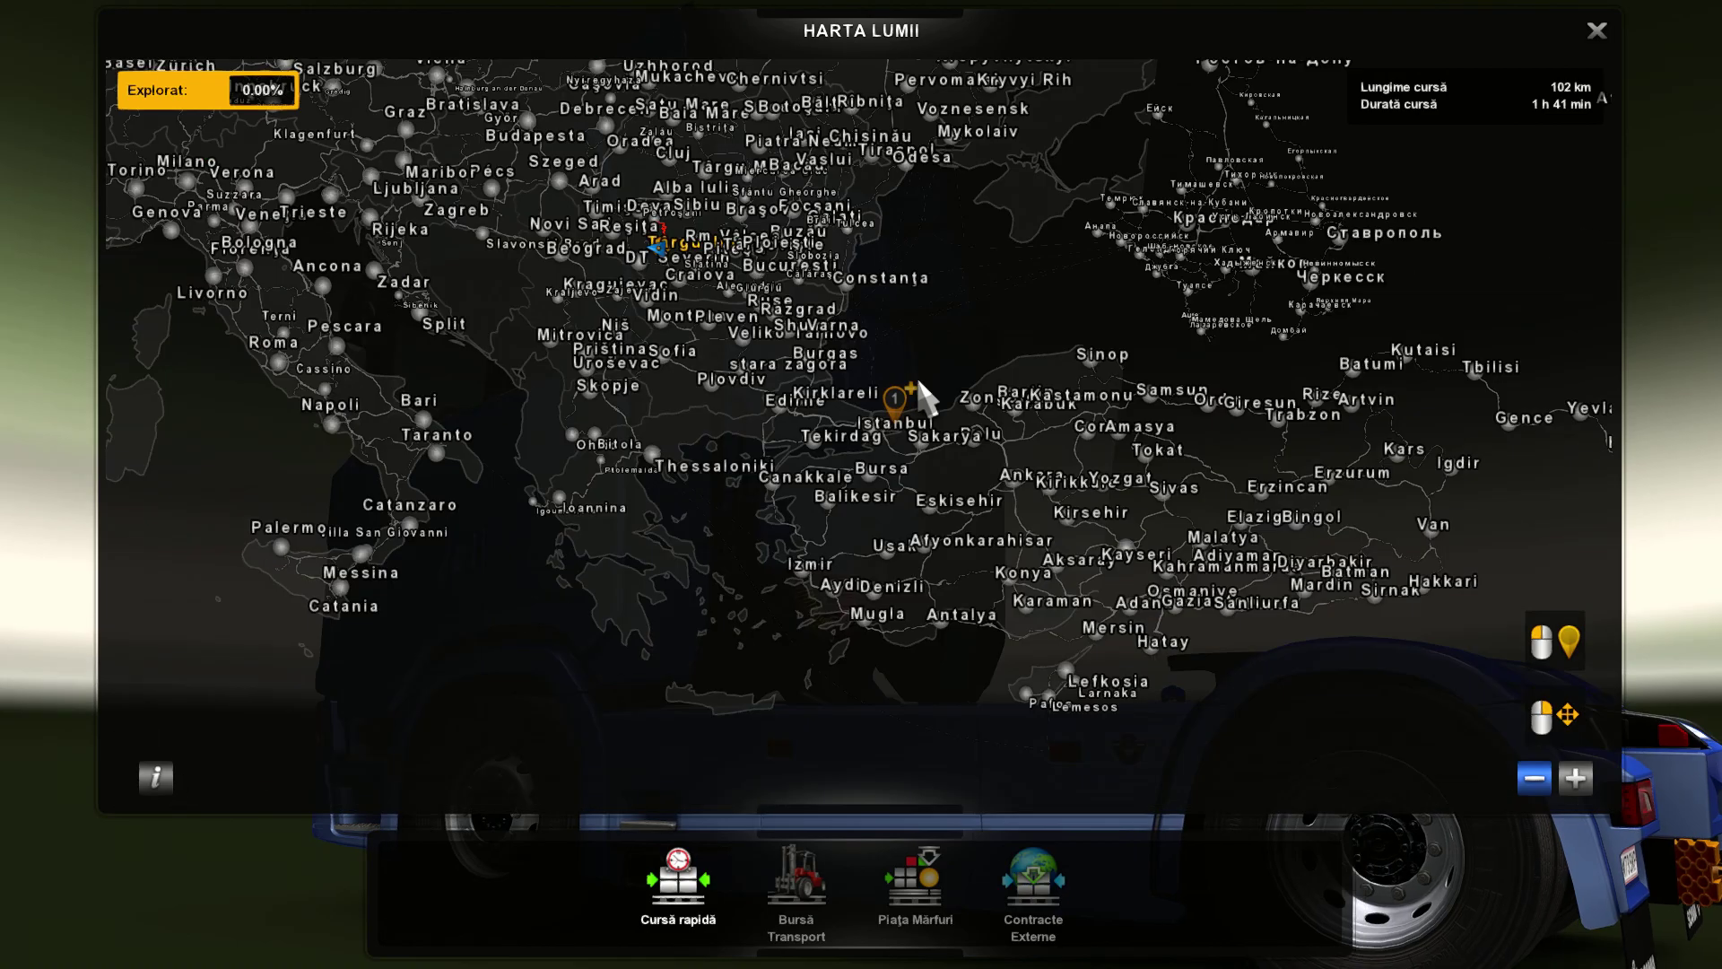
drag(960, 437, 725, 521)
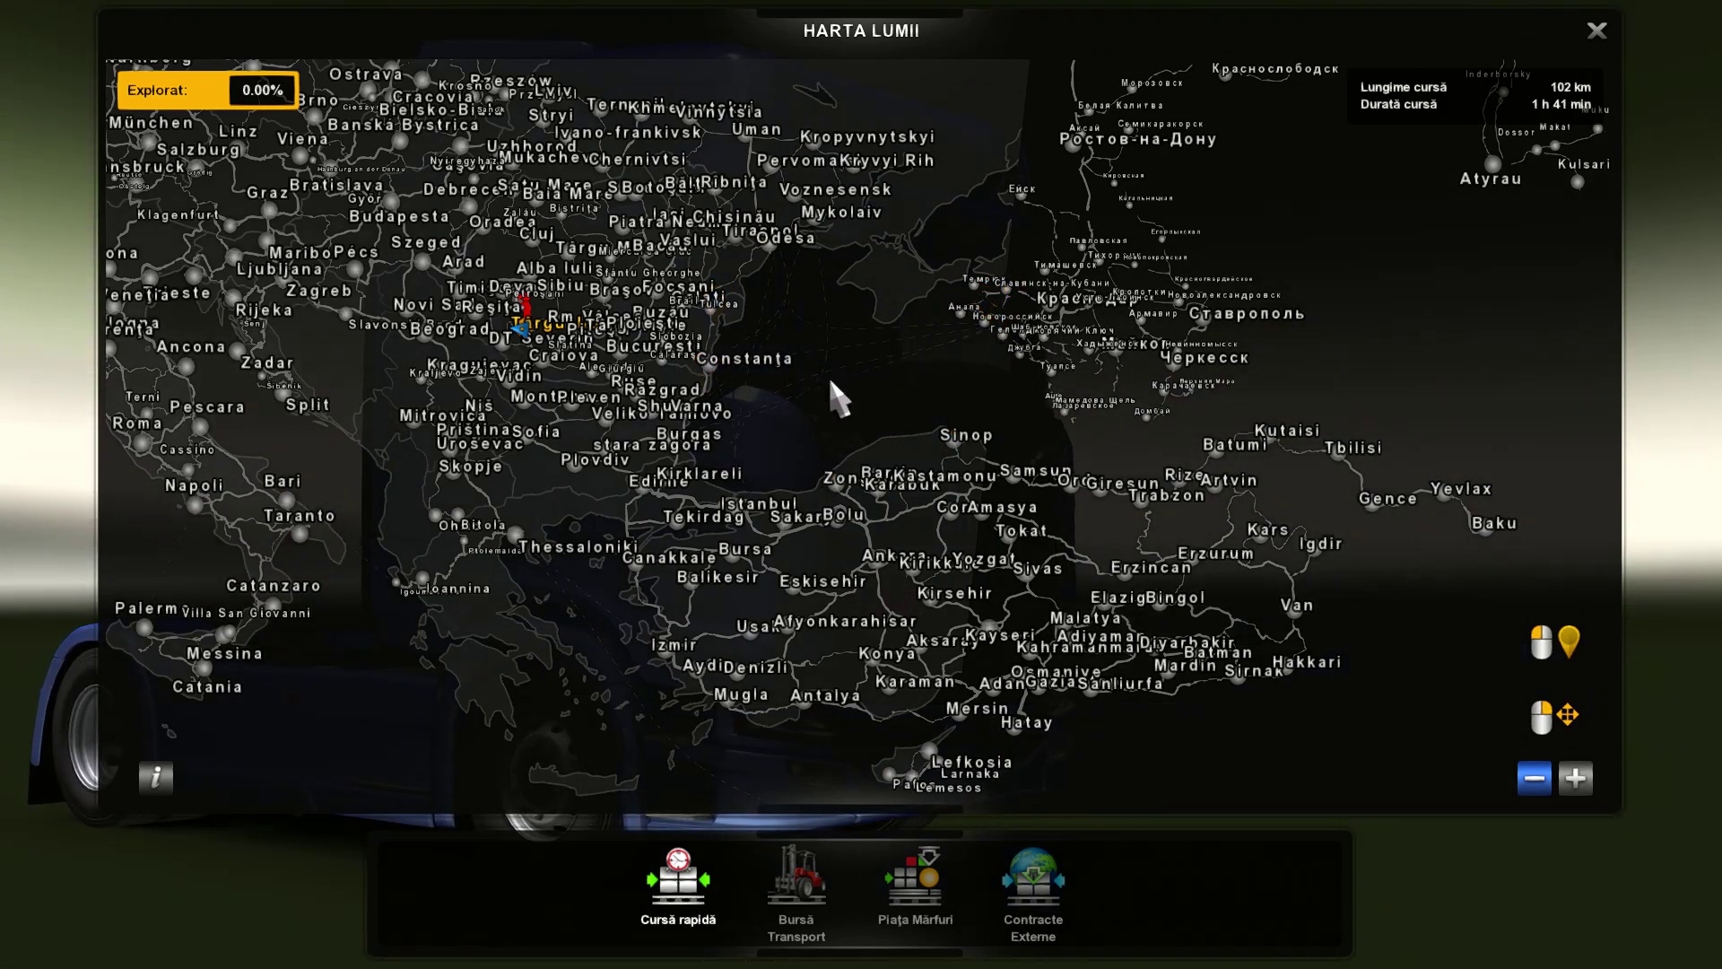
mouse_move(940, 338)
mouse_down()
mouse_move(992, 304)
mouse_move(844, 473)
mouse_up()
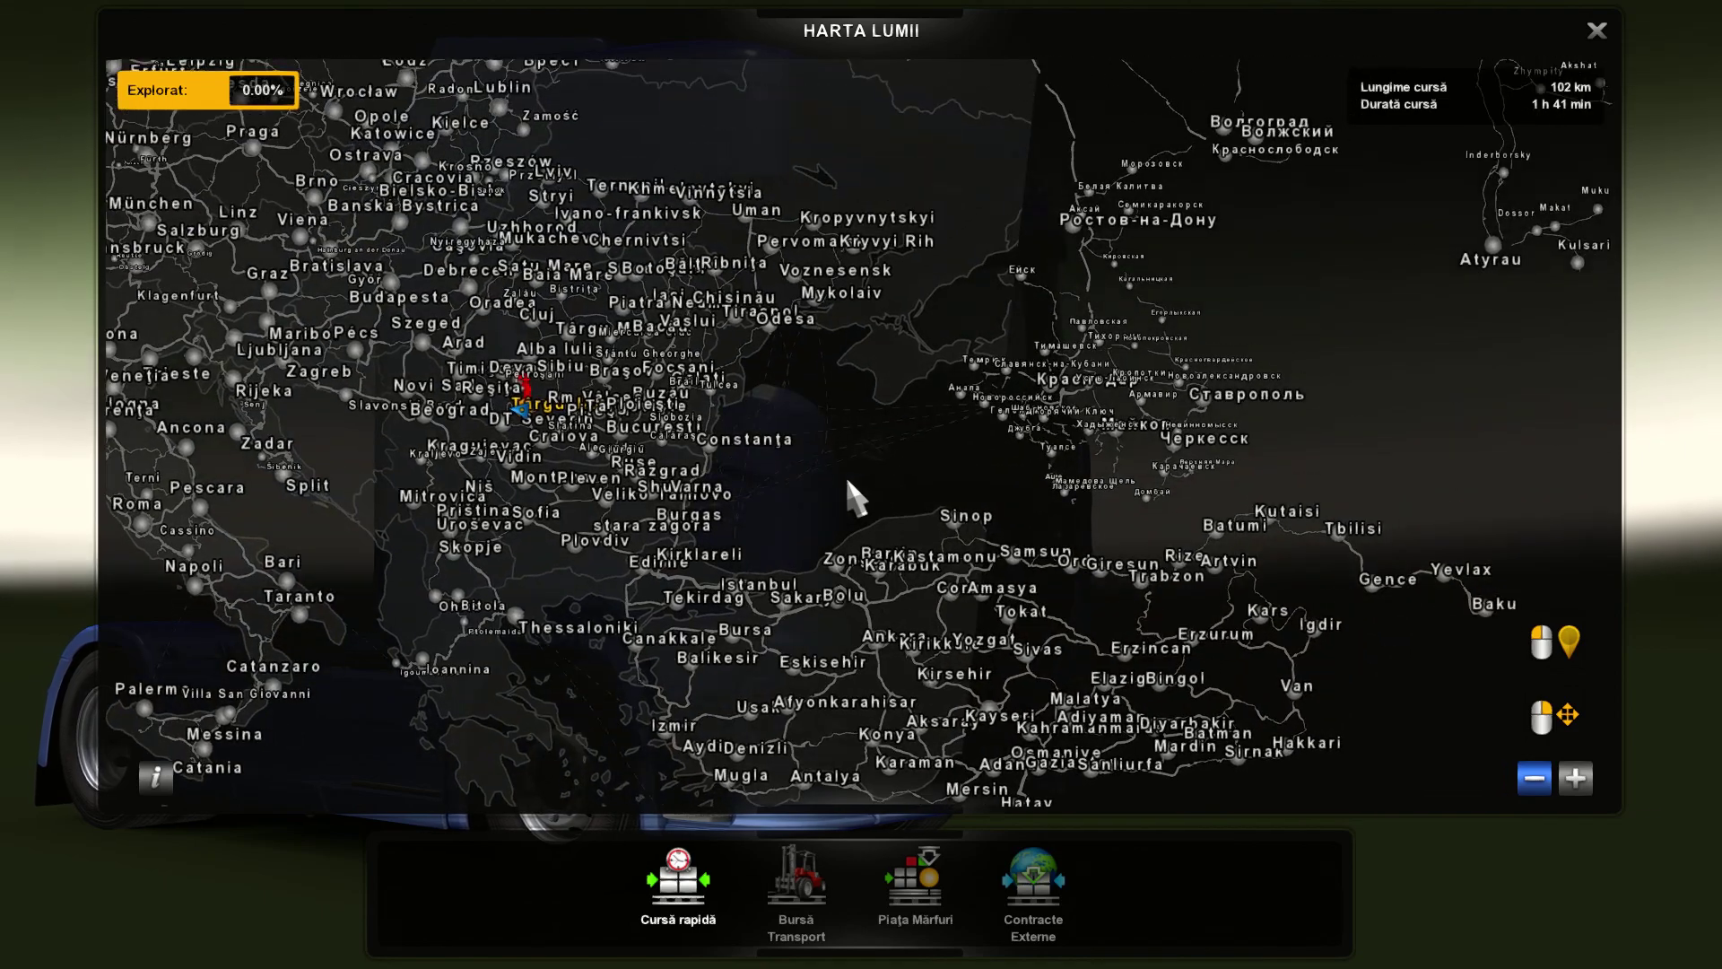
scroll(857, 471, up, 5)
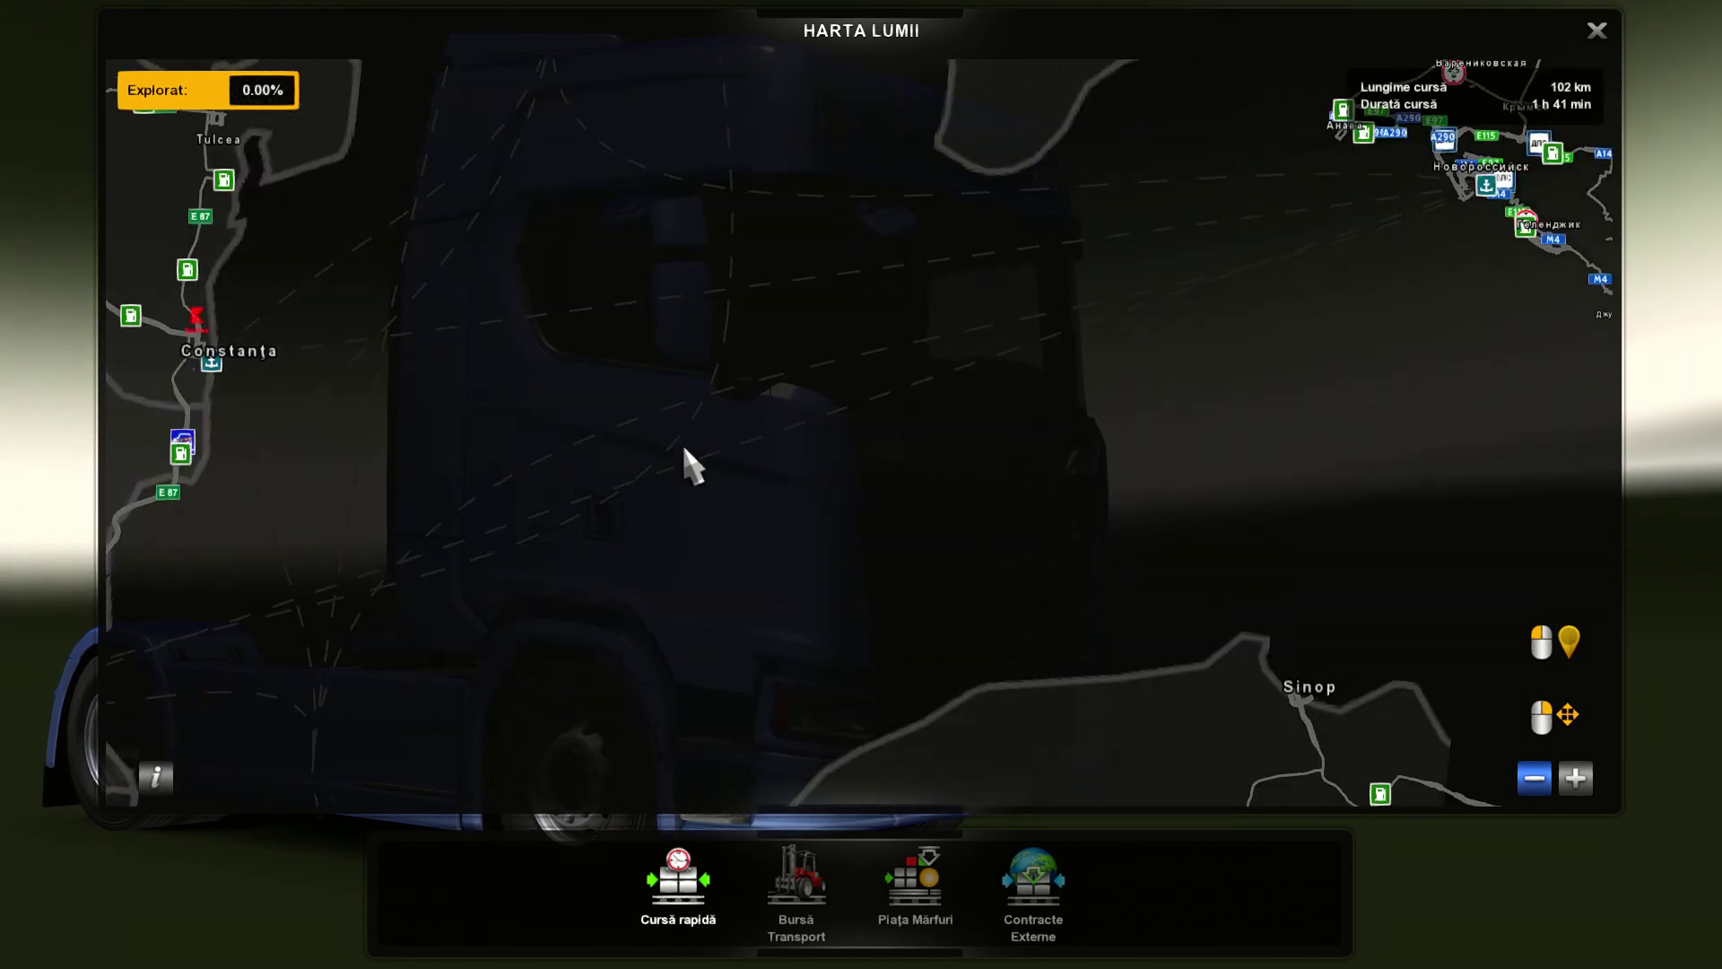
mouse_move(685, 461)
mouse_down()
mouse_move(1199, 473)
mouse_move(973, 509)
mouse_up()
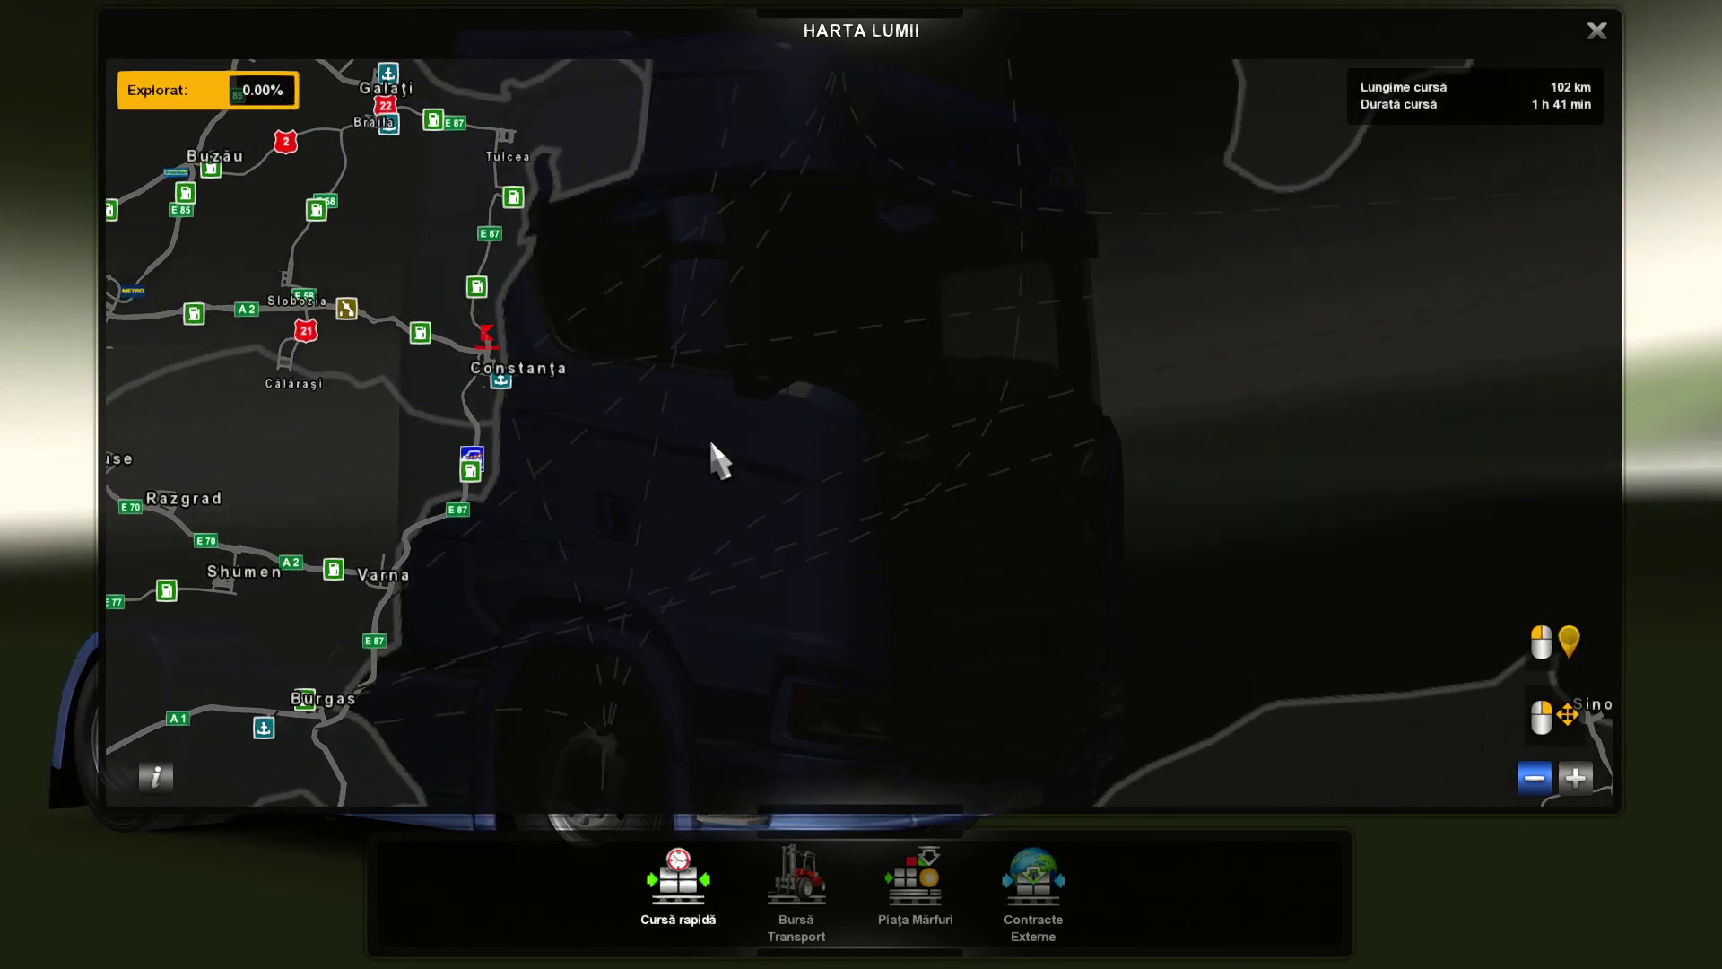
scroll(711, 461, down, 5)
Centre on Greece and western Turkey past Bursa, then place a waypoint at Thessaloniki
drag(747, 596, 963, 401)
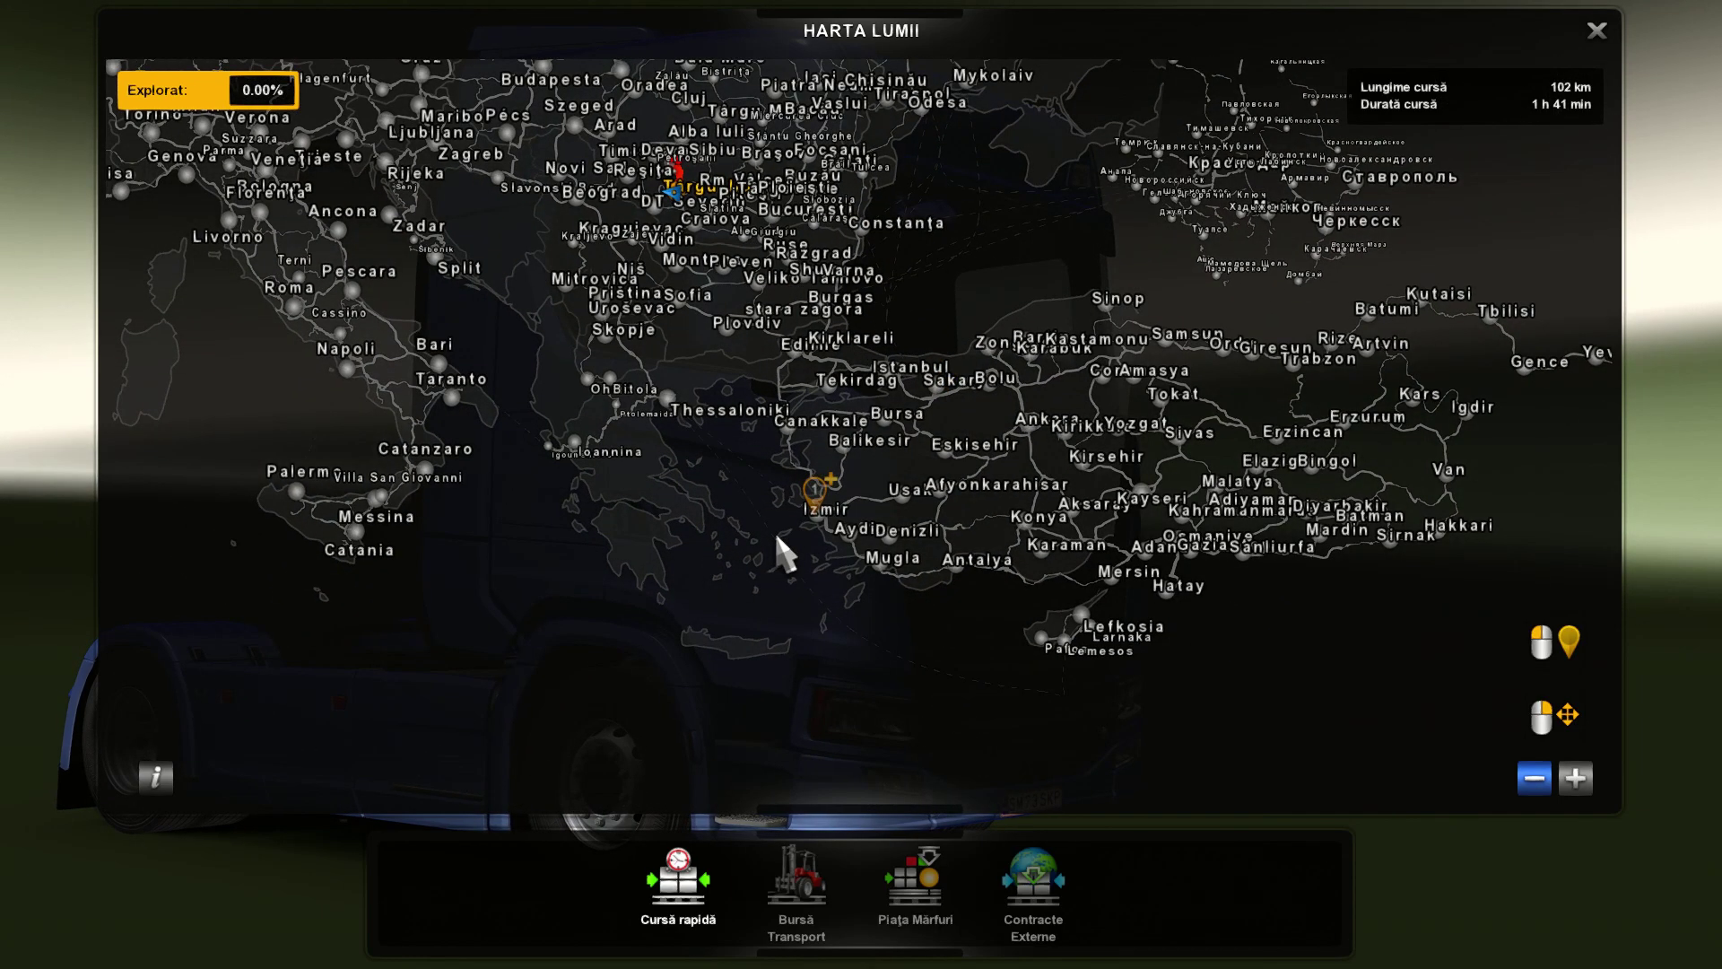
scroll(776, 543, up, 5)
drag(777, 543, 633, 627)
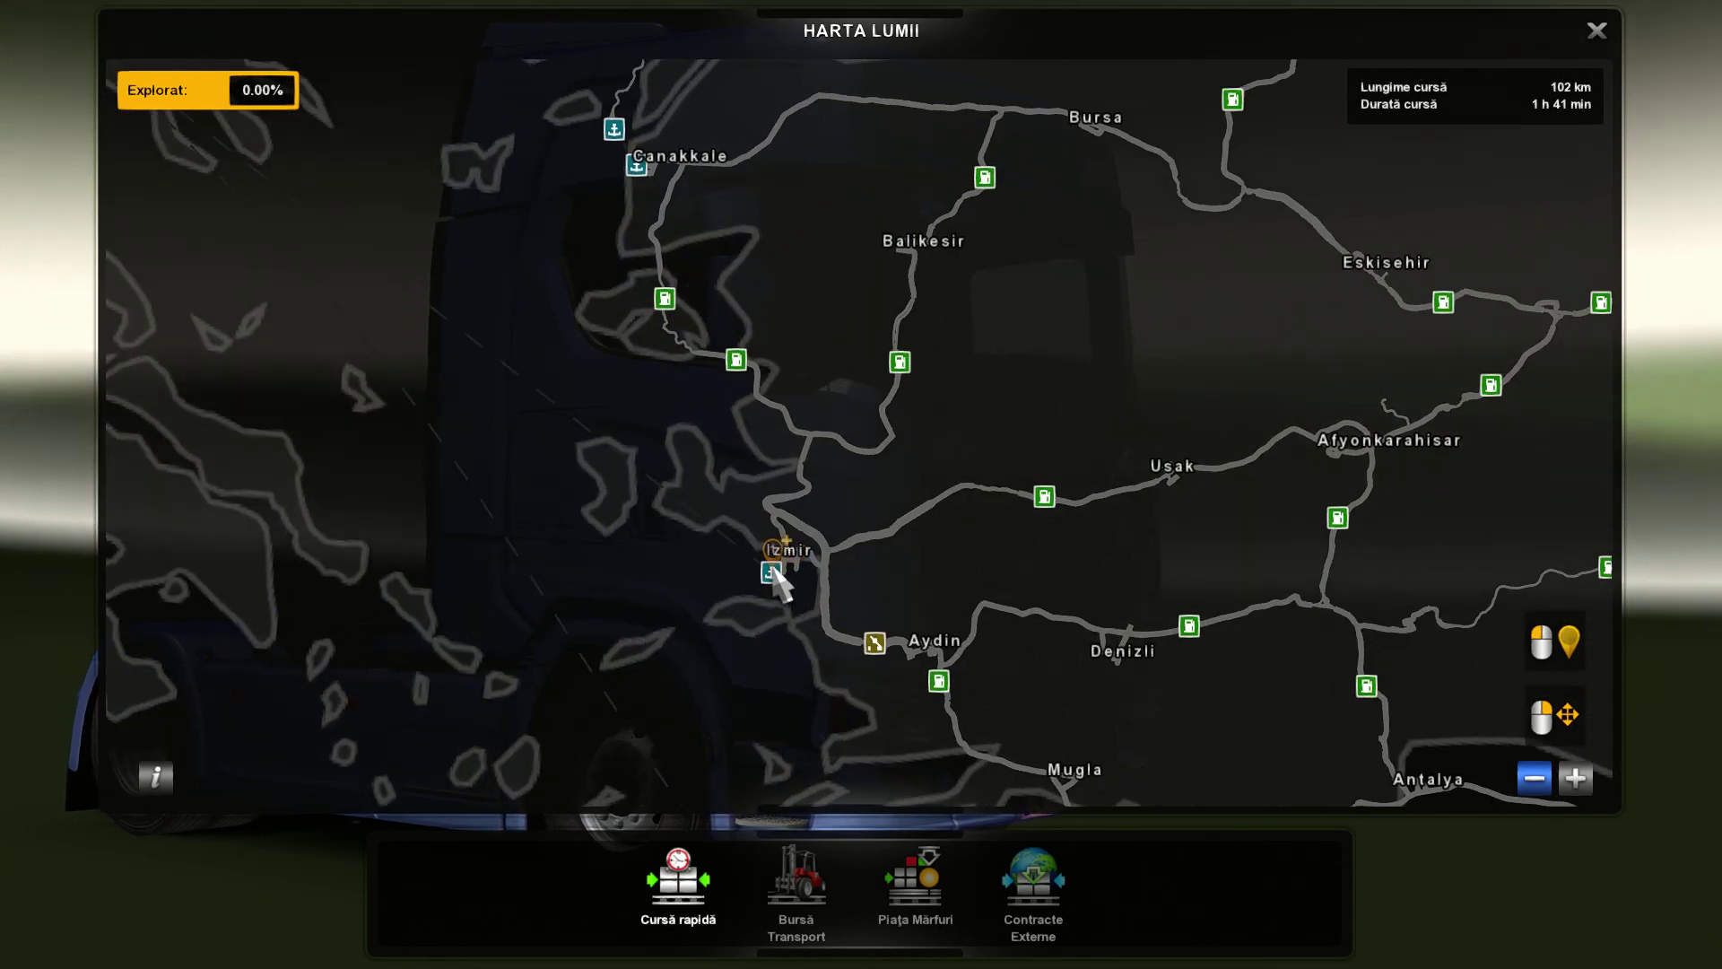
drag(562, 459, 885, 649)
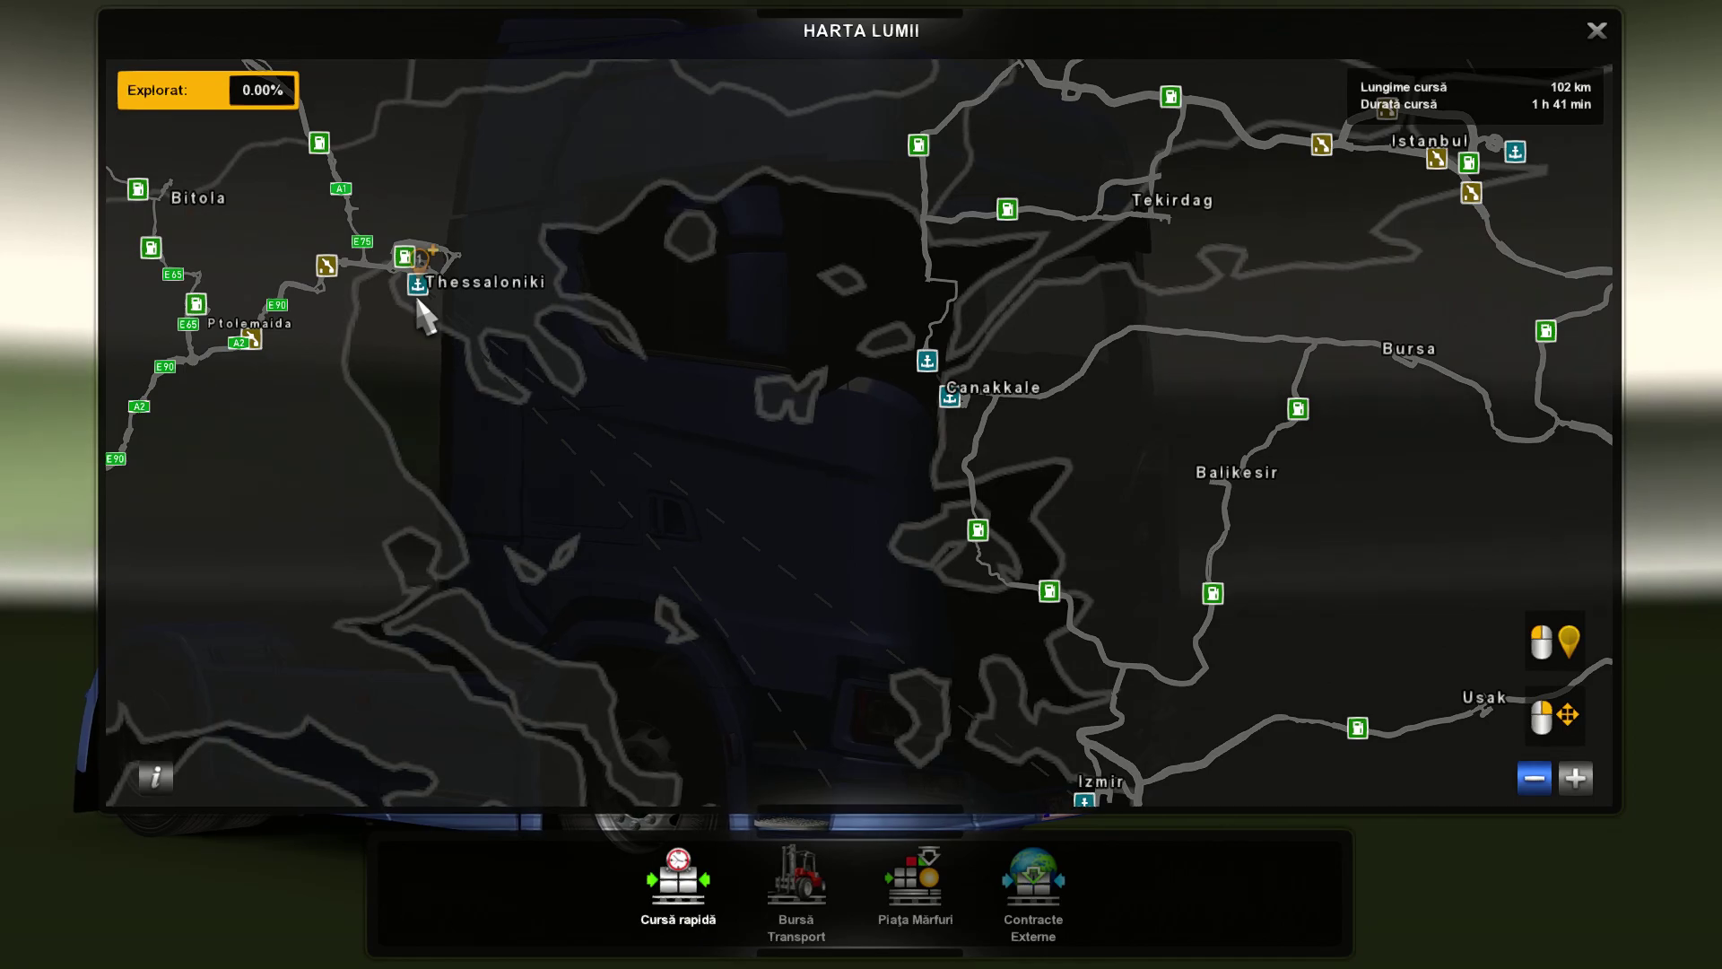
click(423, 241)
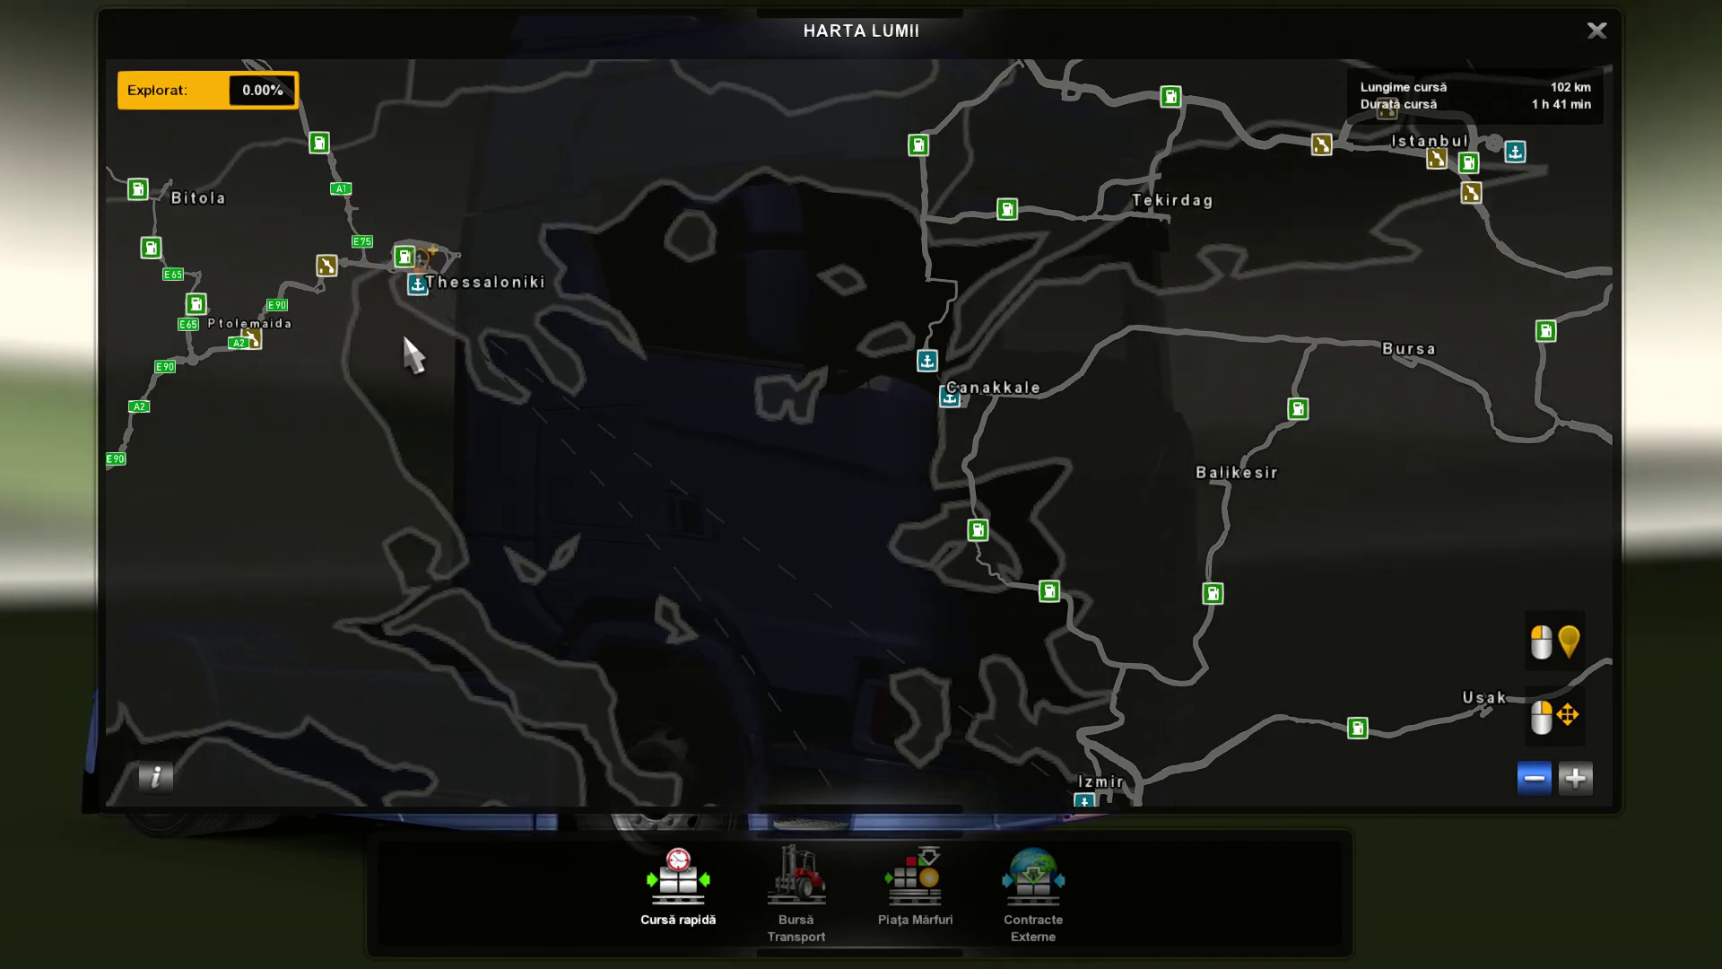
Pan east and south to centre Cyprus with Konya in view
scroll(742, 503, down, 2)
scroll(627, 446, up, 2)
key(Right)
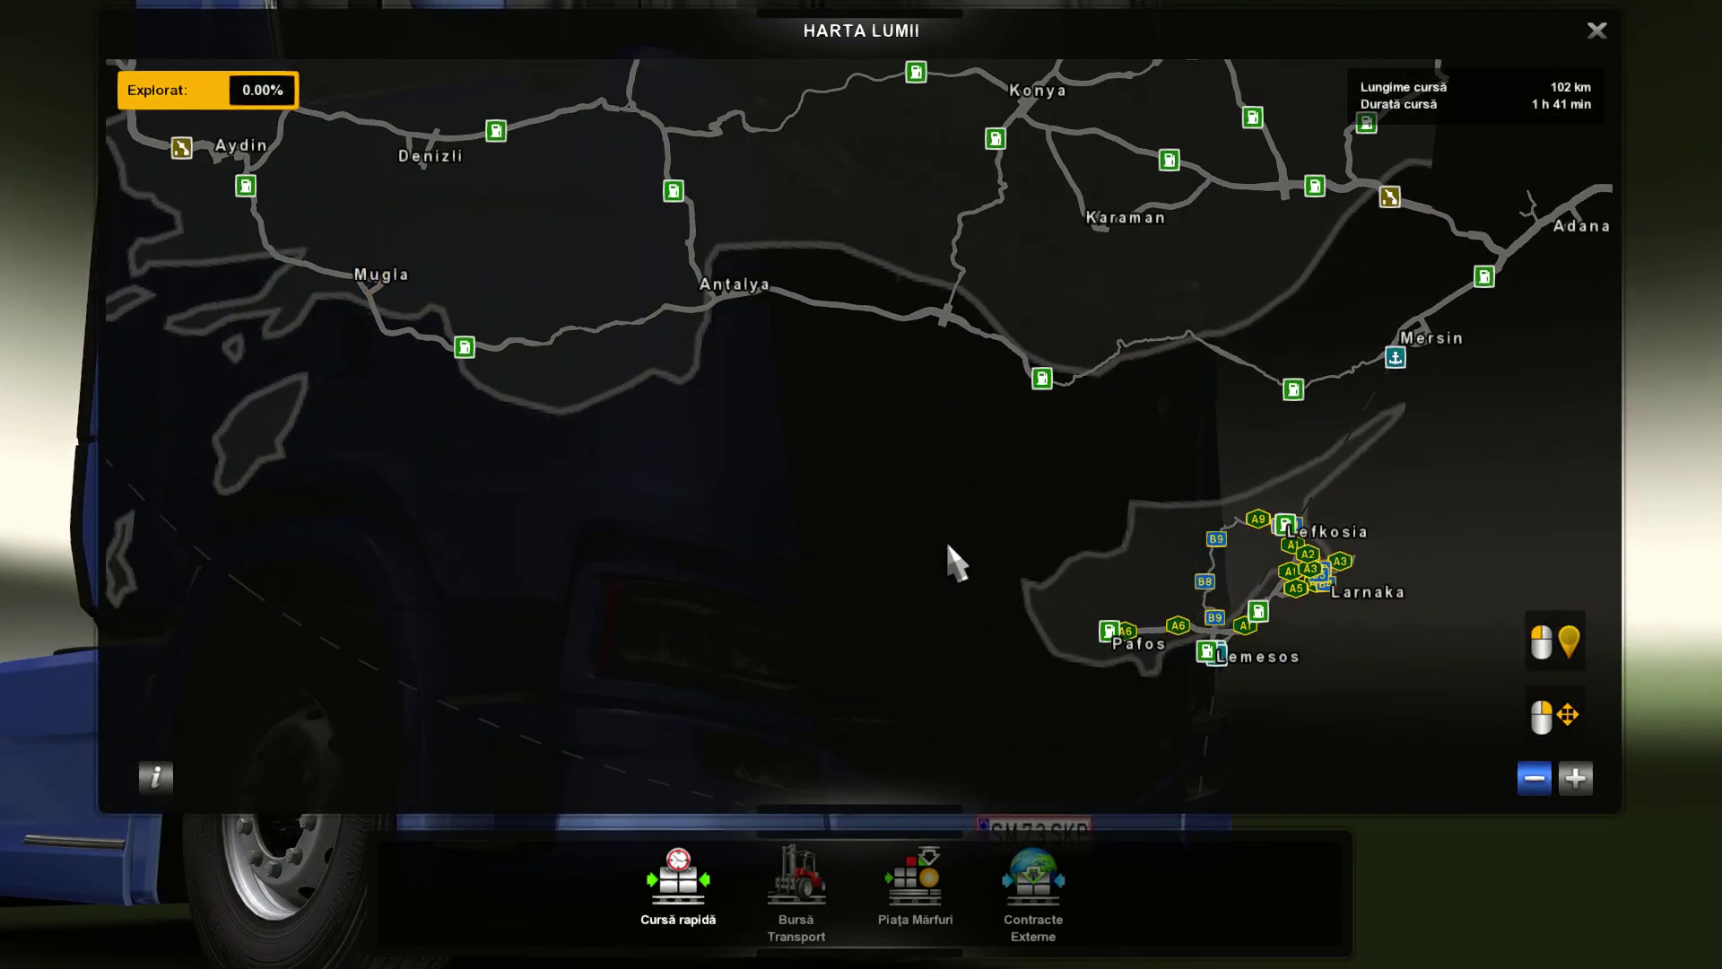
key(Down)
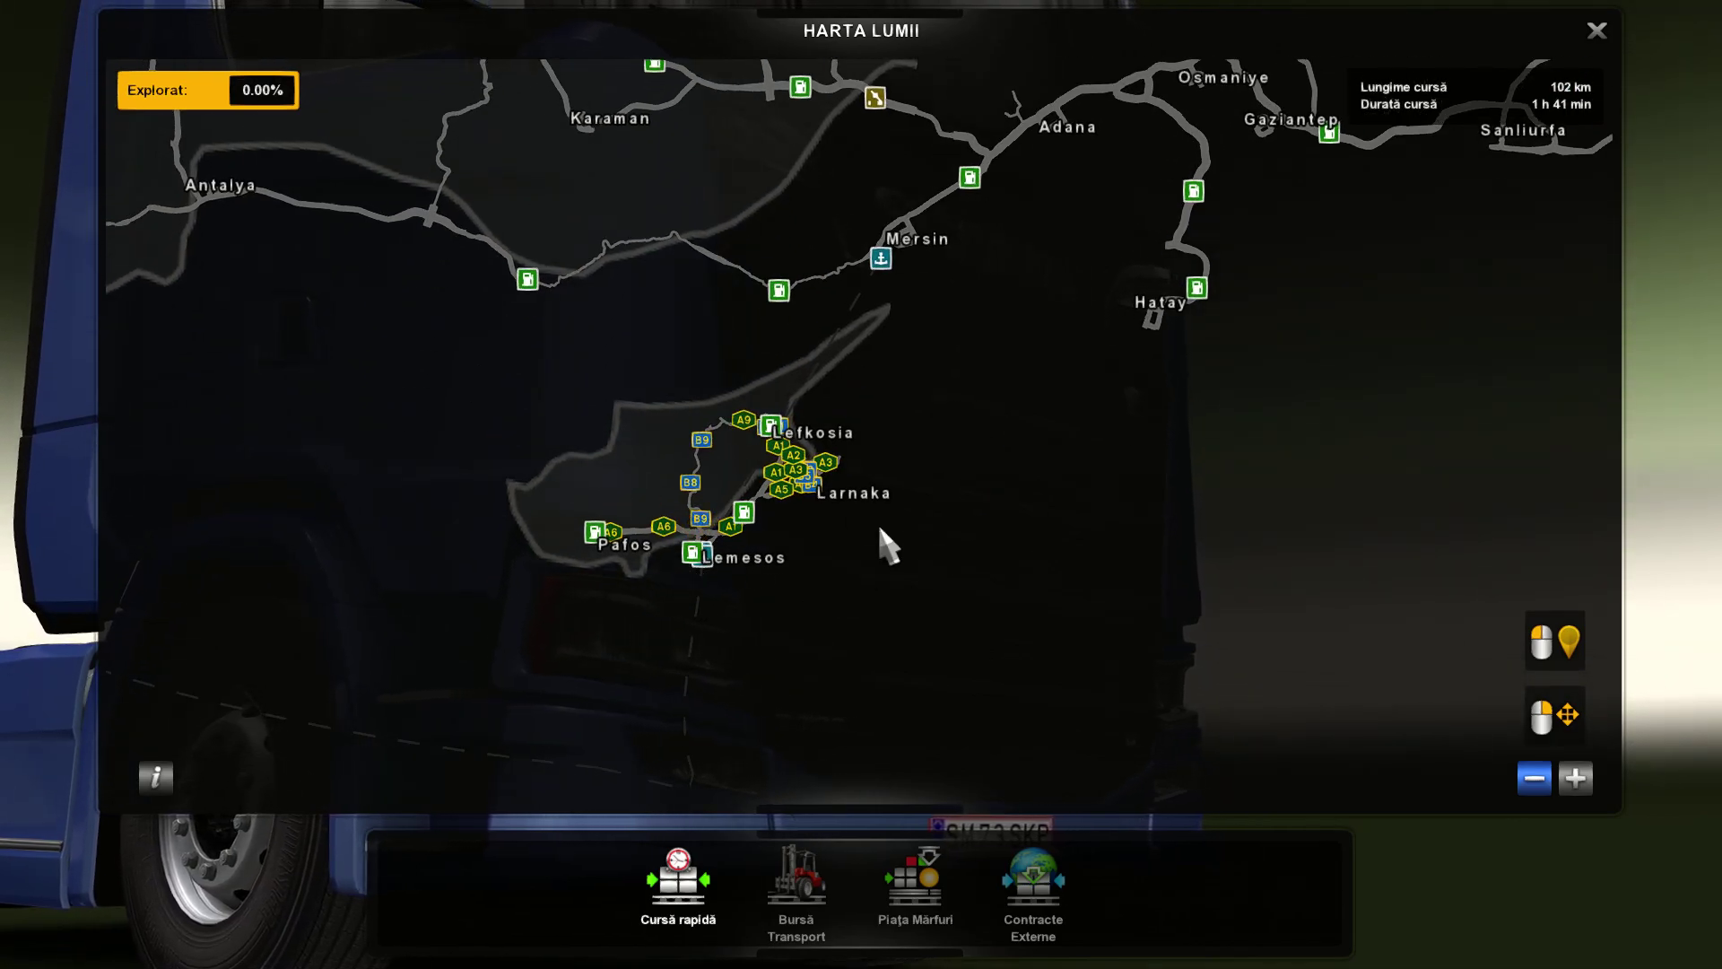
drag(960, 449, 961, 530)
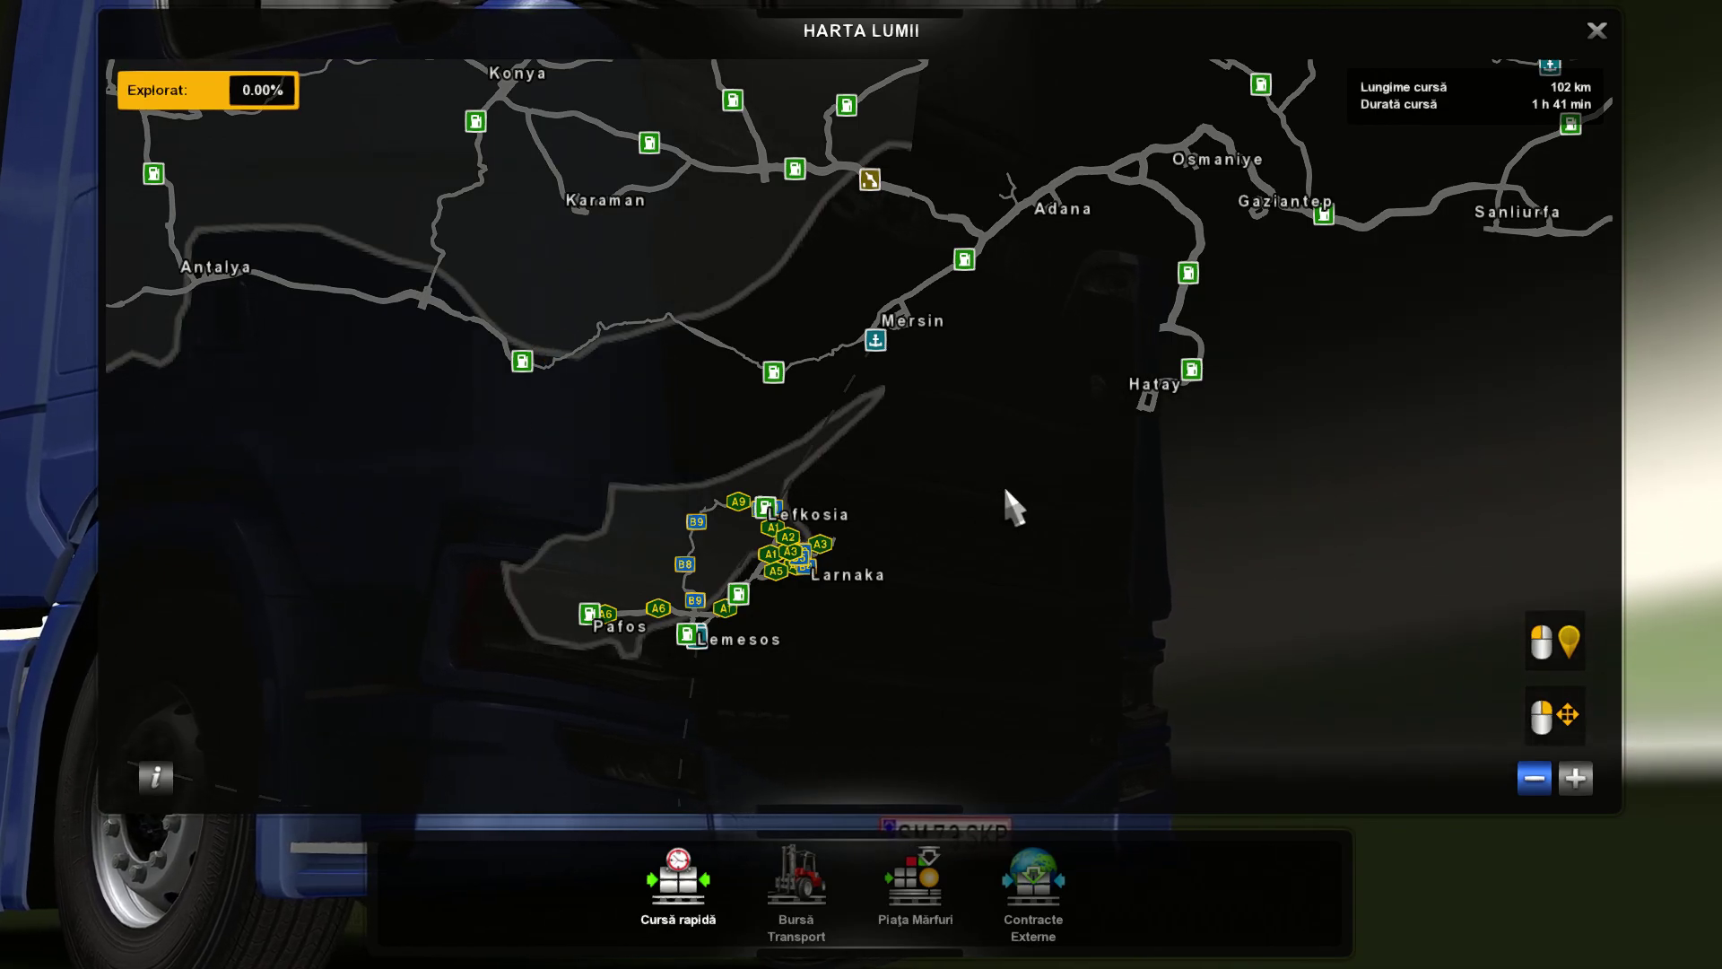
scroll(1087, 569, down, 2)
Drop waypoints near Karaman, Canakkale, back at Karaman, then at Aydin
click(811, 488)
scroll(816, 508, down, 3)
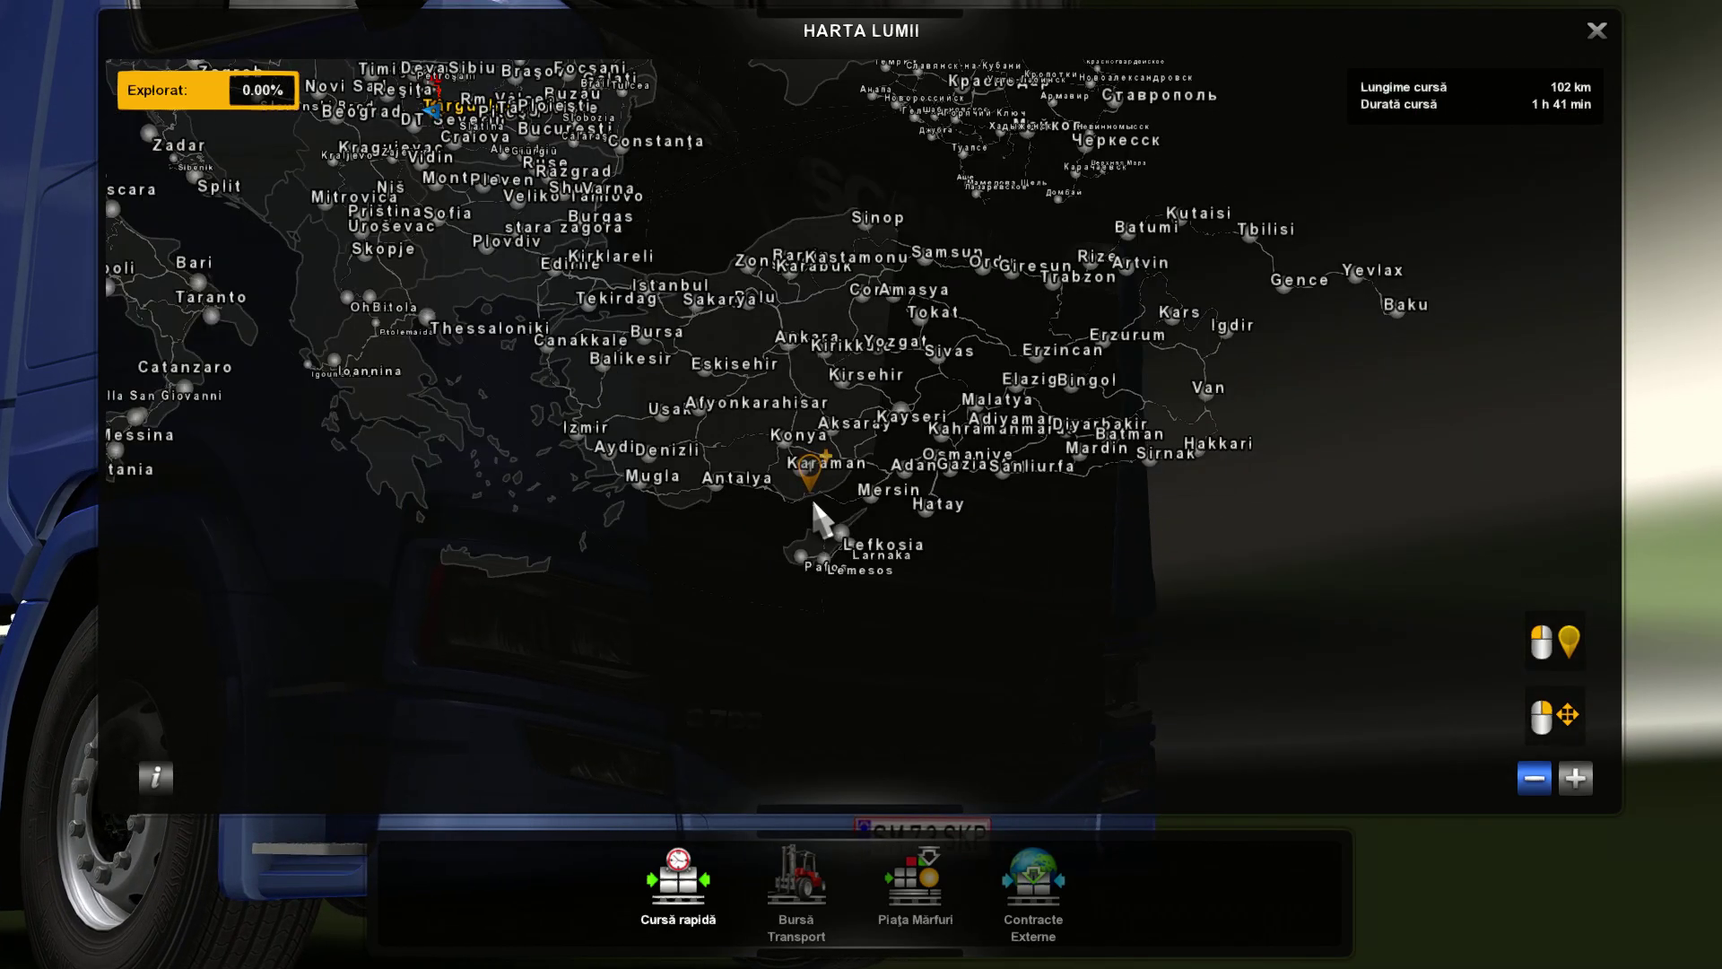
click(556, 378)
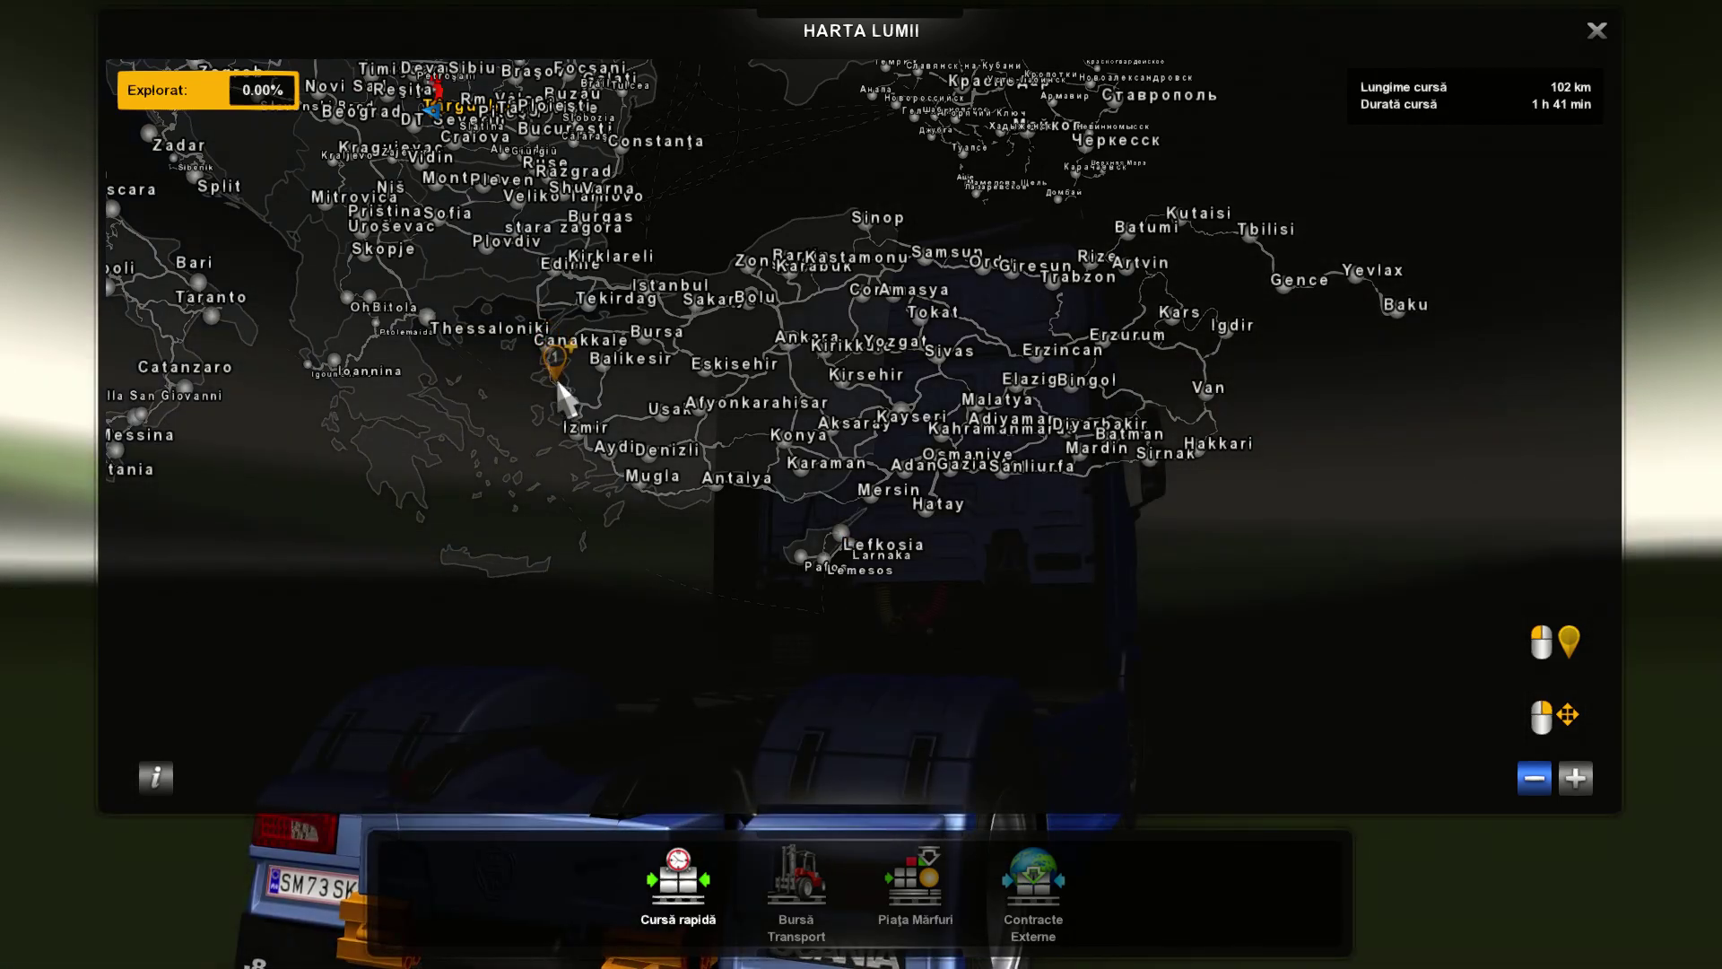
click(861, 484)
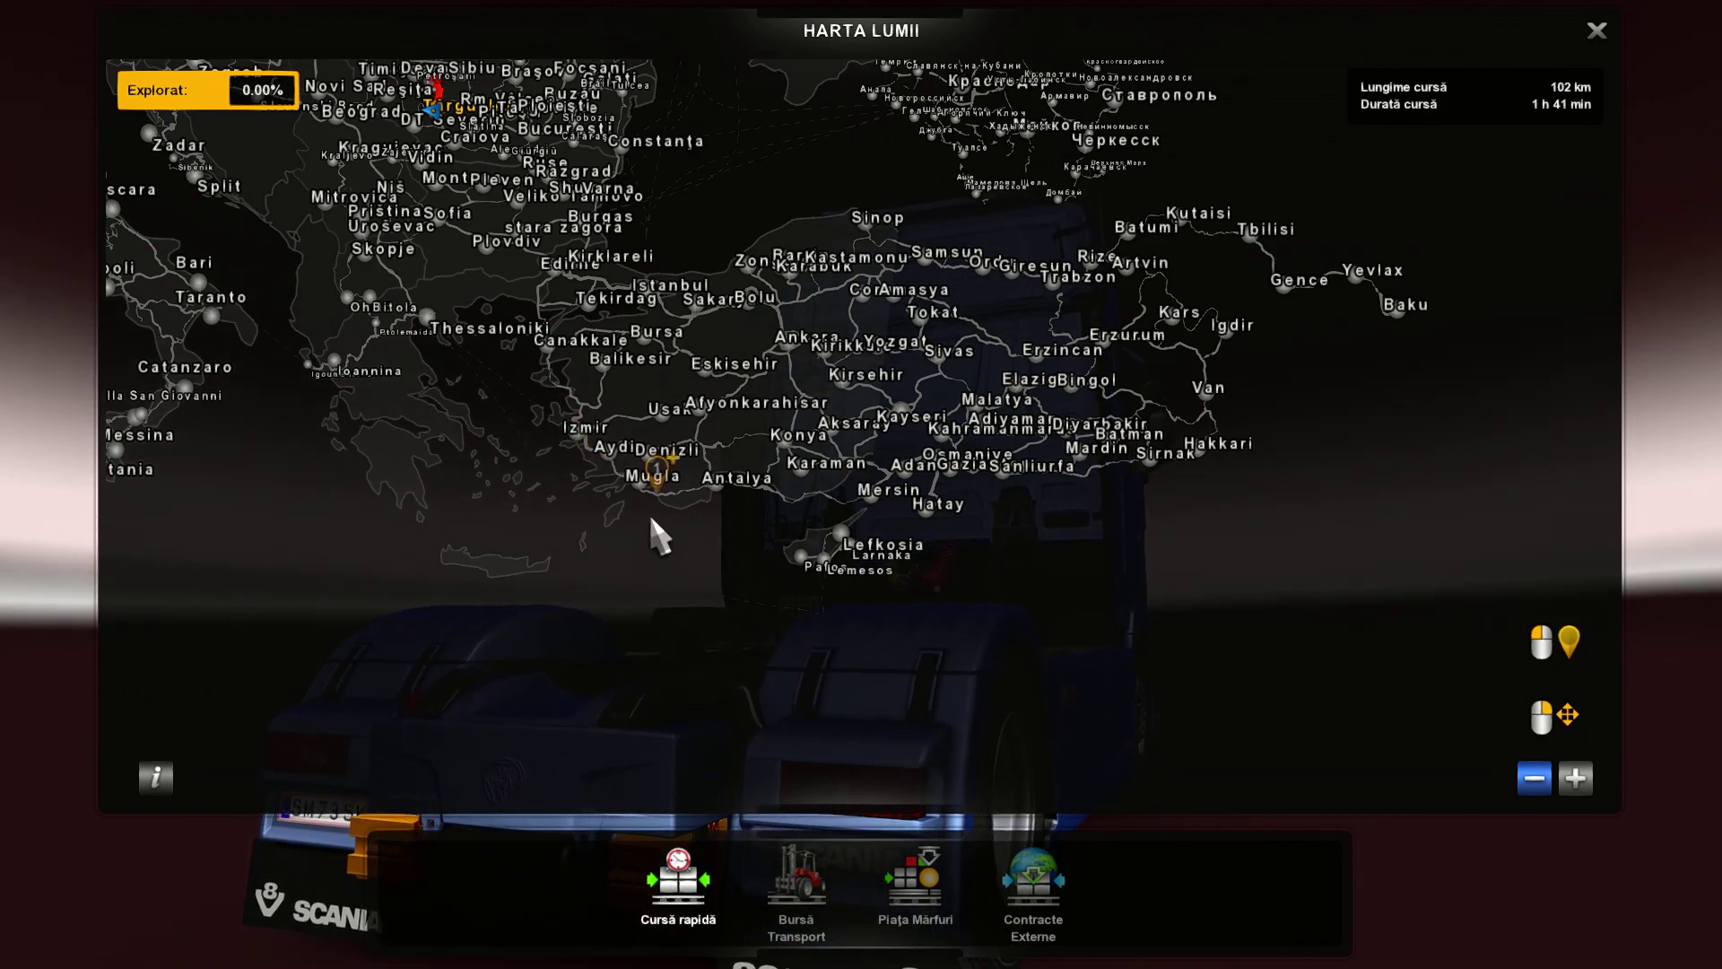
click(618, 462)
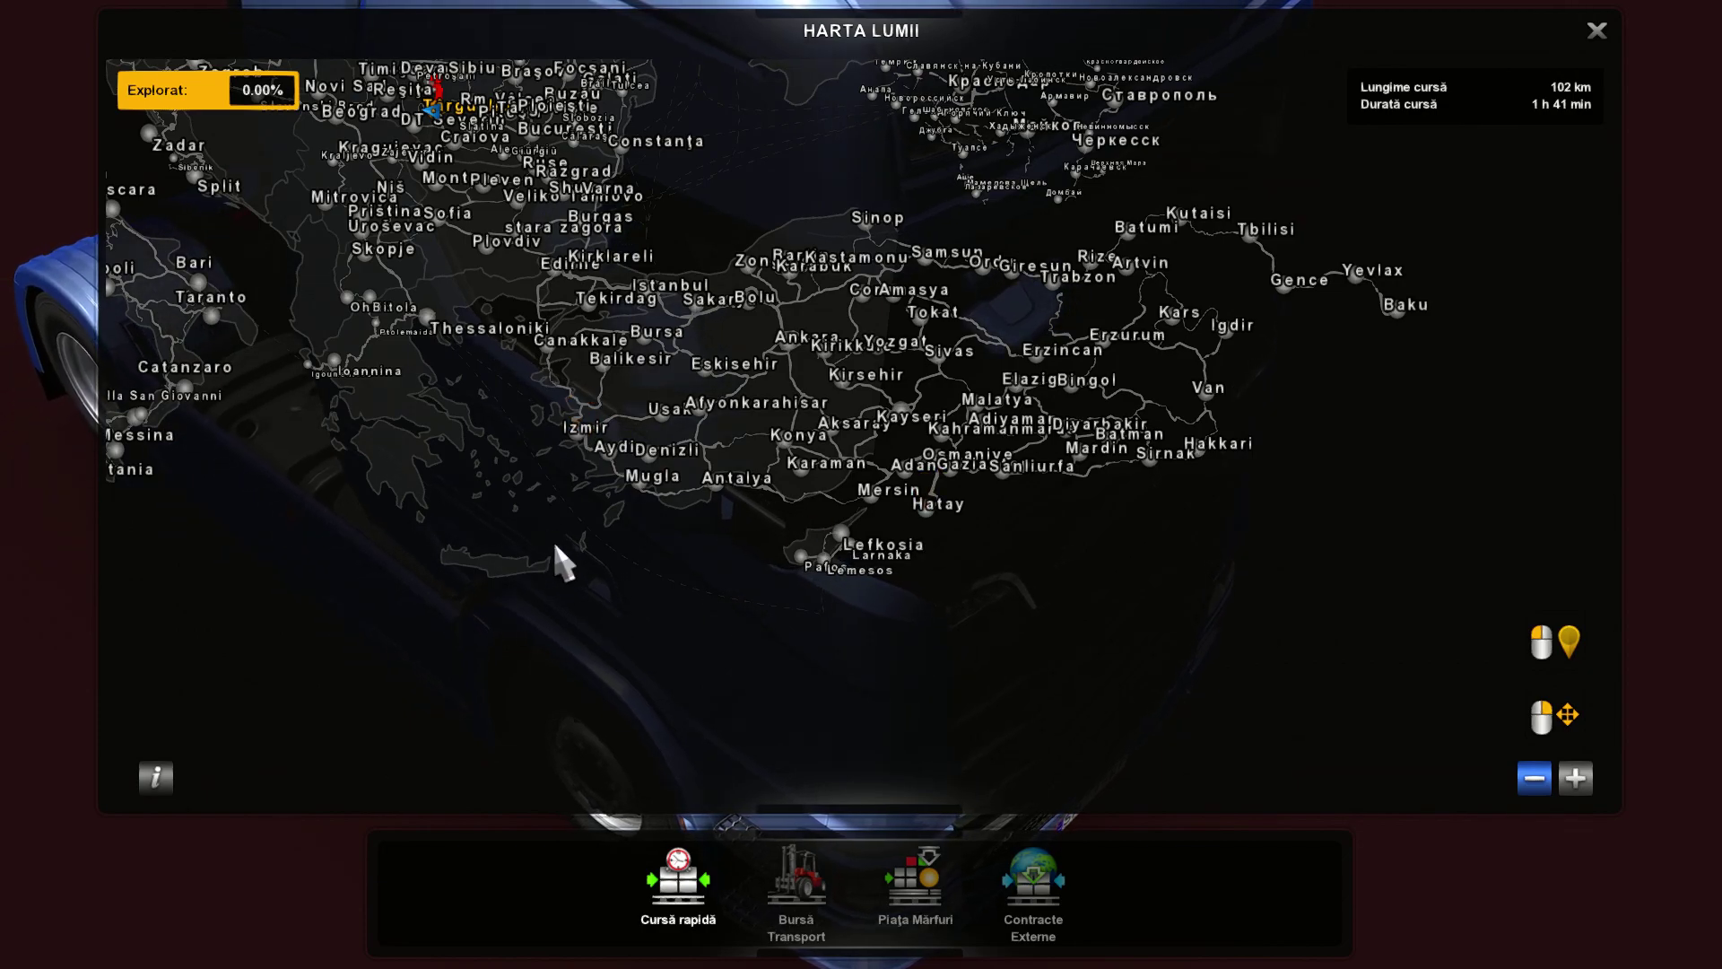
Pan north to Kazakhstan and back, then zoom in on the Georgian roads around Tbilisi
drag(530, 538, 530, 684)
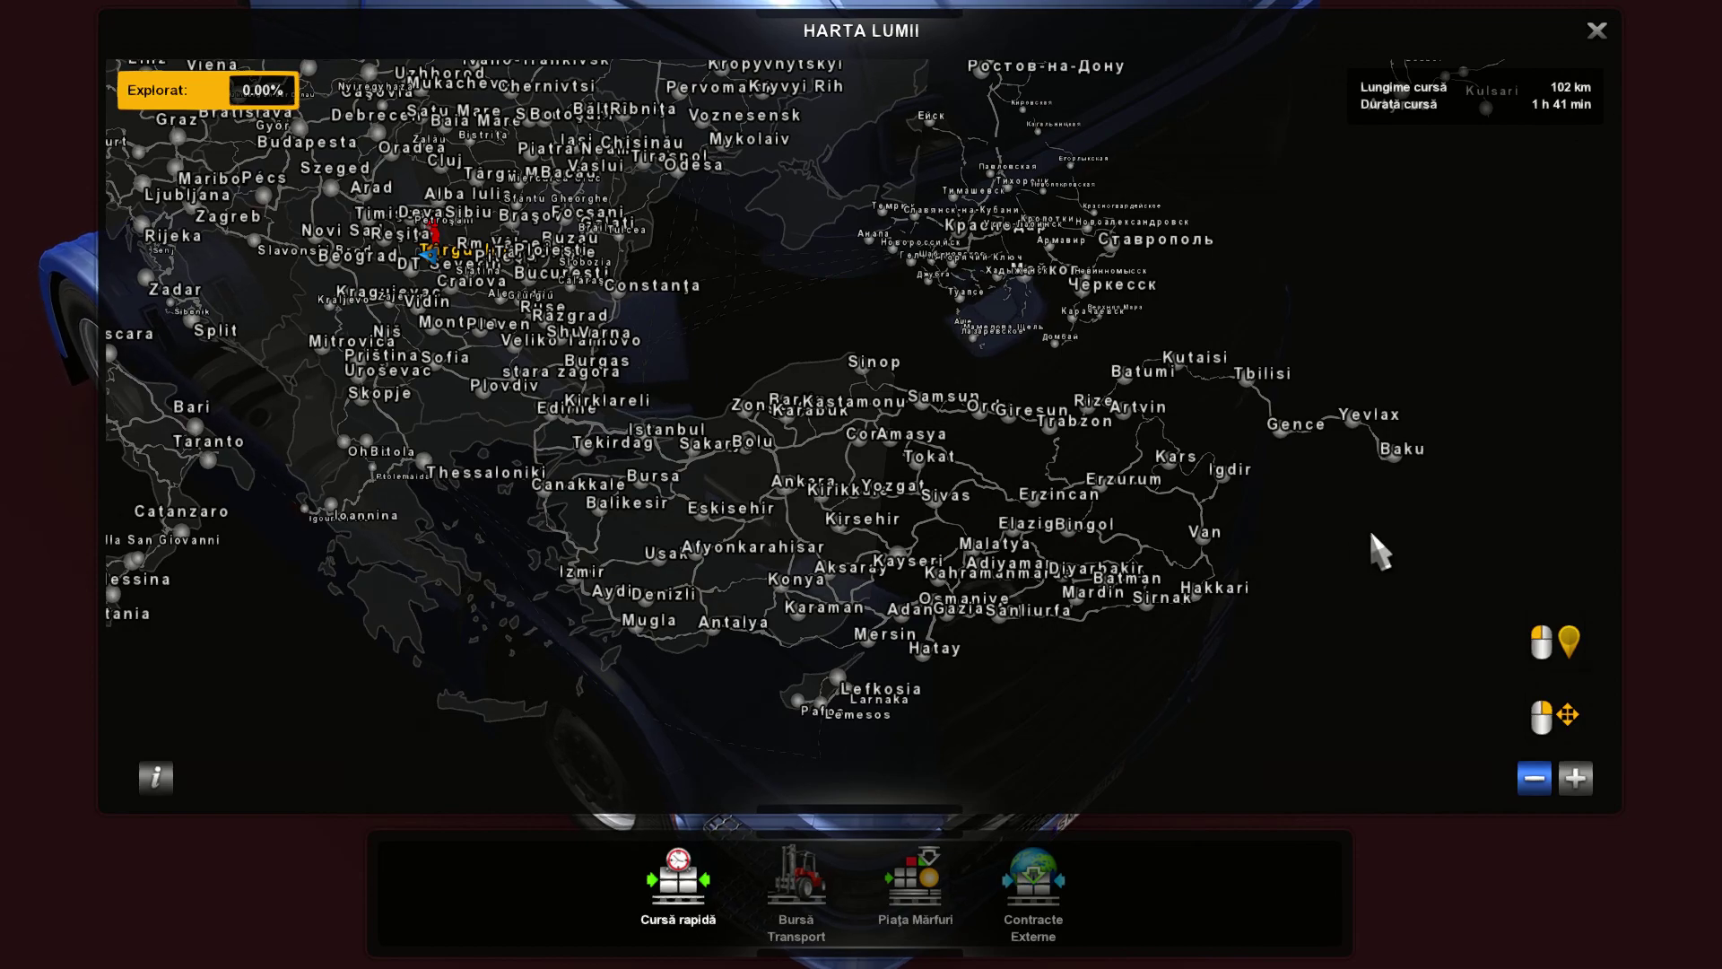
mouse_move(1376, 324)
mouse_down()
mouse_move(1297, 529)
mouse_move(1217, 590)
mouse_up()
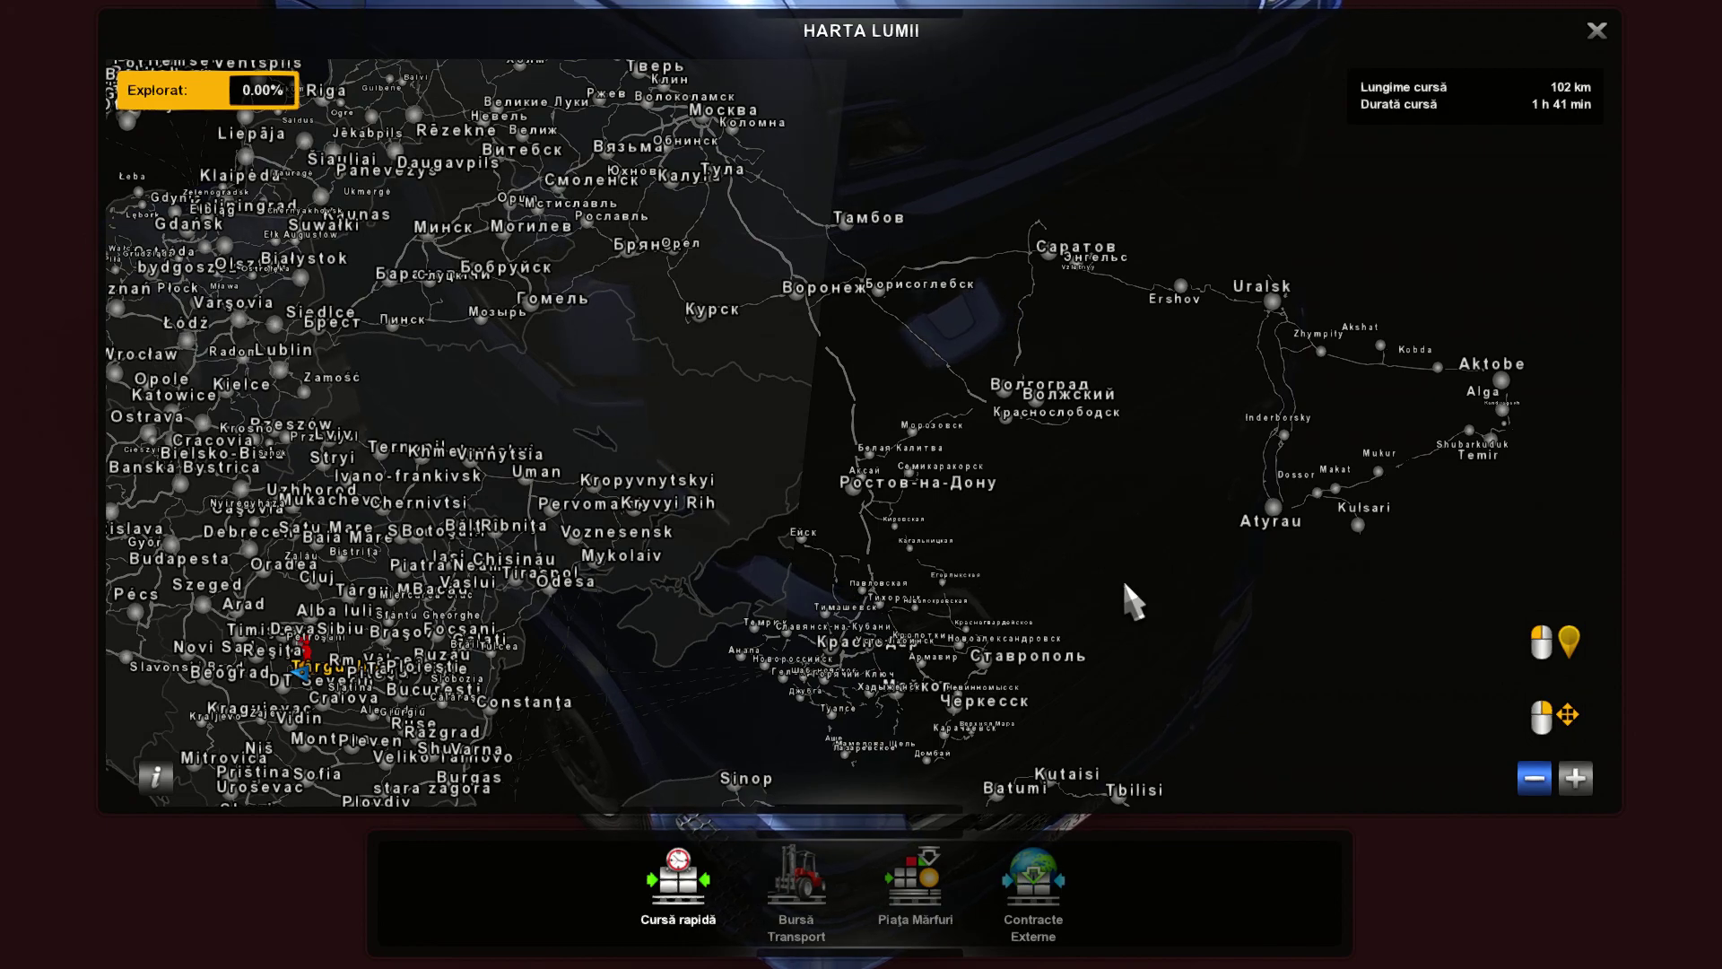
drag(1121, 584, 1126, 380)
drag(1249, 513, 960, 574)
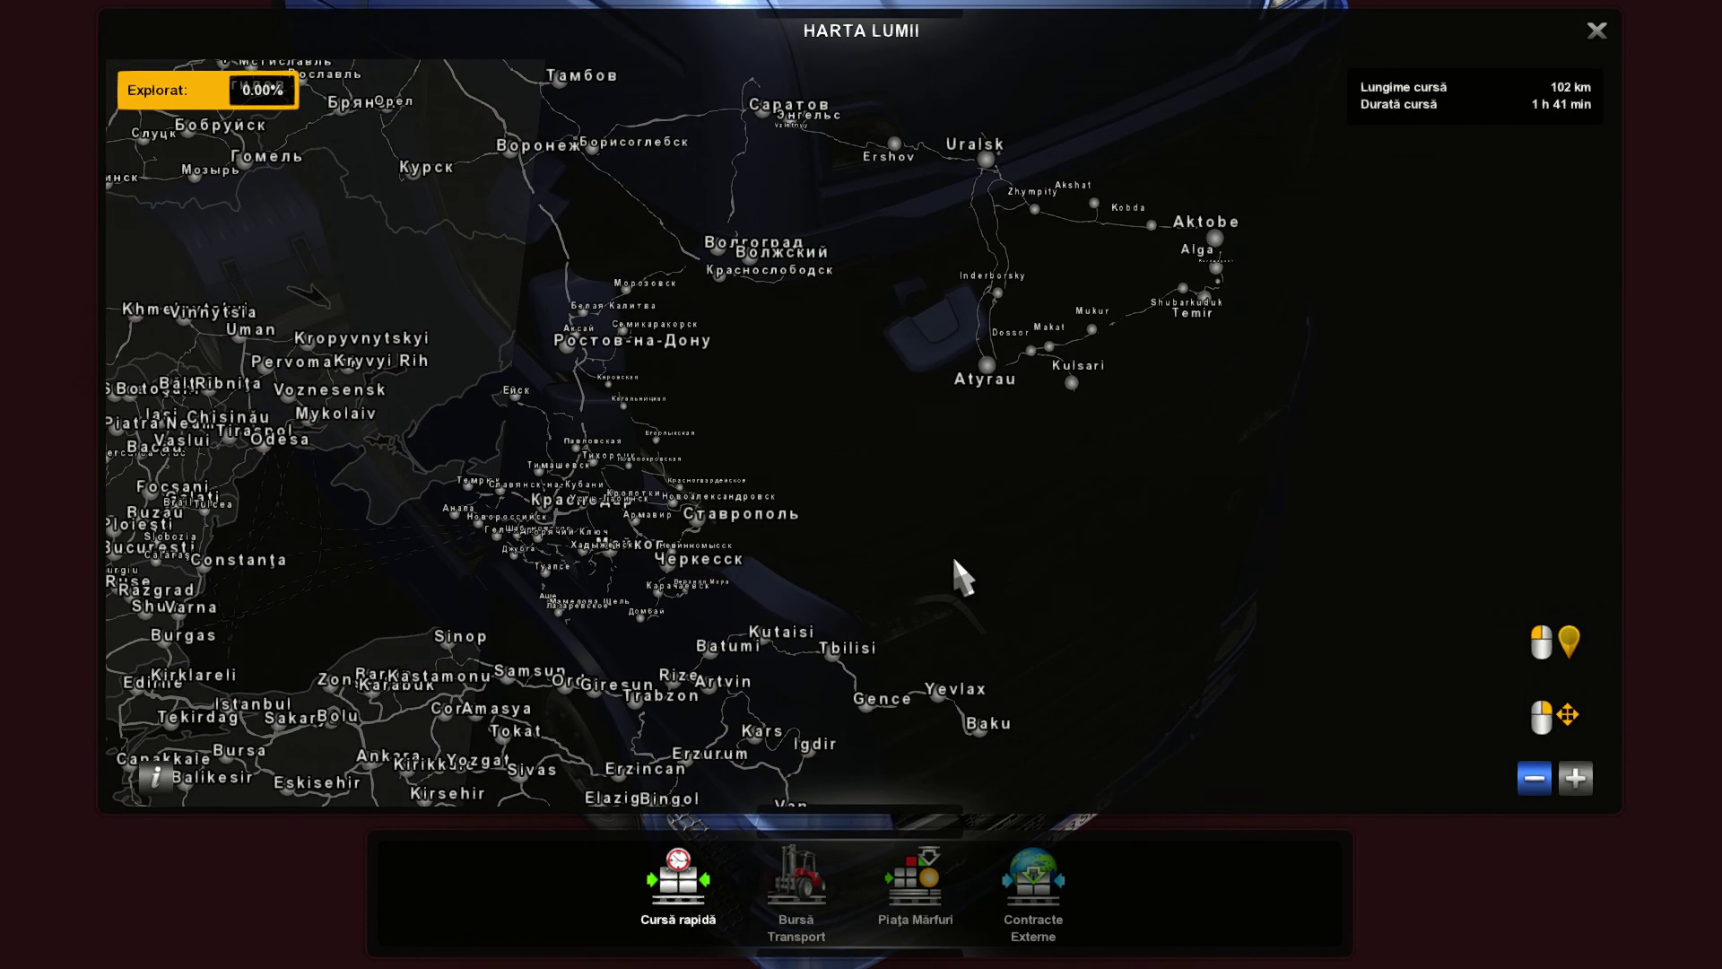
drag(1015, 480, 997, 334)
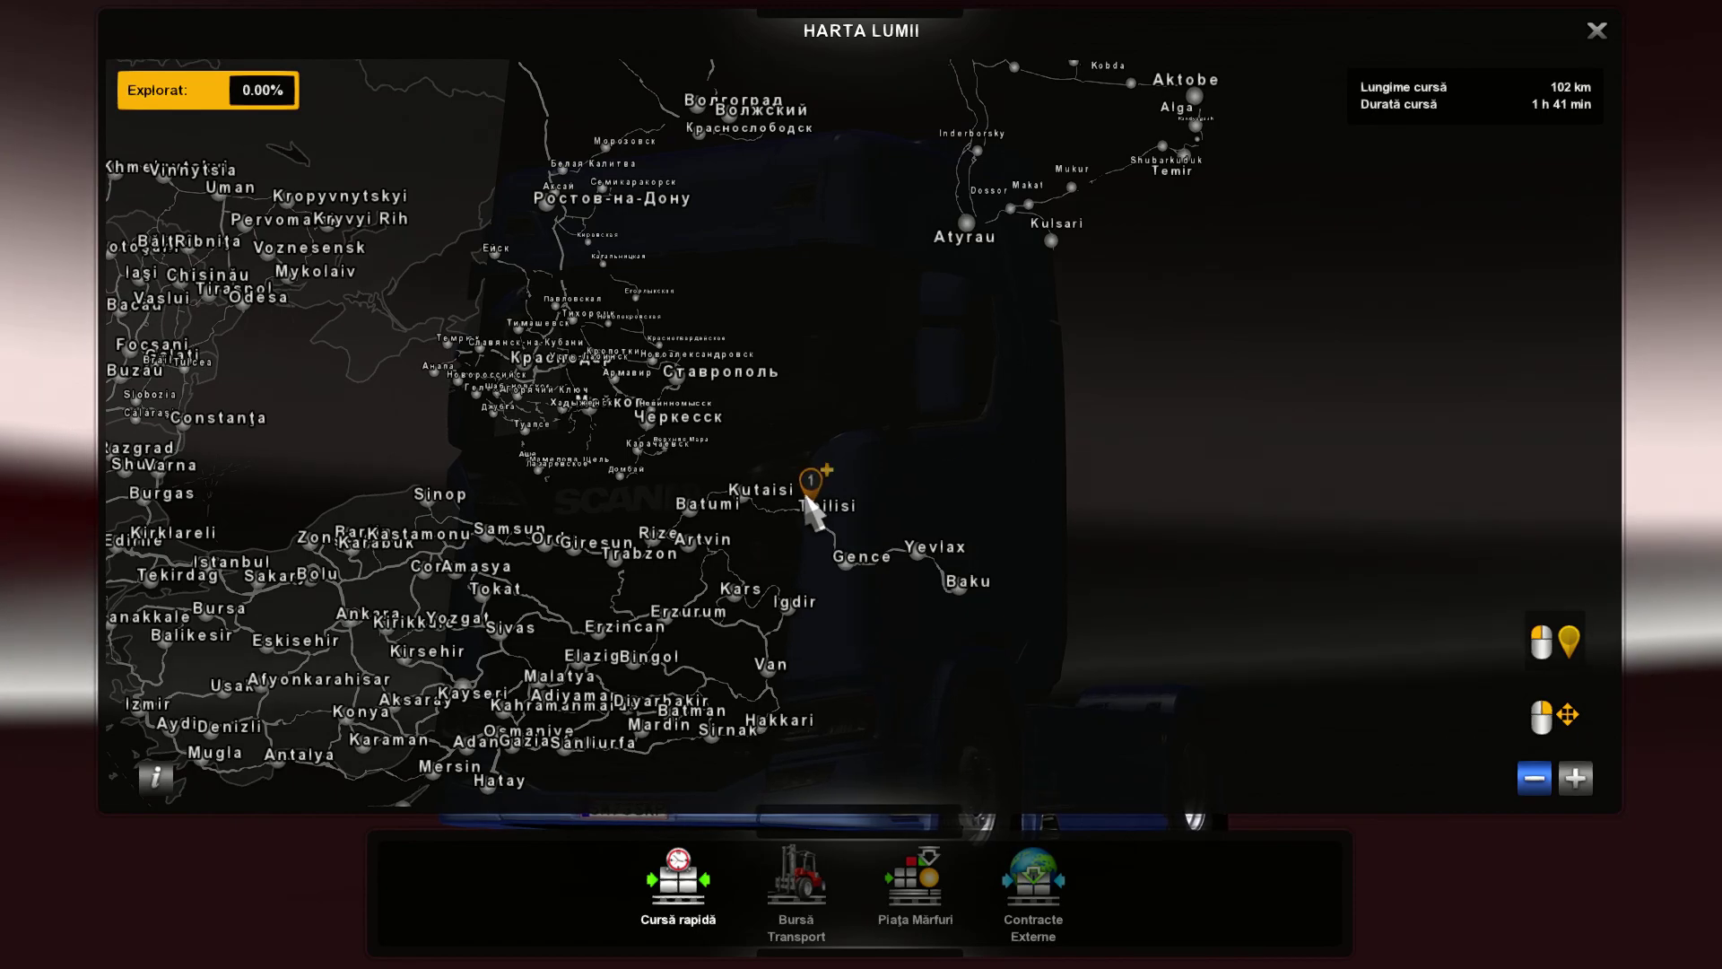
scroll(811, 507, up, 5)
mouse_move(892, 377)
mouse_down()
mouse_move(1014, 403)
mouse_move(1065, 303)
mouse_up()
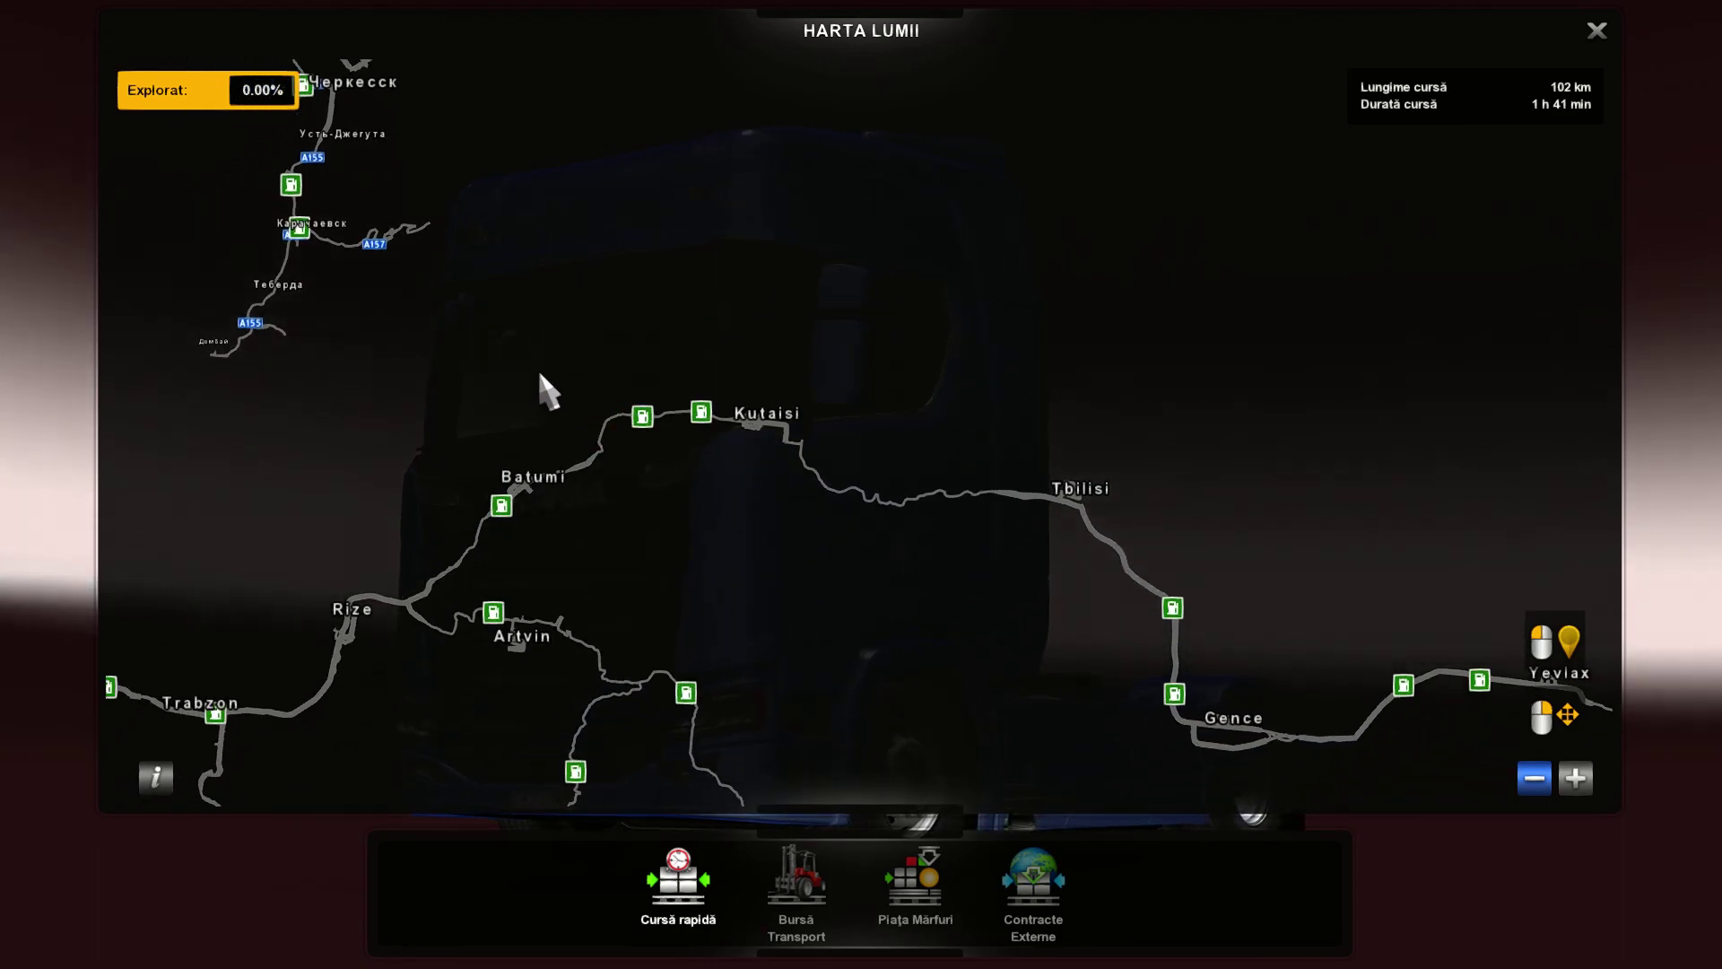
View the Balkans, Turkey and Caucasus together, then inspect the Marmara region roads
scroll(810, 397, down, 5)
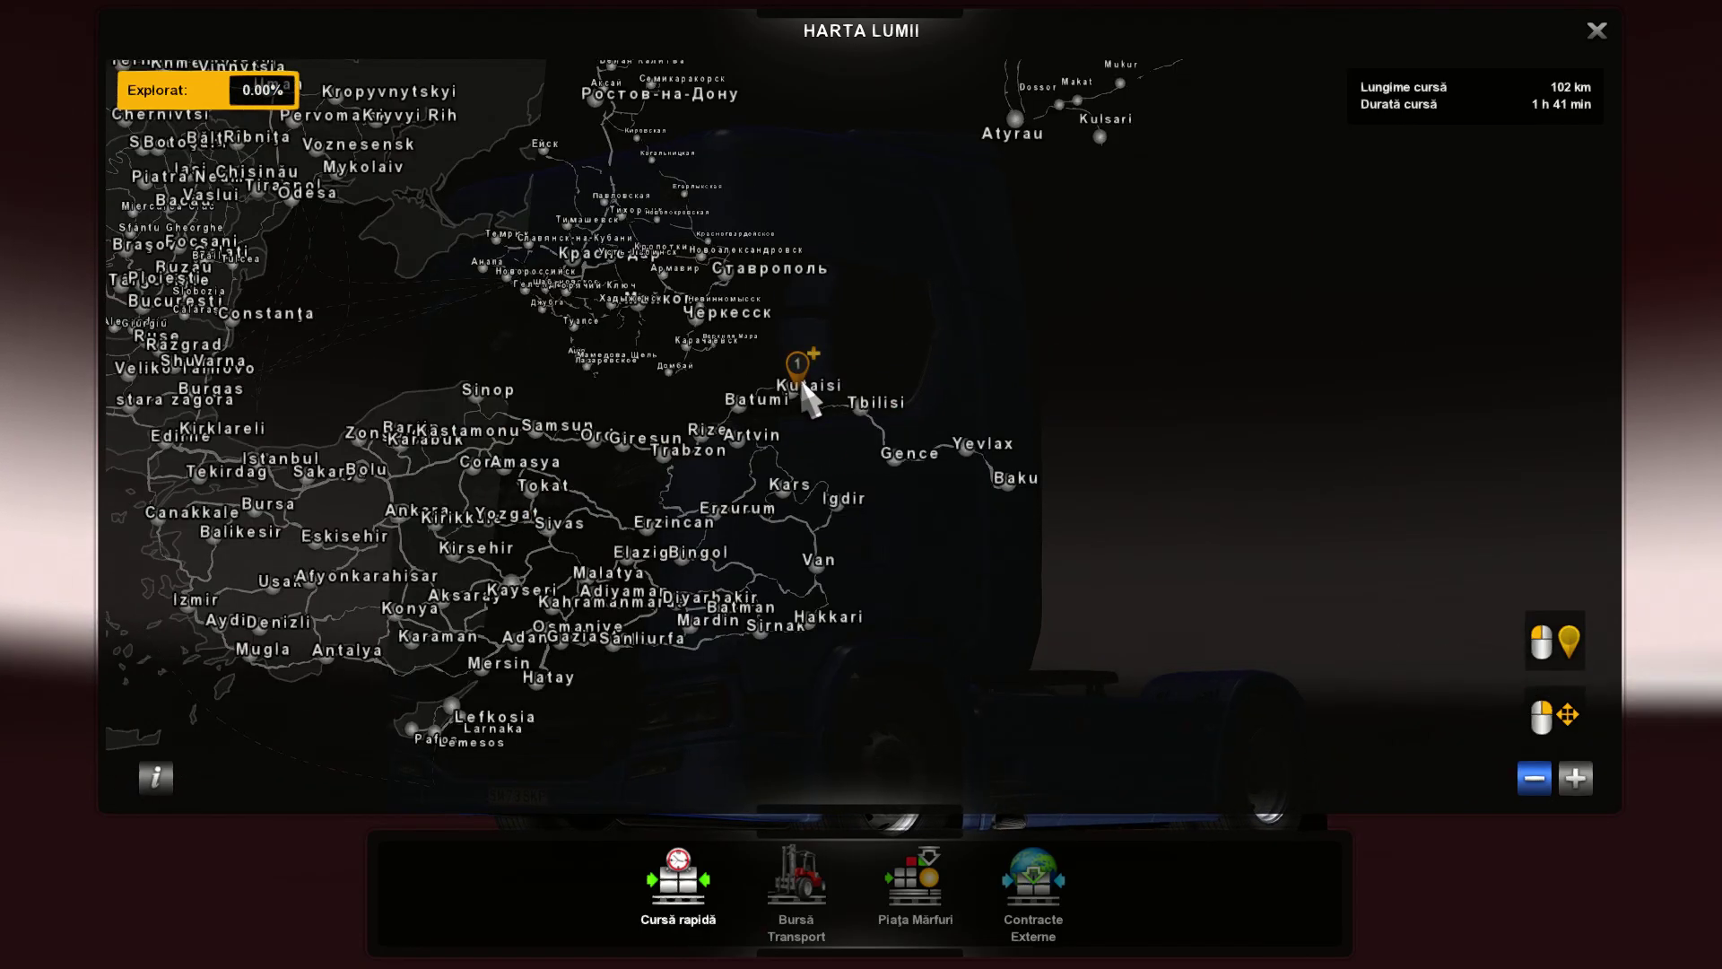
drag(415, 516, 752, 496)
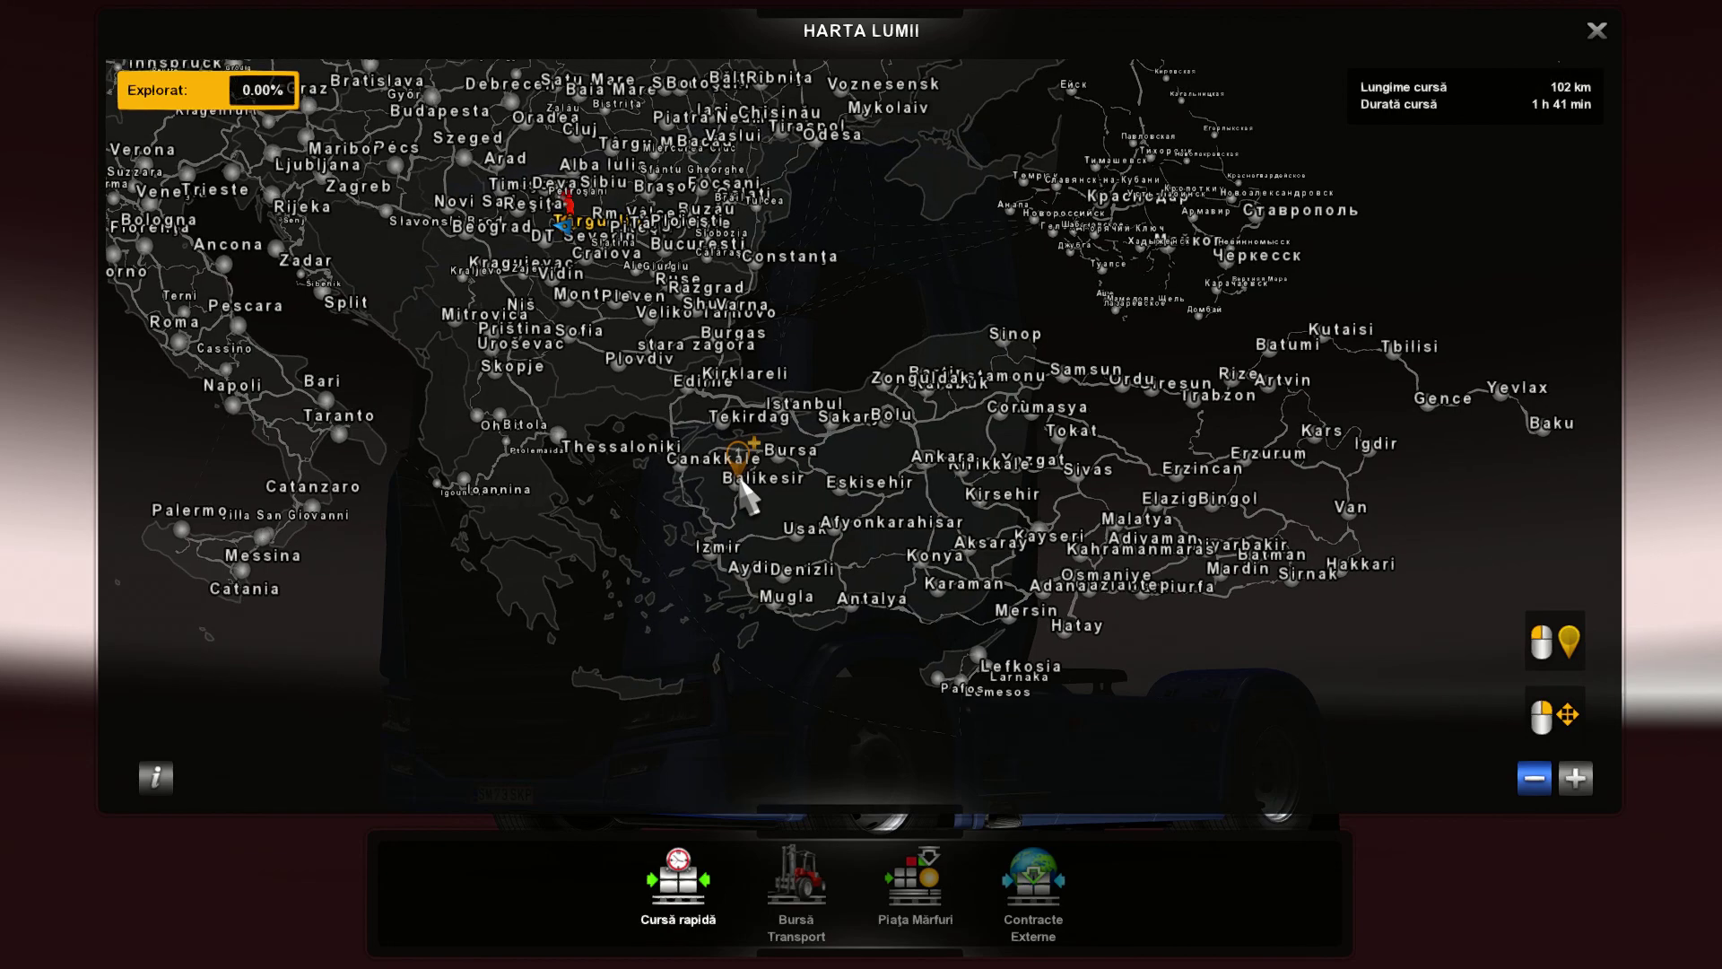
scroll(638, 488, up, 5)
mouse_move(669, 454)
mouse_down()
mouse_move(579, 444)
mouse_move(604, 550)
mouse_move(664, 519)
mouse_move(808, 632)
mouse_up()
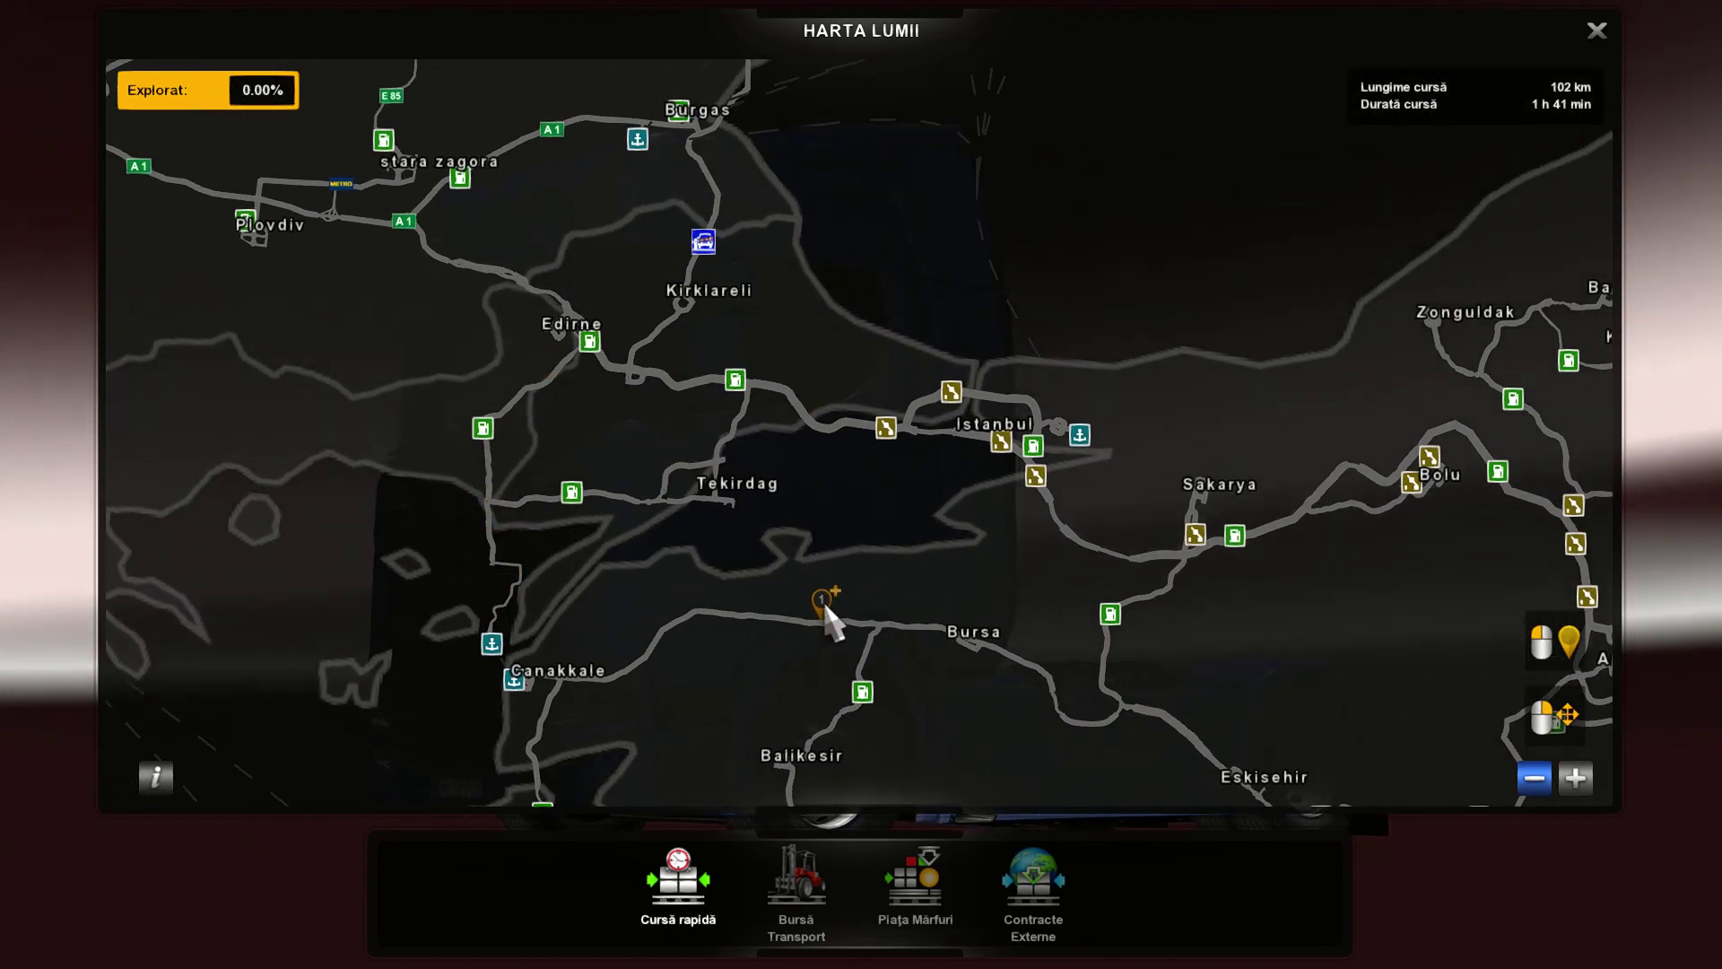
scroll(779, 578, down, 5)
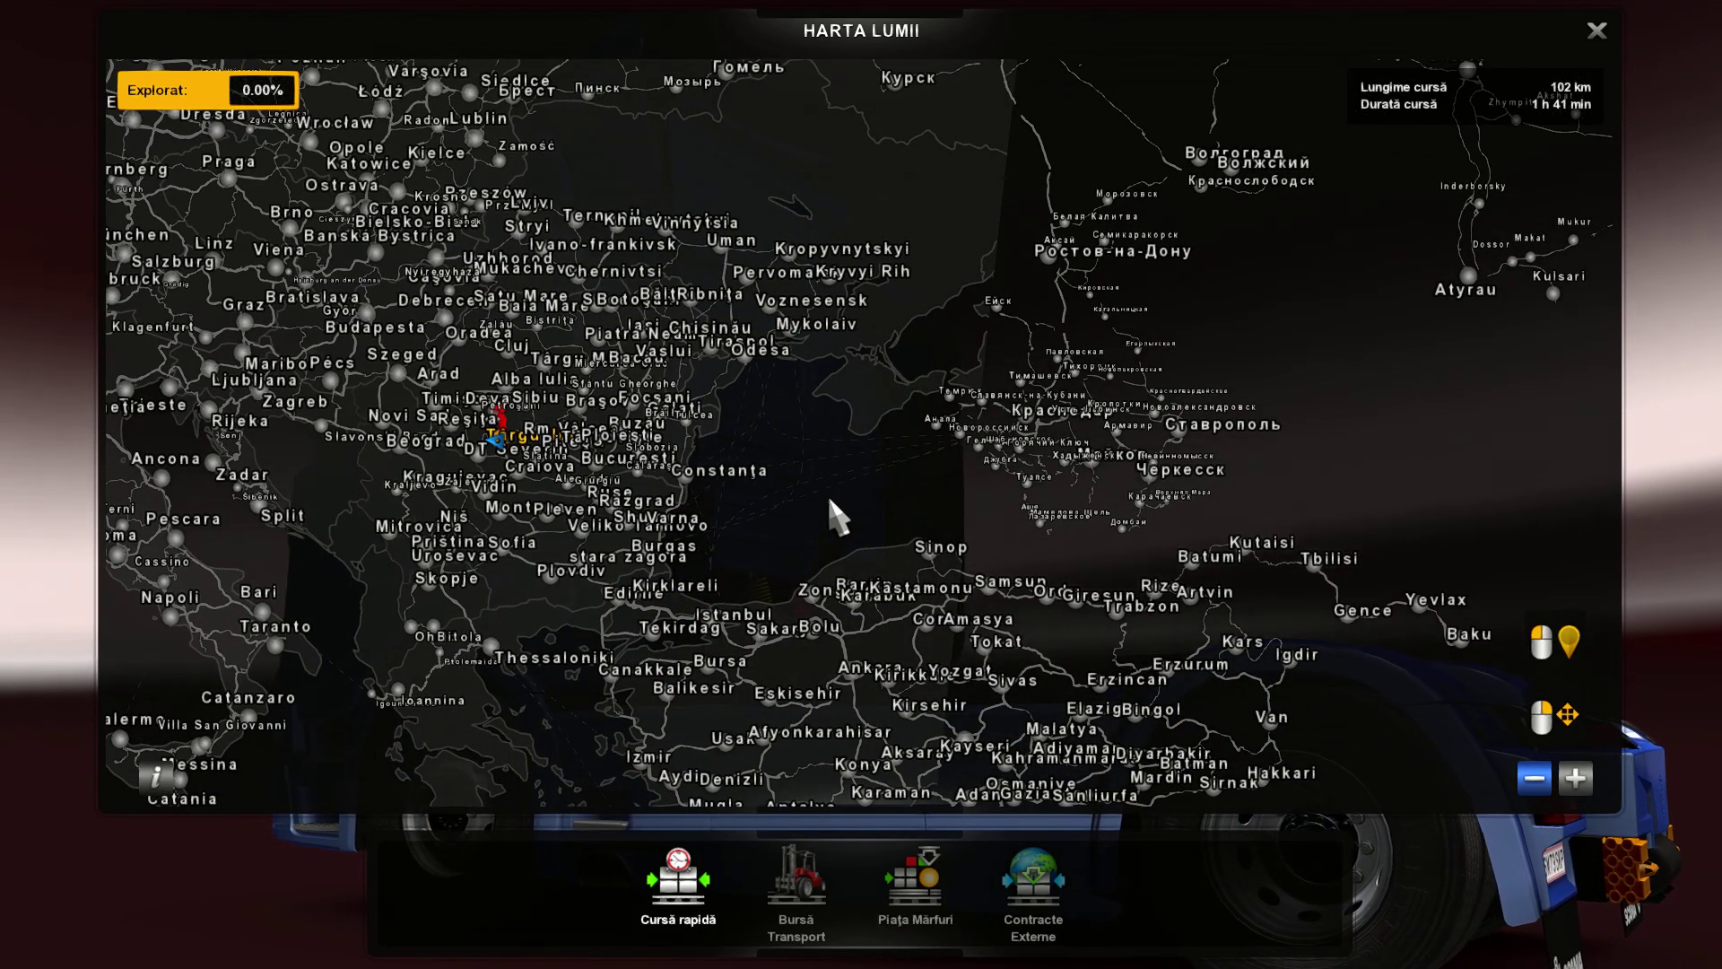
Pan north to the Baltics, move a Gomel waypoint to Varsovia, then pan back to the Balkans
drag(899, 317, 812, 529)
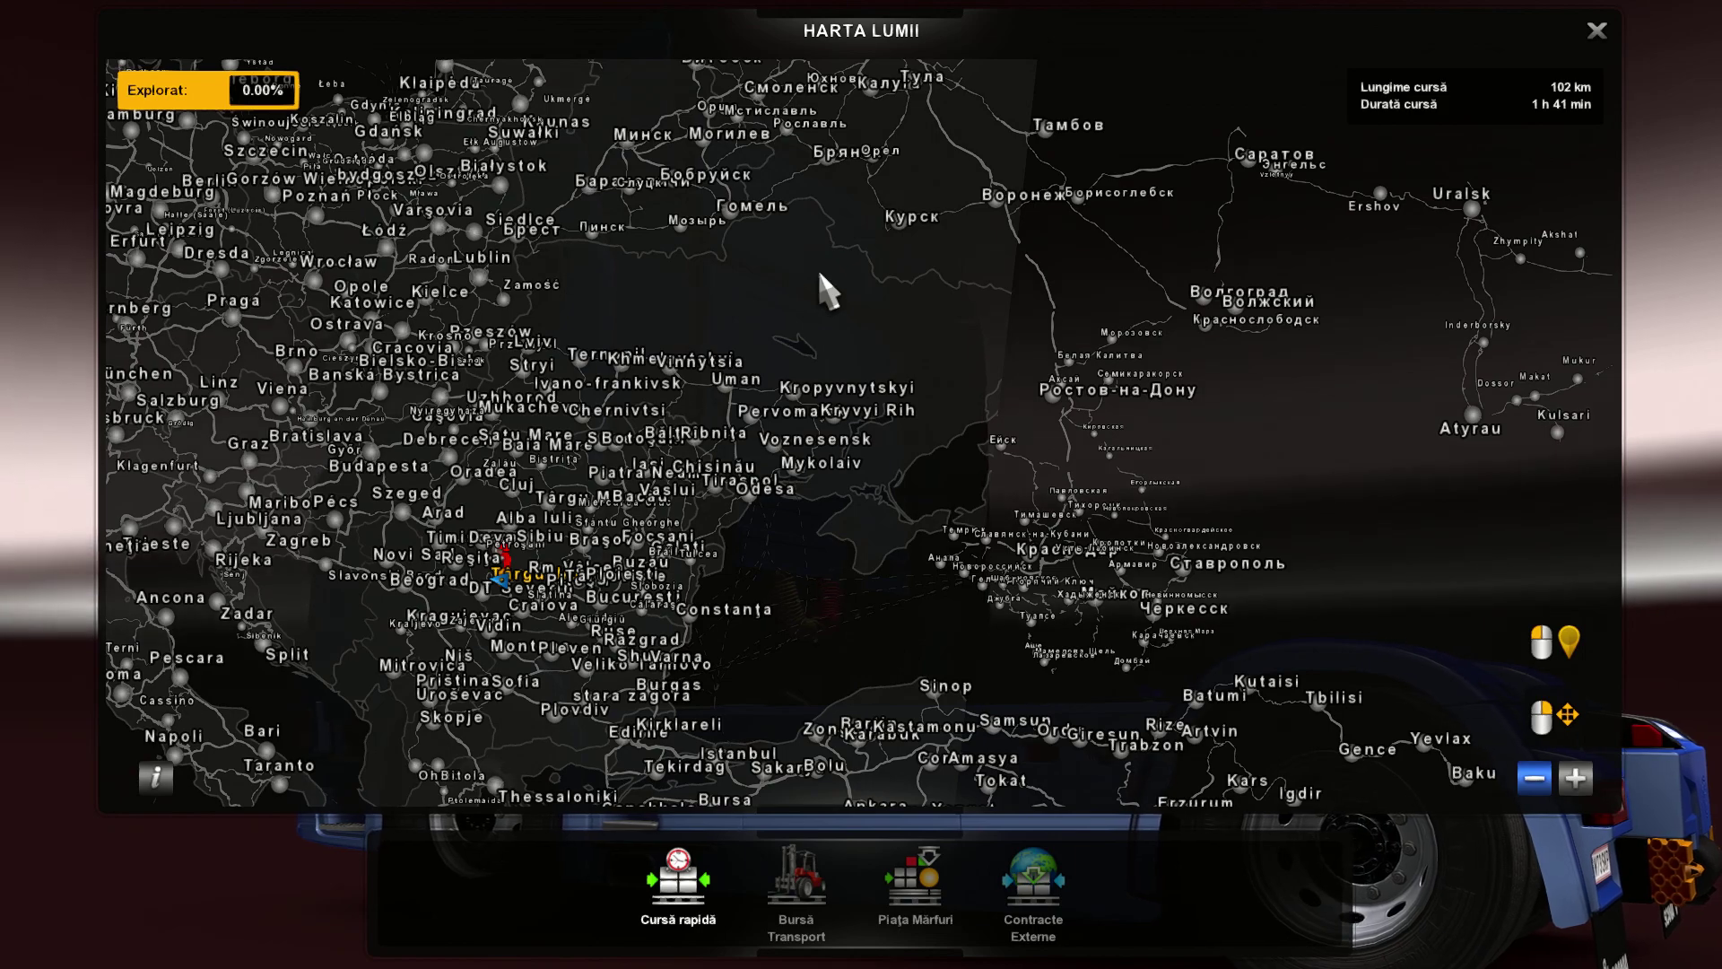
drag(816, 267, 899, 435)
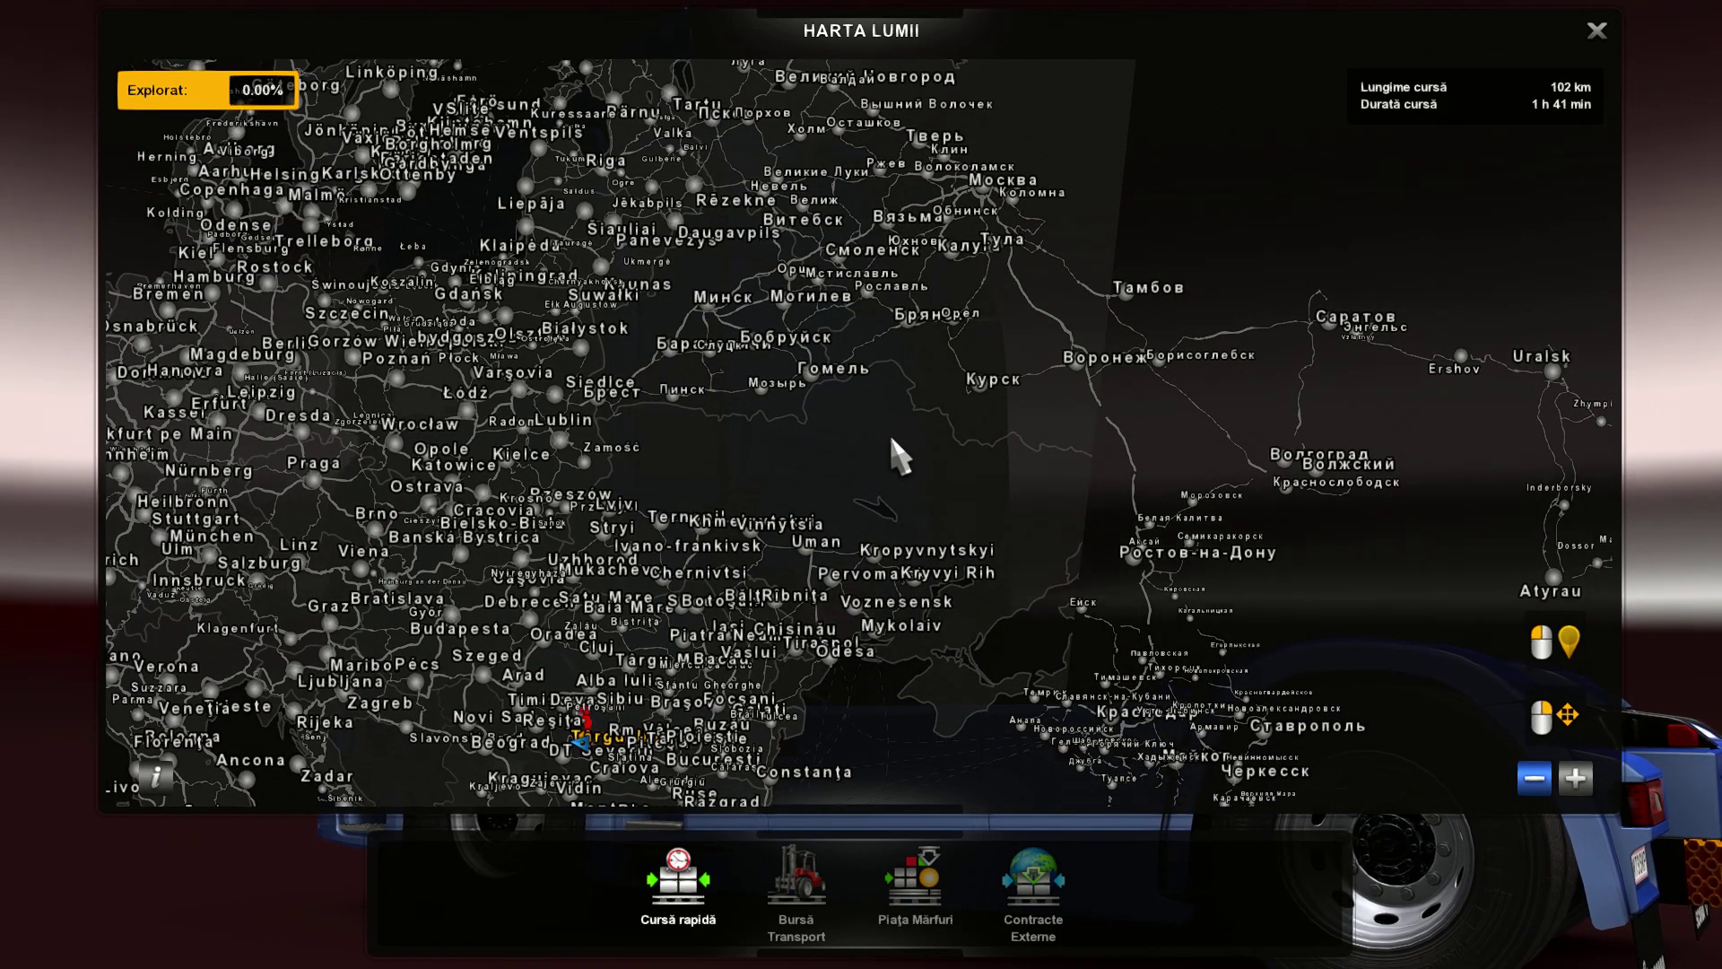
mouse_move(767, 451)
mouse_down()
mouse_move(947, 529)
mouse_move(891, 508)
mouse_up()
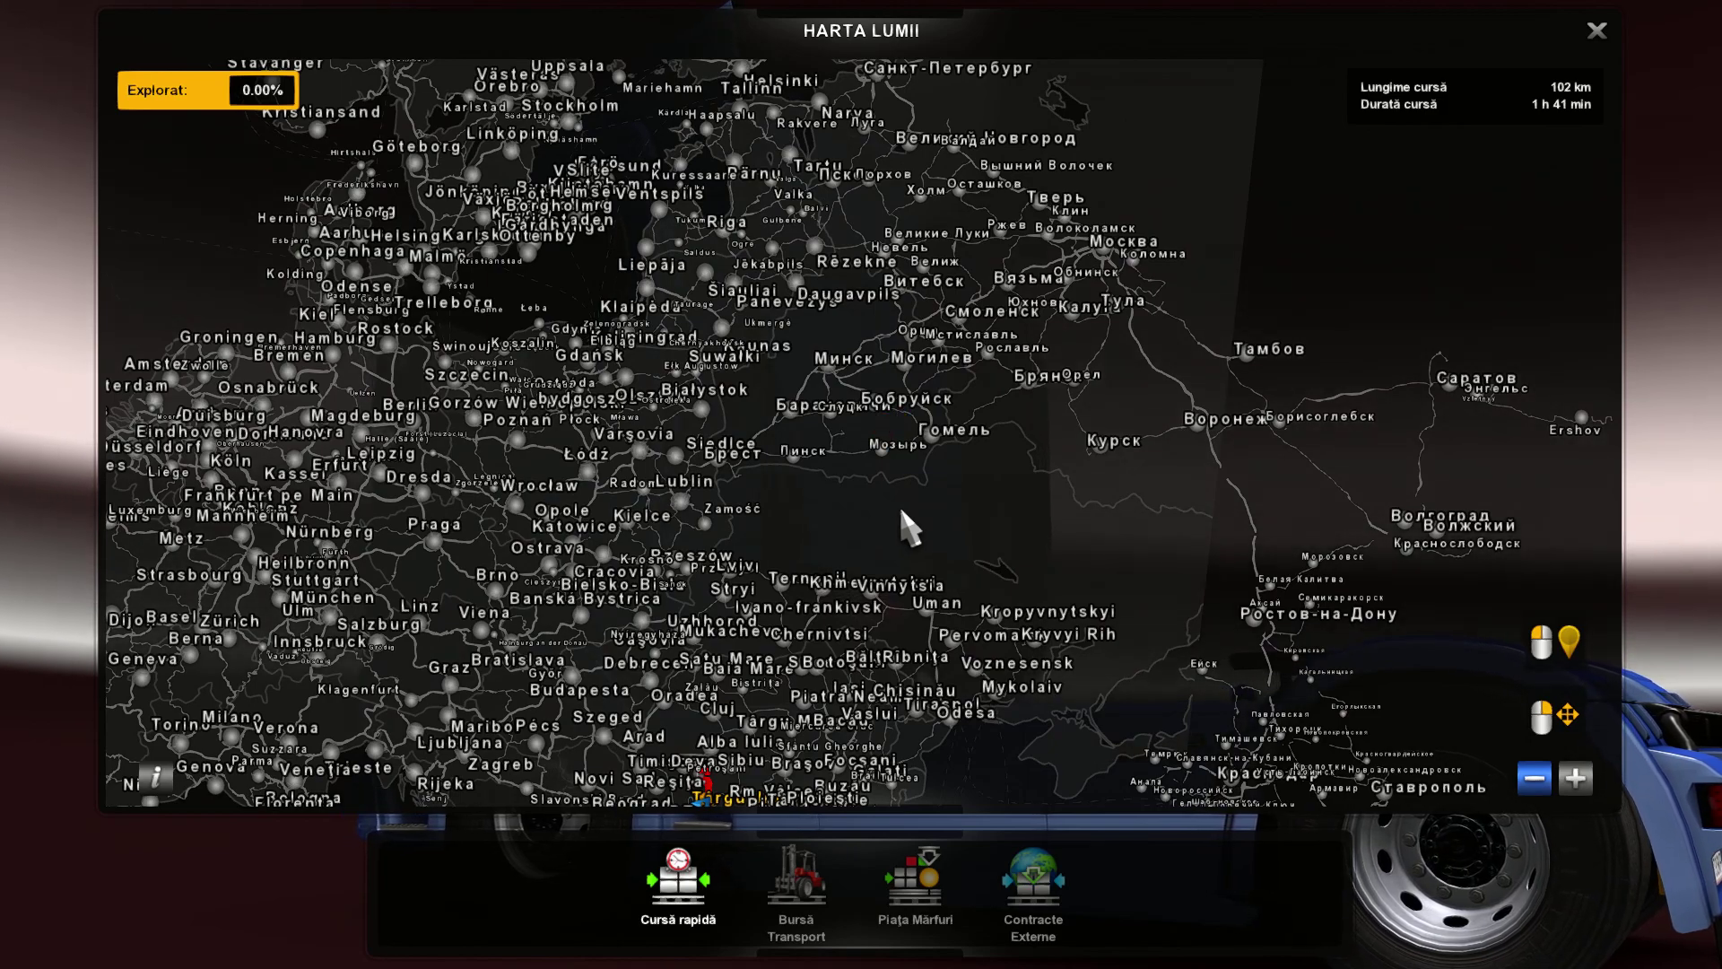
click(904, 439)
mouse_move(906, 423)
mouse_down()
mouse_move(511, 341)
mouse_move(633, 429)
mouse_up()
drag(994, 499, 605, 314)
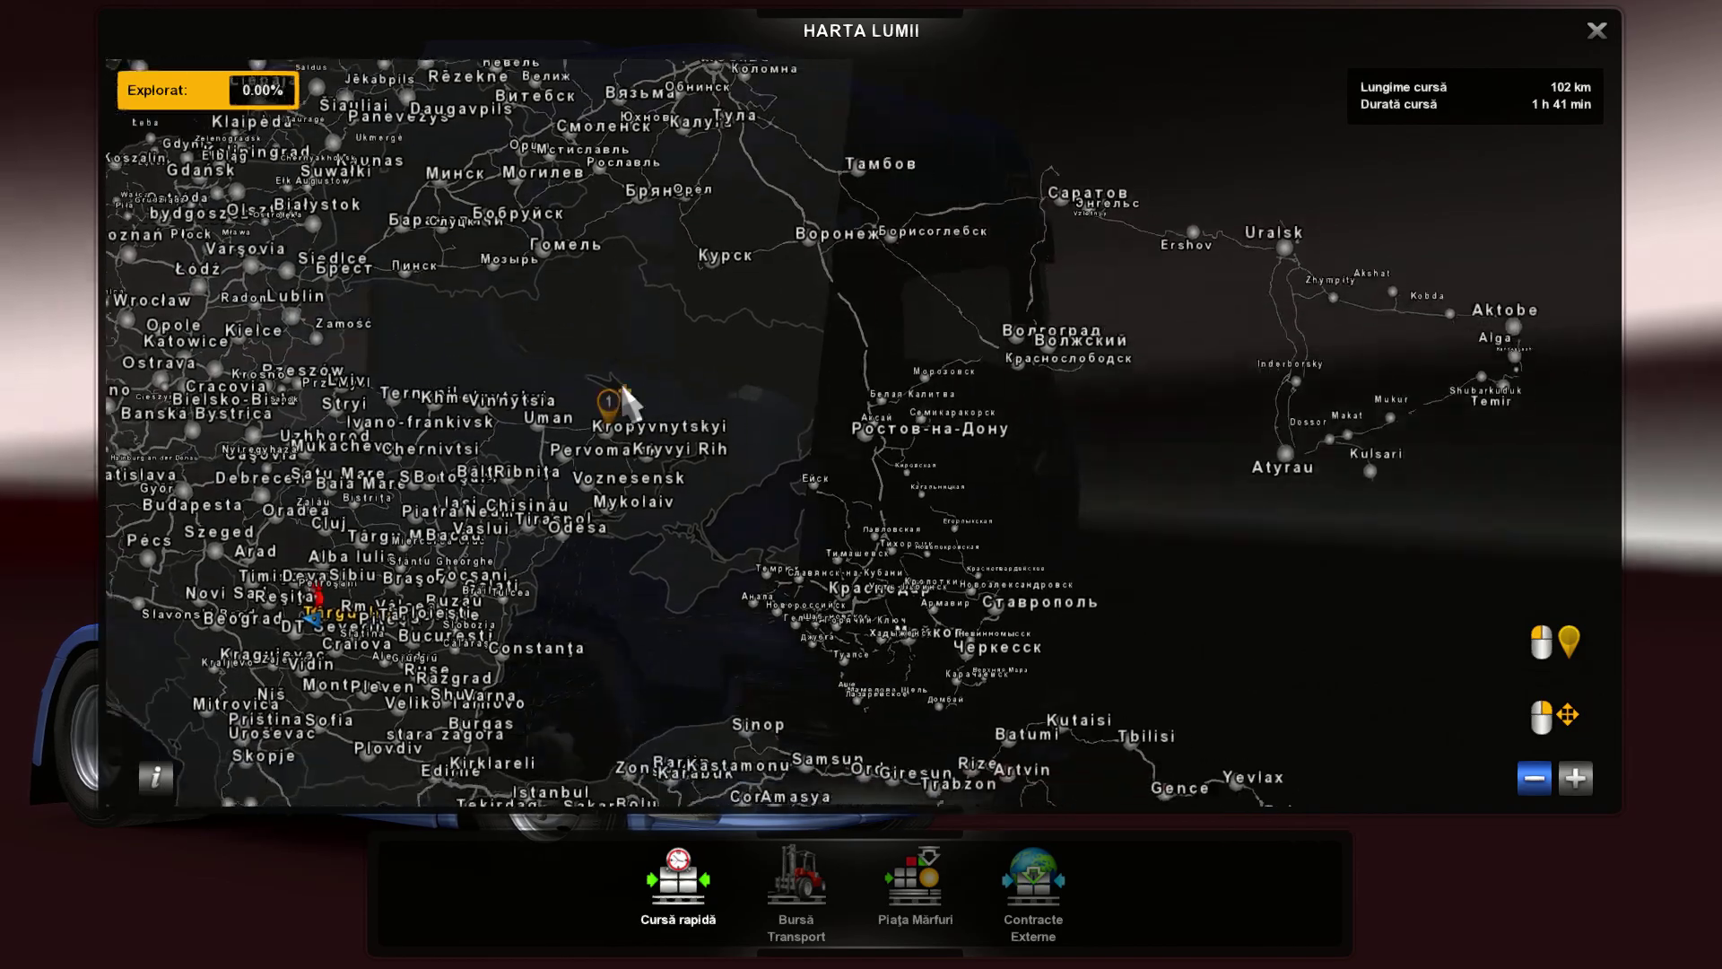
mouse_move(631, 649)
mouse_down()
mouse_move(992, 527)
mouse_move(669, 526)
mouse_move(818, 343)
mouse_up()
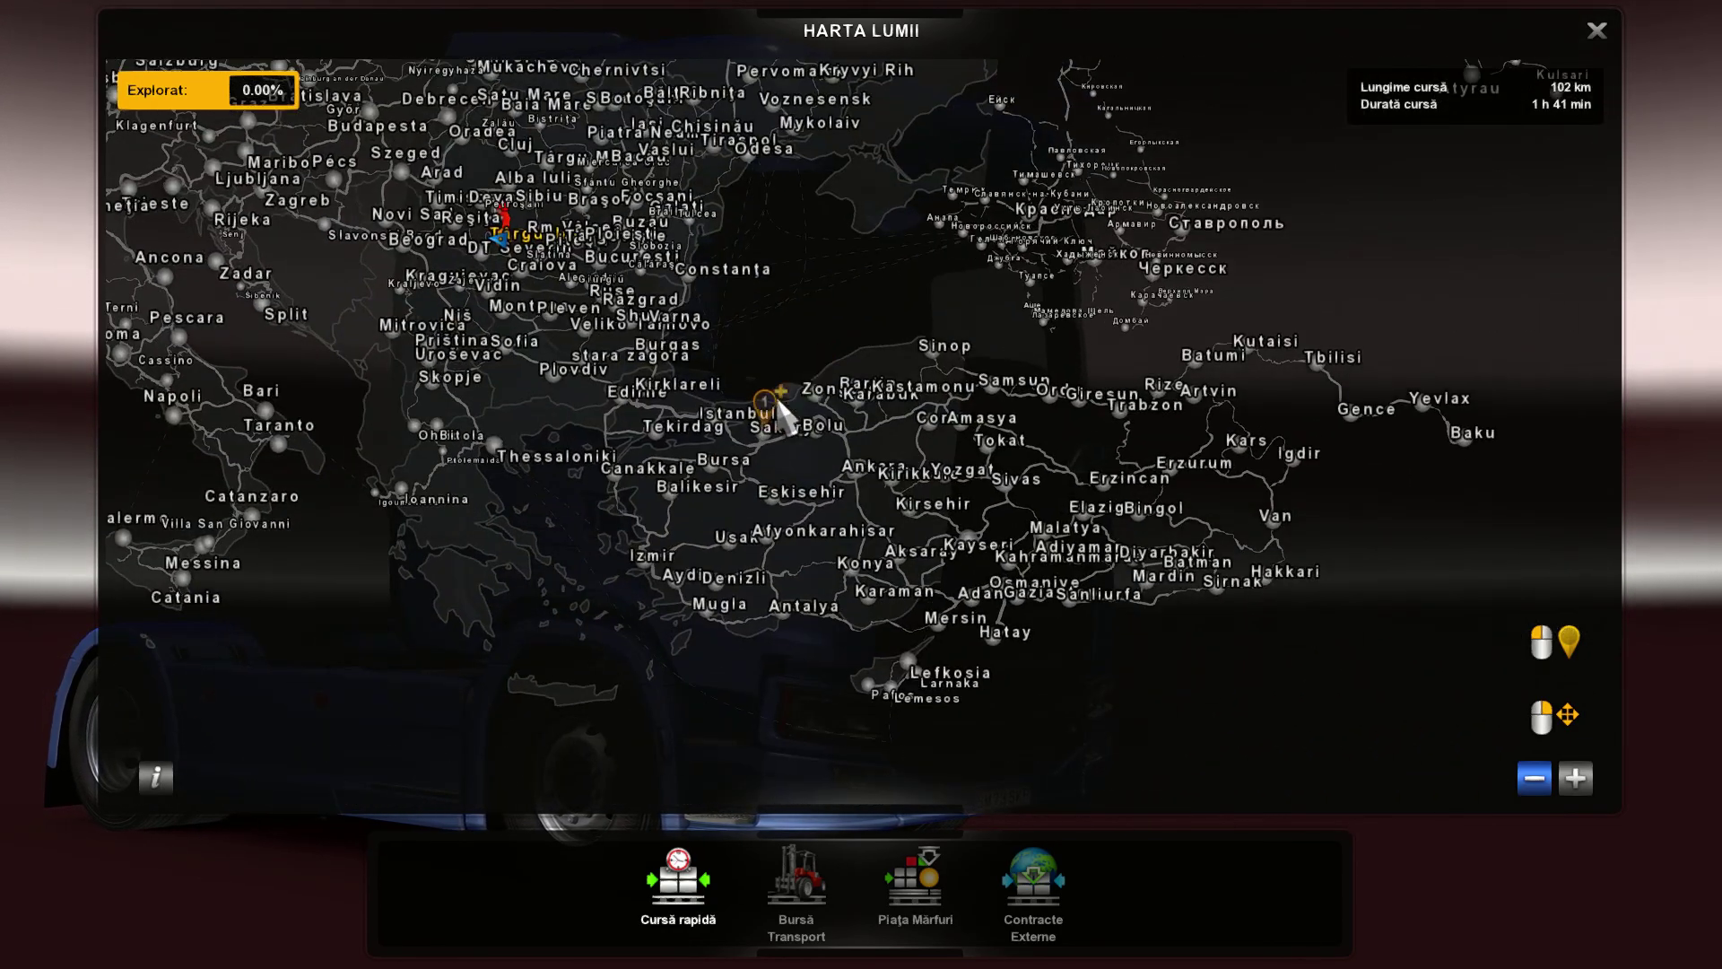
Pan from Central Europe east to centre on the Black Sea and southern Russia
mouse_move(778, 412)
mouse_down()
mouse_move(518, 563)
mouse_move(790, 556)
mouse_up()
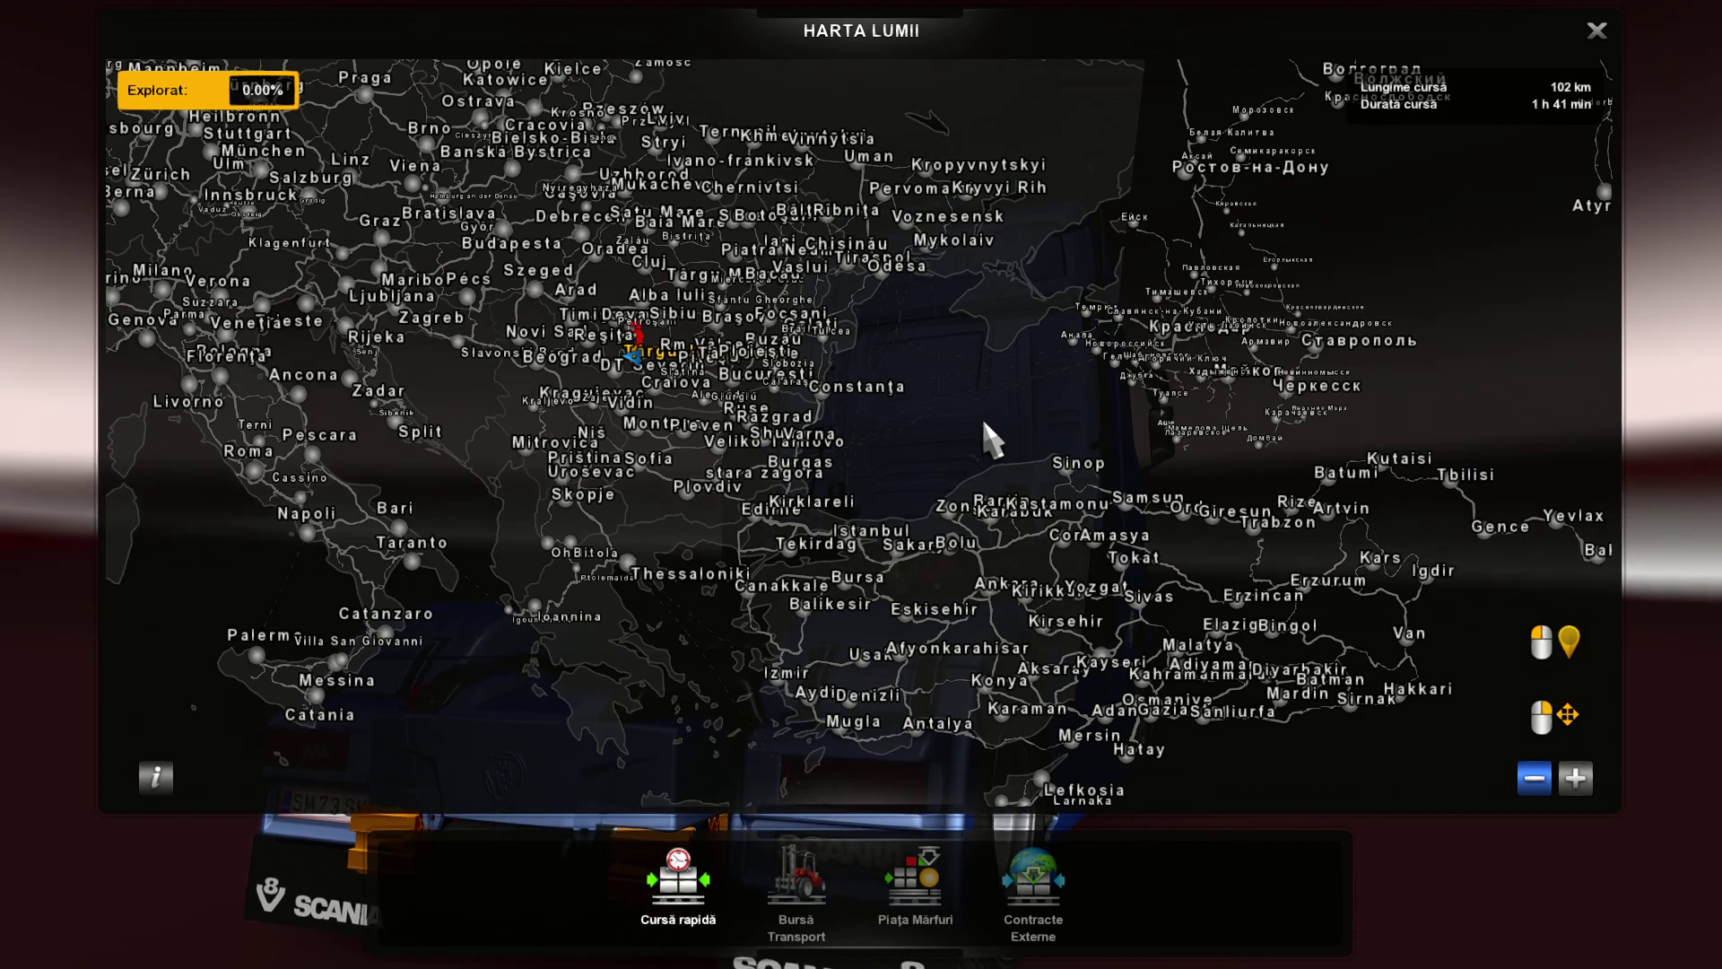
drag(965, 383, 784, 470)
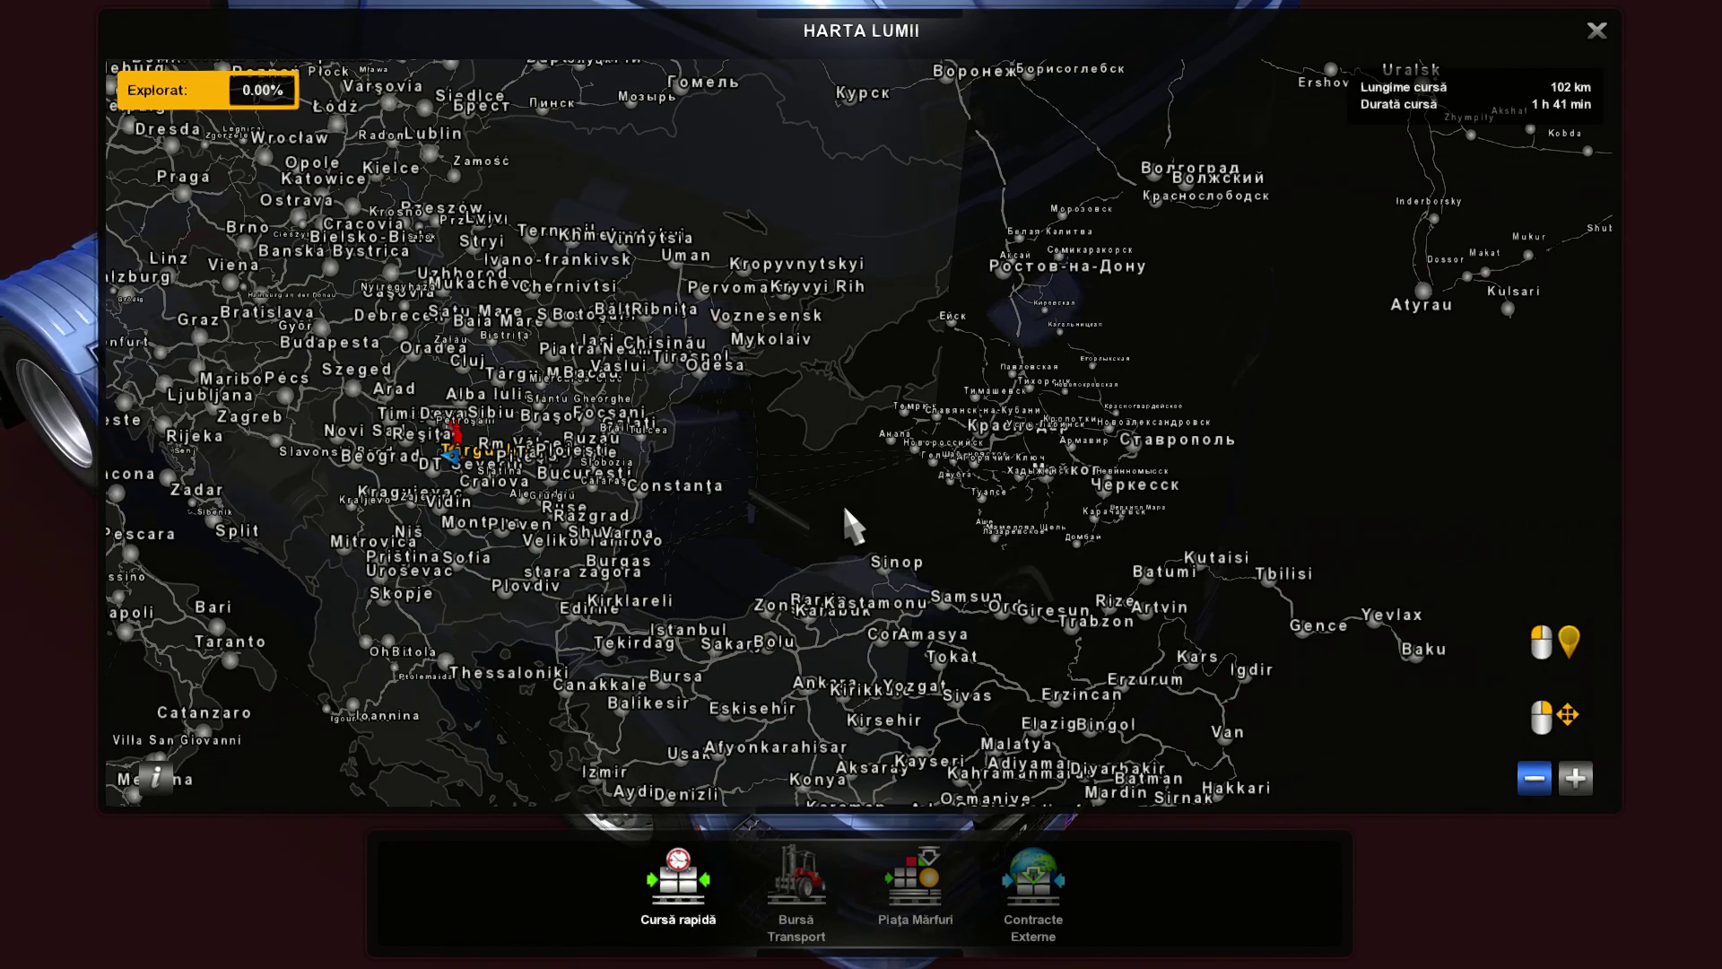
drag(884, 511, 784, 484)
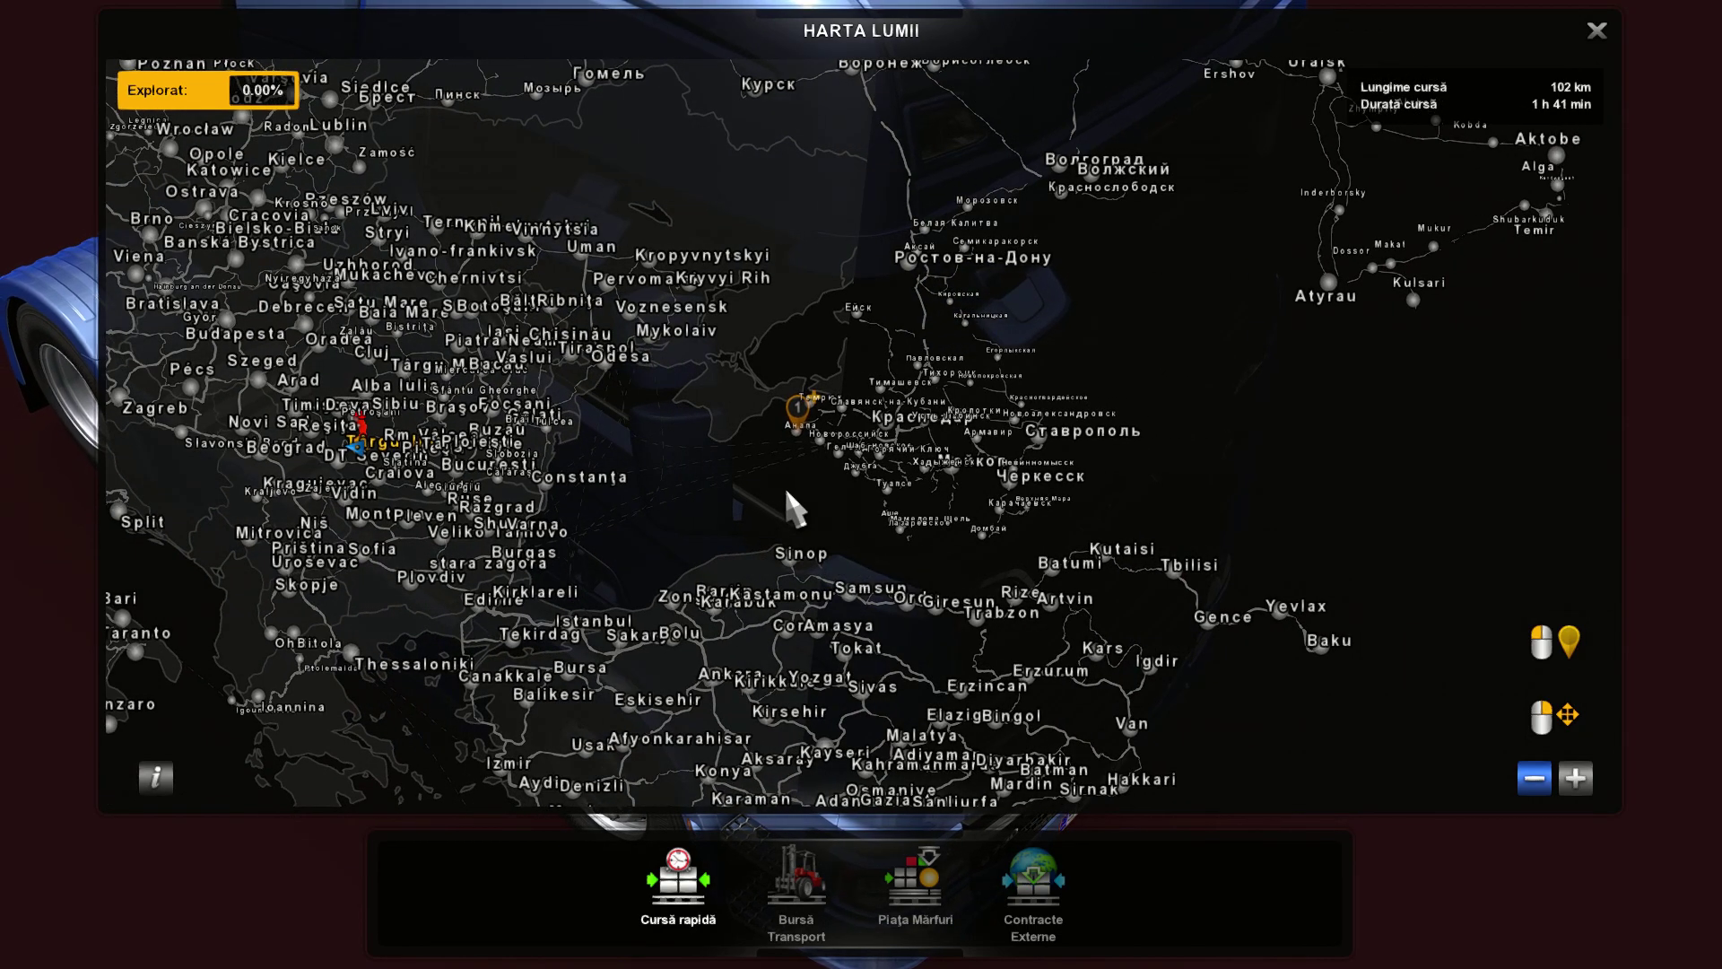